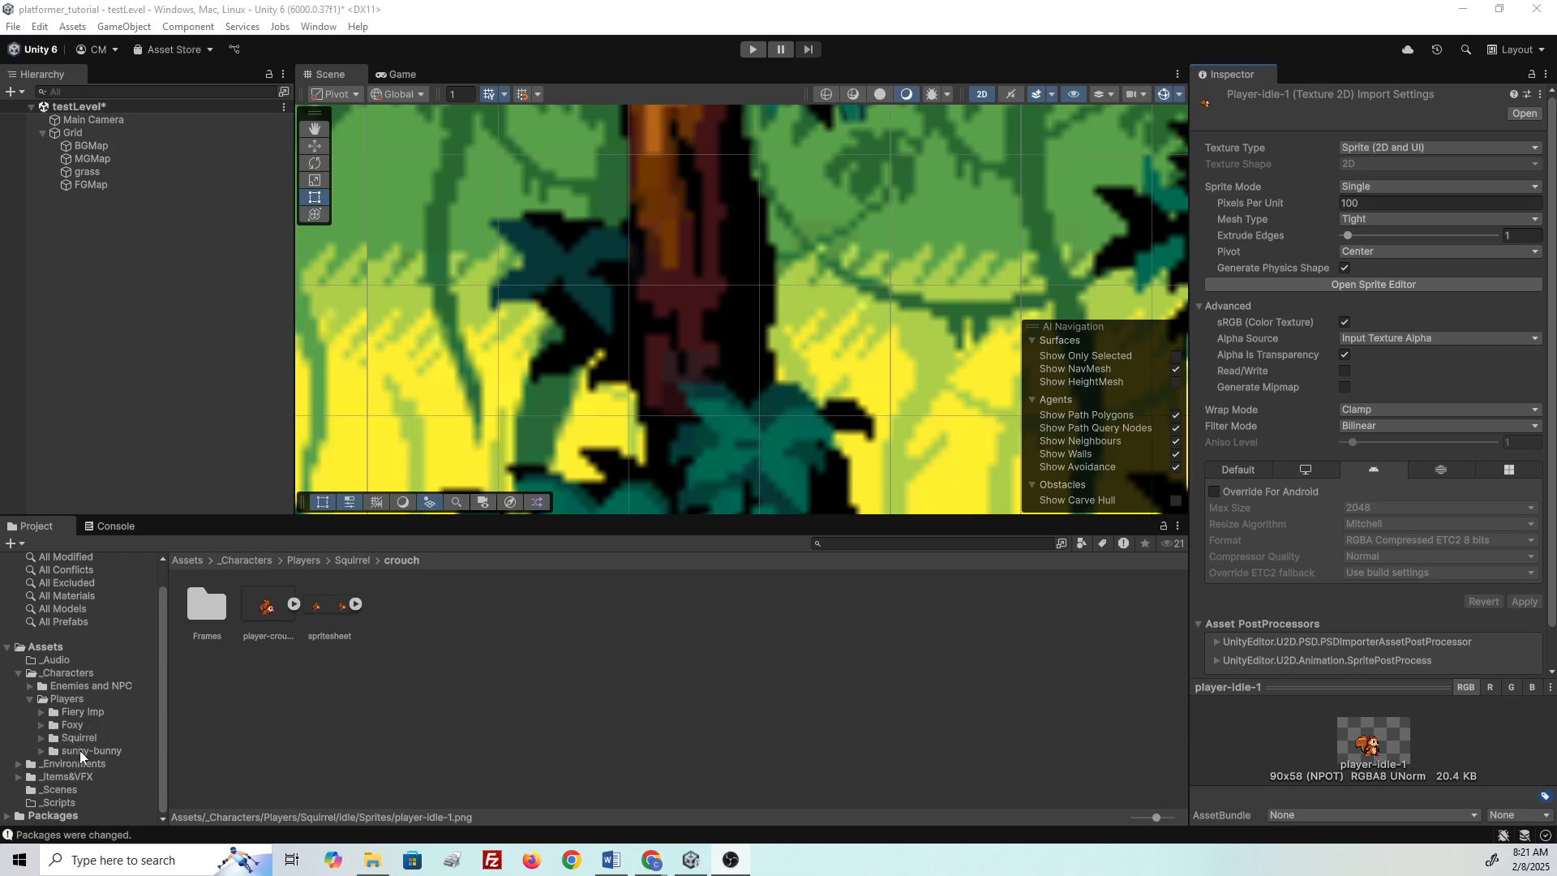
- Browse the Fiery Imp, Foxy, Squirrel and sunny-bunny character folders, ending in Foxy
click(40, 724)
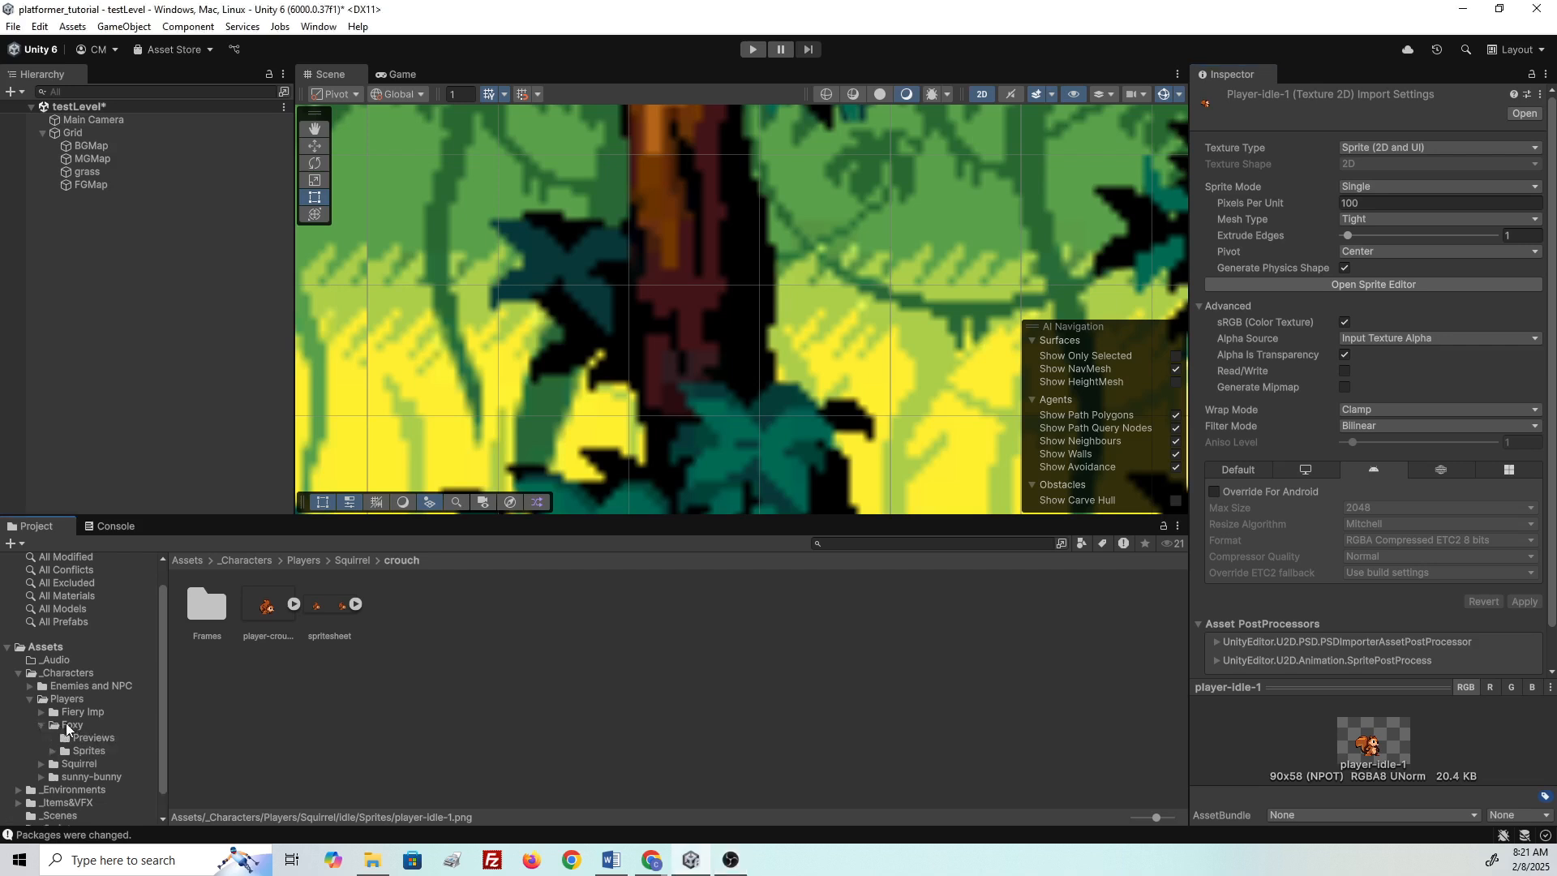
scroll(158, 699, down, 1)
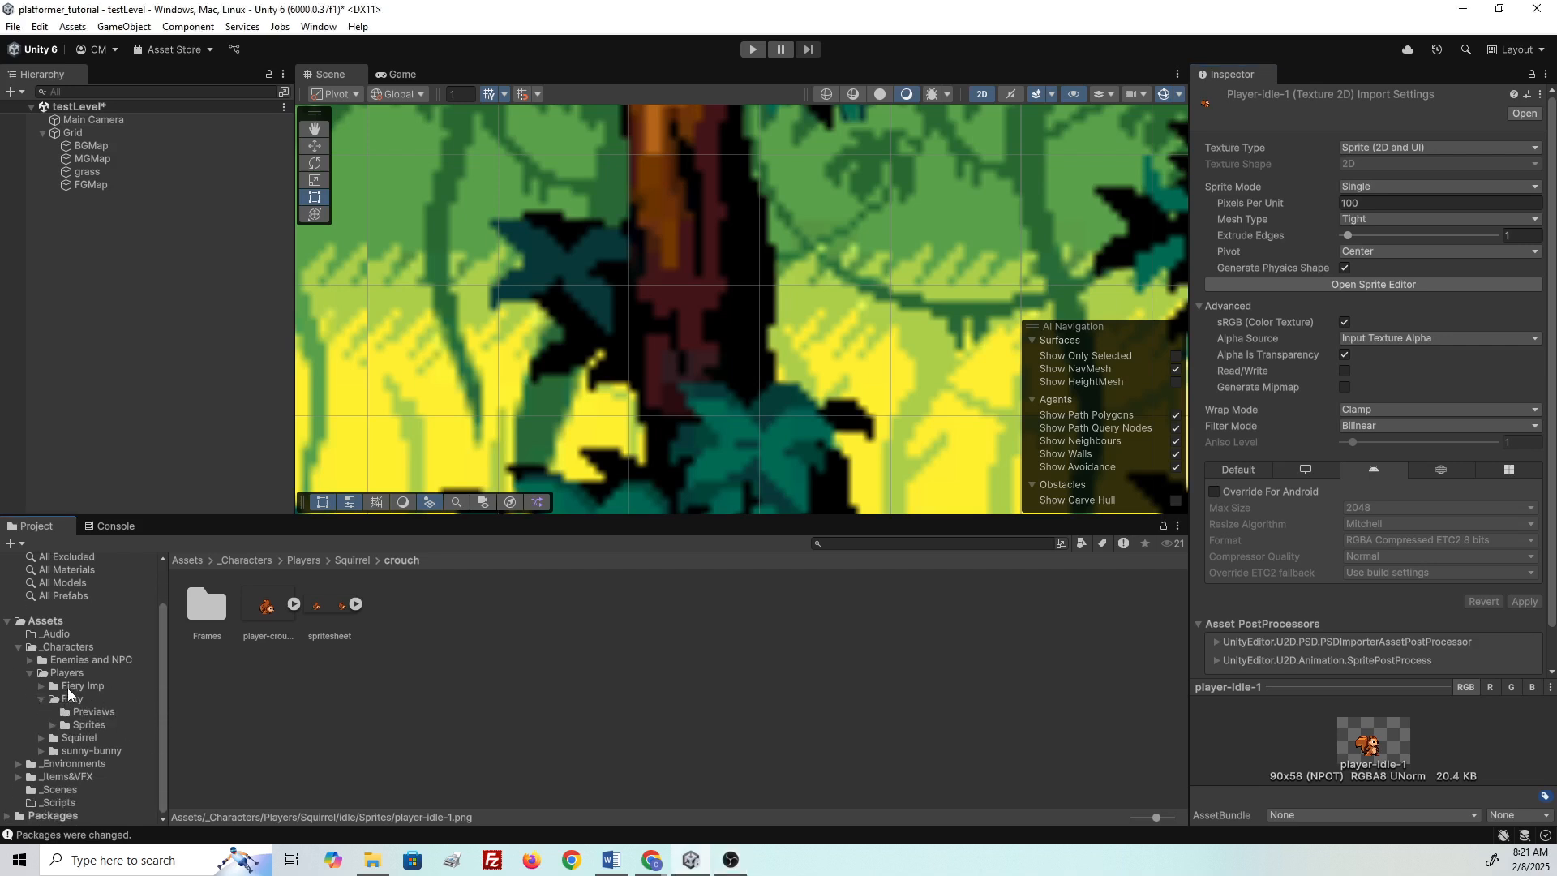
click(64, 687)
click(72, 700)
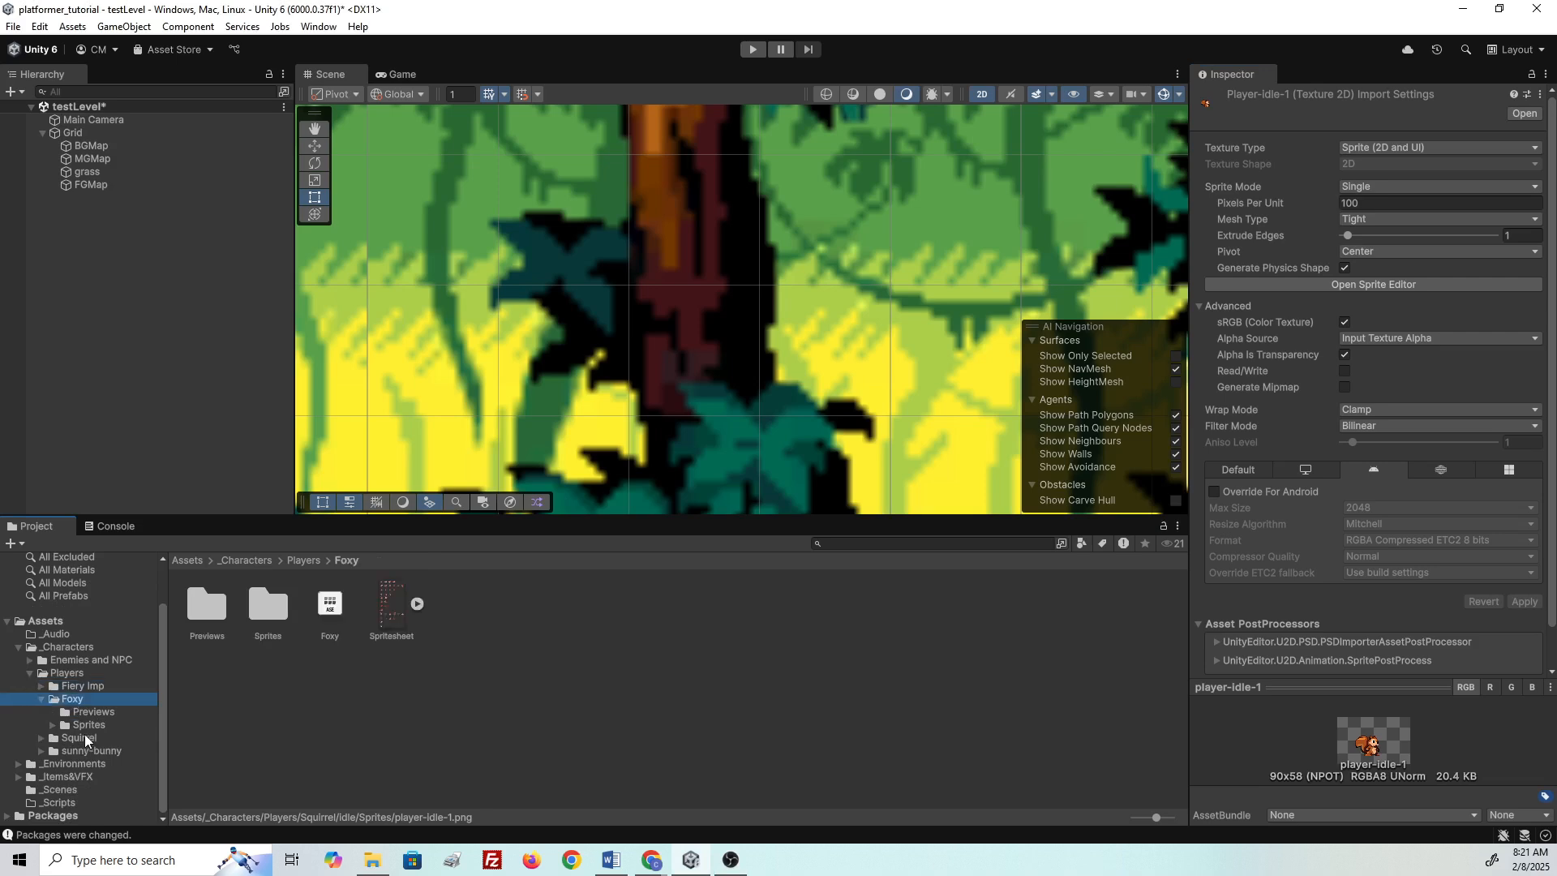
click(83, 739)
click(89, 751)
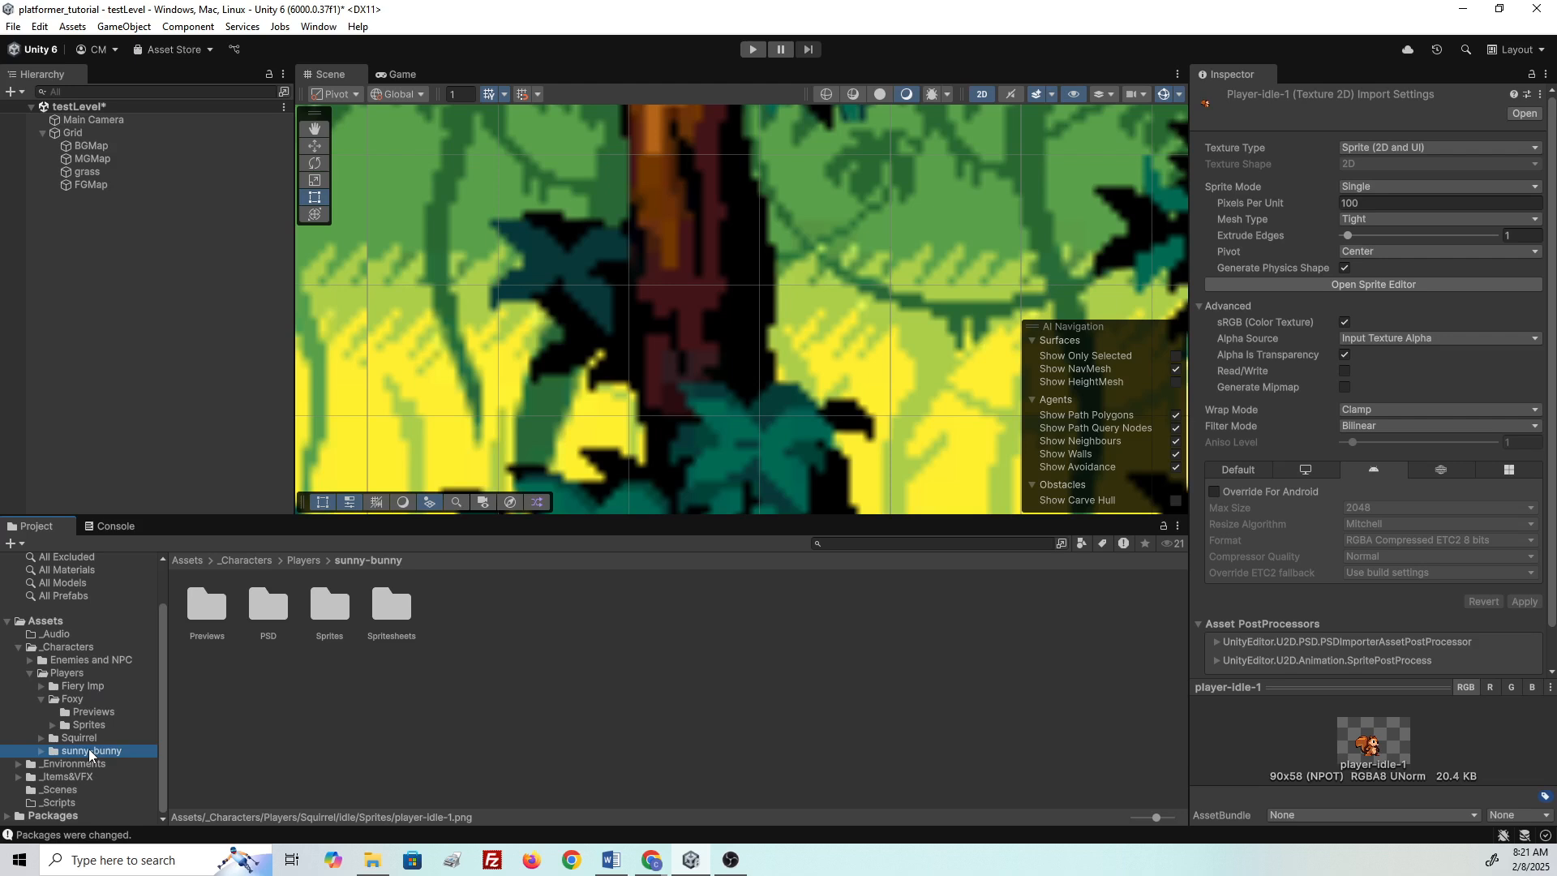
click(71, 699)
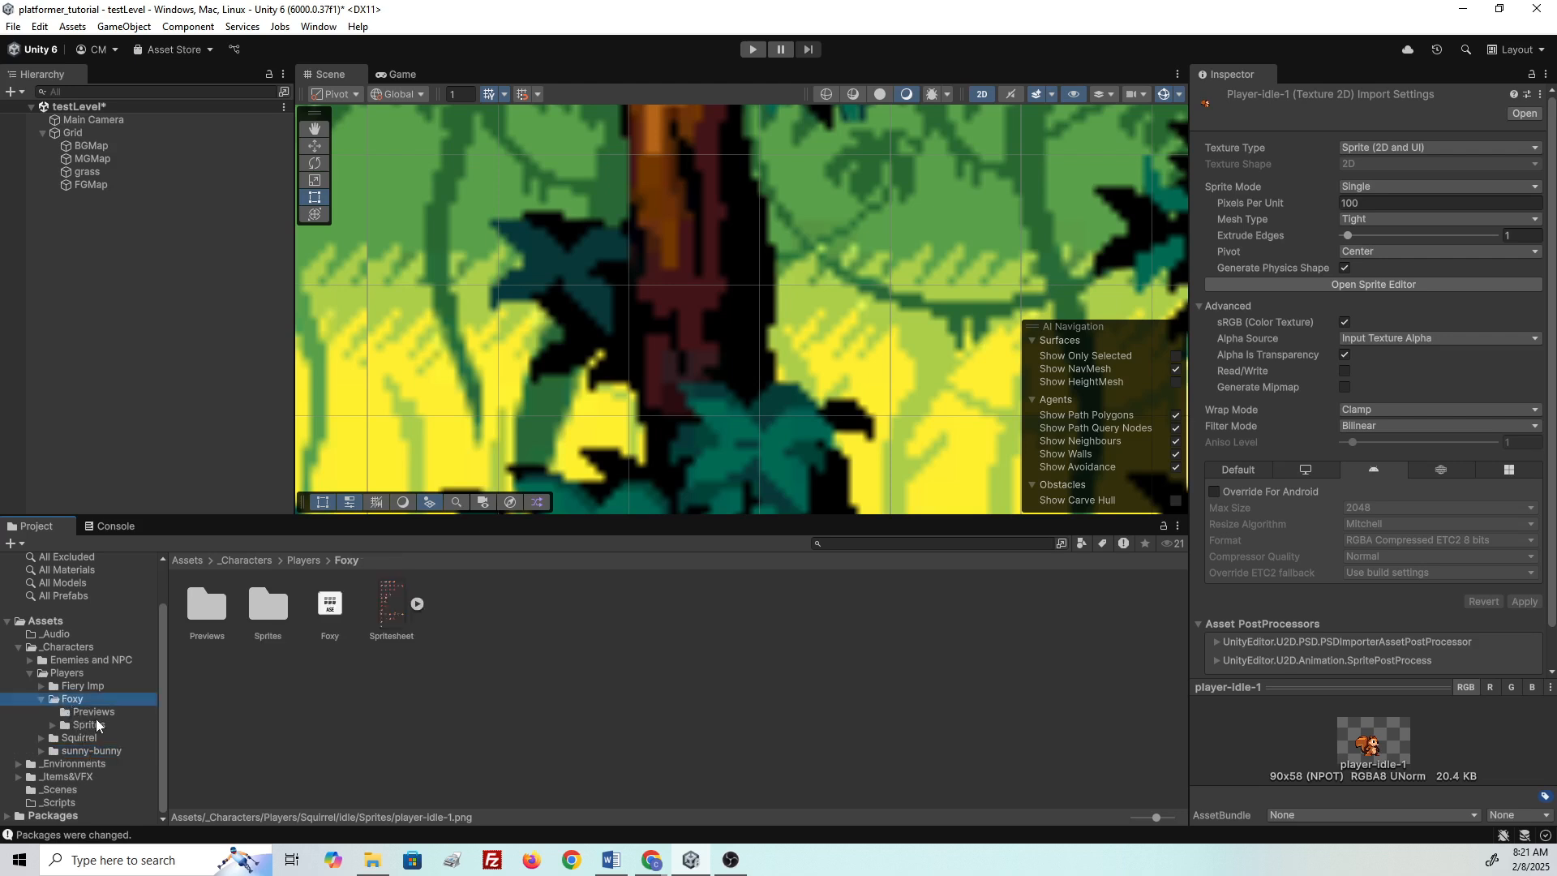
- Look through Foxy's Sprites subfolders, then select the Foxy Spritesheet to show its import settings
click(53, 725)
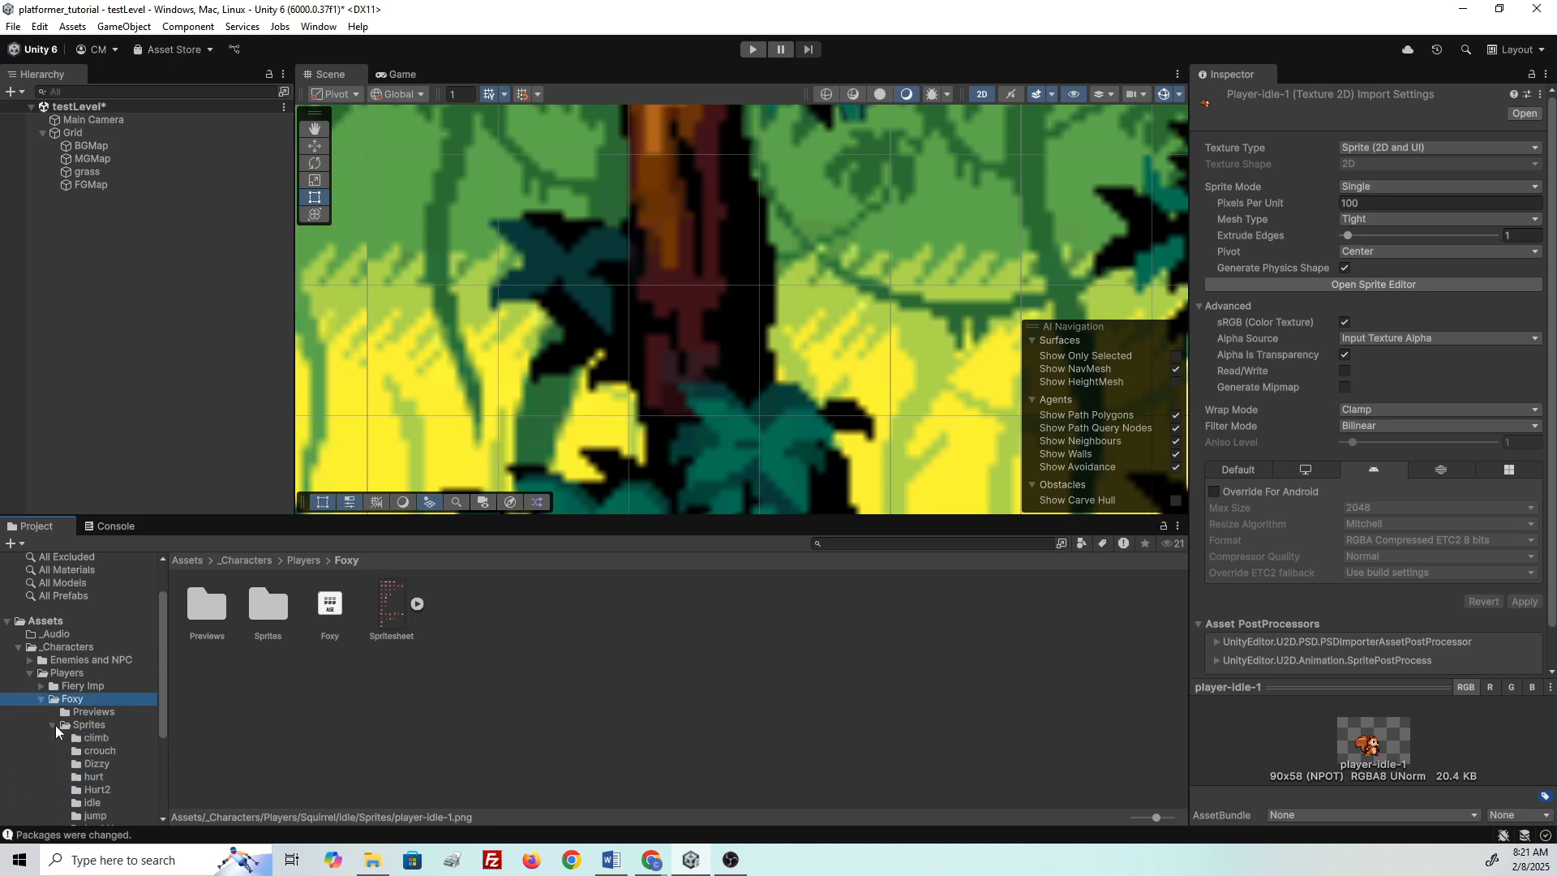
click(93, 777)
scroll(101, 790, down, 3)
click(95, 758)
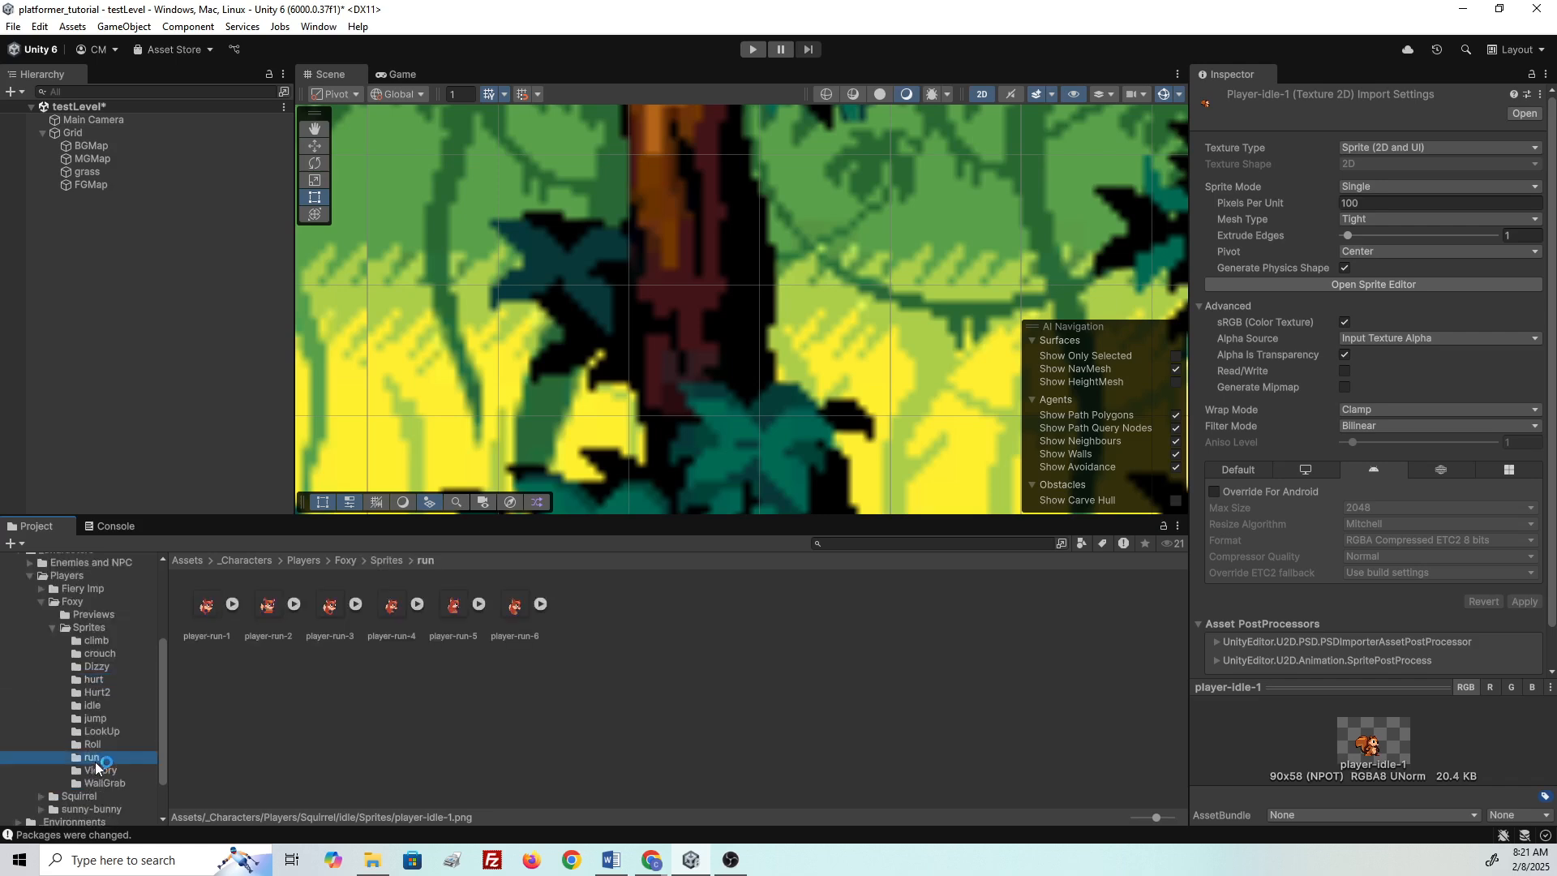
click(52, 627)
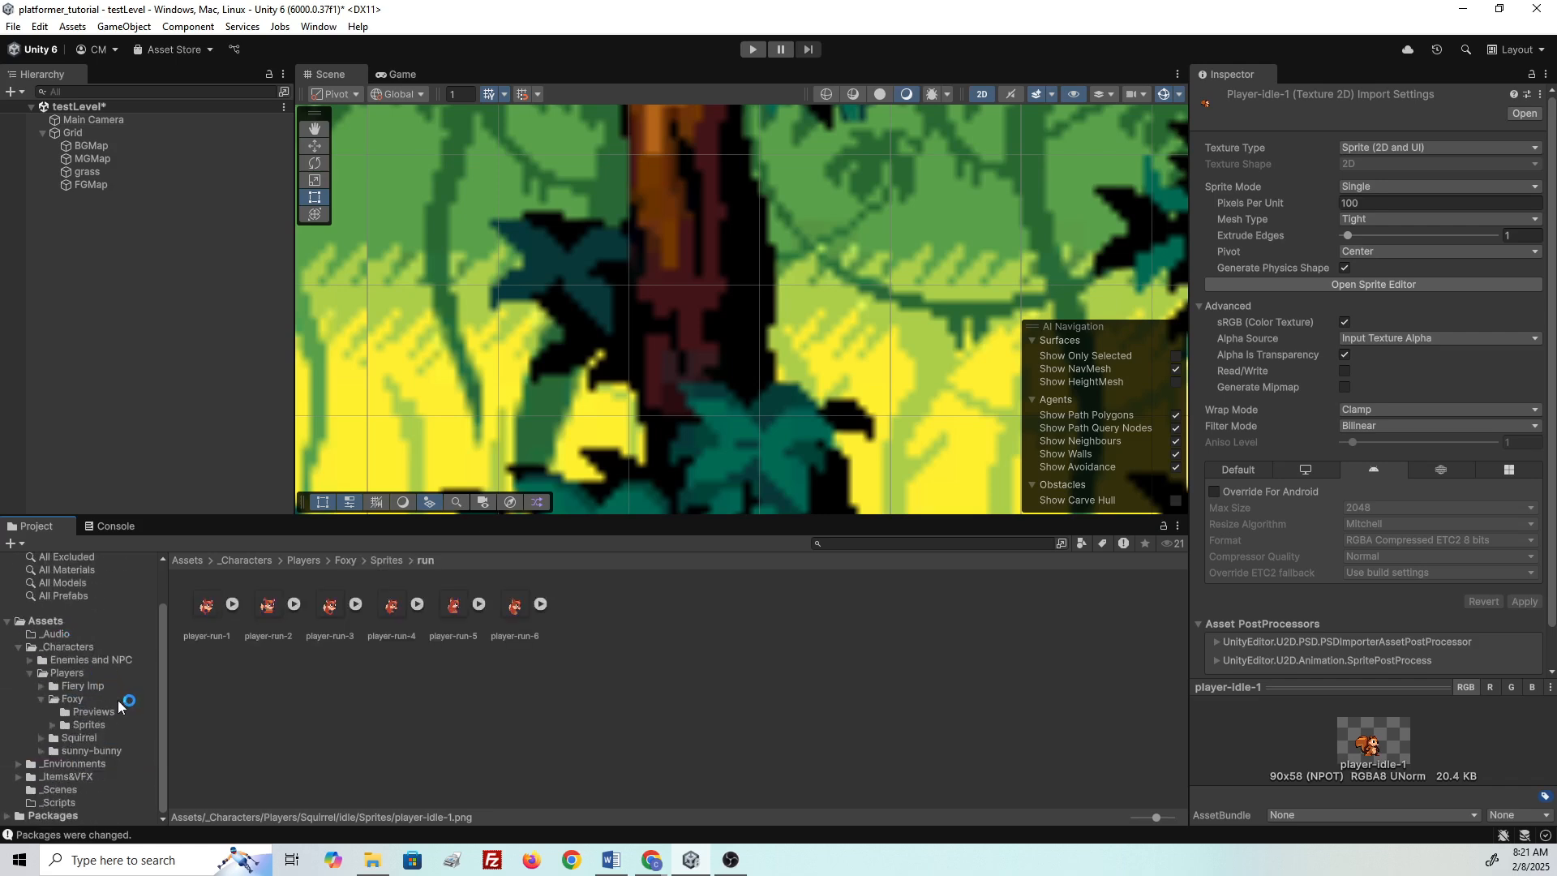
click(80, 702)
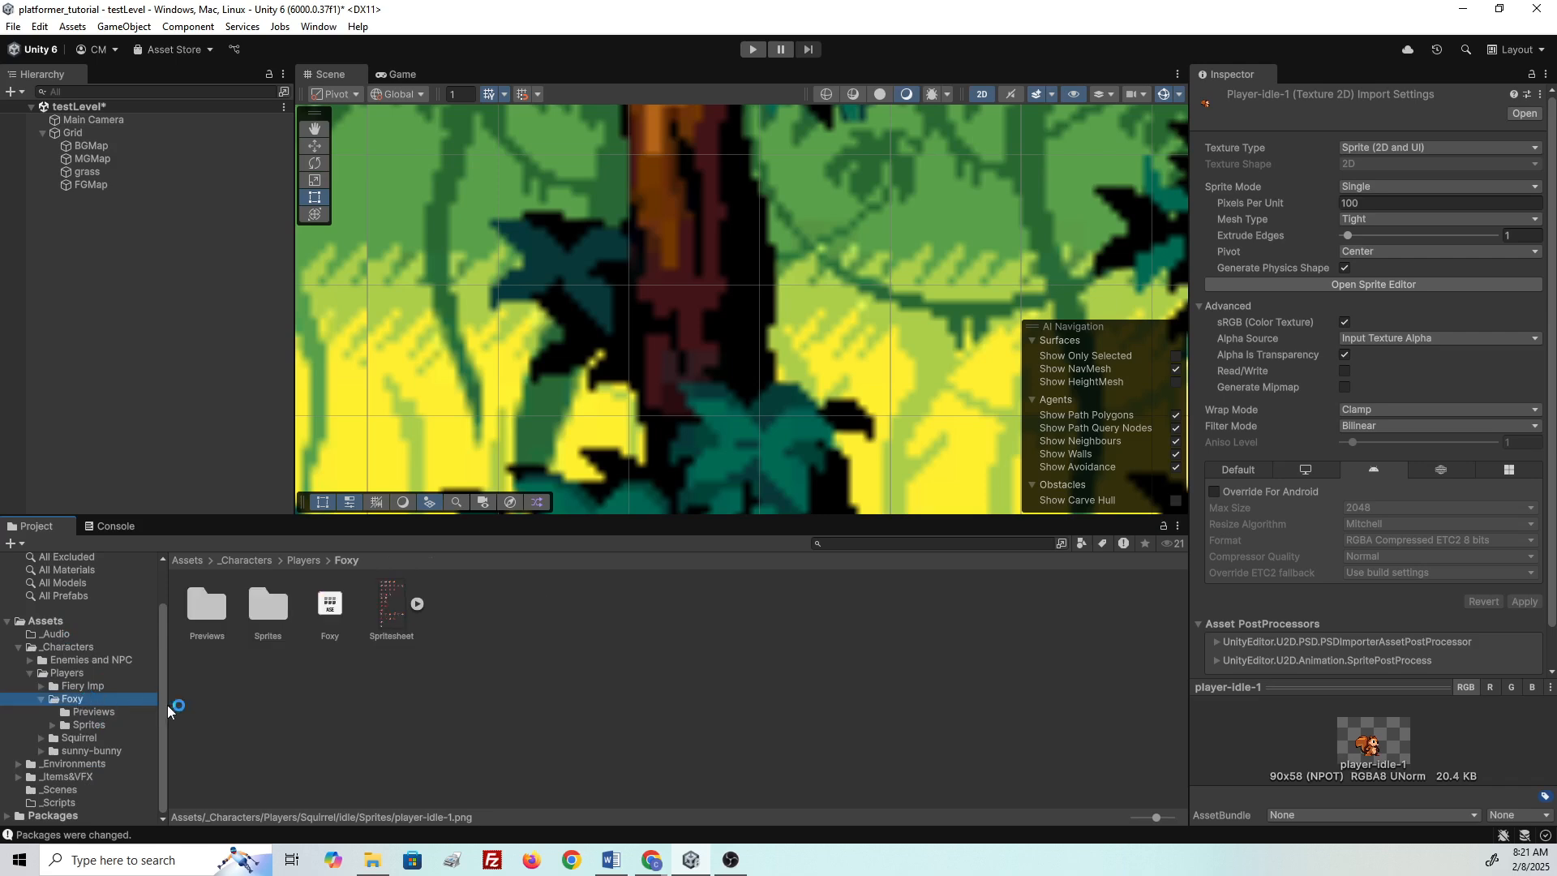
click(392, 614)
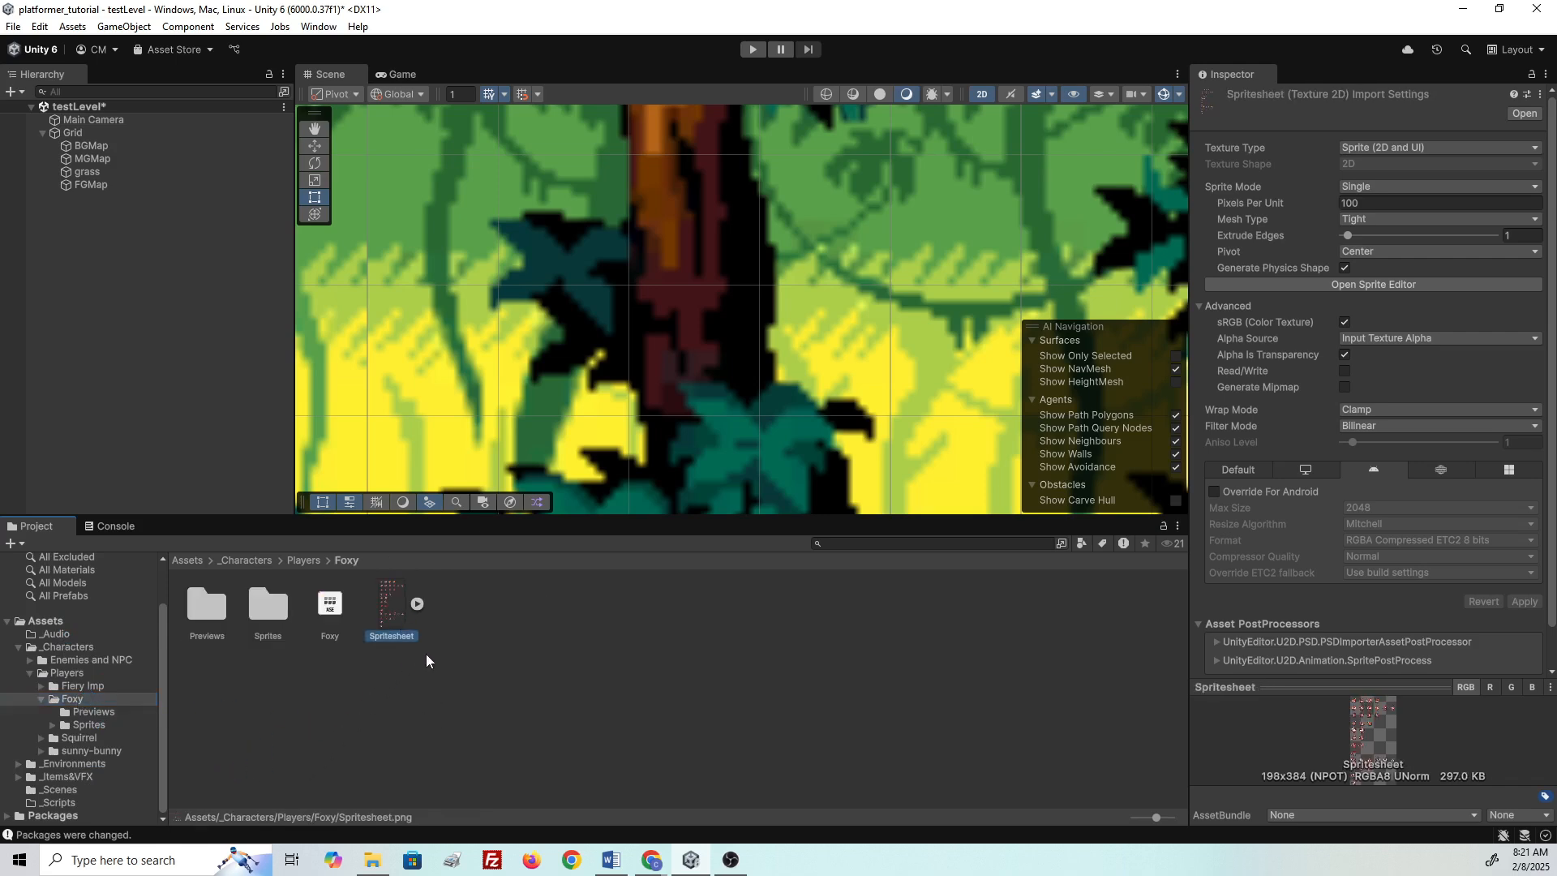
- Expand the Spritesheet asset and enlarge the Inspector preview to see all fox frames
click(417, 604)
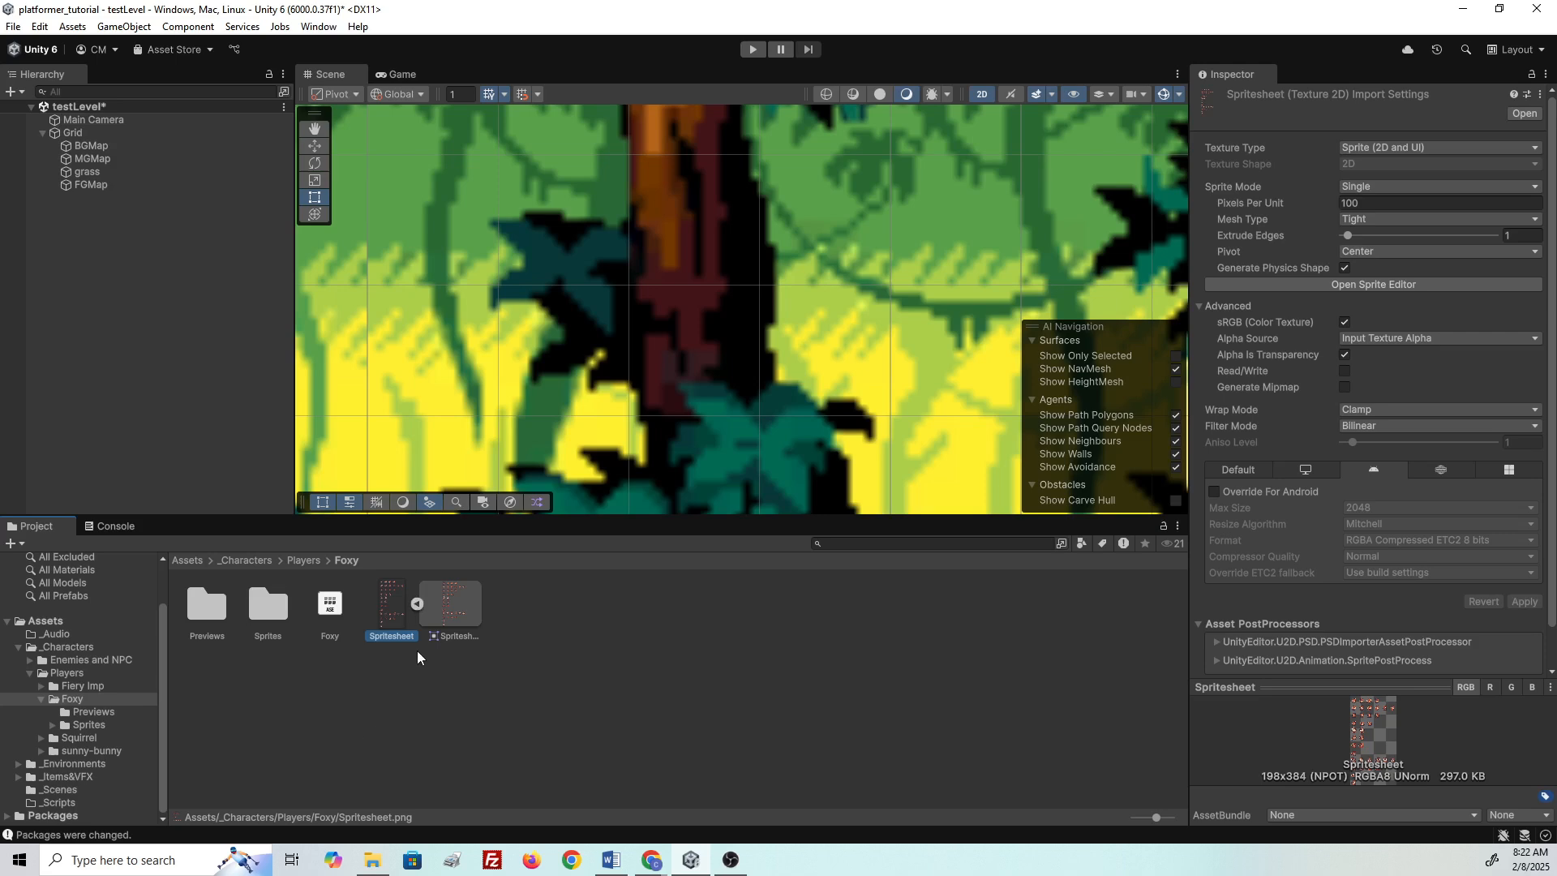
drag(1315, 680, 1315, 204)
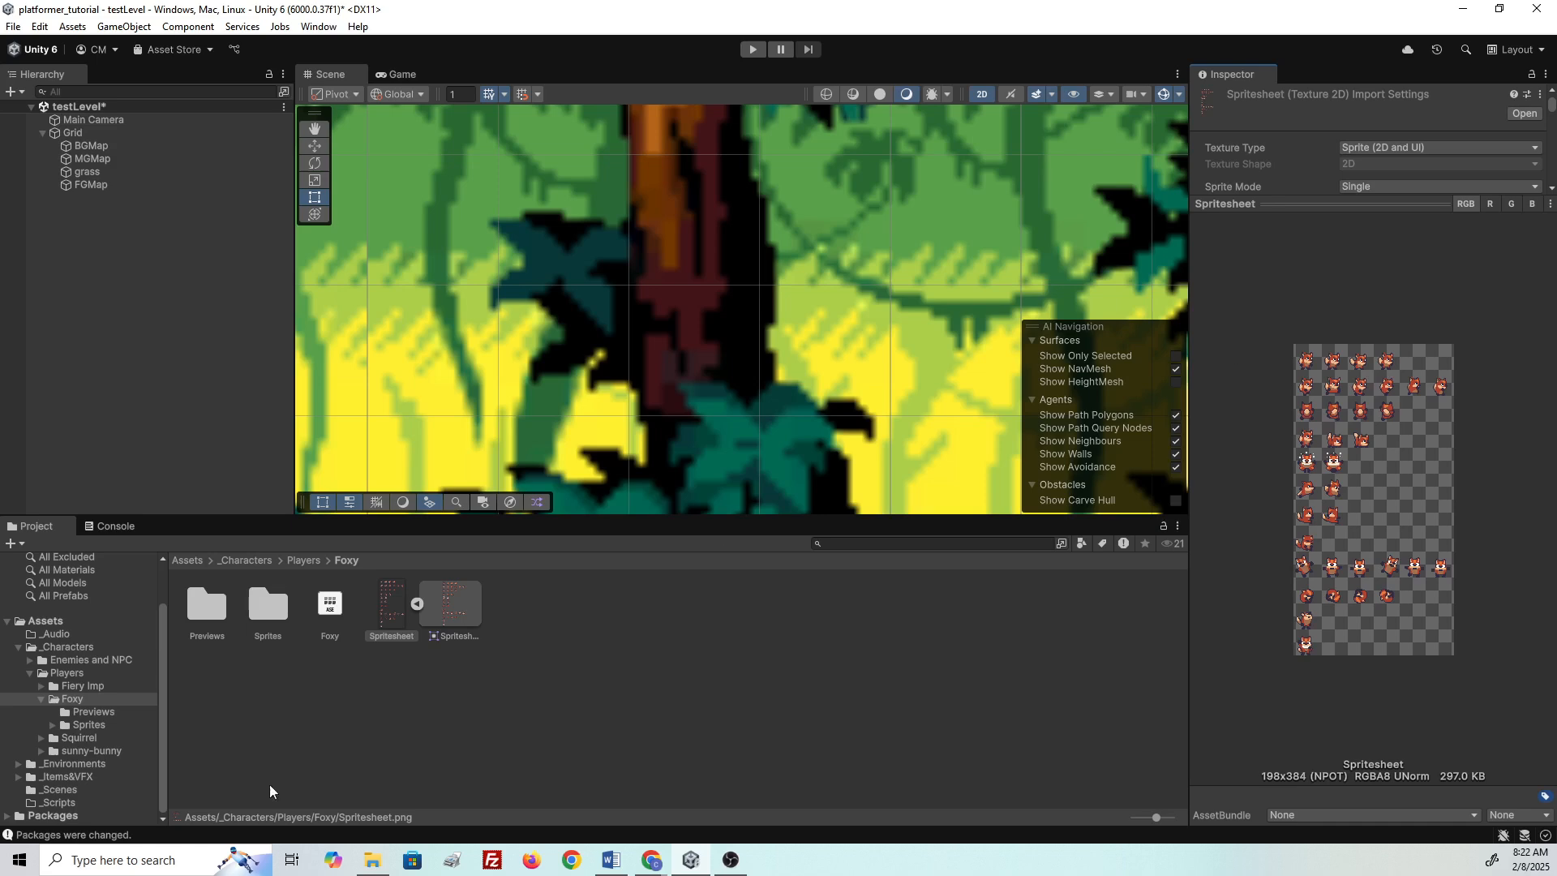
click(19, 860)
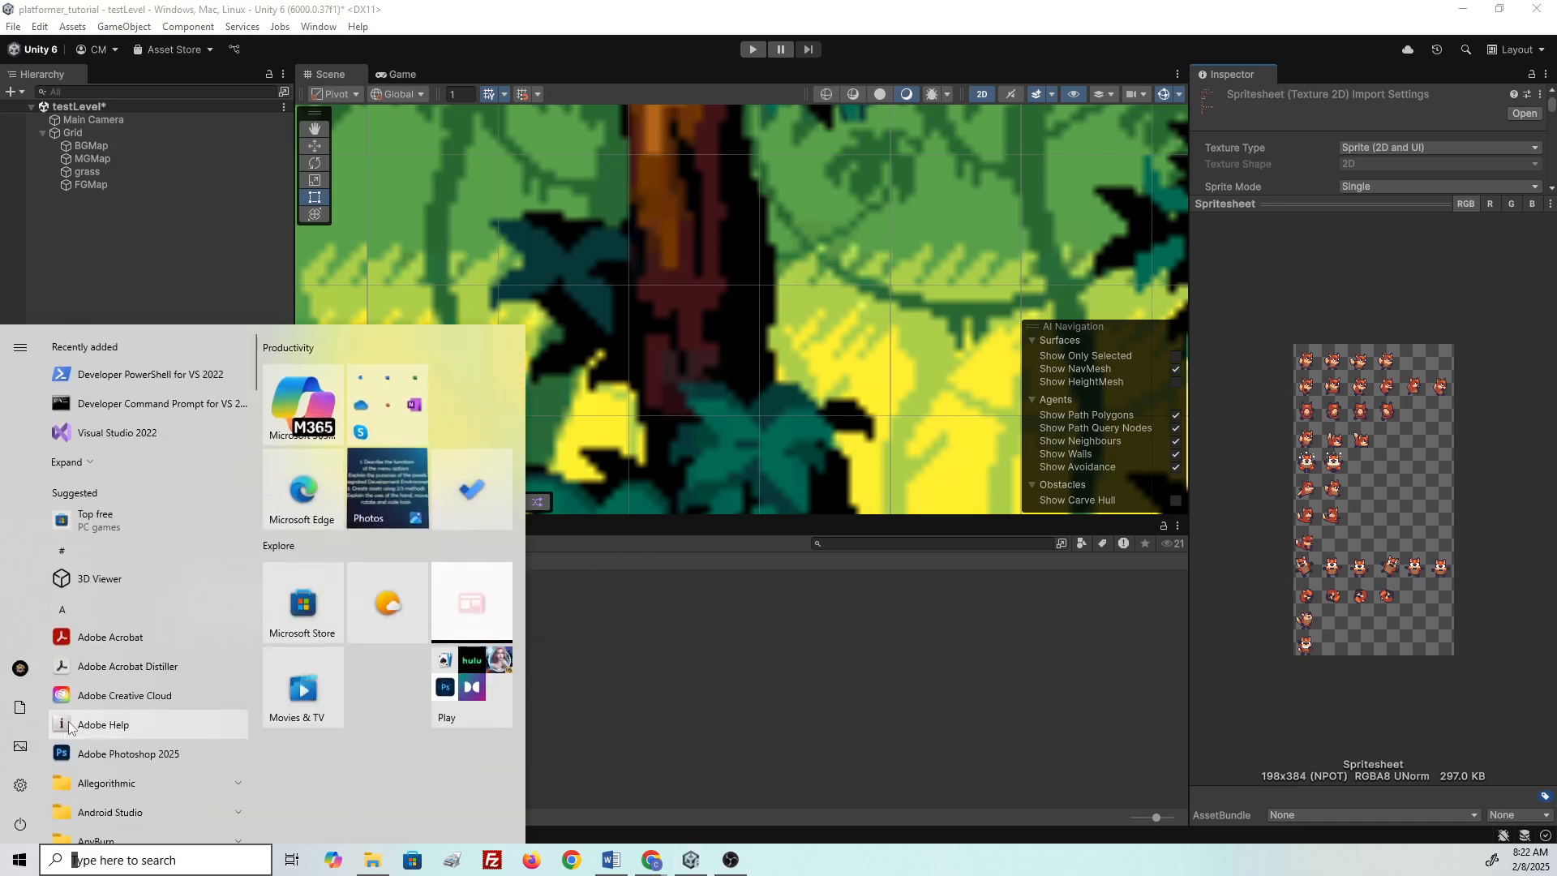
- Launch Windows Calculator from the Start search and move it beside Unity
text(calculator)
key(Return)
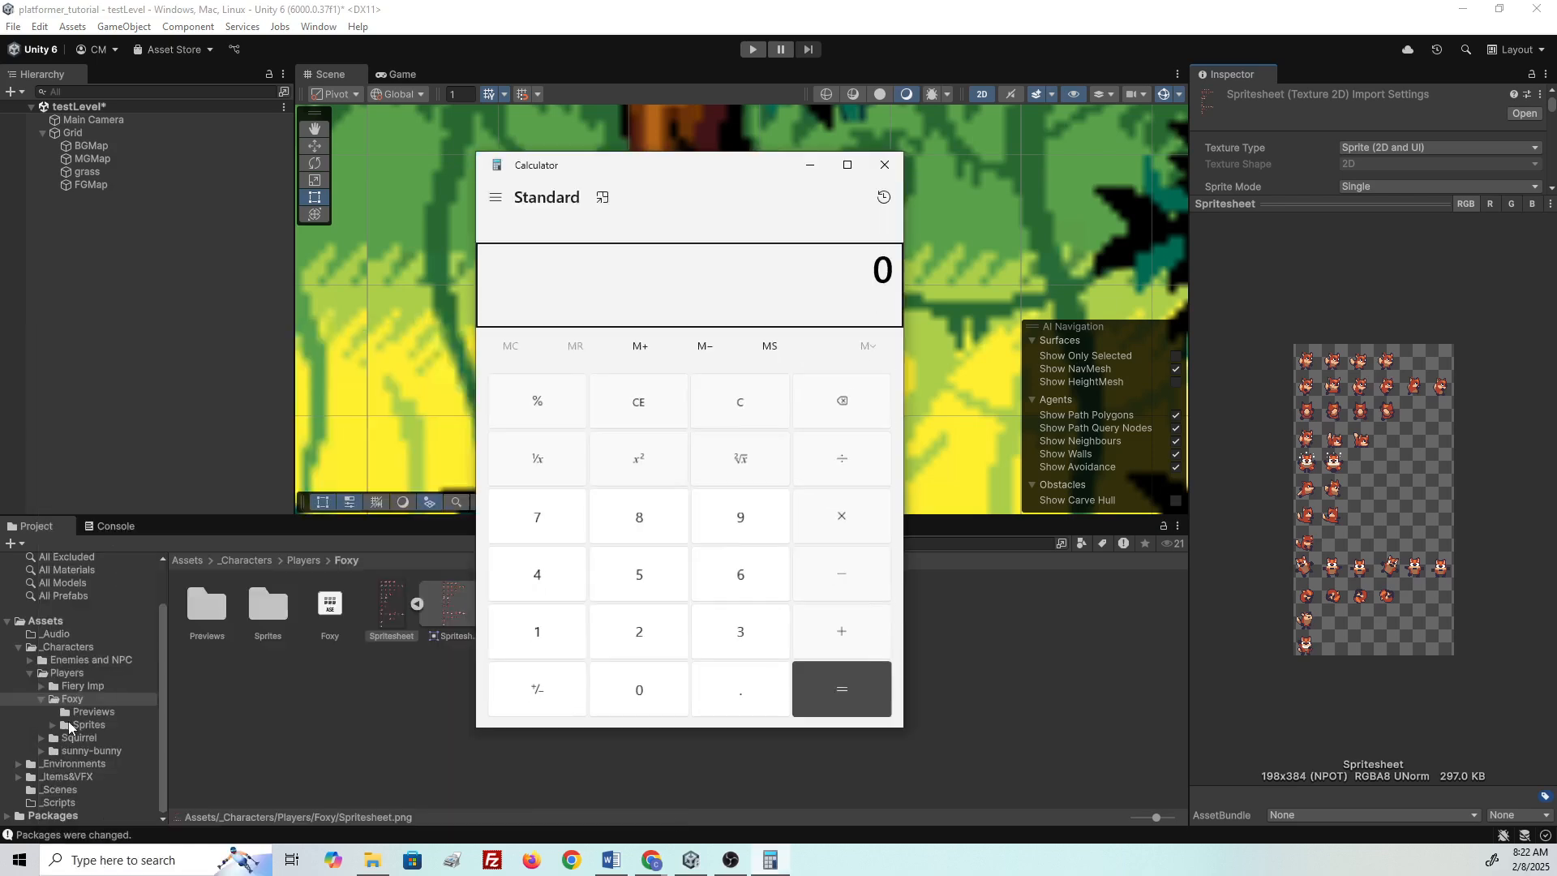
drag(722, 171, 896, 193)
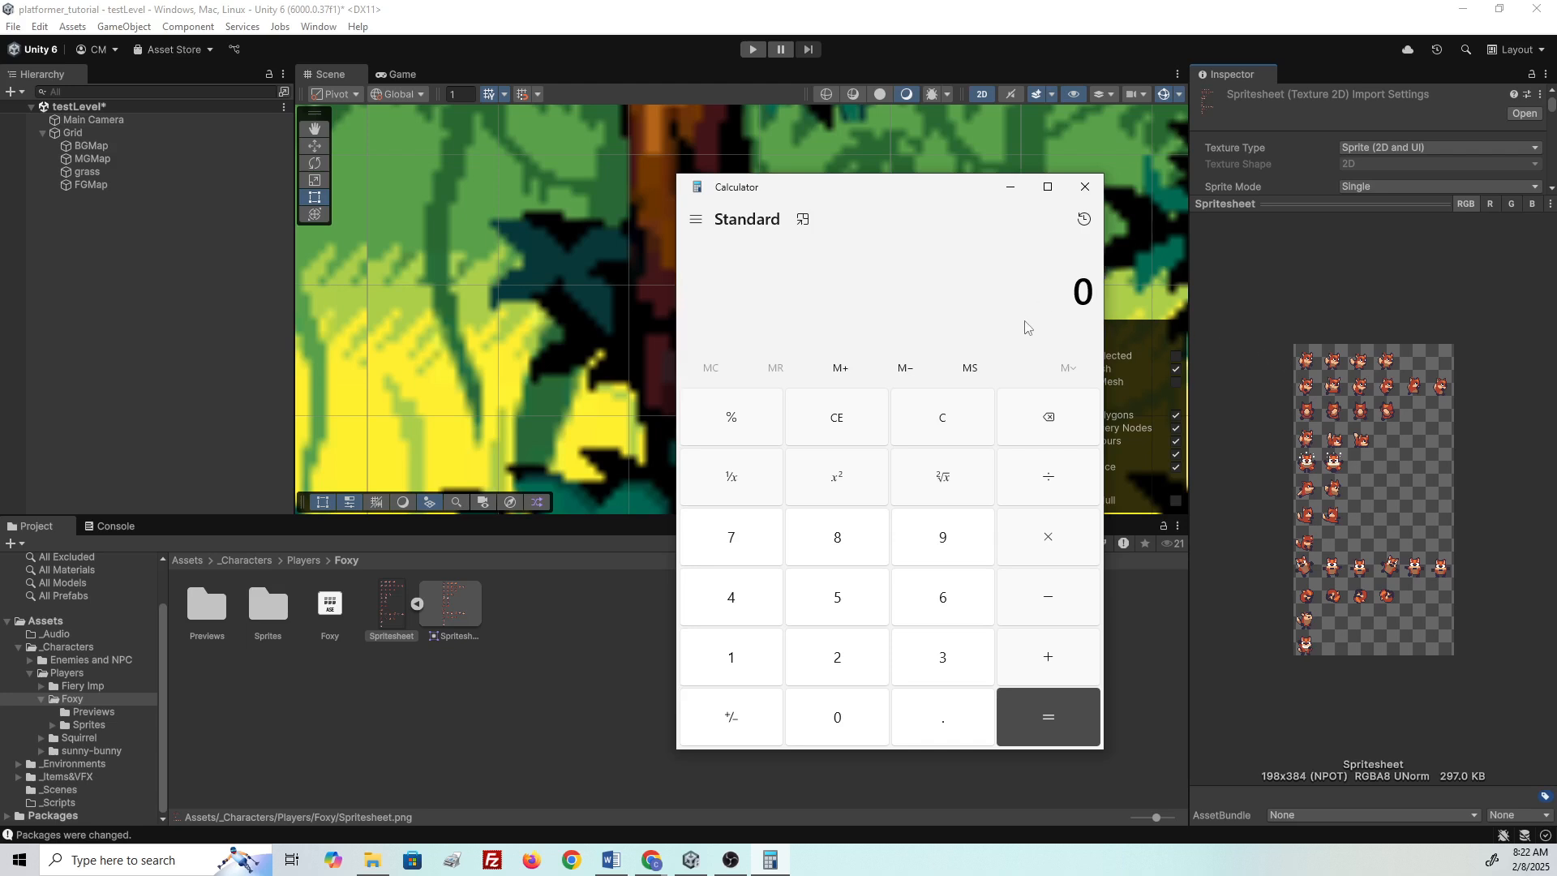
- Compute the frame size: 384 ÷ 12 = 32 and 198 ÷ 6 = 33
text(384)
key(slash)
text(12)
key(Return)
text(198)
key(slash)
key(6)
key(Return)
- Close Calculator and shrink the preview to reveal the Spritesheet's import settings
click(1080, 193)
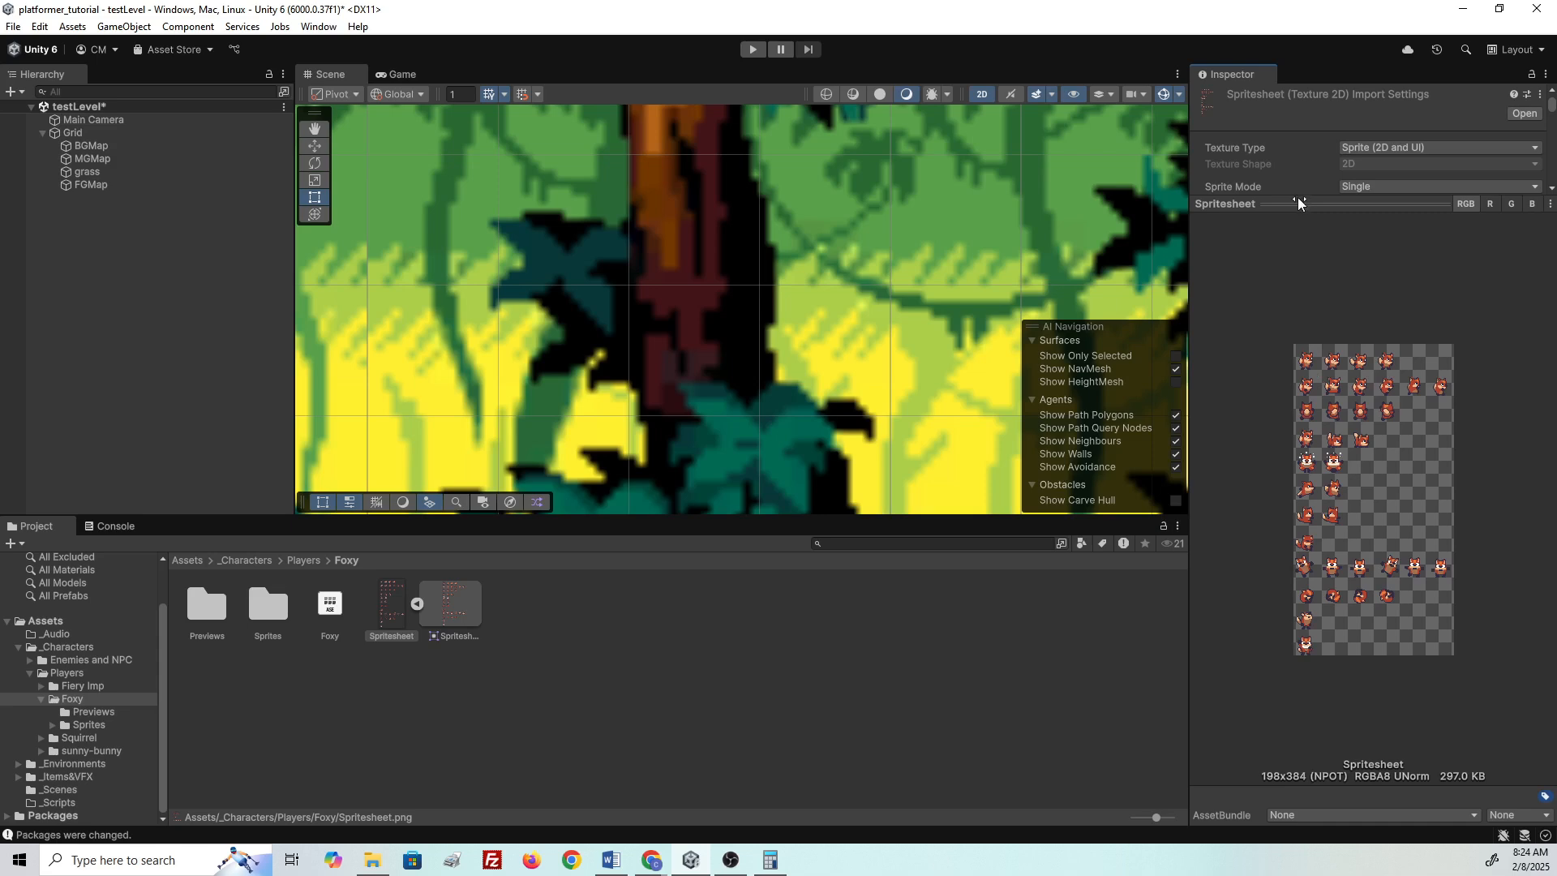
drag(1298, 195, 1317, 601)
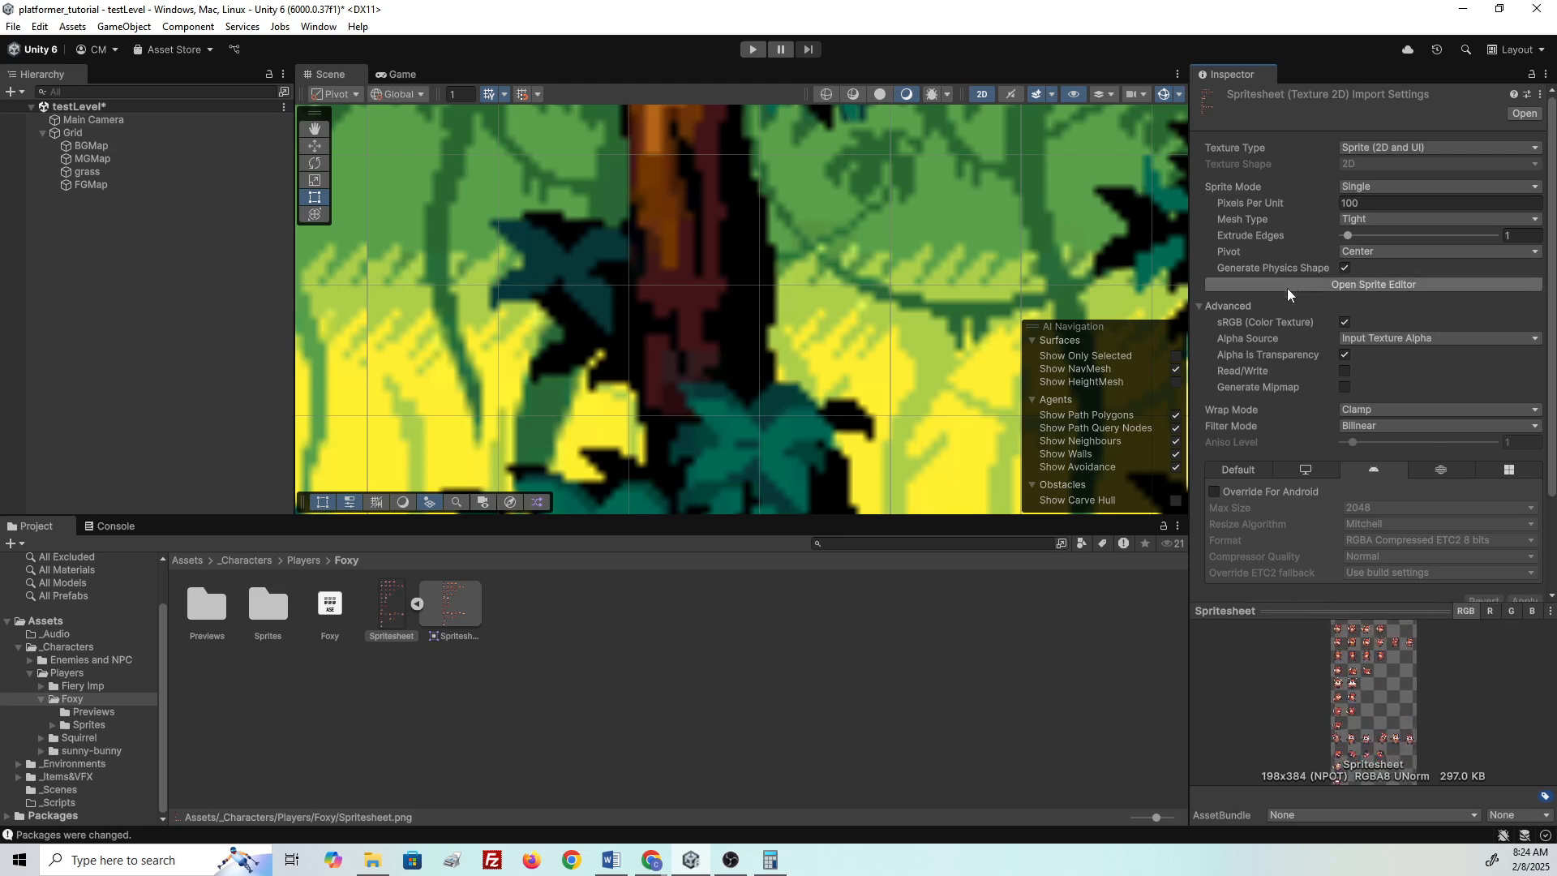
click(1372, 285)
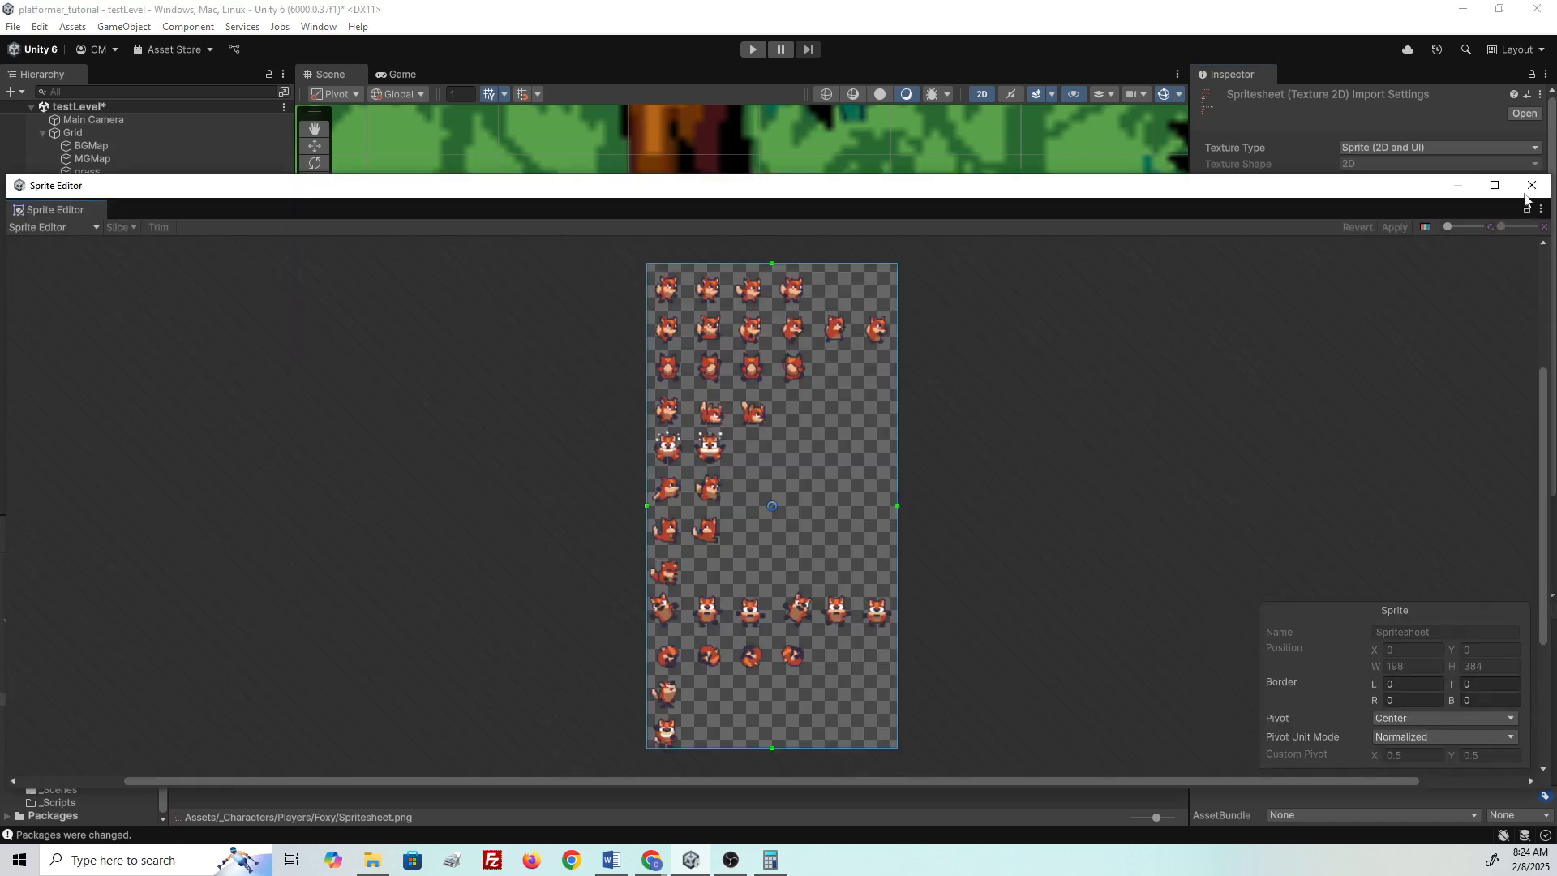
click(1531, 185)
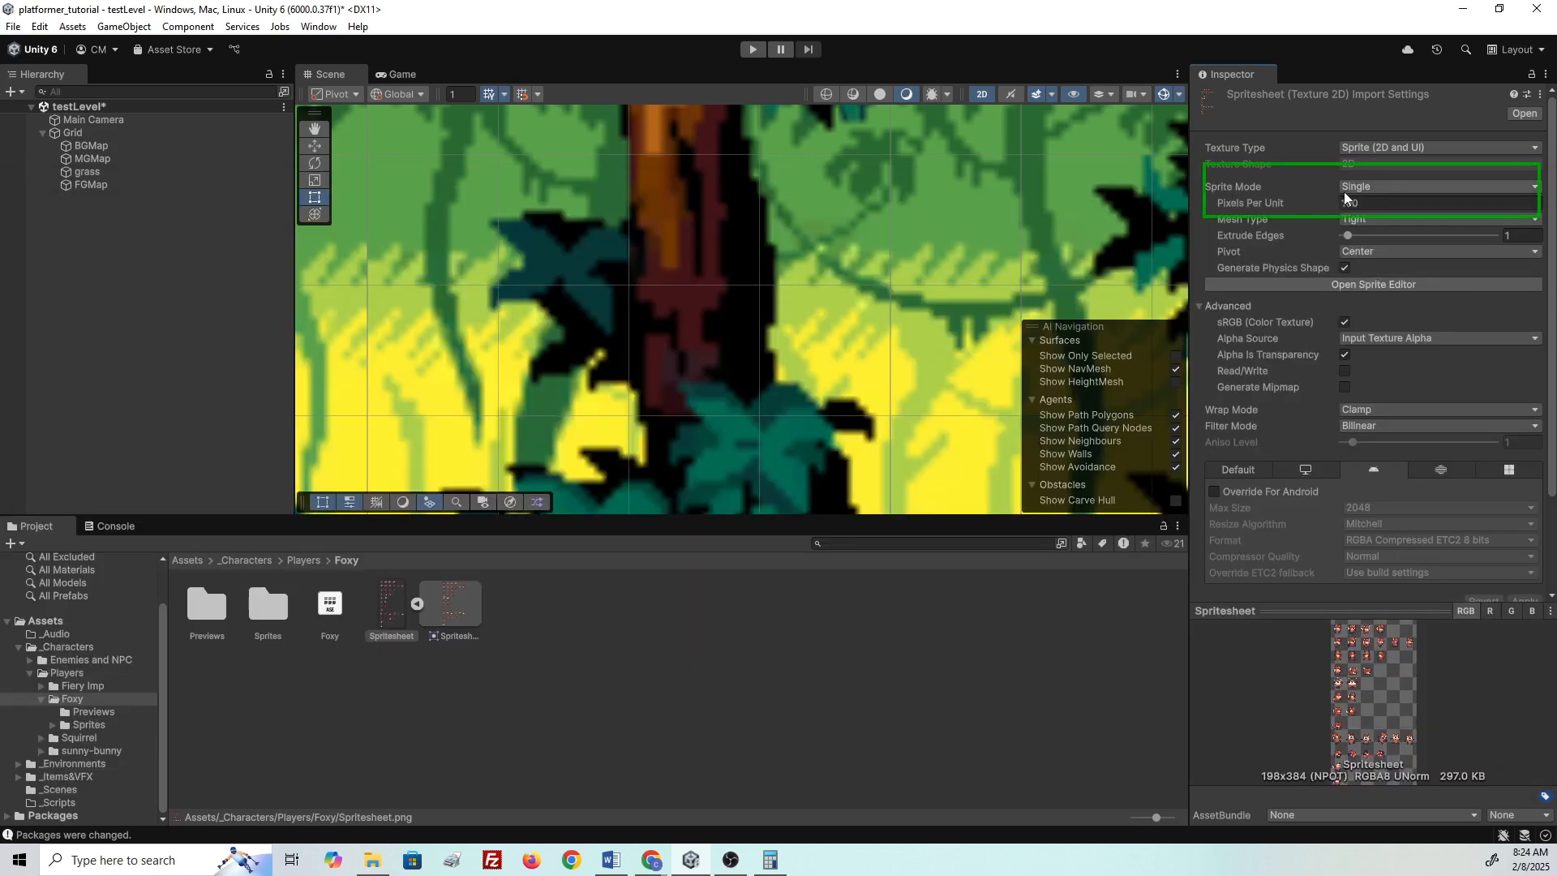
- Set Sprite Mode to Multiple and Pixels Per Unit to 16, then apply
click(1385, 187)
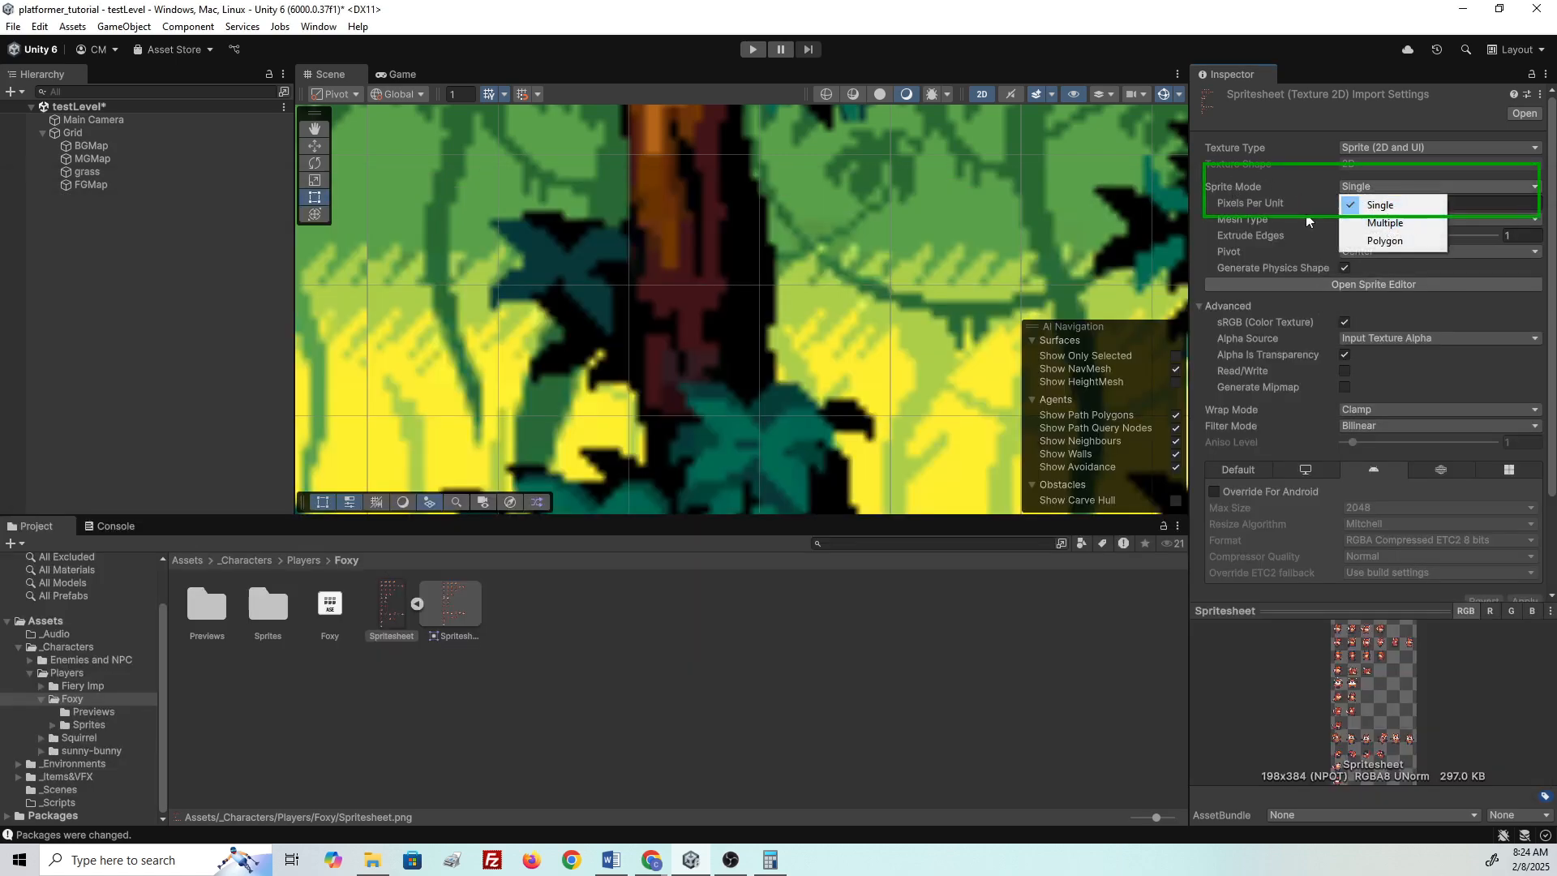
click(1388, 223)
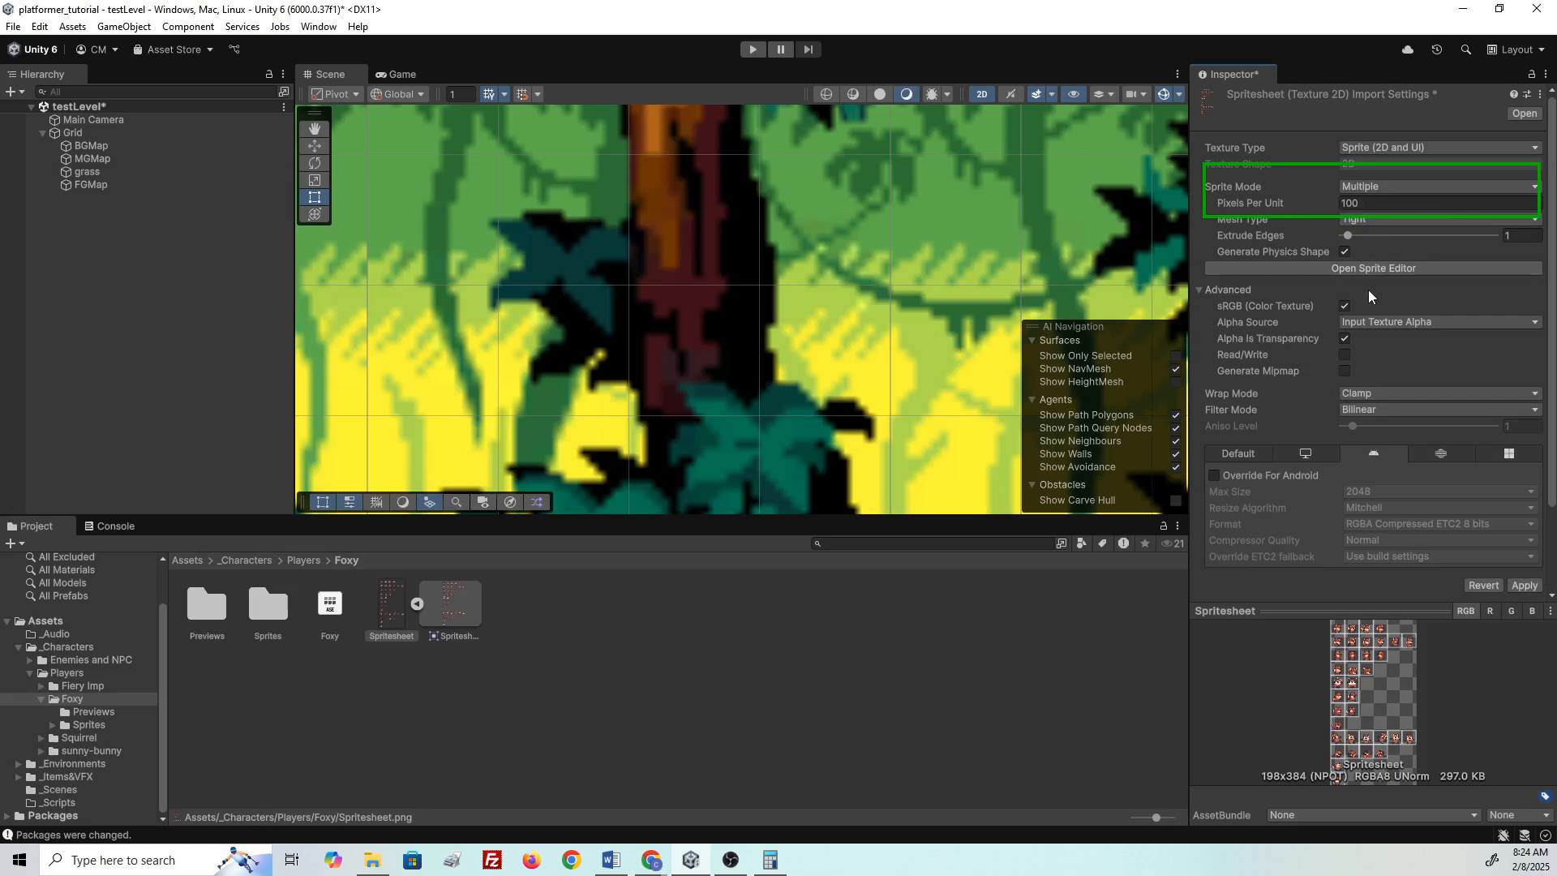
click(1381, 202)
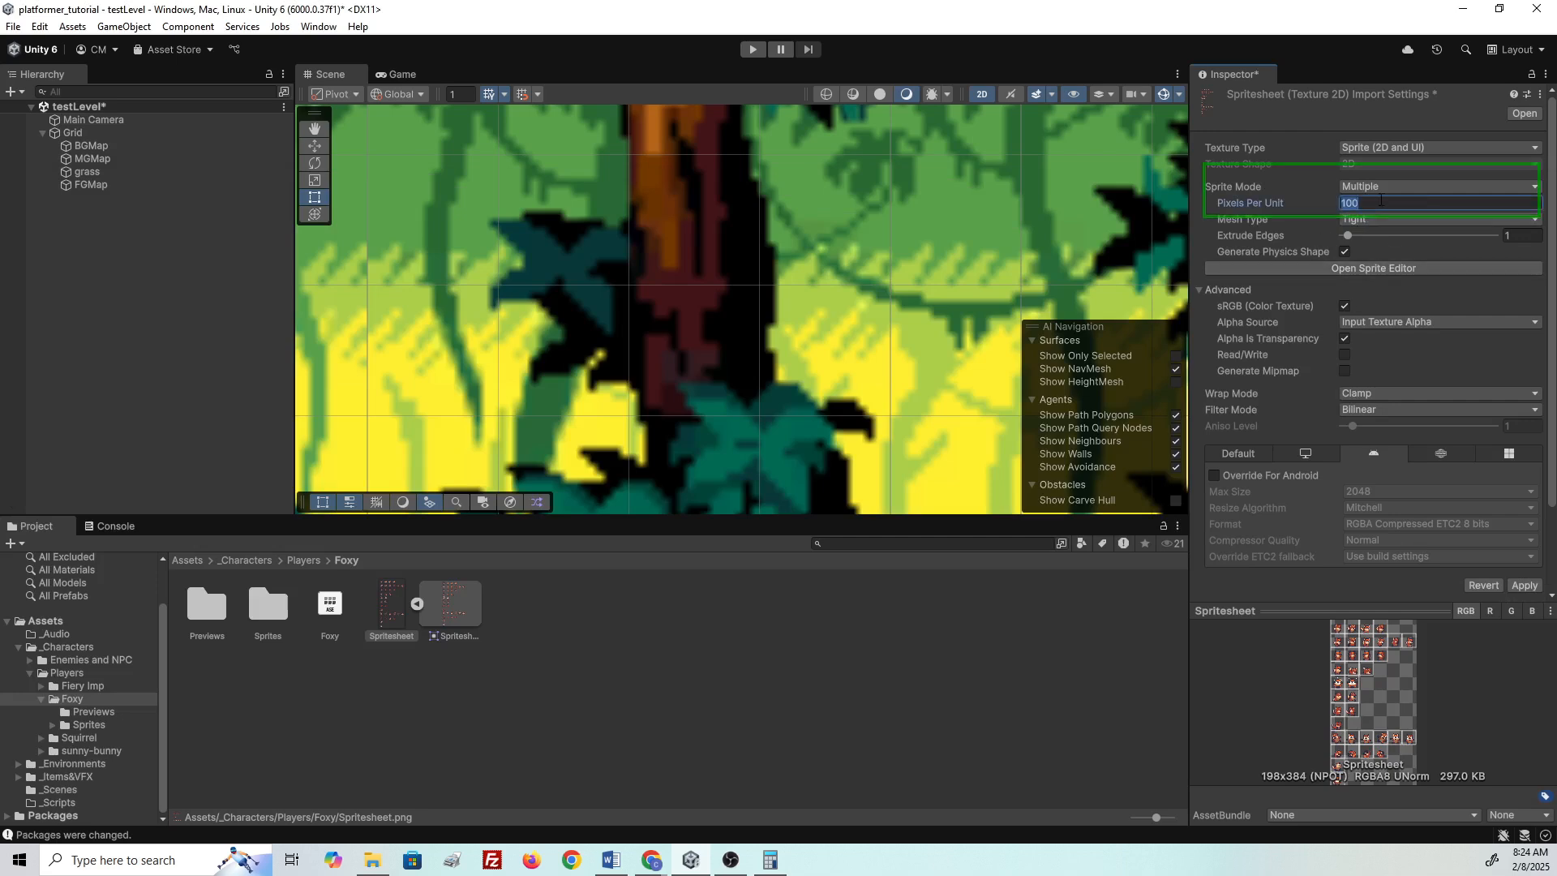
text(32)
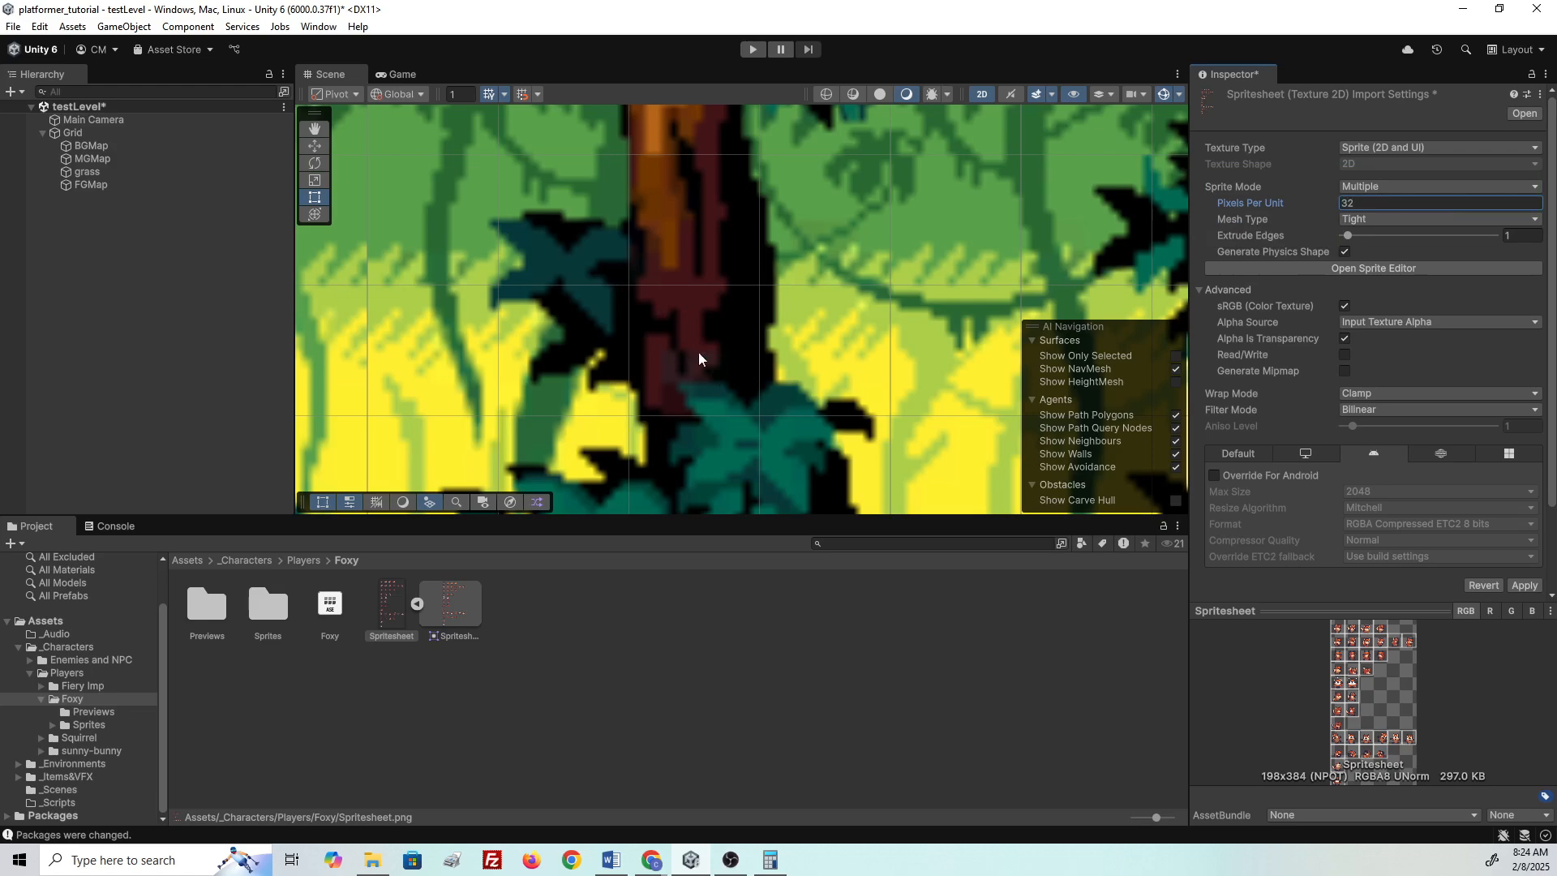
scroll(650, 235, down, 10)
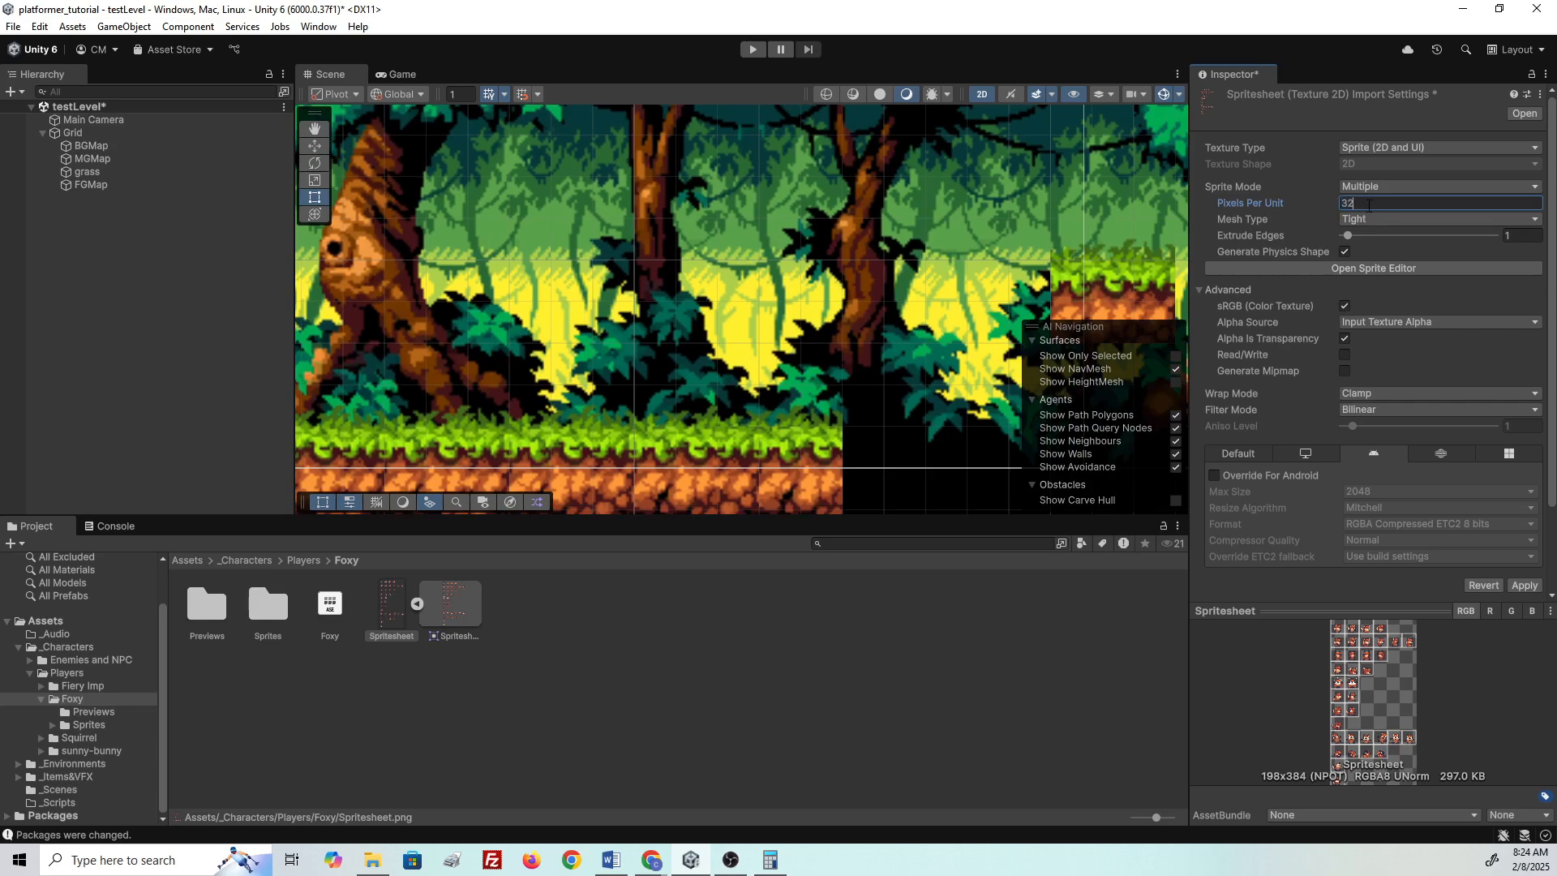
key(BackSpace)
key(BackSpace)
text(16)
click(1428, 294)
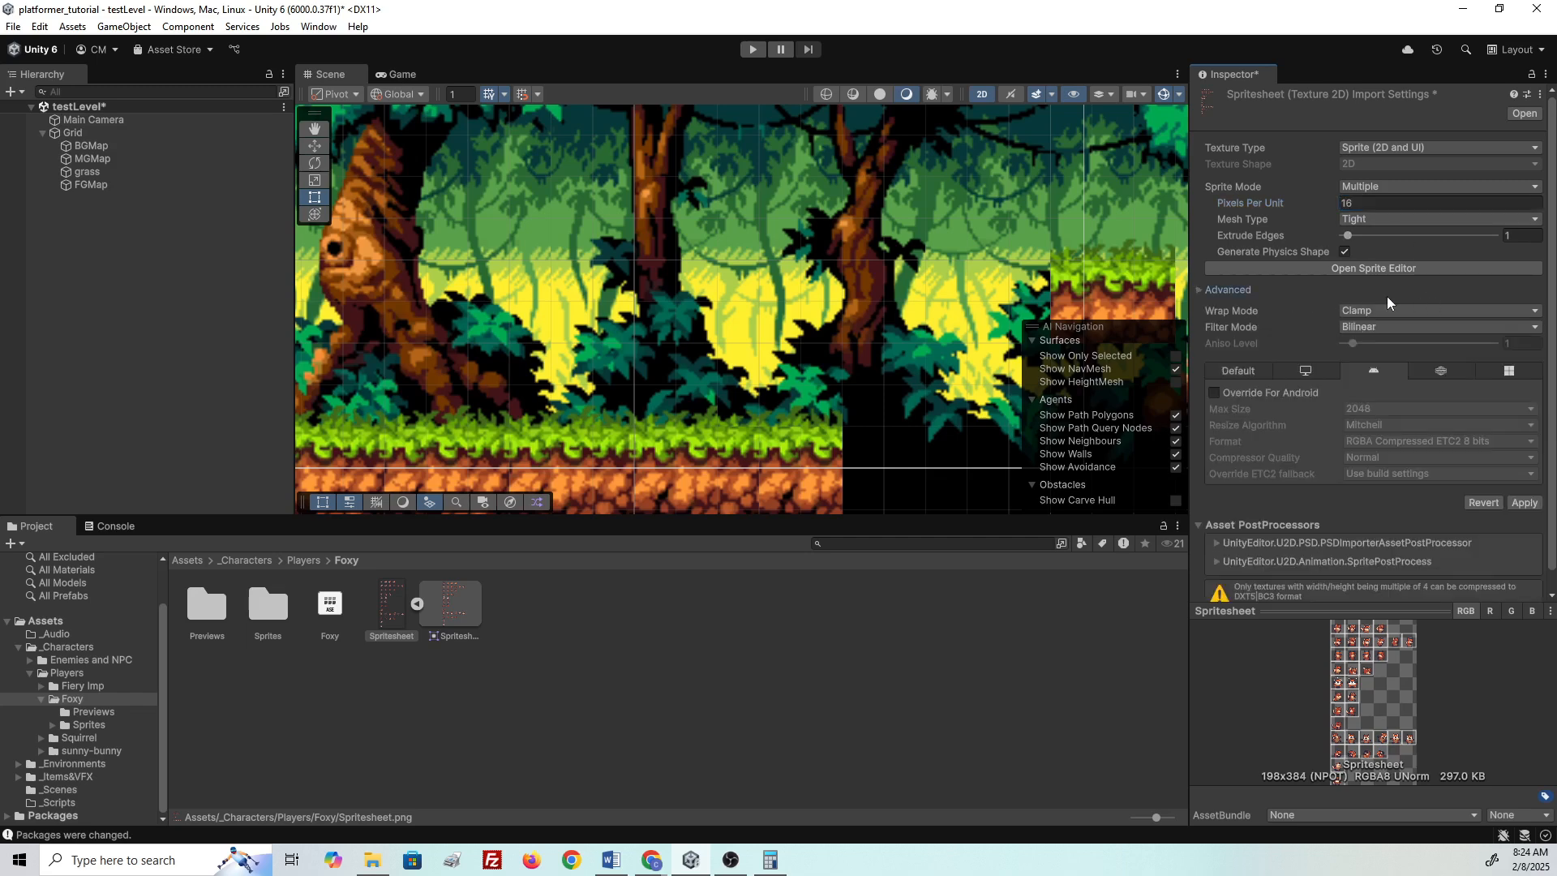
click(1311, 290)
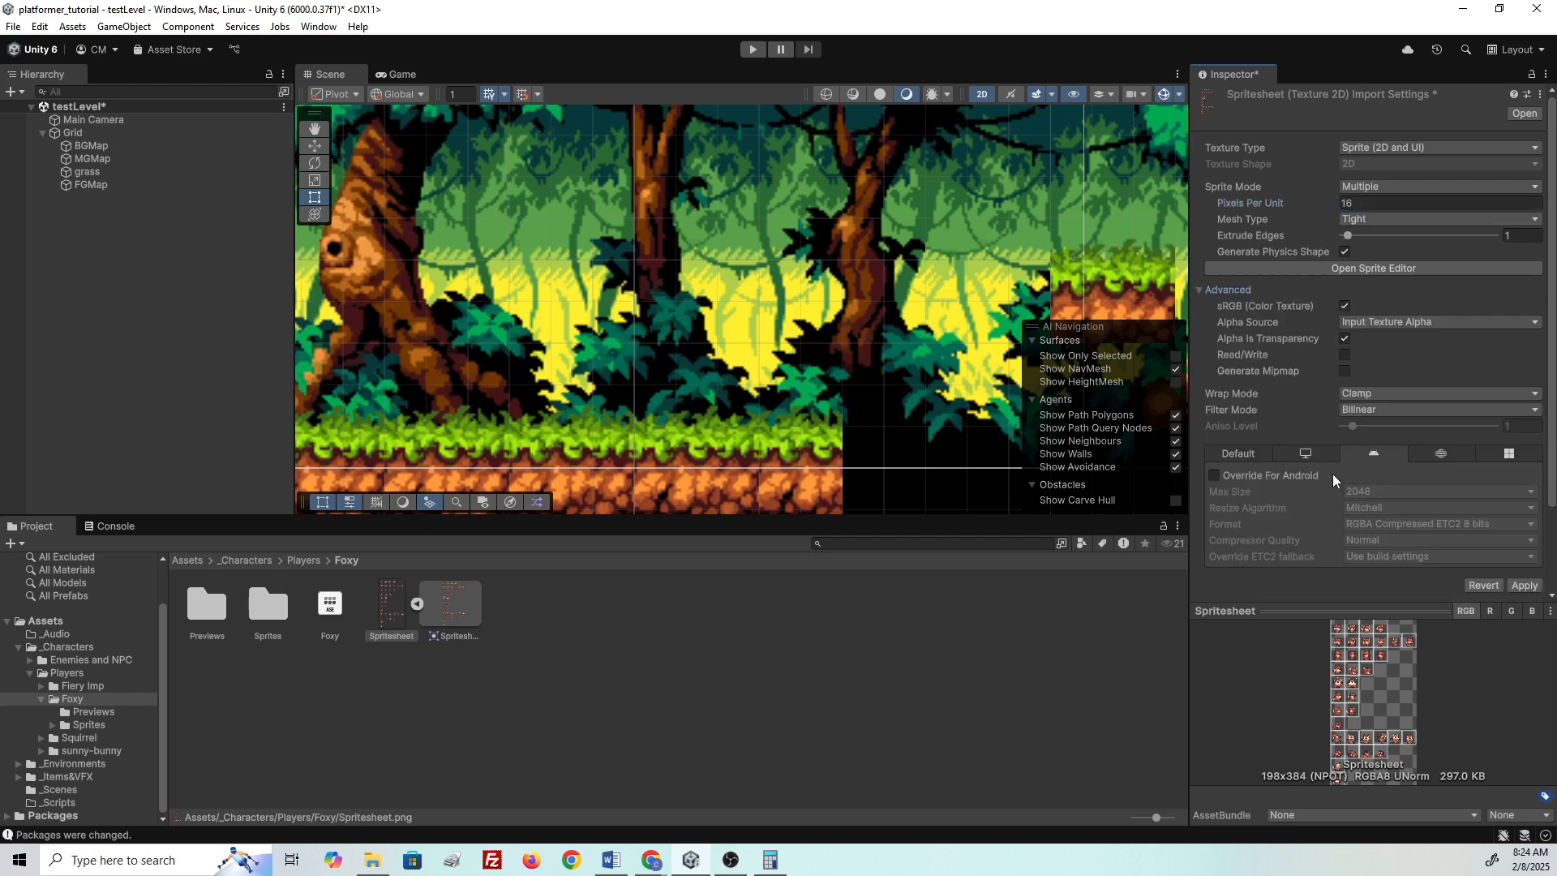
click(1532, 589)
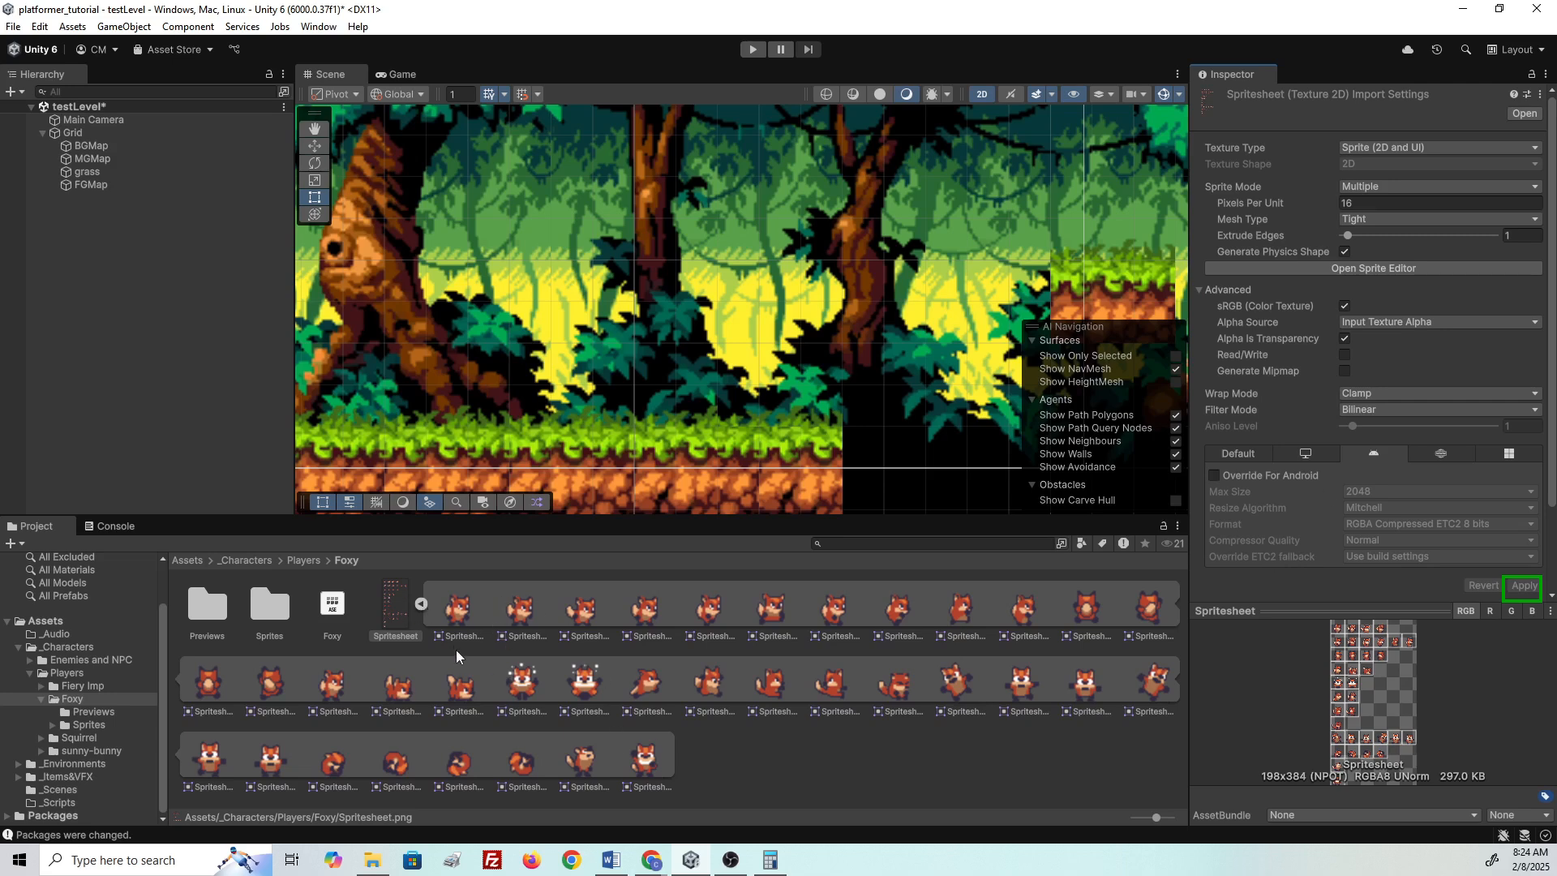
click(422, 605)
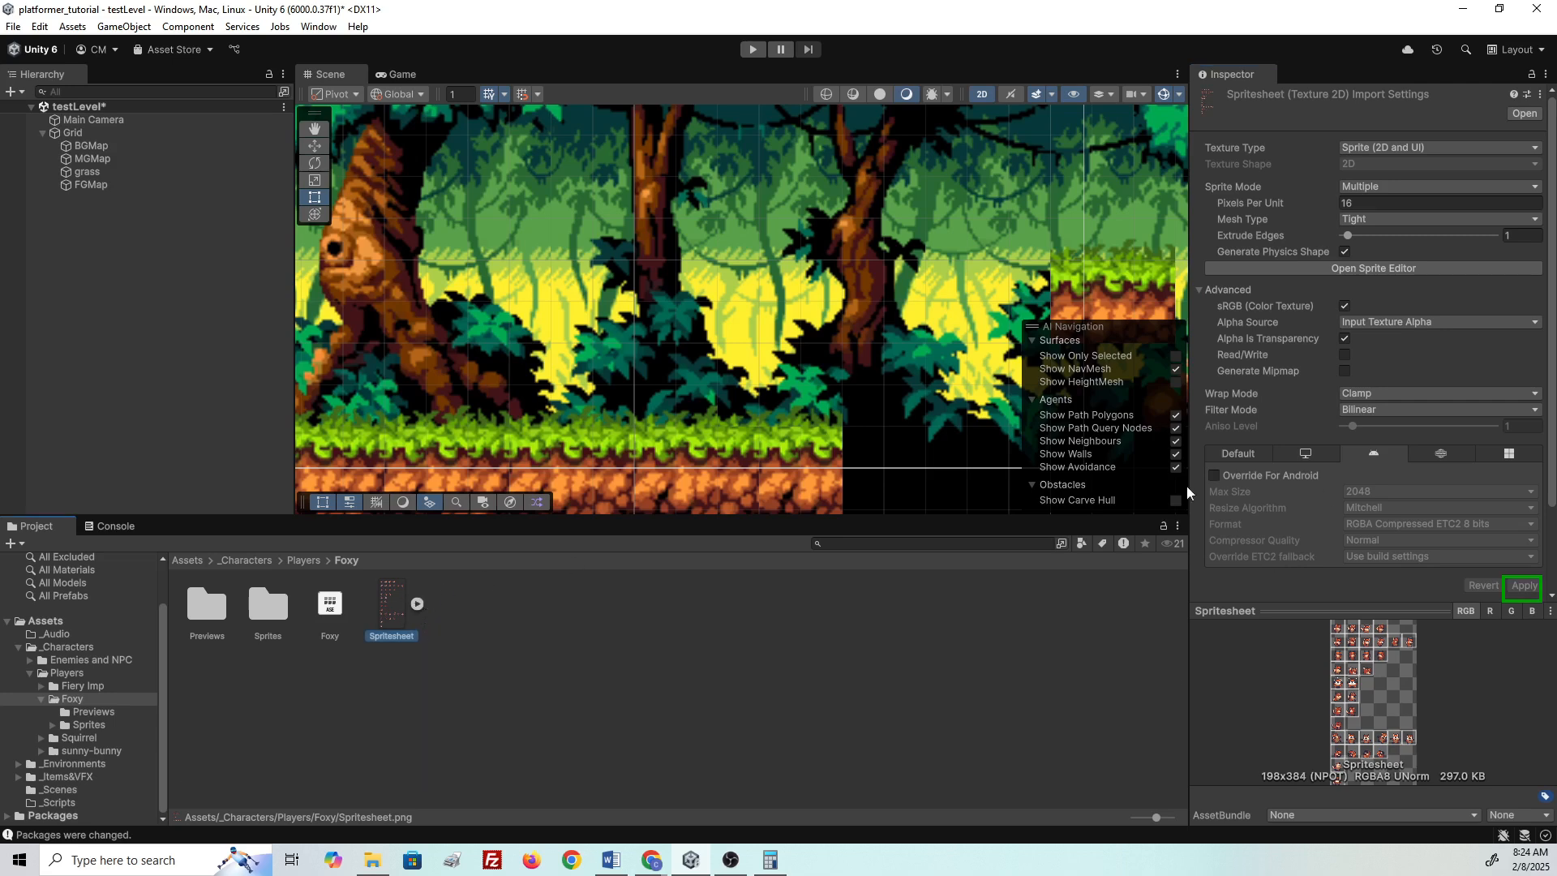
- Open the Spritesheet in the Sprite Editor and run an Automatic slice
click(1355, 268)
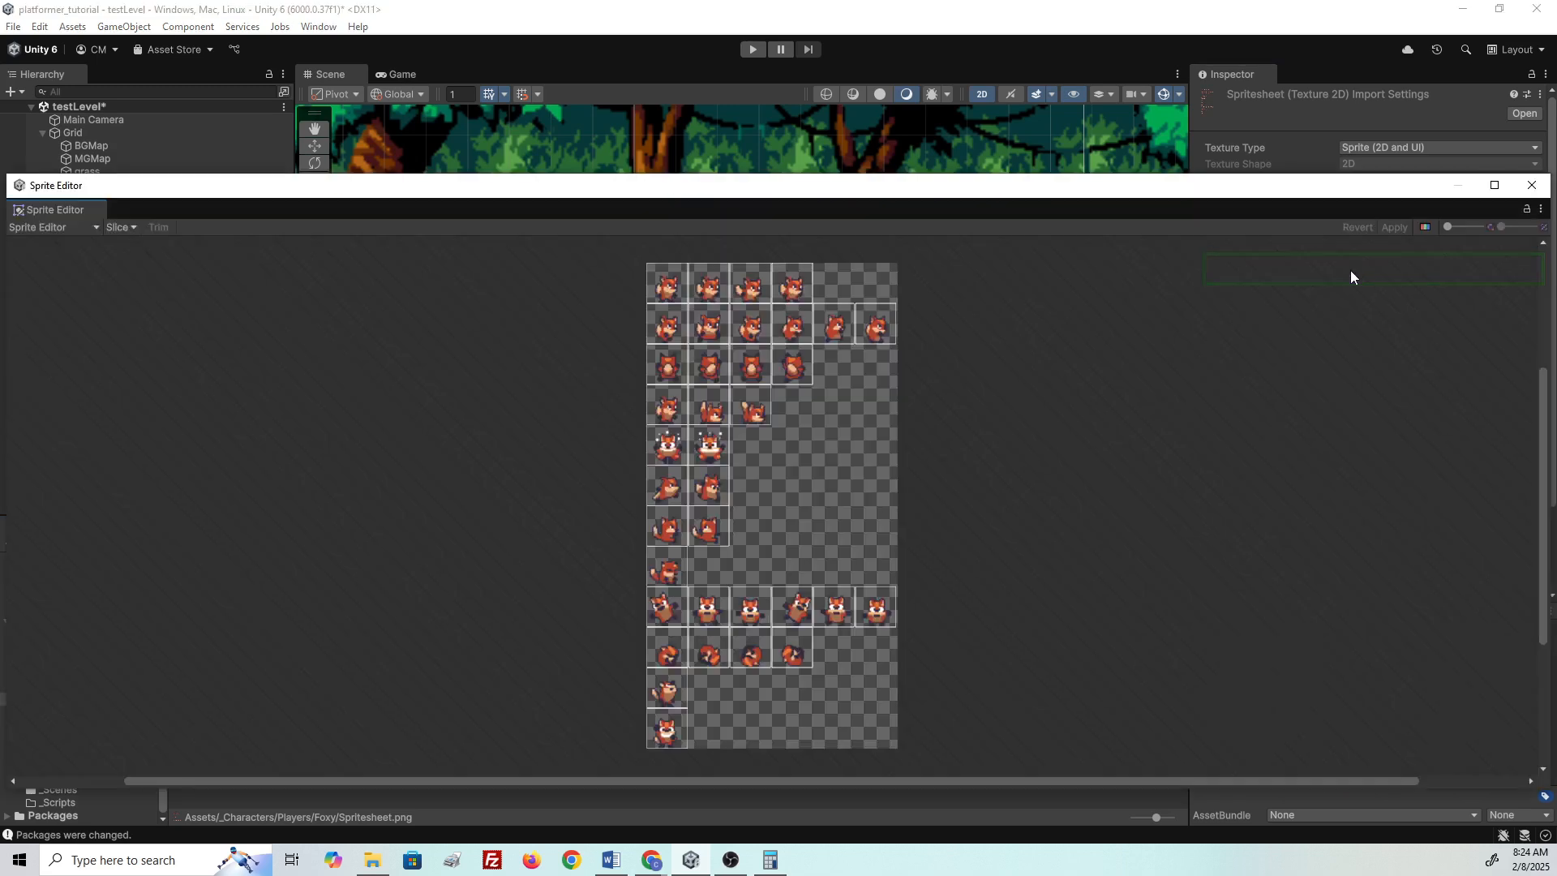
click(122, 227)
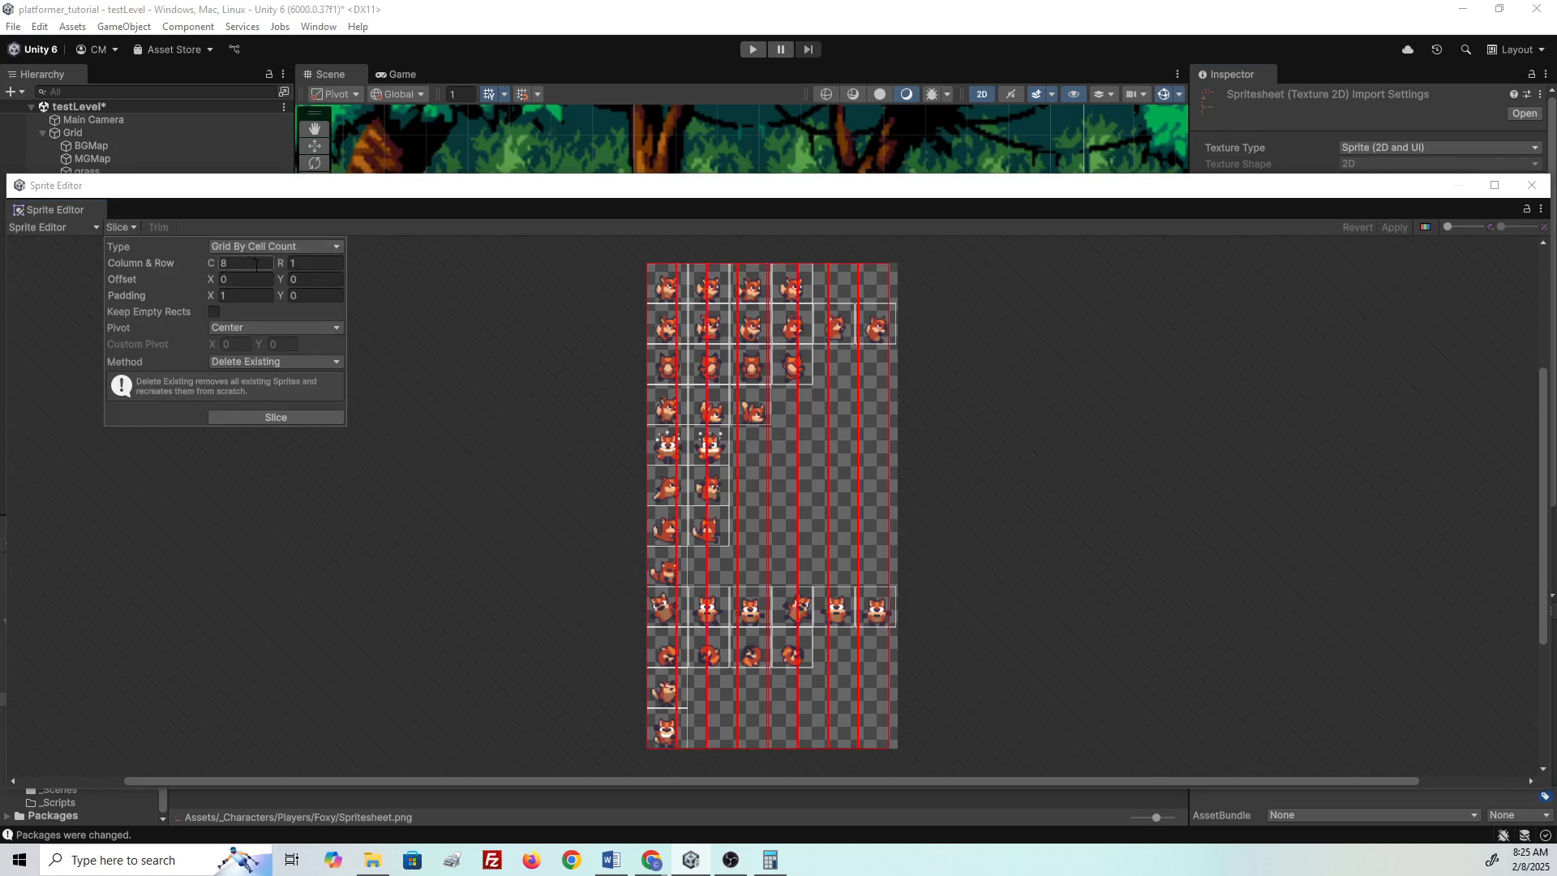
click(239, 363)
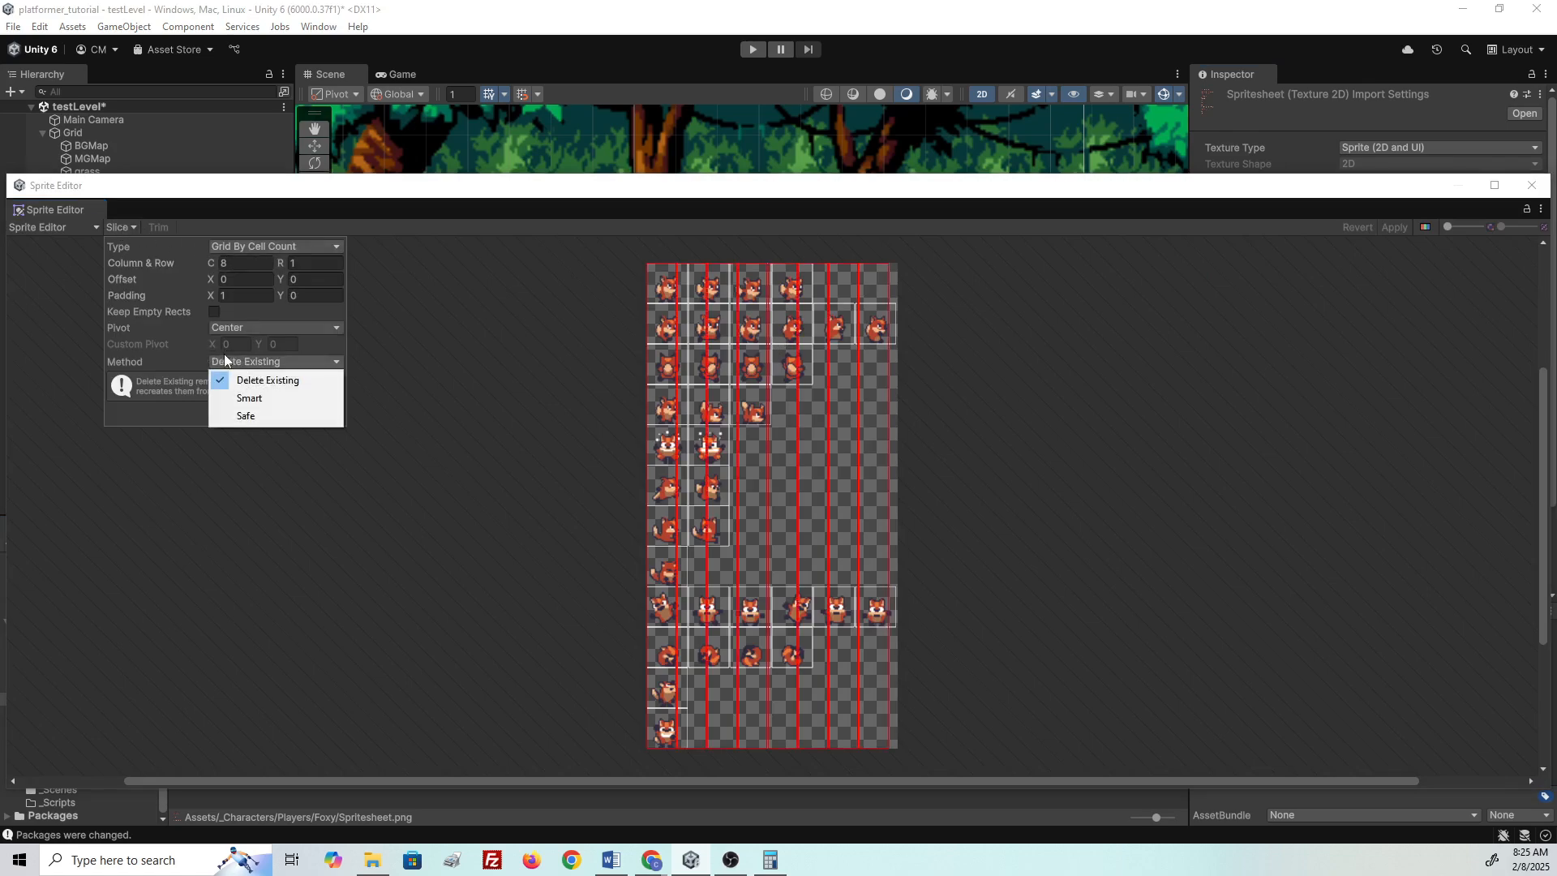
click(58, 268)
click(50, 227)
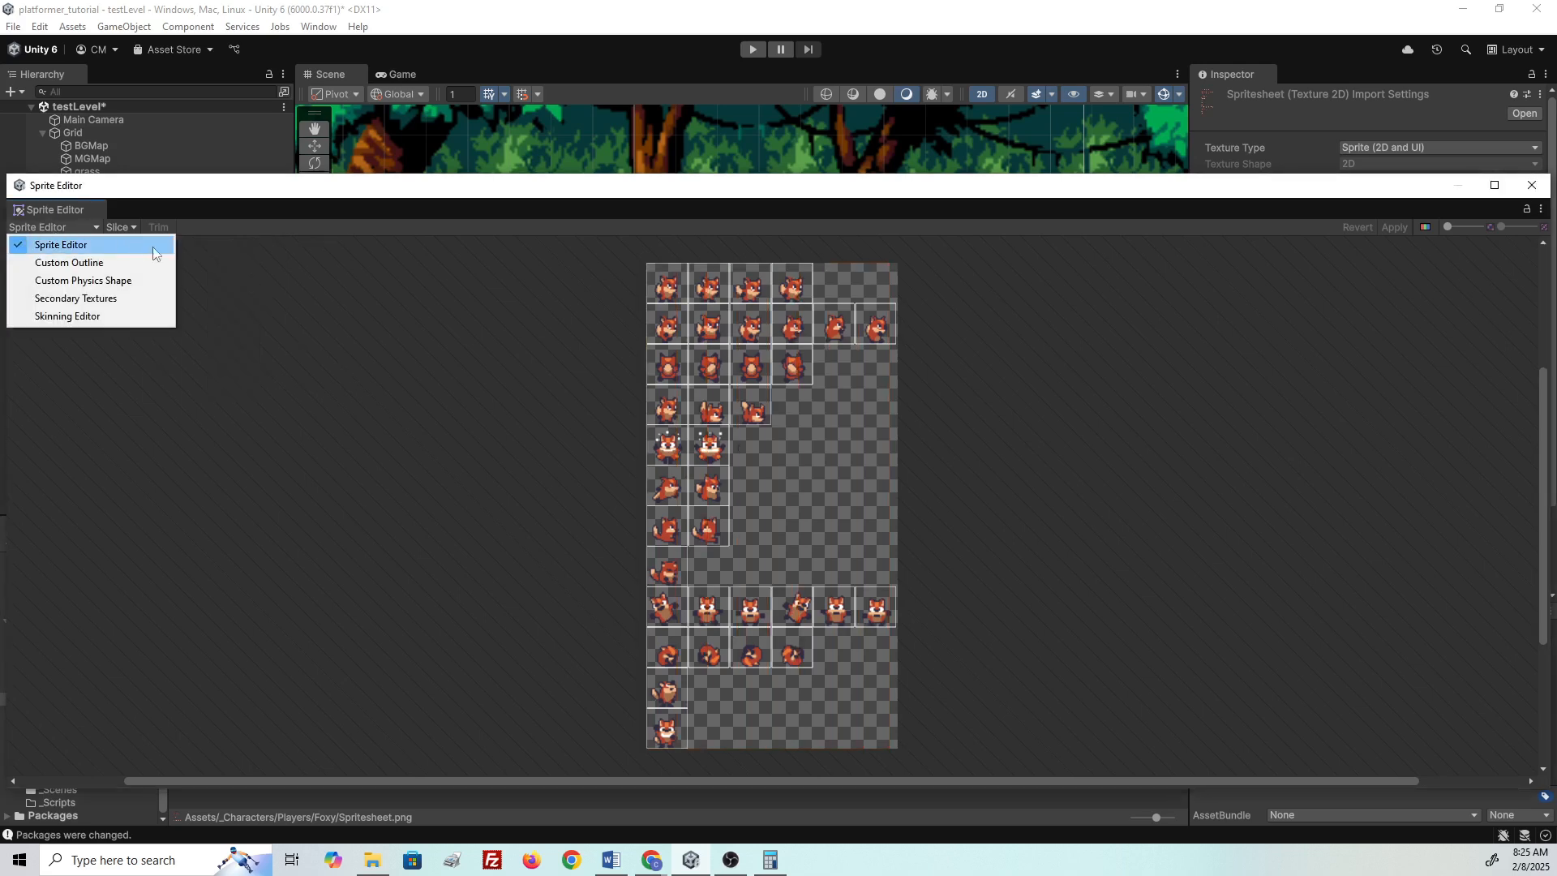
click(48, 246)
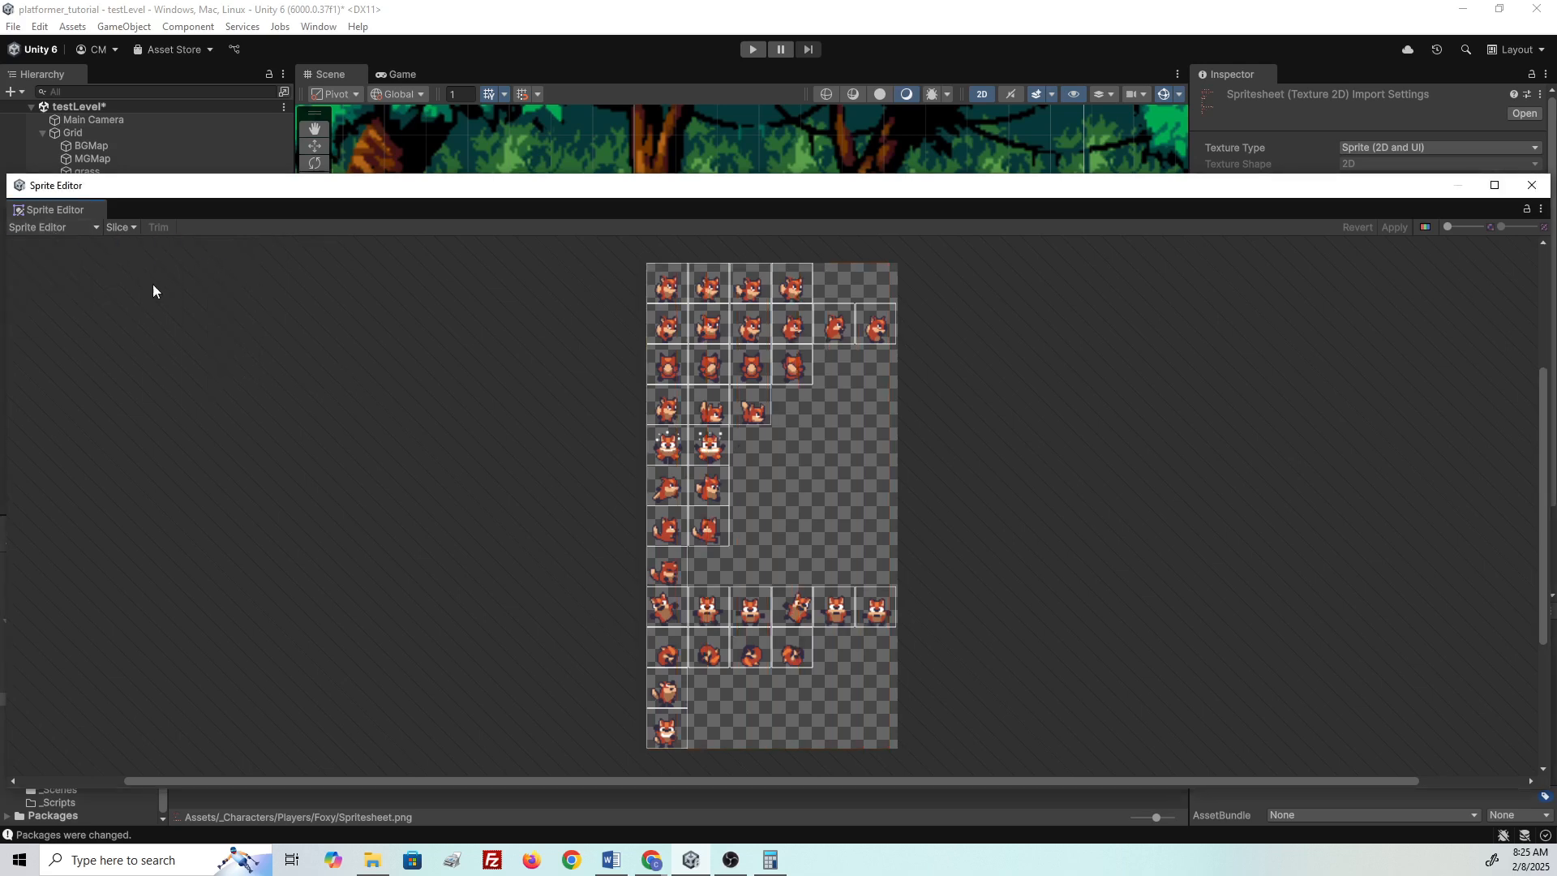
click(130, 226)
click(222, 246)
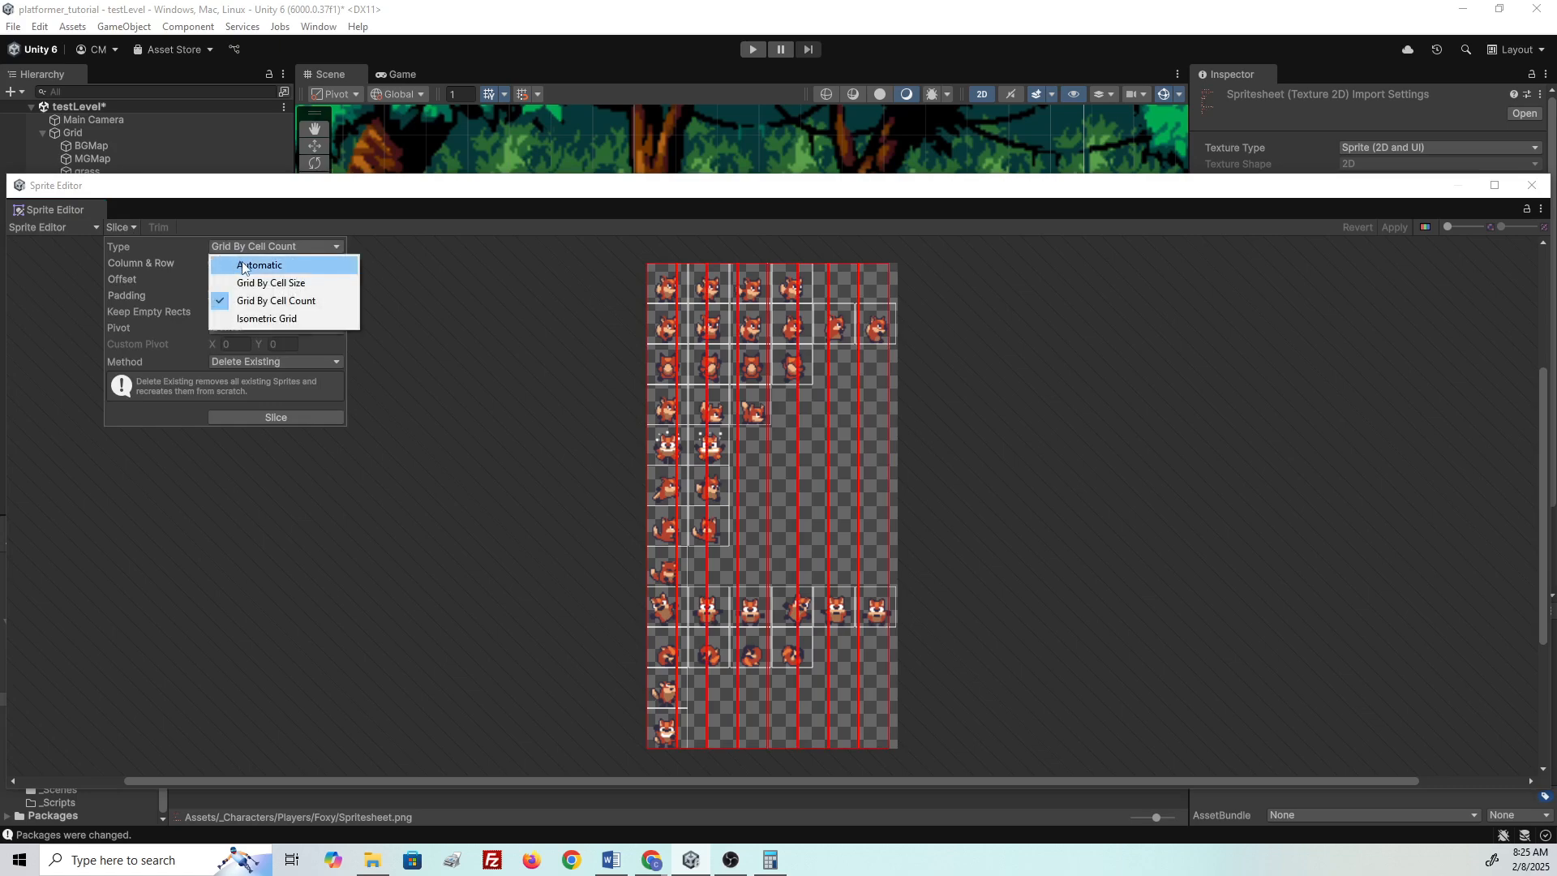
click(242, 266)
click(303, 418)
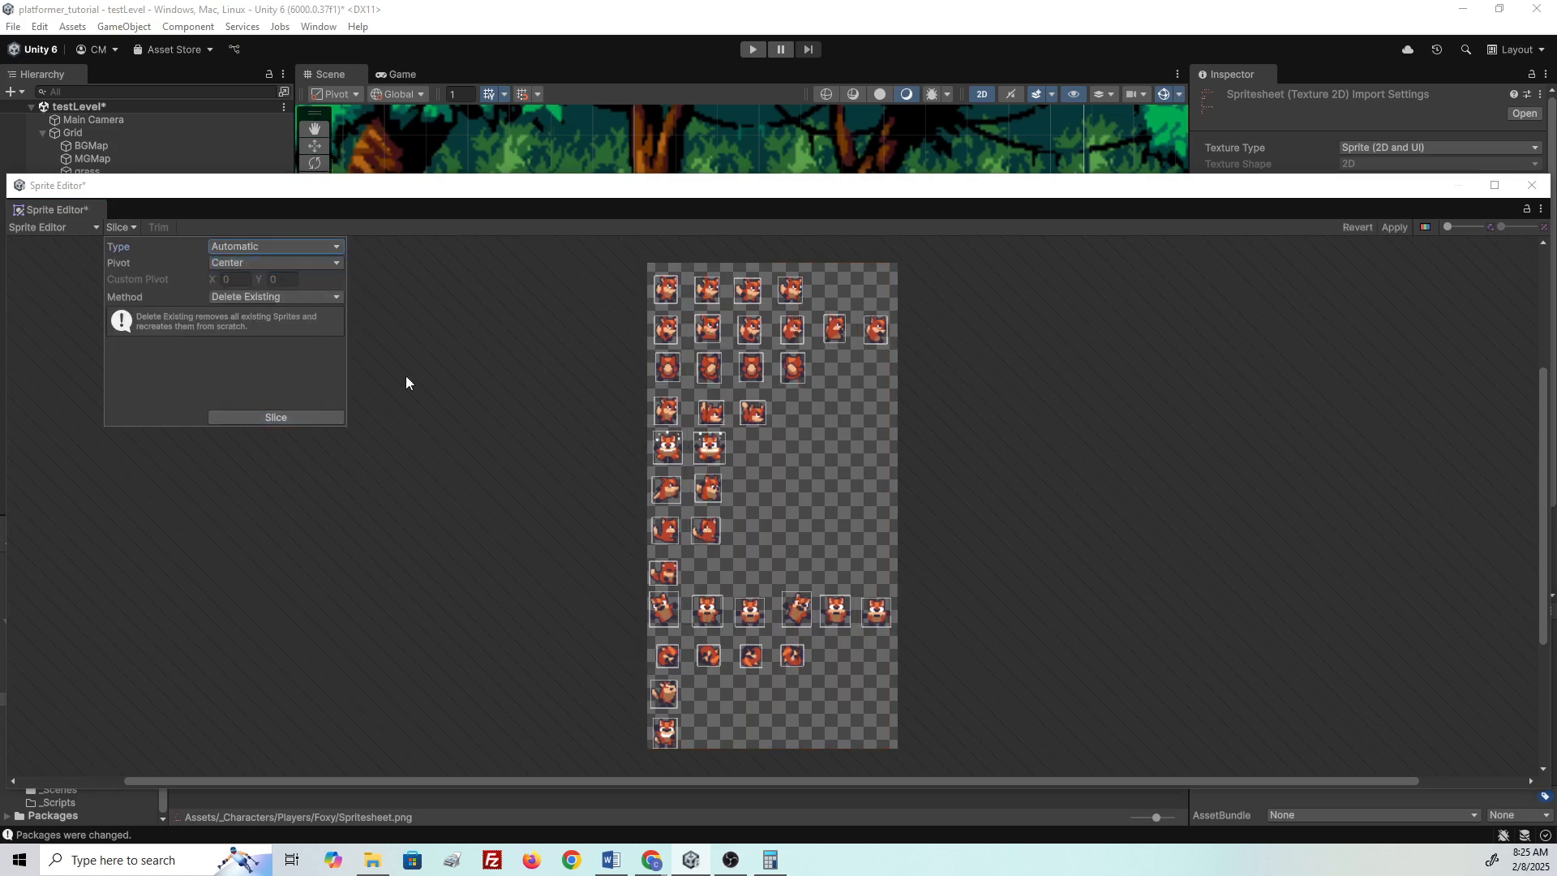
click(440, 328)
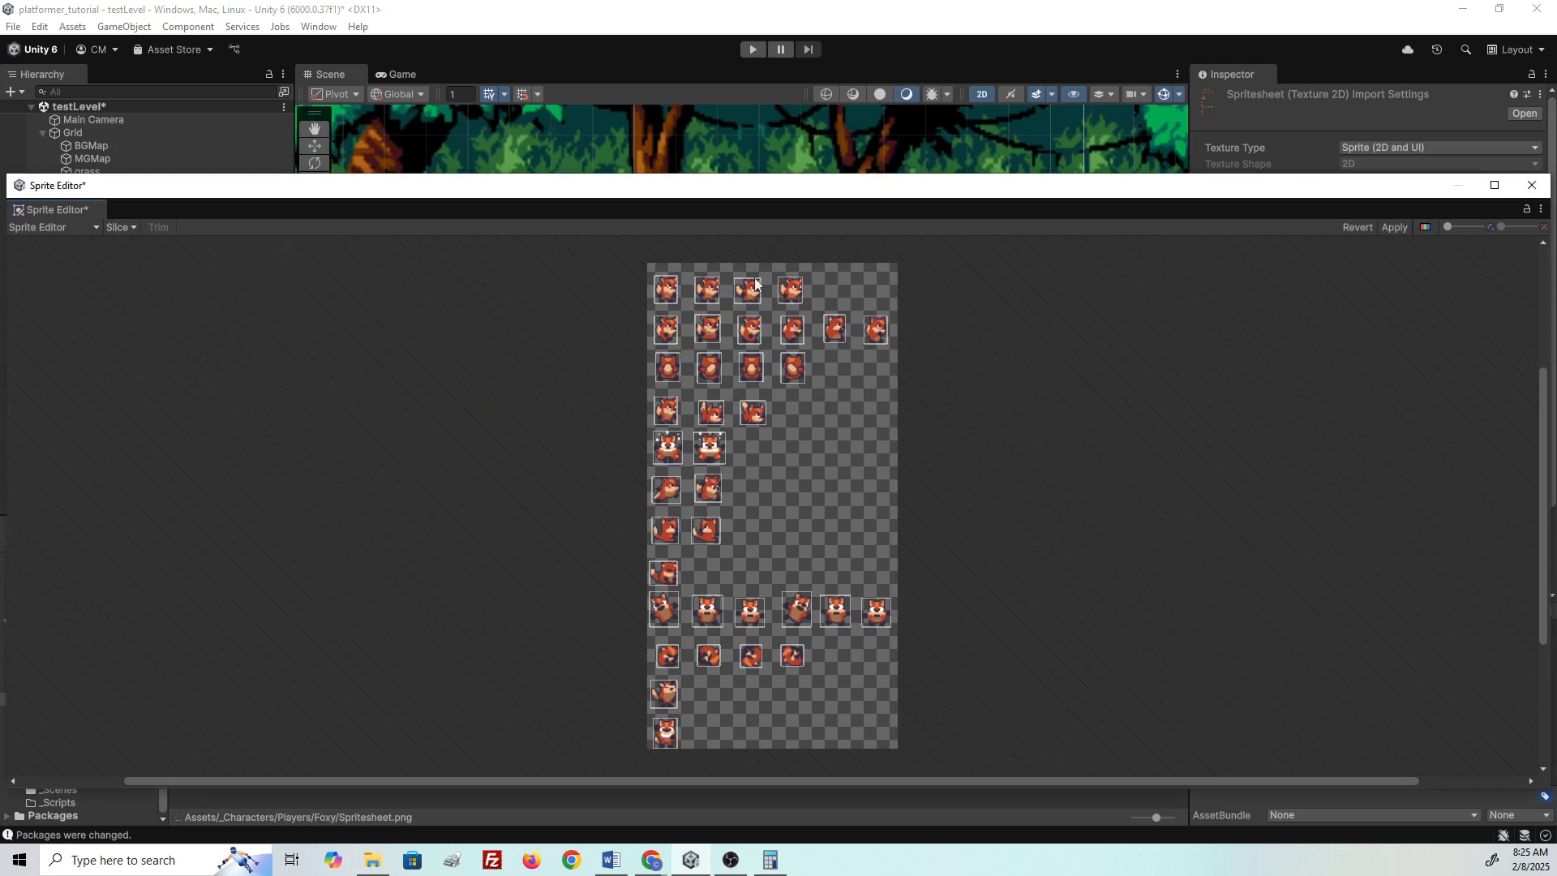
- Reopen the Slice settings and switch the slicing type to Grid By Cell Size
click(132, 228)
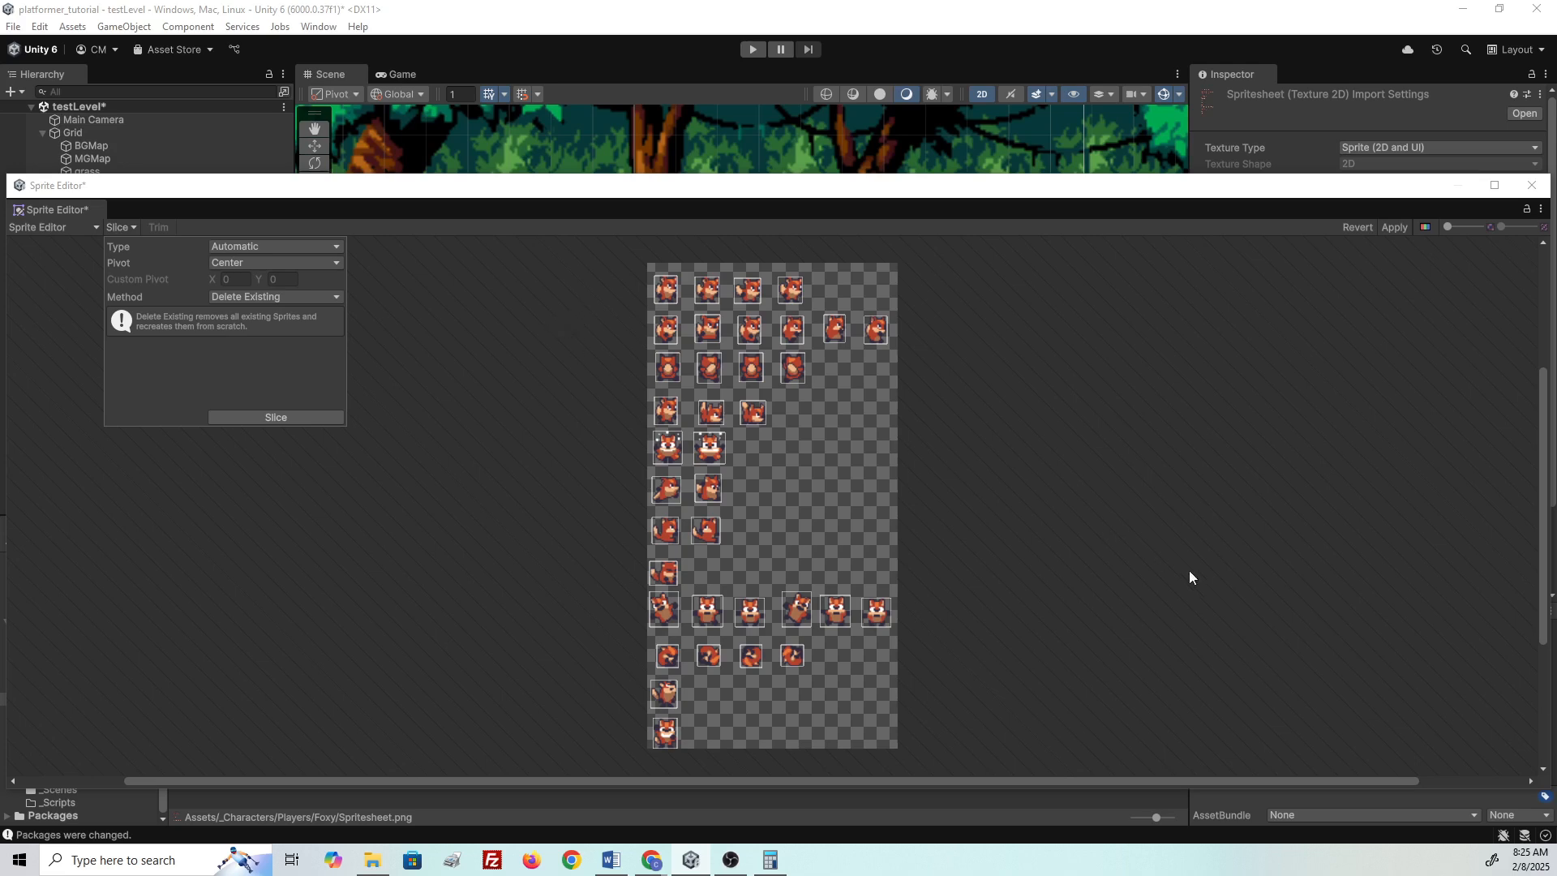
click(274, 248)
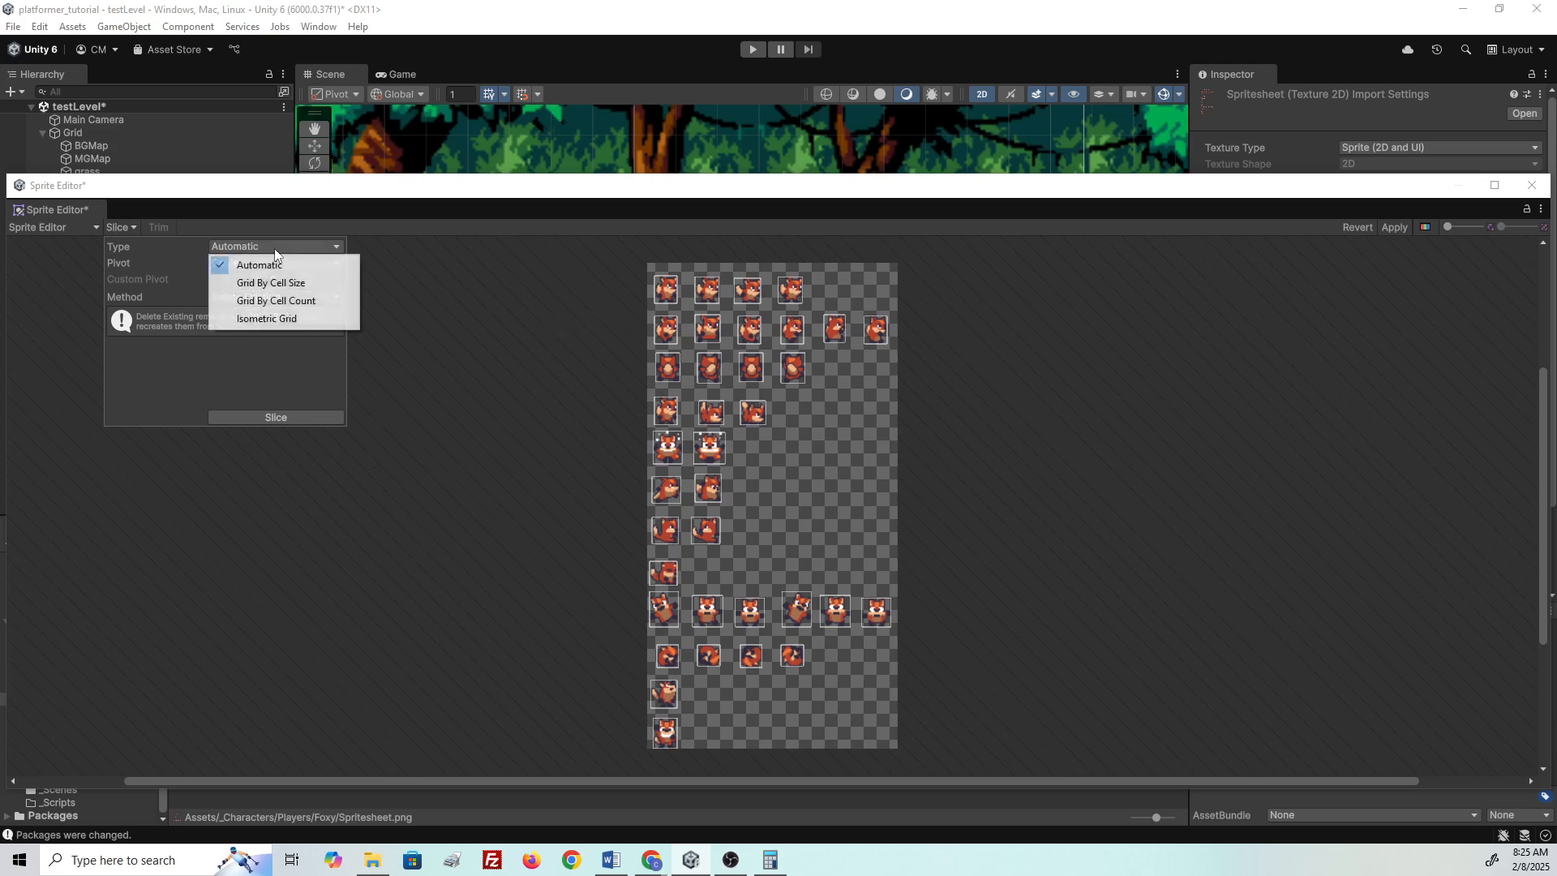
click(160, 246)
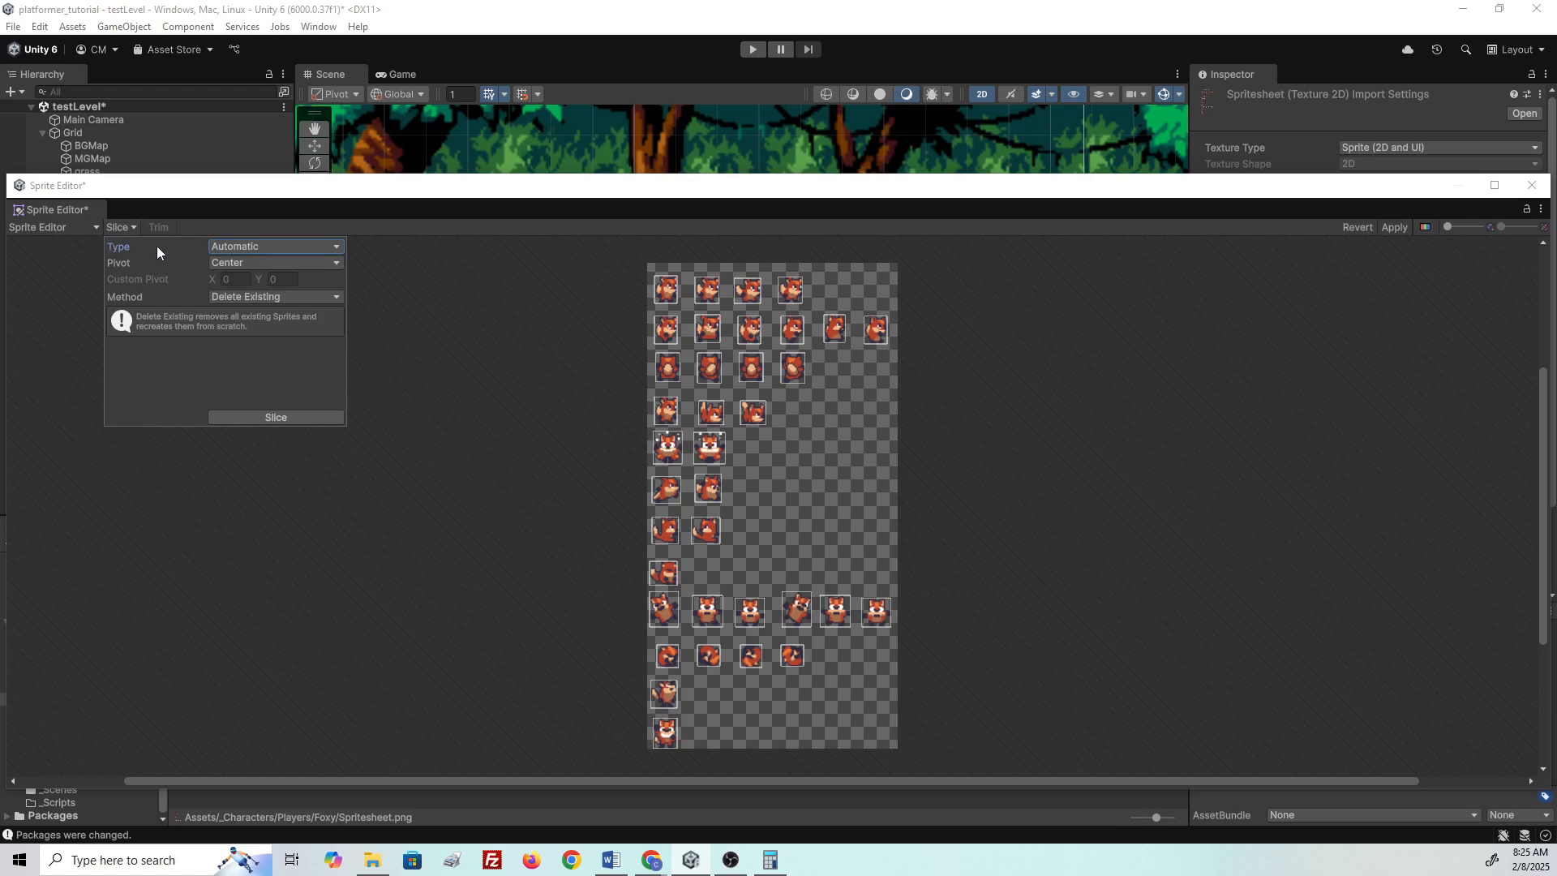
click(120, 230)
click(120, 226)
click(90, 261)
click(119, 234)
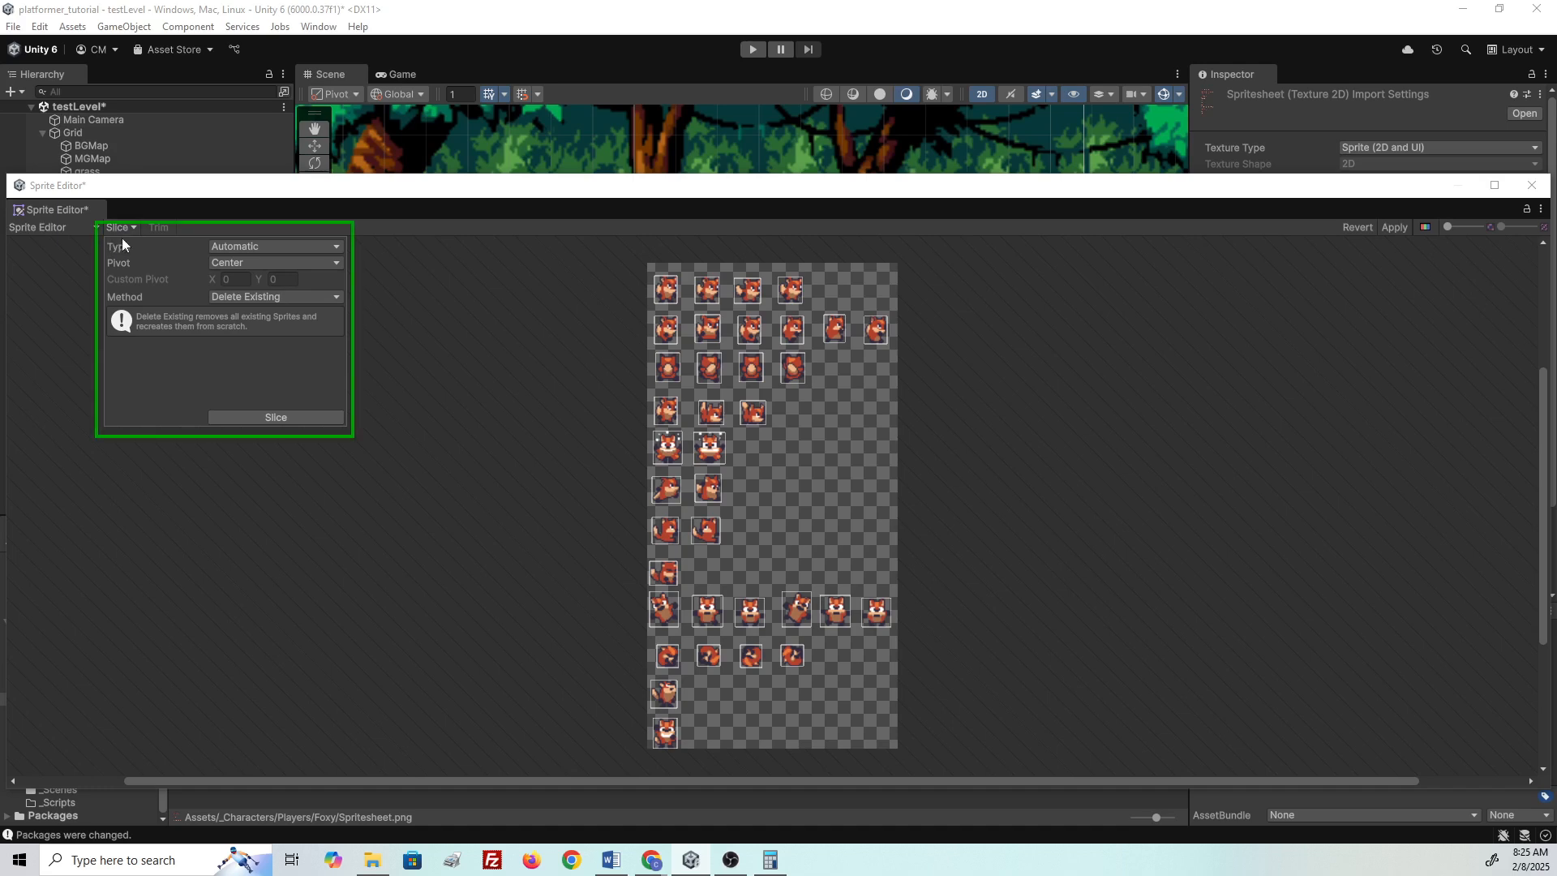
click(257, 246)
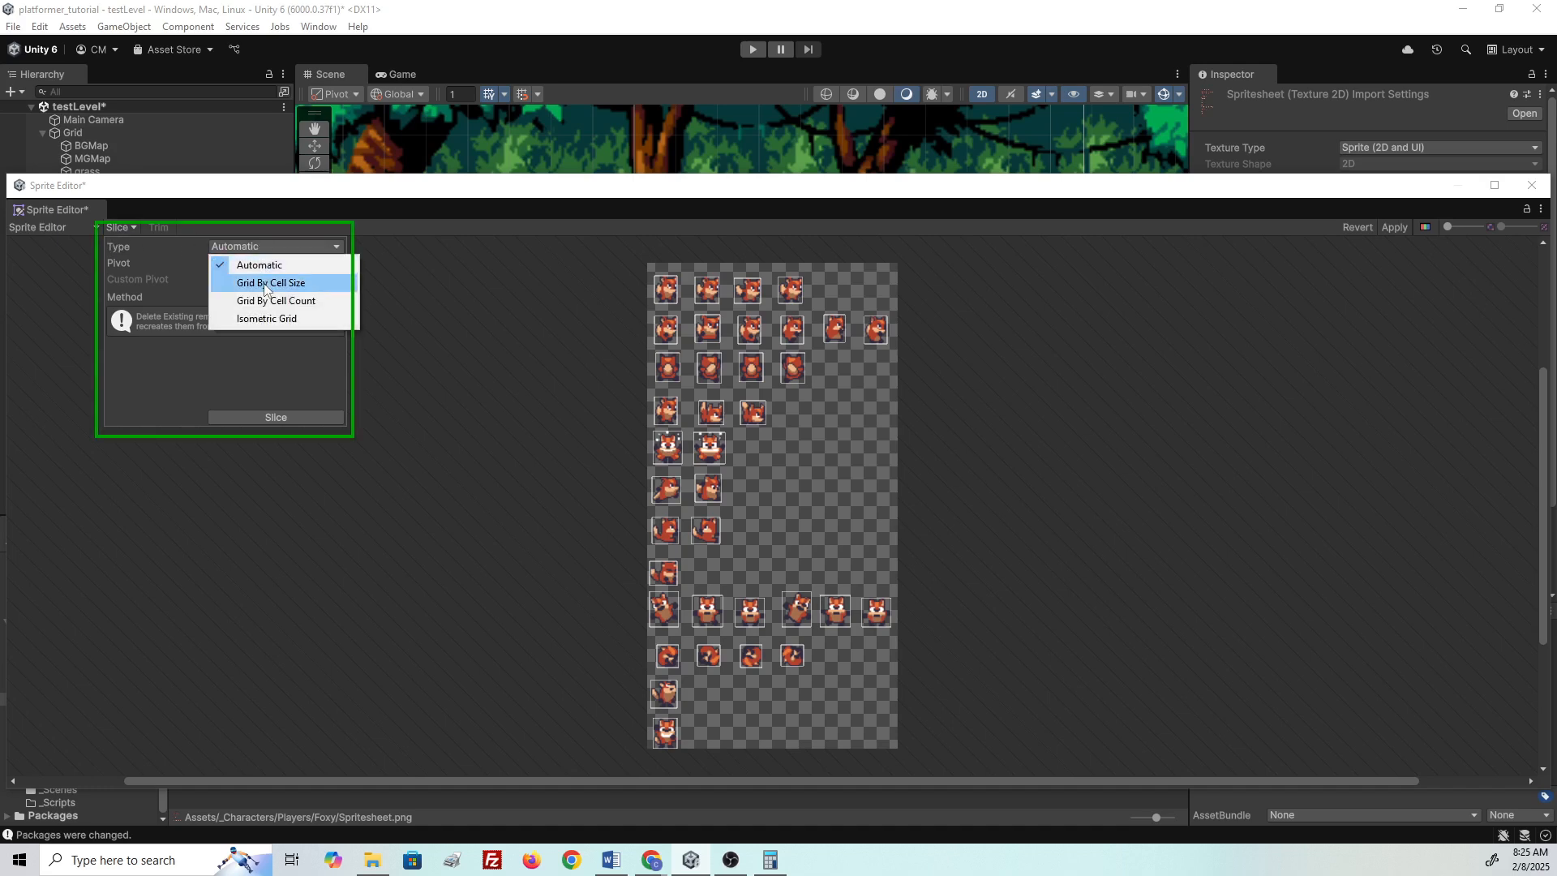
click(261, 284)
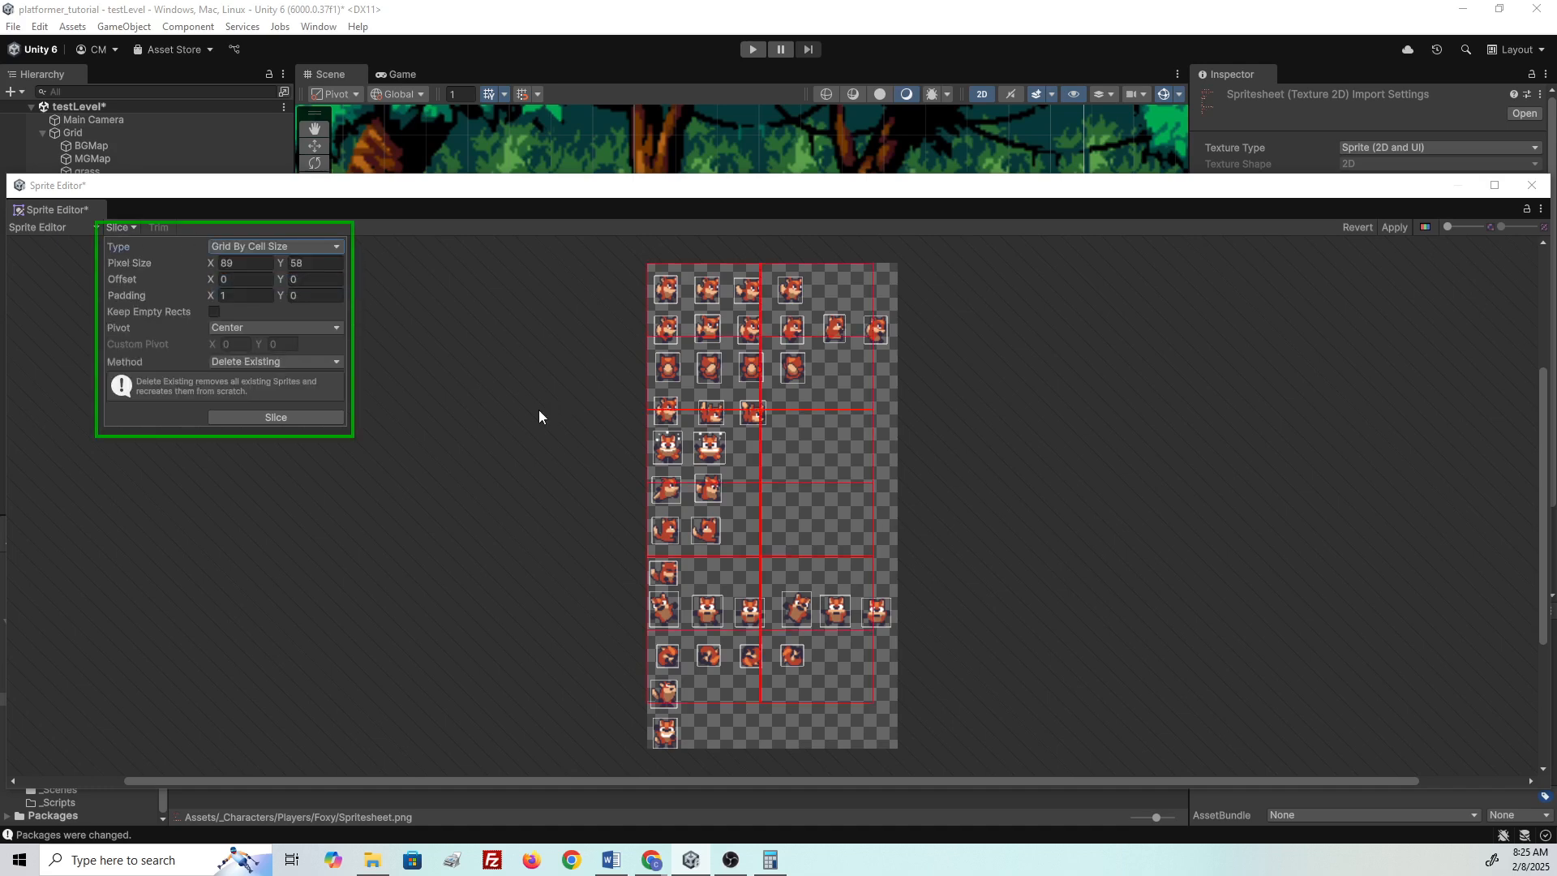
- Set the grid's Pixel Size to 32 by 32
click(247, 263)
text(0)
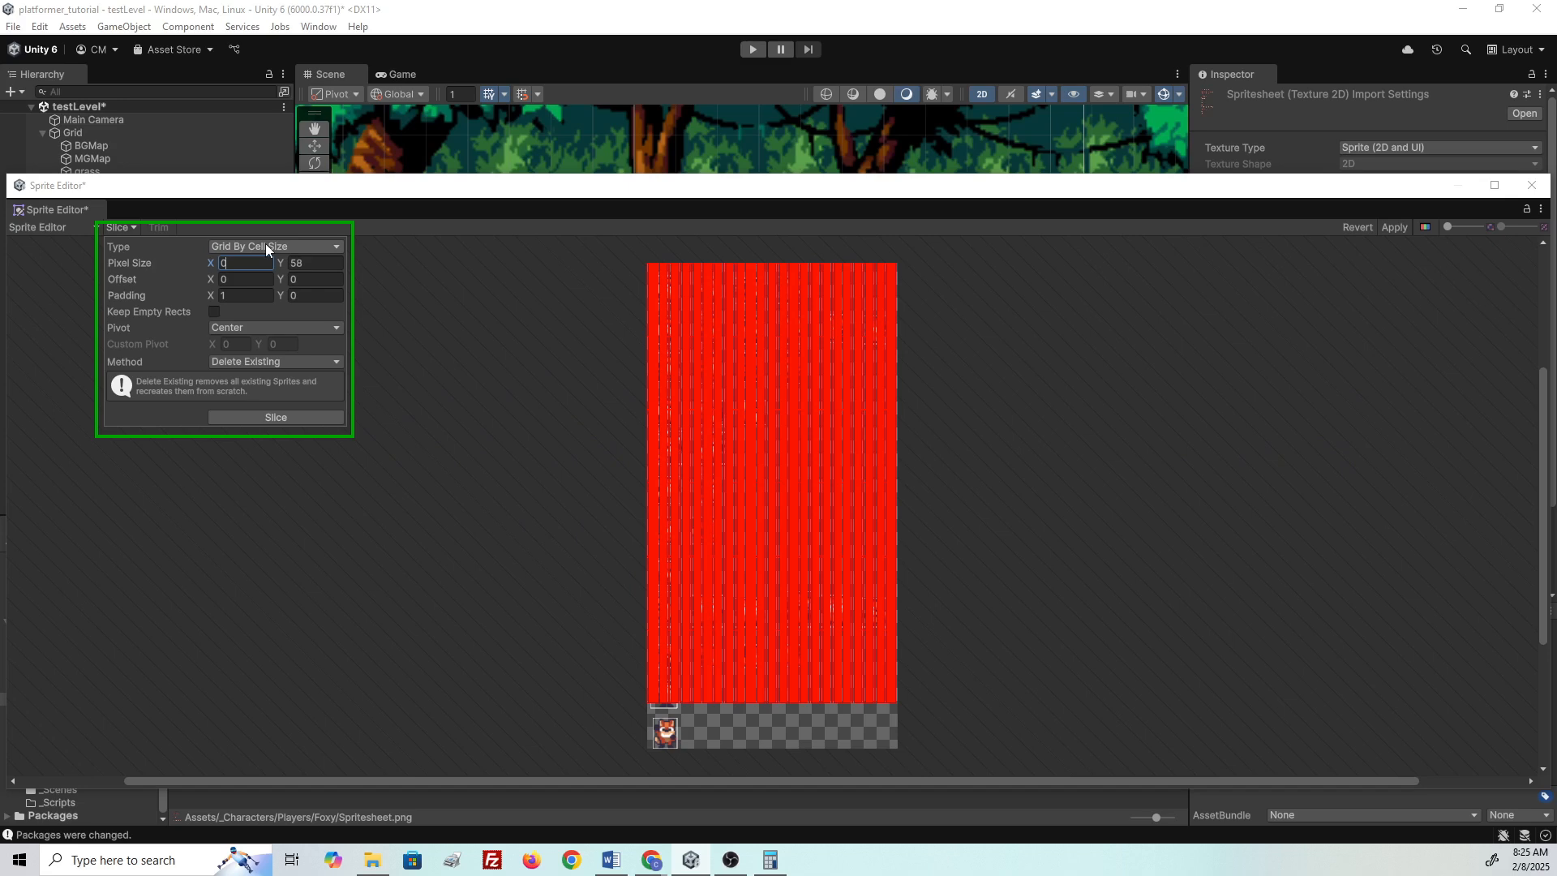
text(1)
key(Tab)
text(1)
key(Tab)
key(Tab)
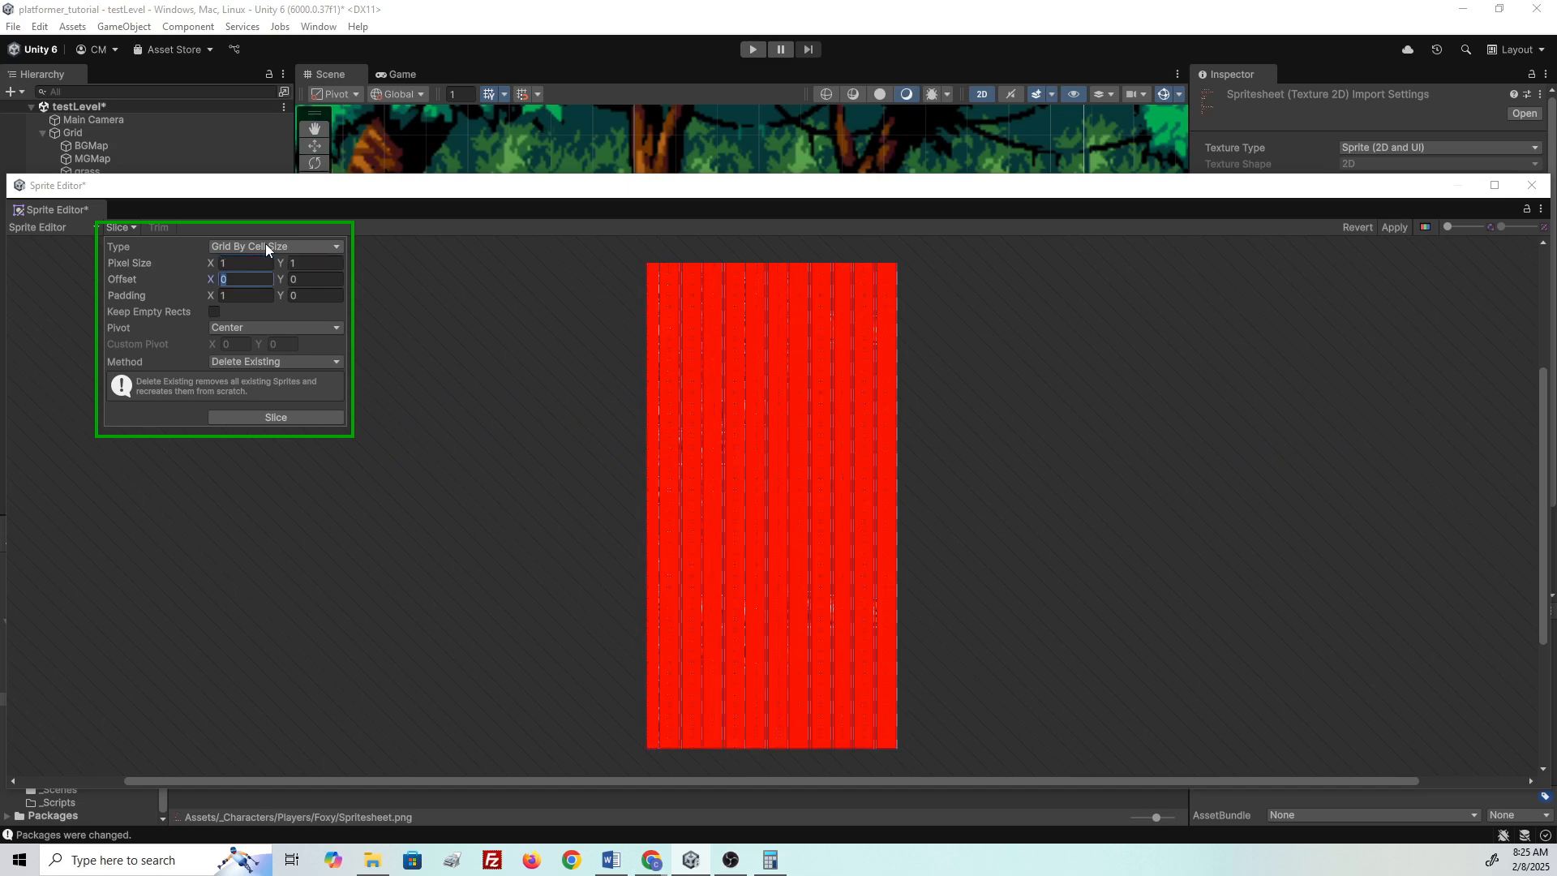
key(Tab)
text(0)
click(249, 265)
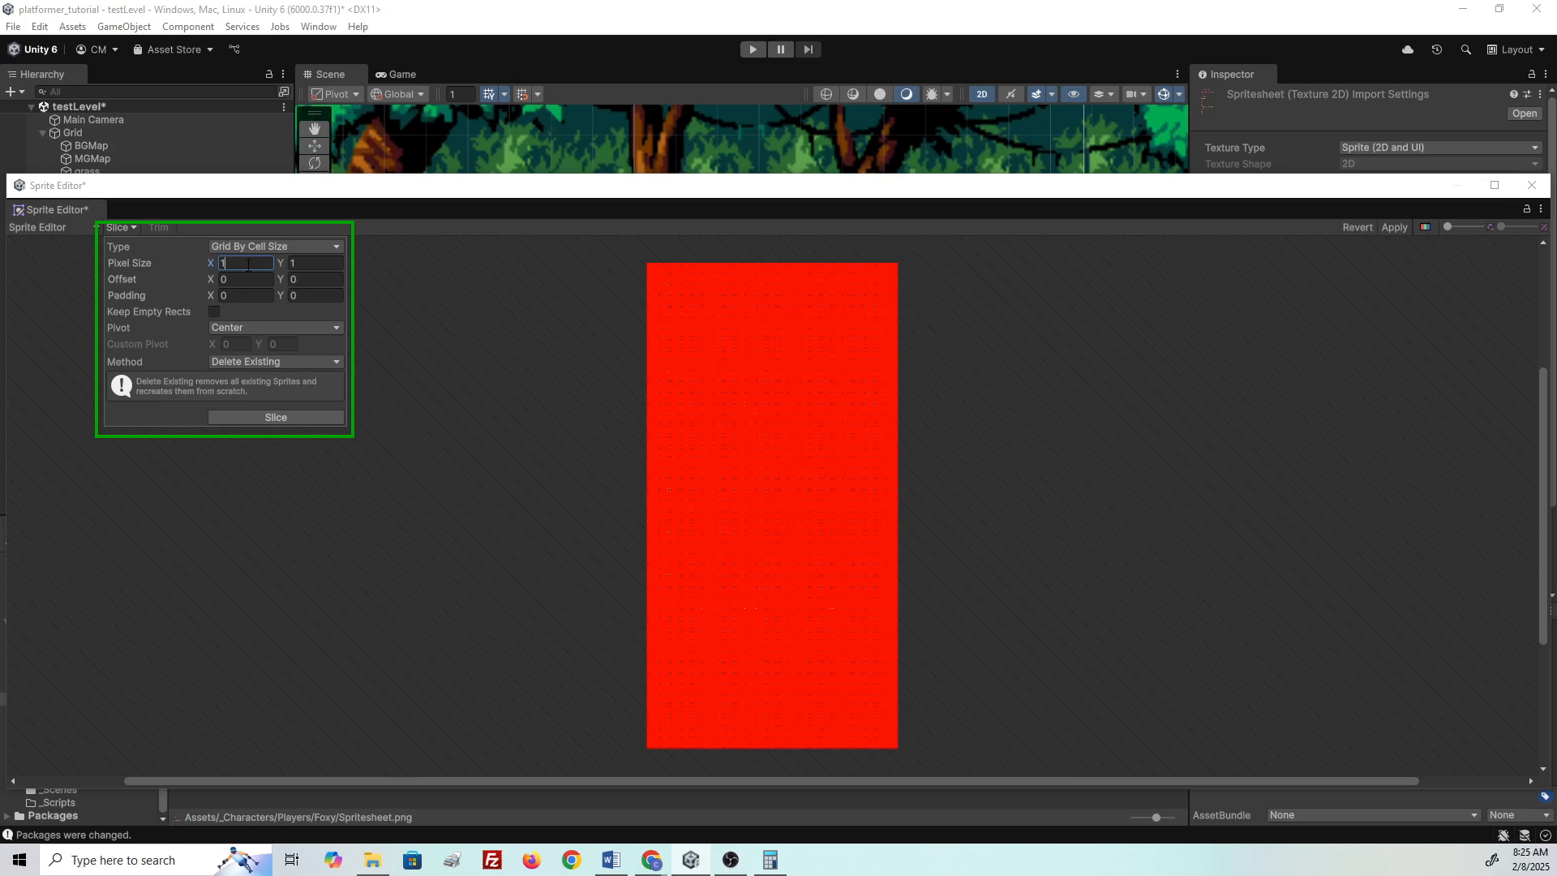
text(6)
key(BackSpace)
key(BackSpace)
text(32)
key(Tab)
text(32)
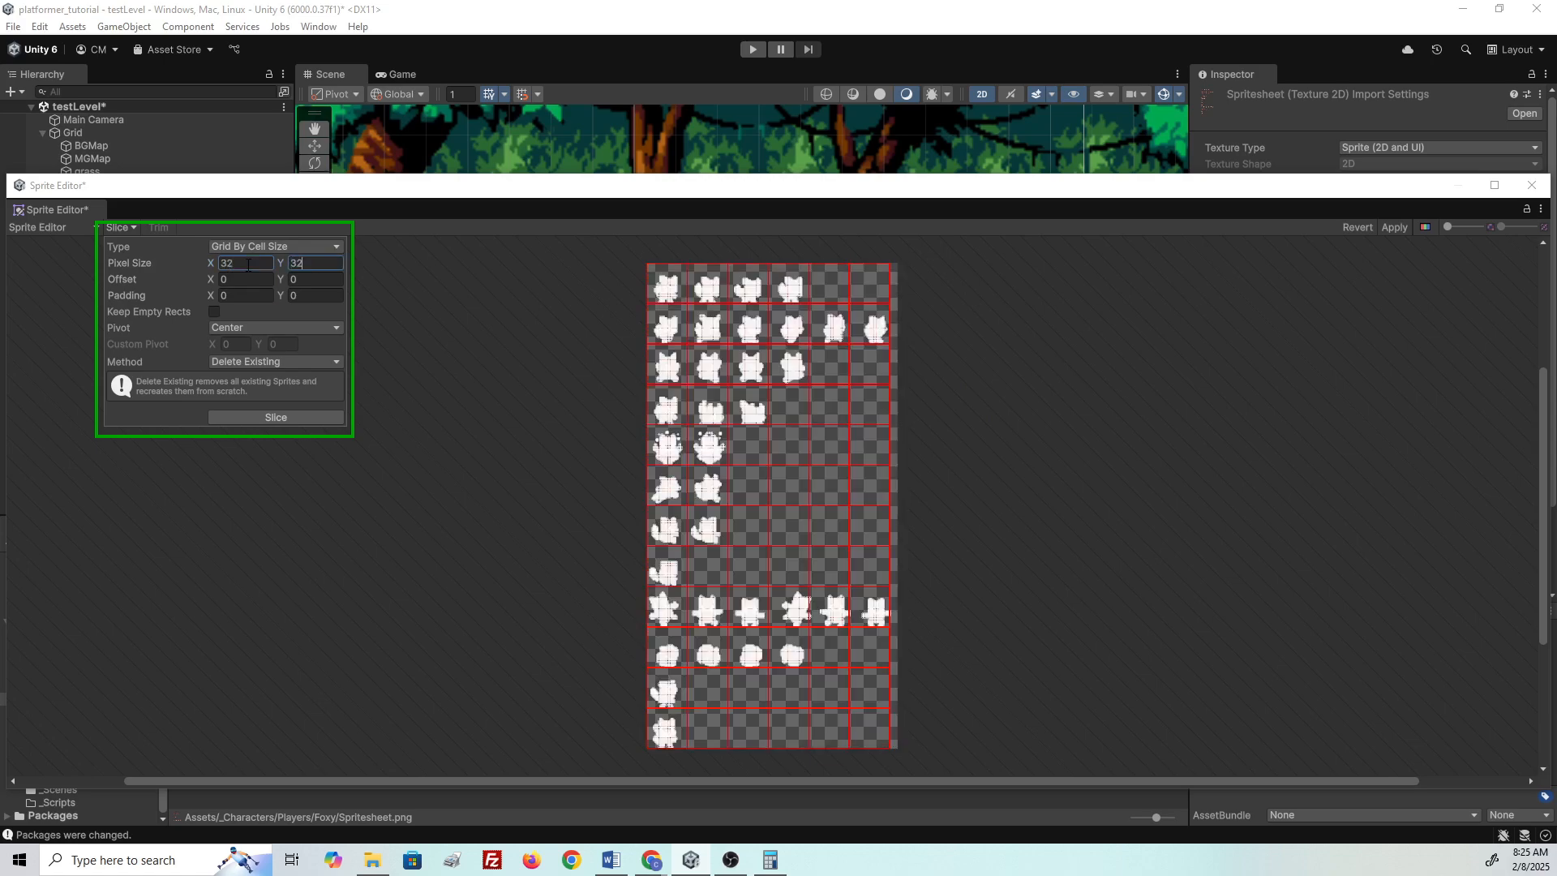
- Set Padding X to 1 and slice the sheet into 32×32 frames
click(248, 297)
text(1)
click(305, 416)
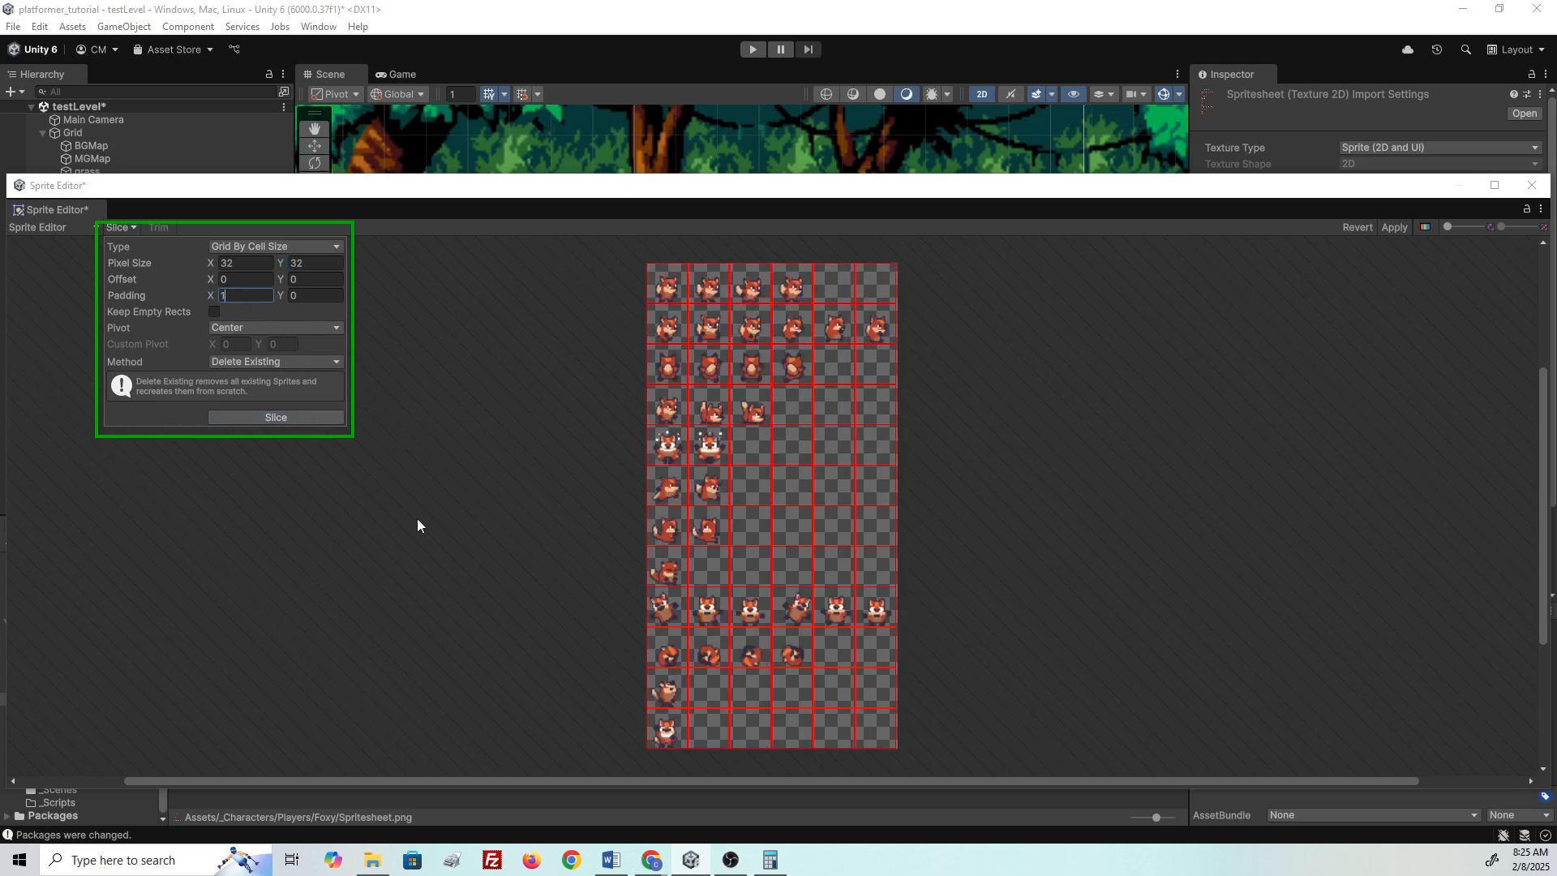
click(412, 496)
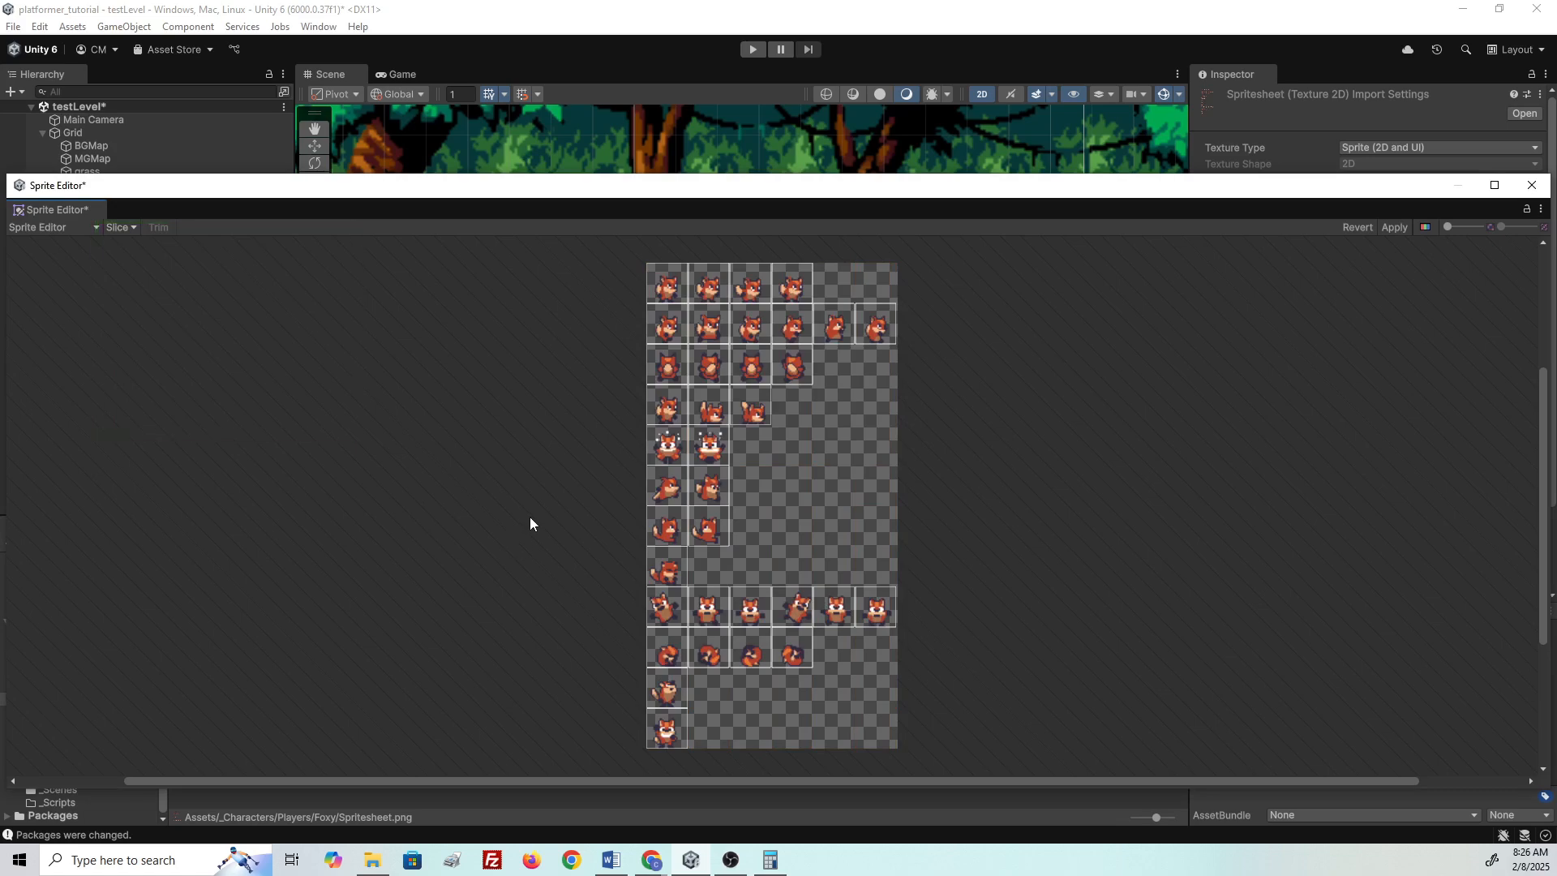
- Check the new slices by selecting fox frames across the top three rows
scroll(674, 285, up, 4)
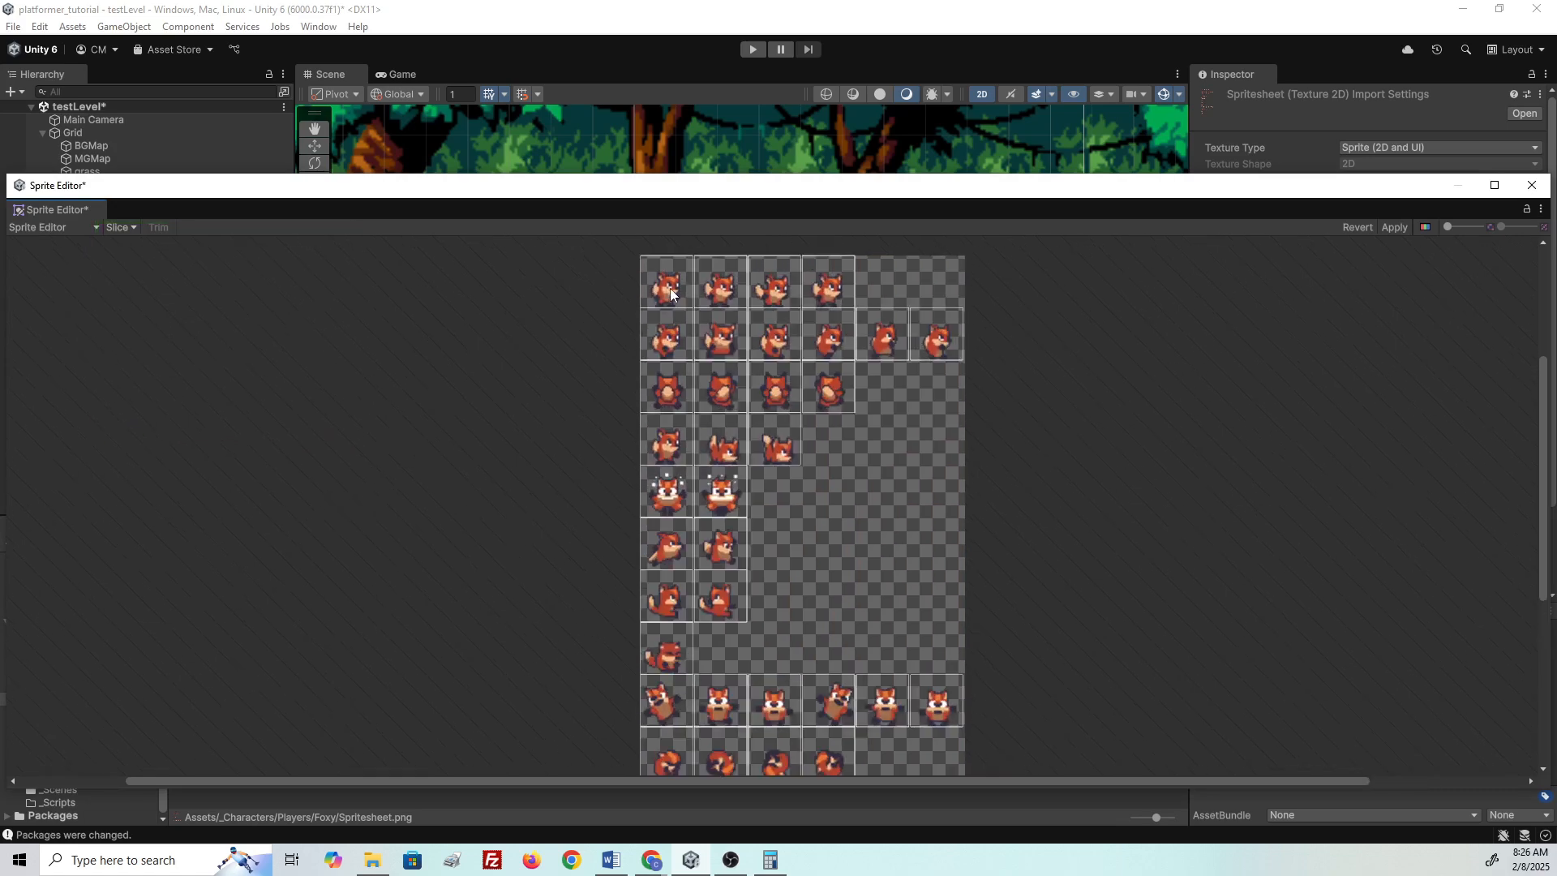
scroll(673, 286, up, 1)
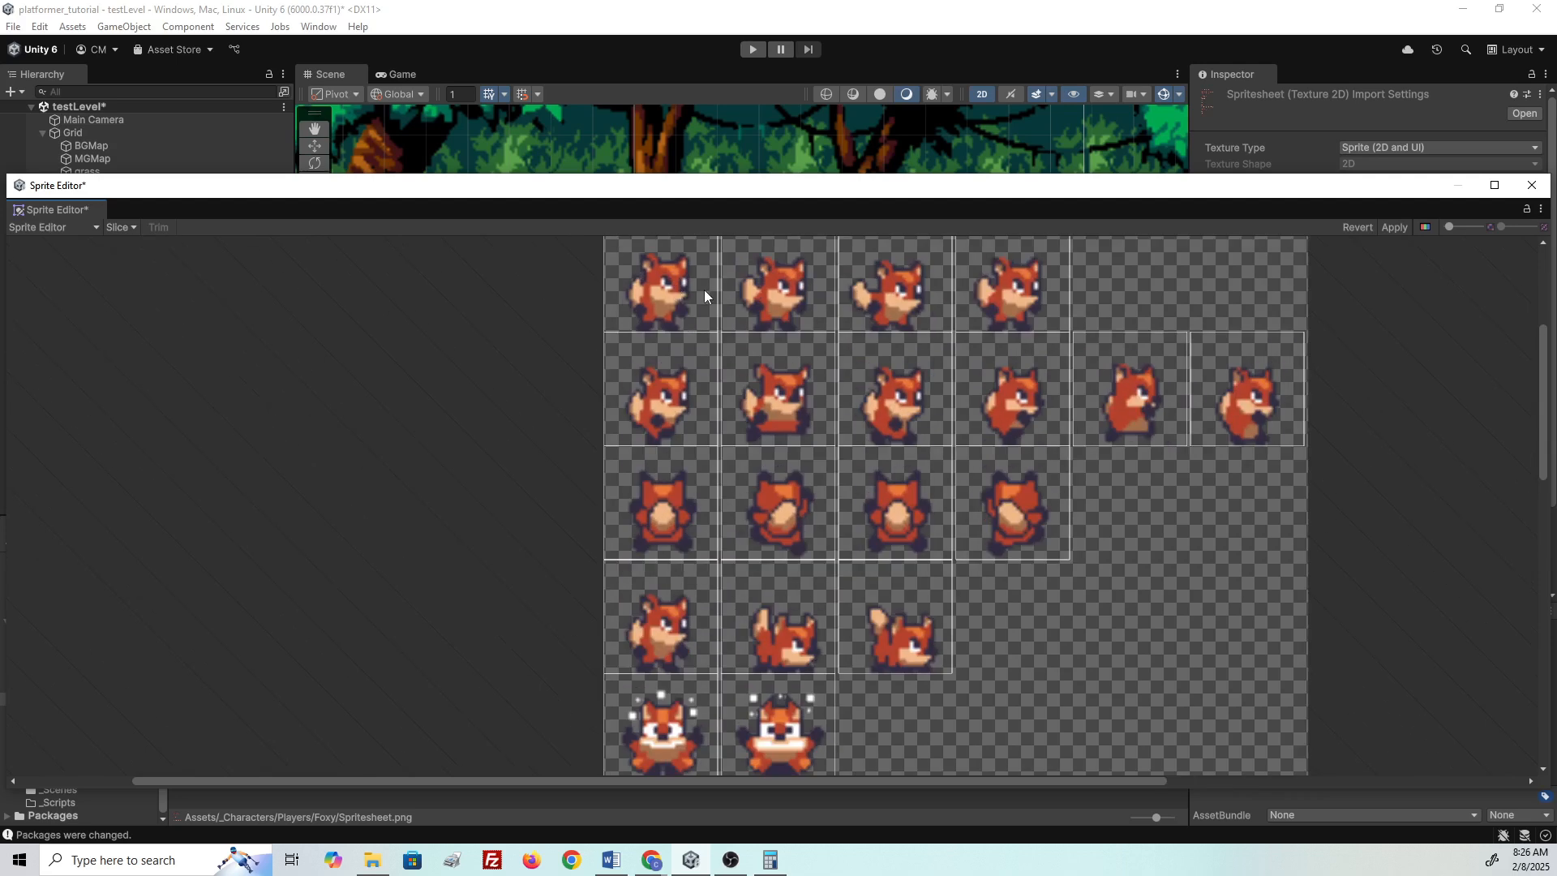
click(651, 288)
click(778, 300)
click(892, 304)
click(1018, 303)
click(1017, 391)
click(927, 416)
click(786, 416)
click(654, 423)
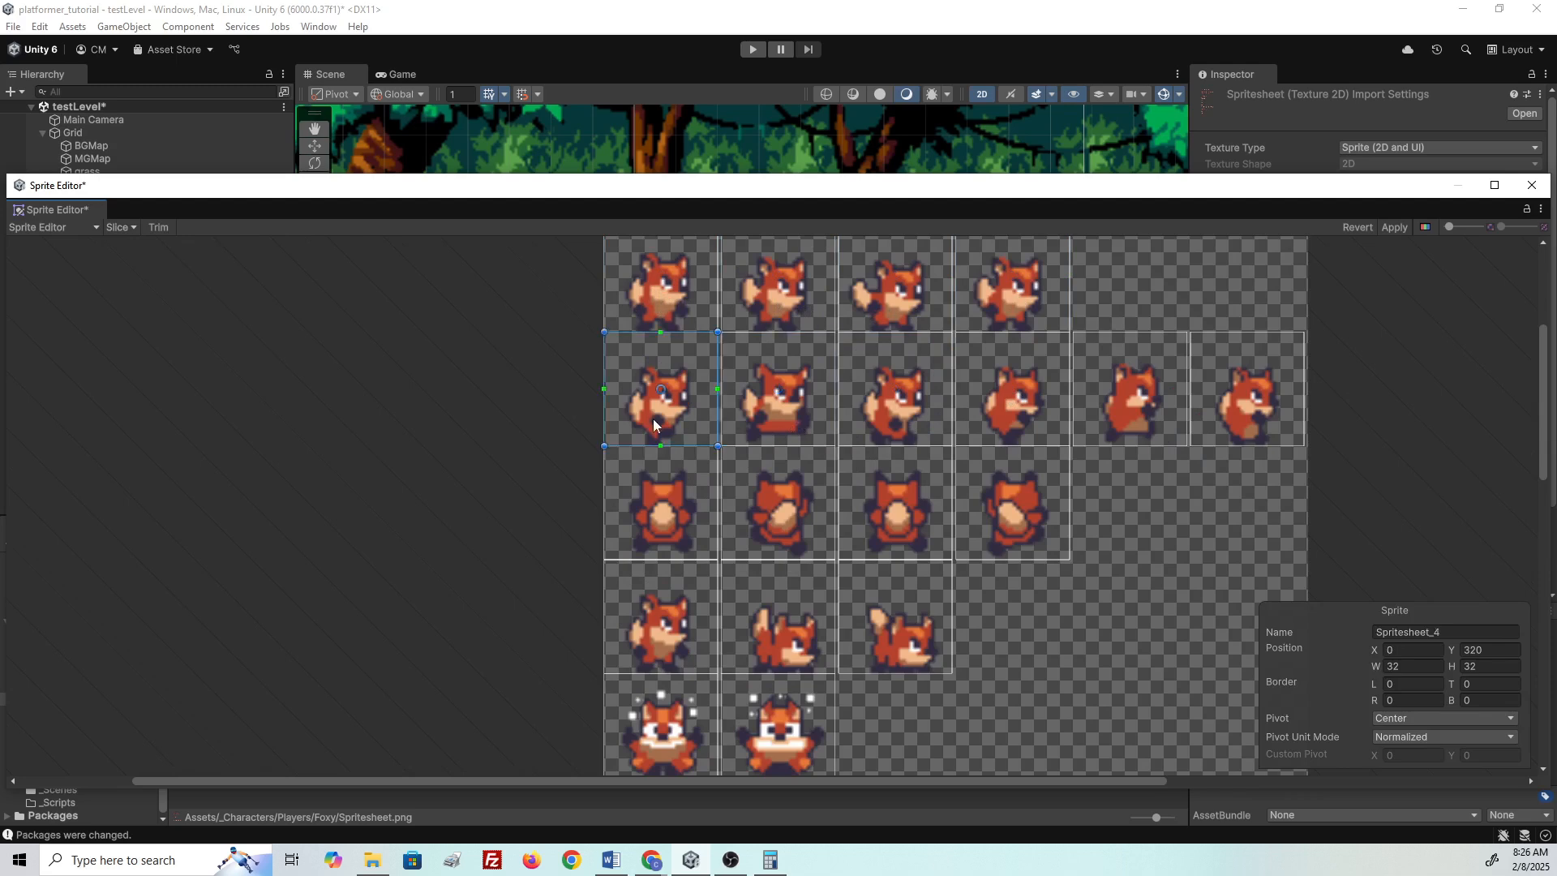
click(1005, 428)
click(1236, 416)
click(1162, 425)
click(1132, 524)
click(996, 474)
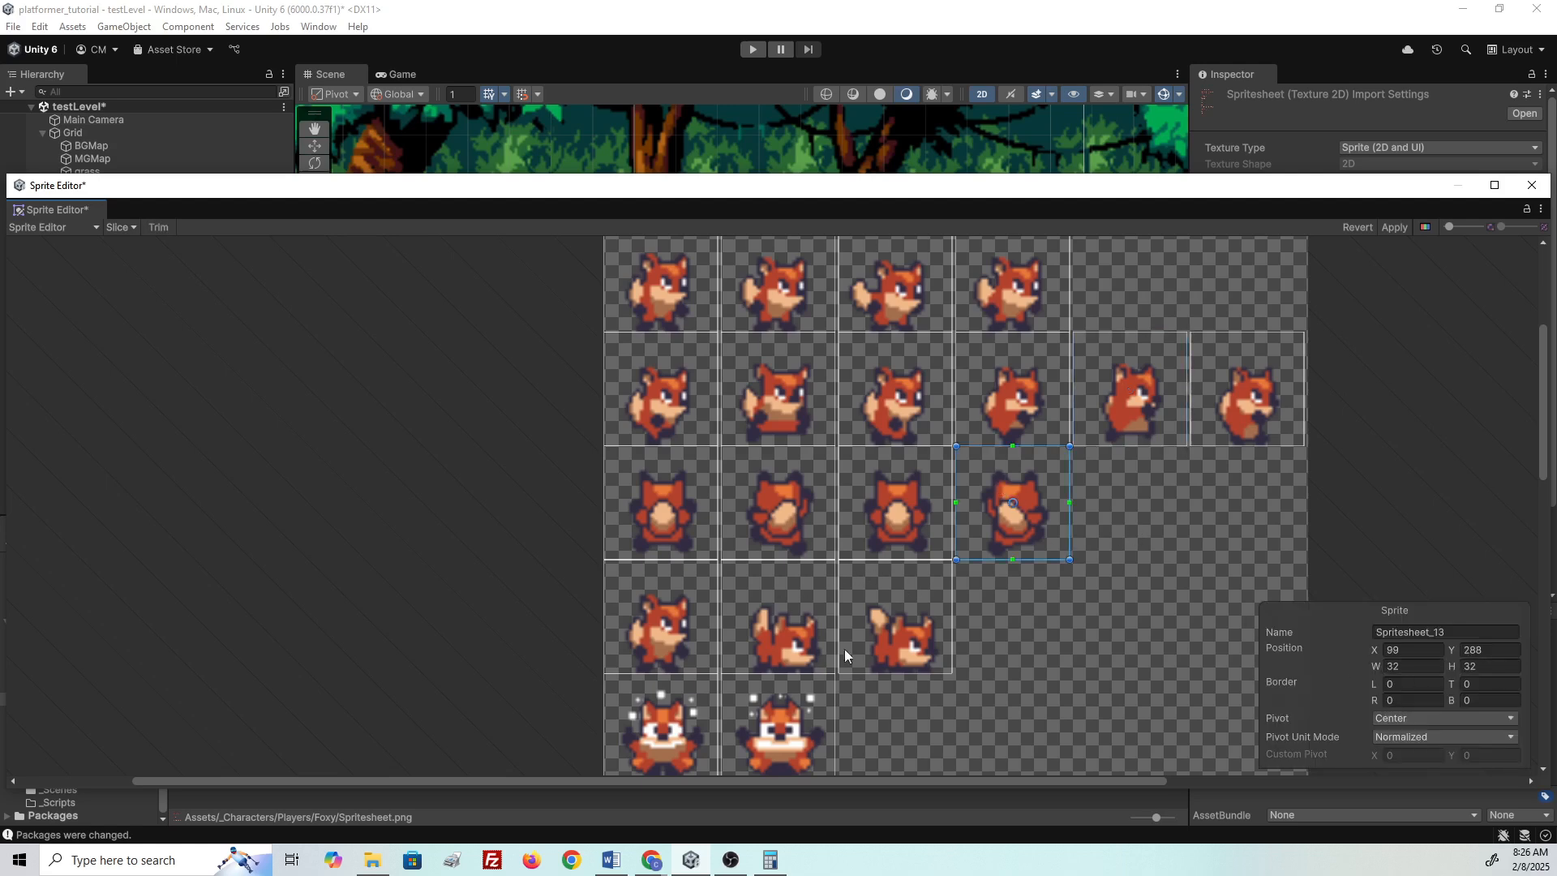
click(448, 560)
- Apply the 32×32 slicing and close the Sprite Editor
scroll(450, 559, down, 3)
scroll(470, 560, down, 2)
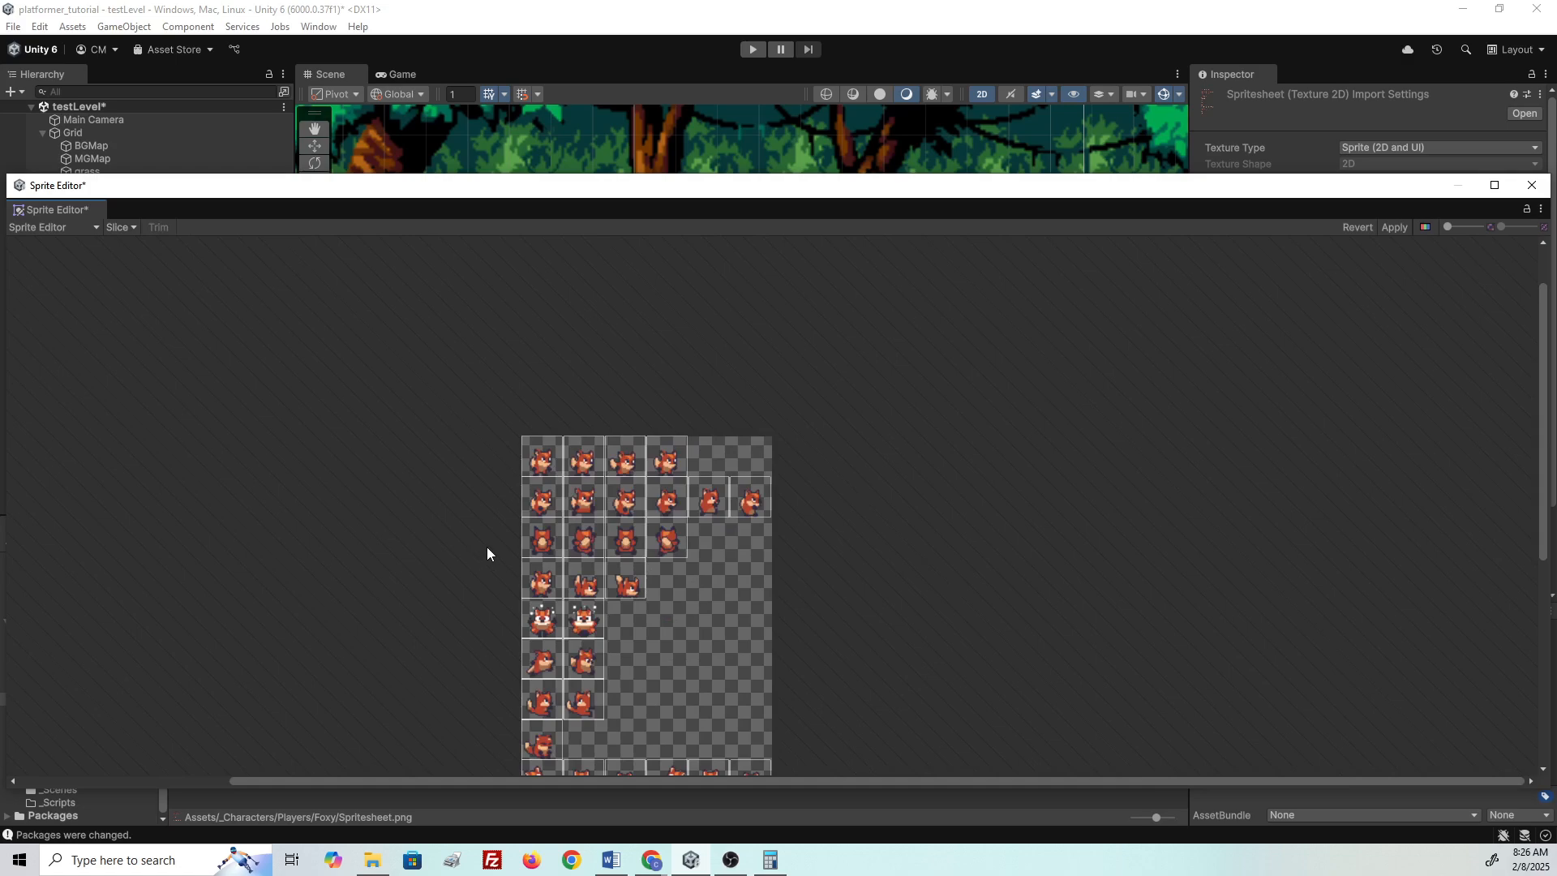
middle_drag(1058, 378, 1059, 234)
click(1400, 232)
click(1532, 185)
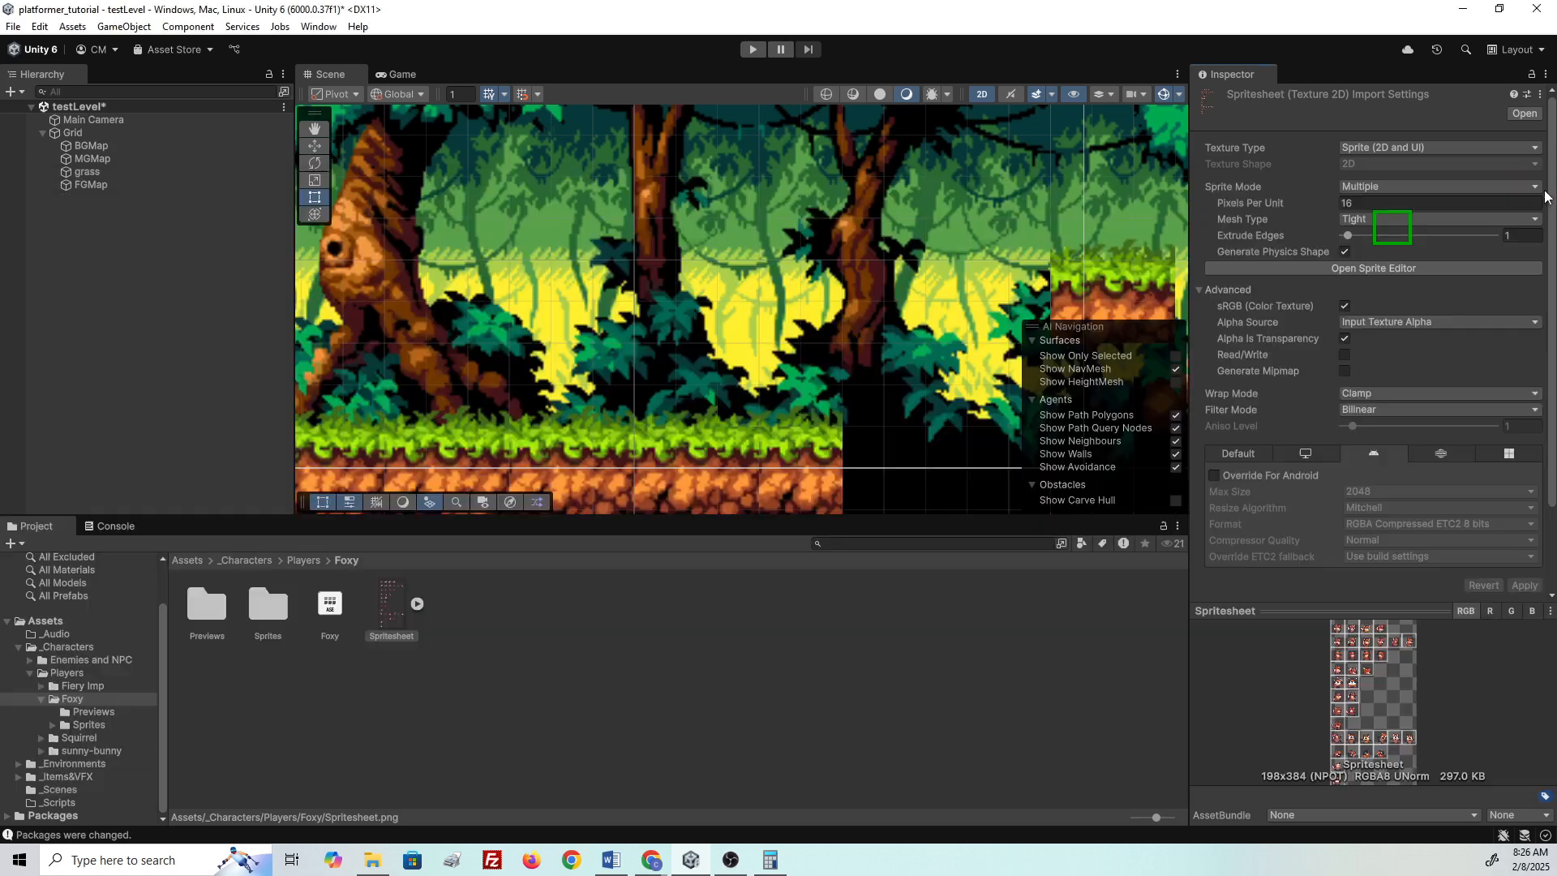
- Add the first fox frame Spritesheet_0 to the Hierarchy and name it Player
click(418, 604)
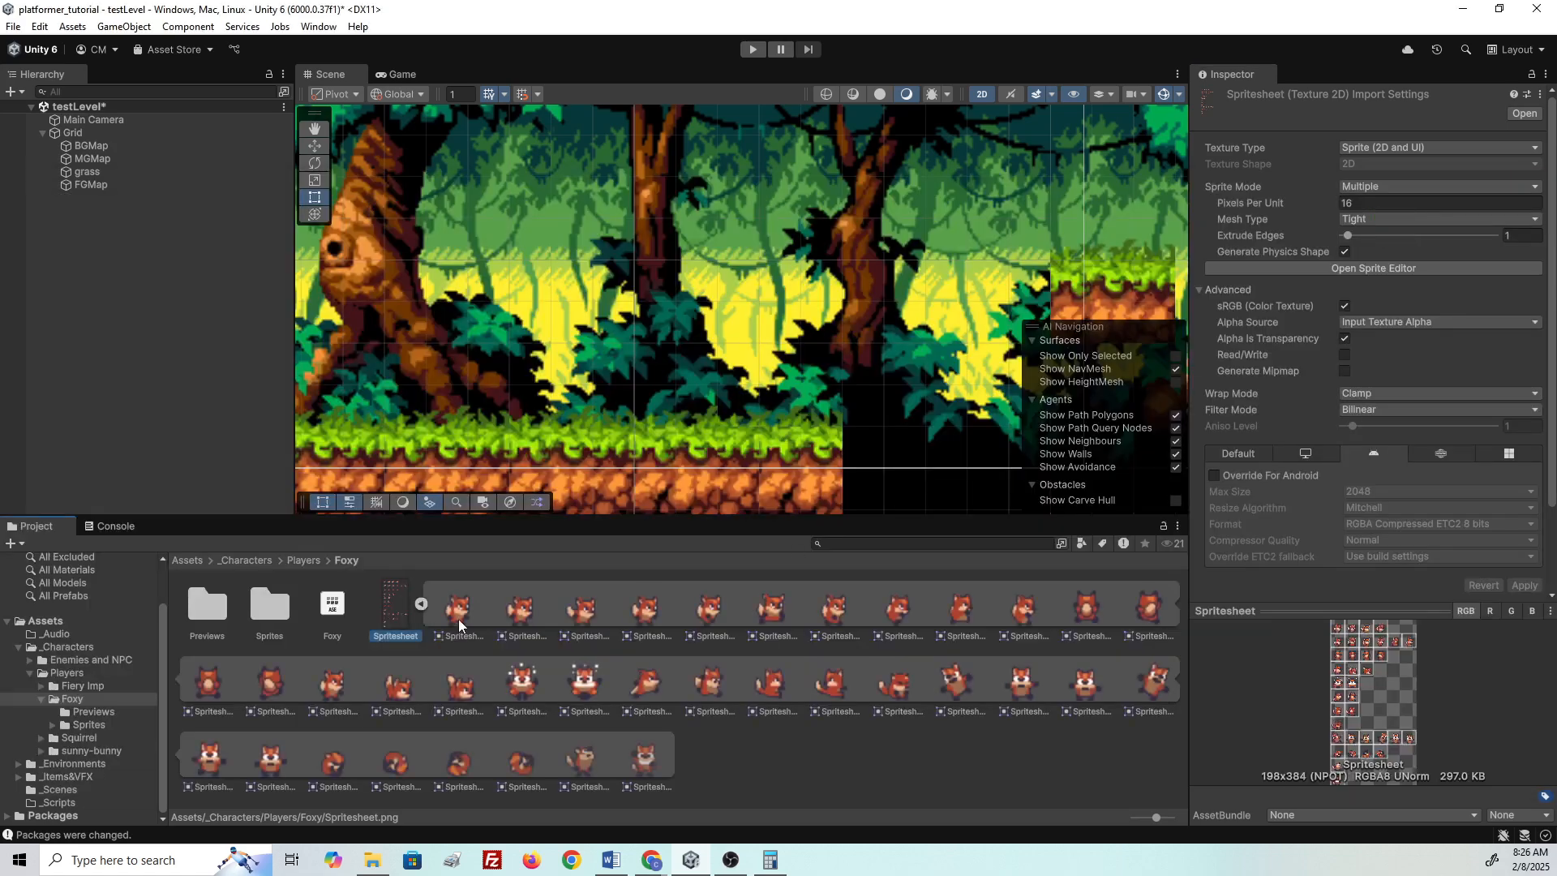
click(515, 607)
click(598, 616)
click(653, 614)
click(810, 615)
click(451, 615)
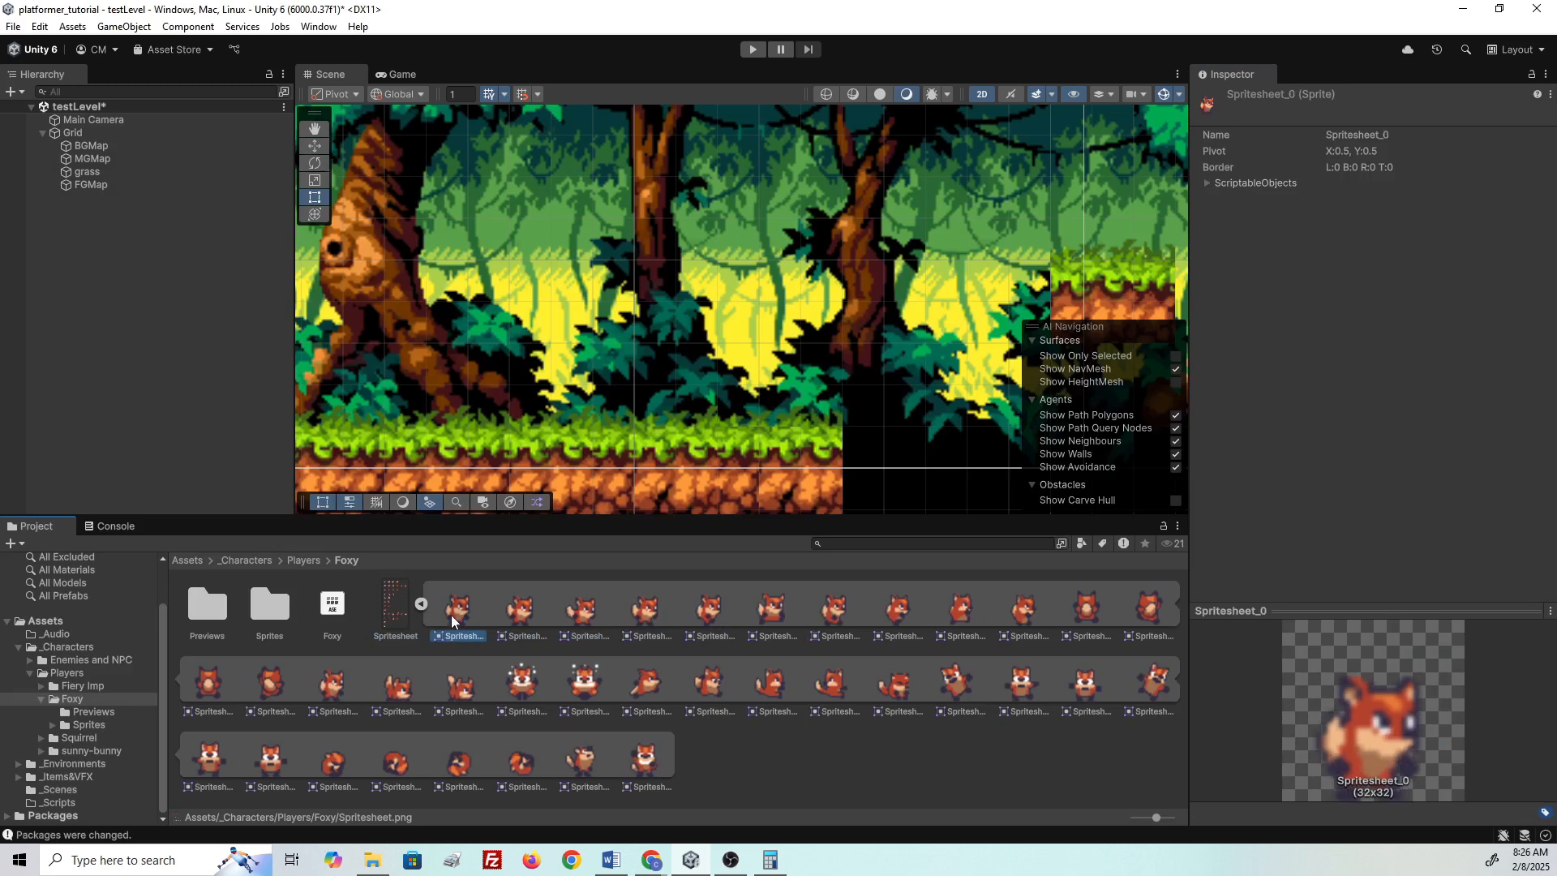
drag(464, 616, 106, 280)
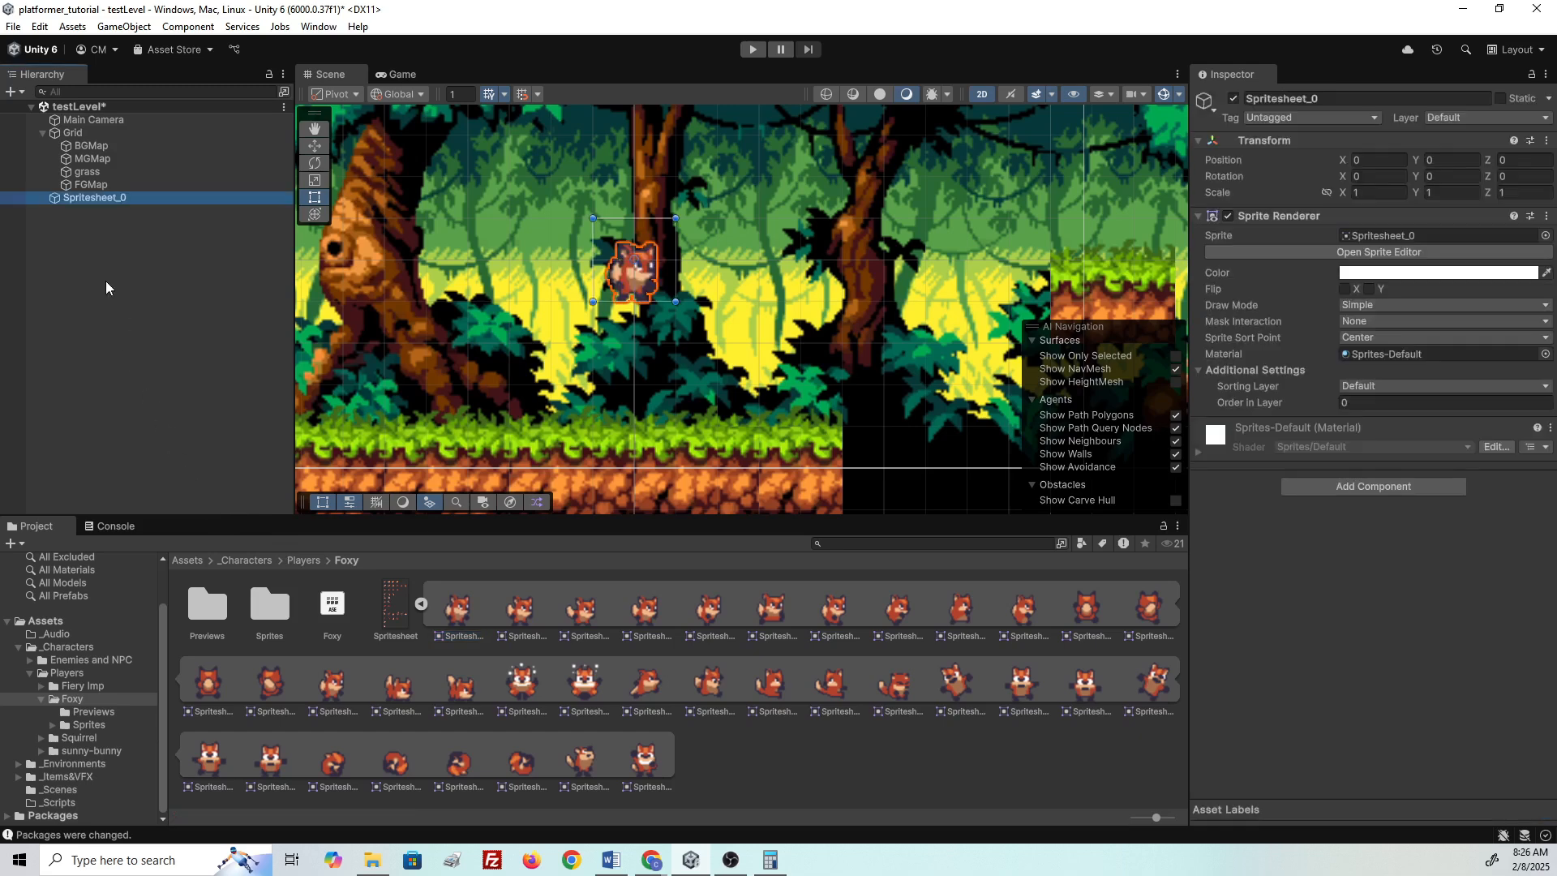
click(75, 199)
text(Player)
key(Return)
- Position Player on the ground beside the big tree, at about -2.39, -0.4
drag(645, 299, 553, 350)
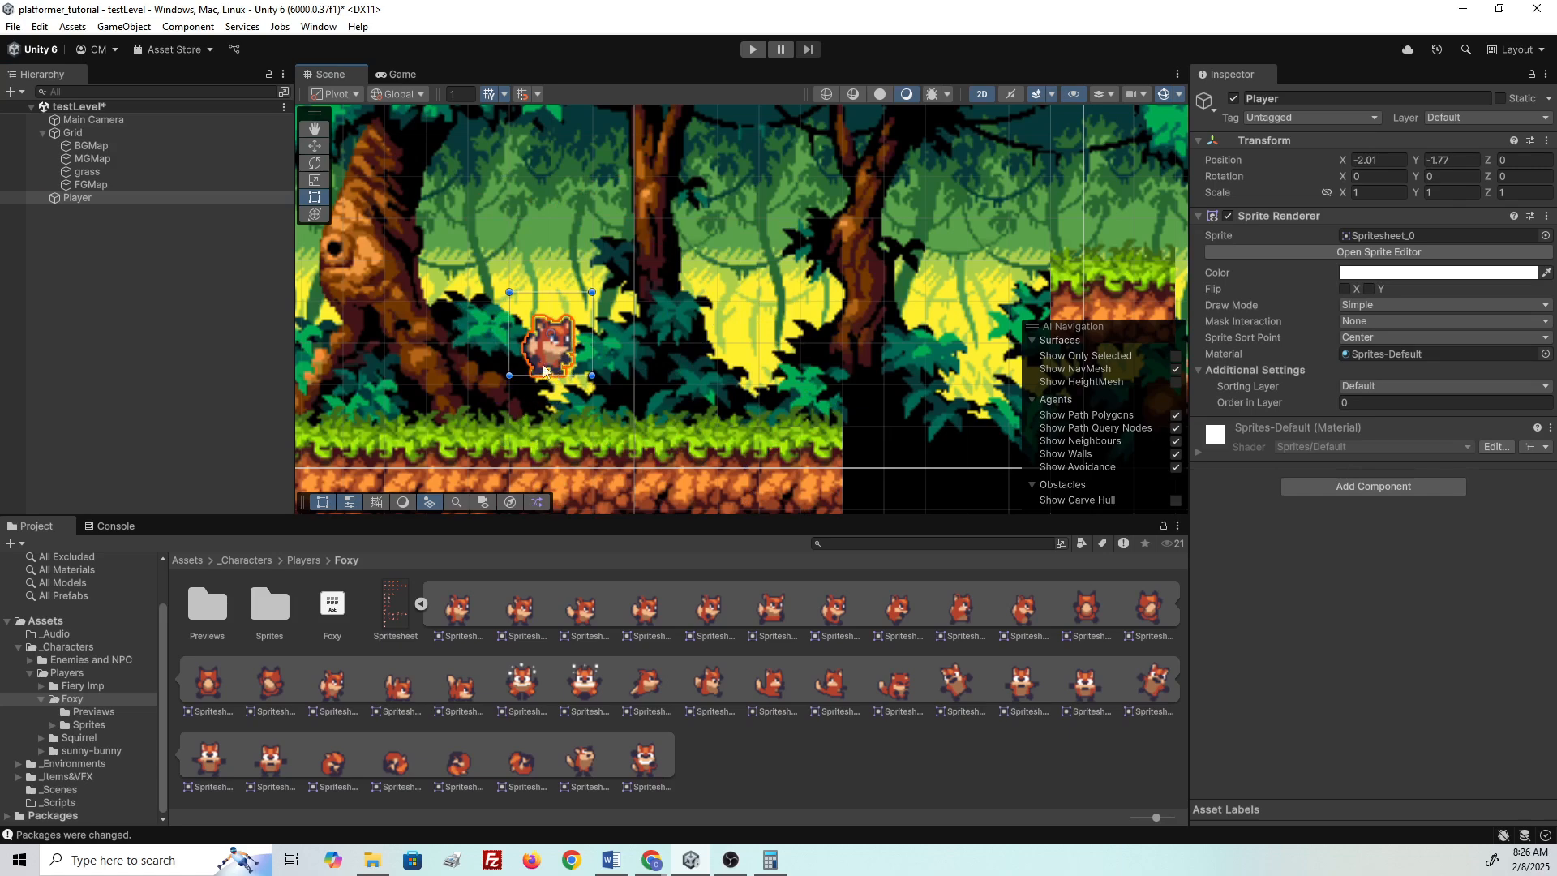
scroll(548, 358, up, 2)
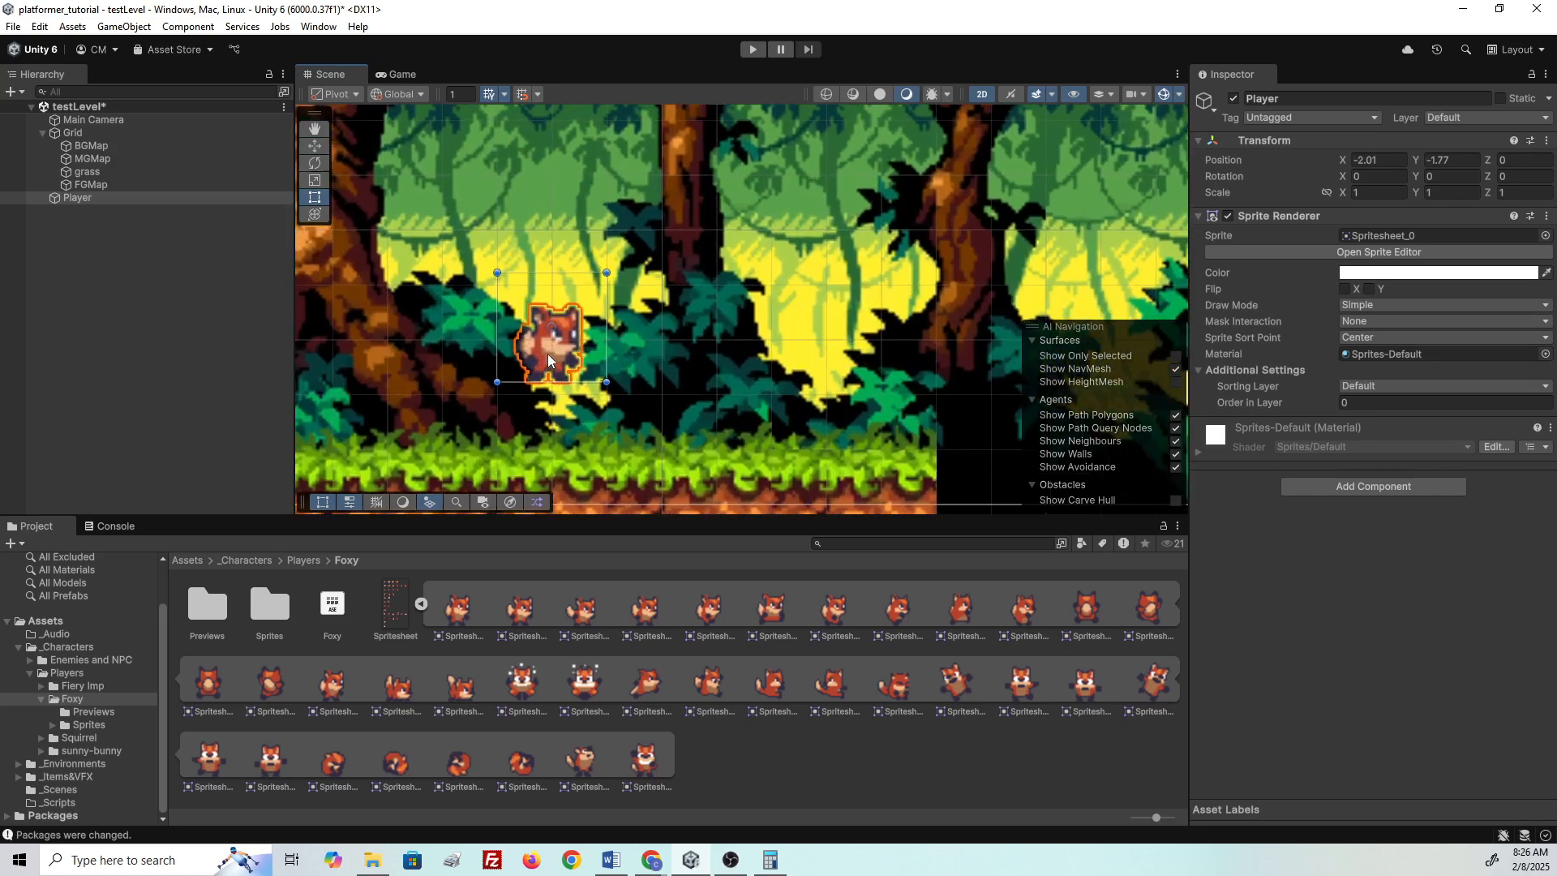
scroll(548, 355, up, 1)
drag(566, 352, 614, 329)
scroll(592, 357, down, 3)
middle_drag(590, 358, 580, 199)
drag(579, 202, 550, 178)
middle_drag(611, 216, 741, 449)
key(t)
drag(689, 397, 706, 308)
scroll(797, 319, down, 2)
middle_drag(824, 321, 708, 300)
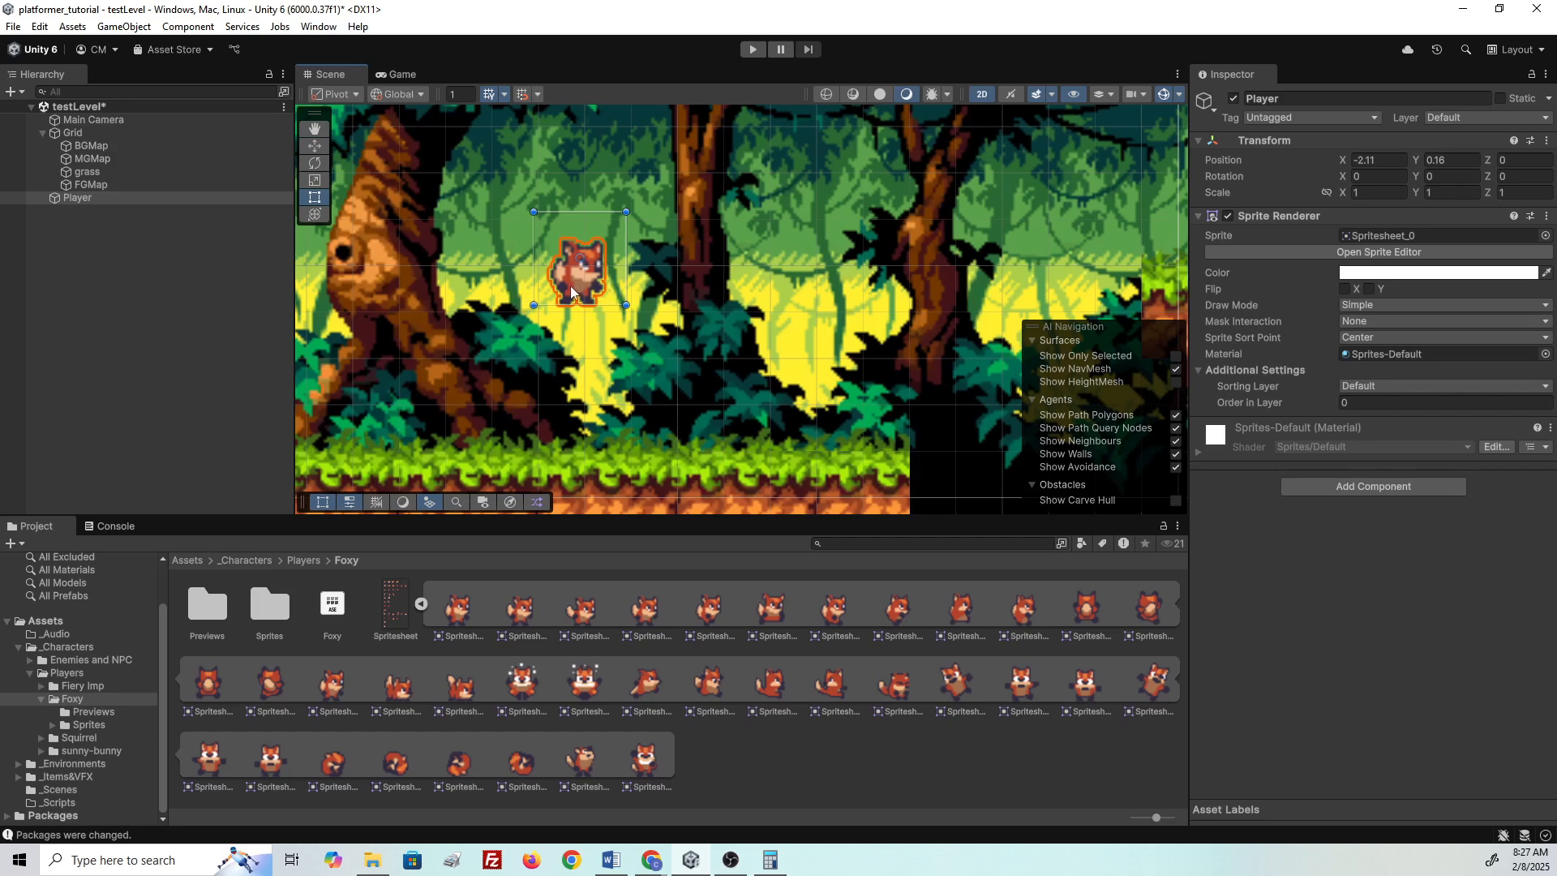
mouse_move(585, 299)
mouse_down()
mouse_move(610, 437)
mouse_move(569, 296)
mouse_up()
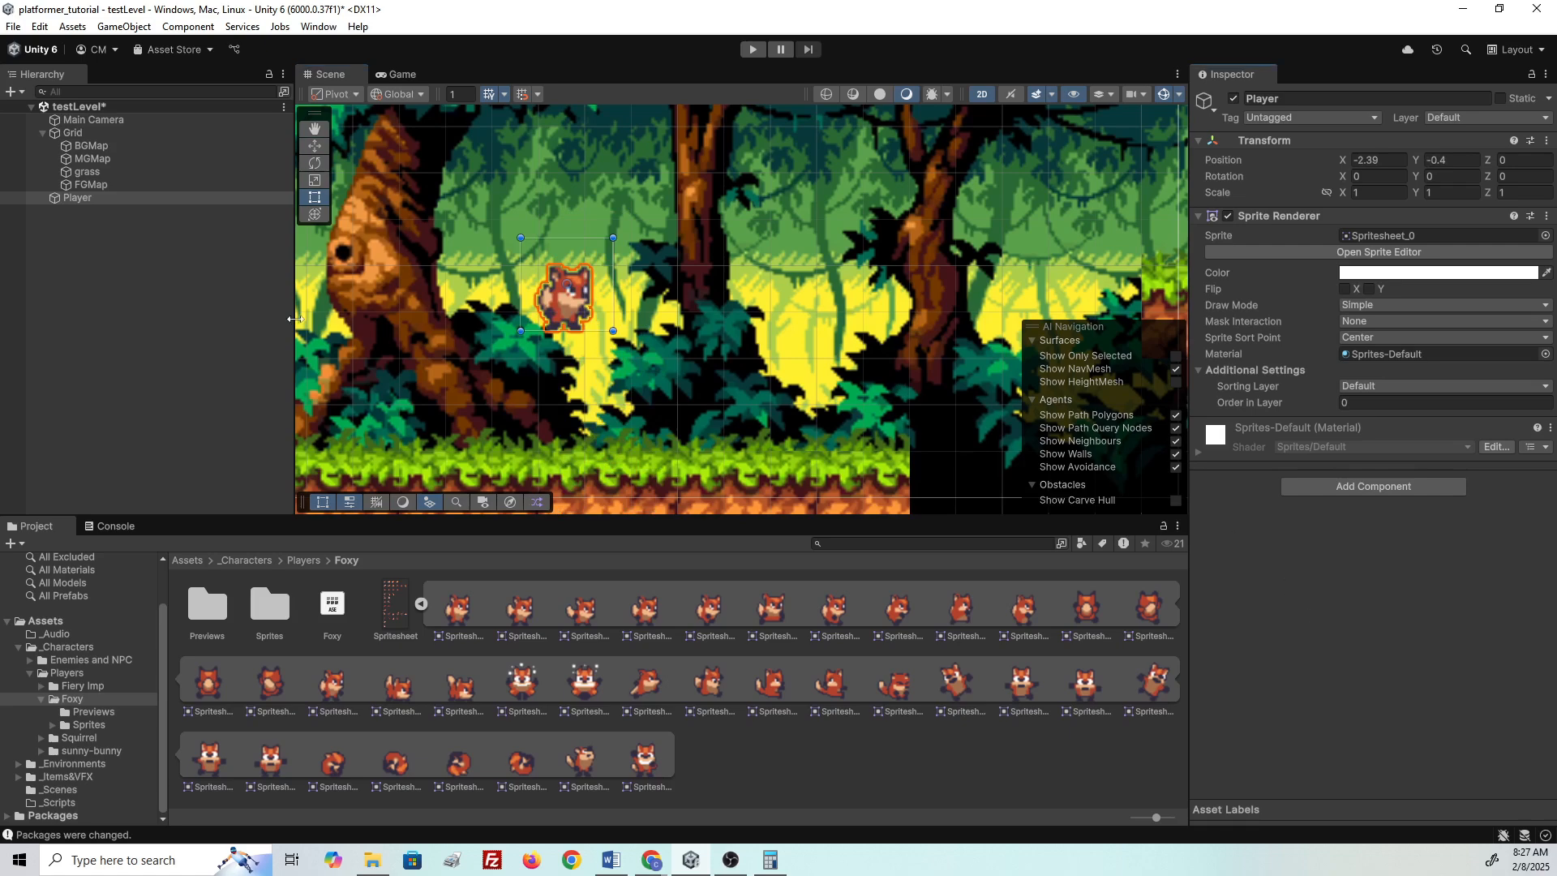
click(396, 608)
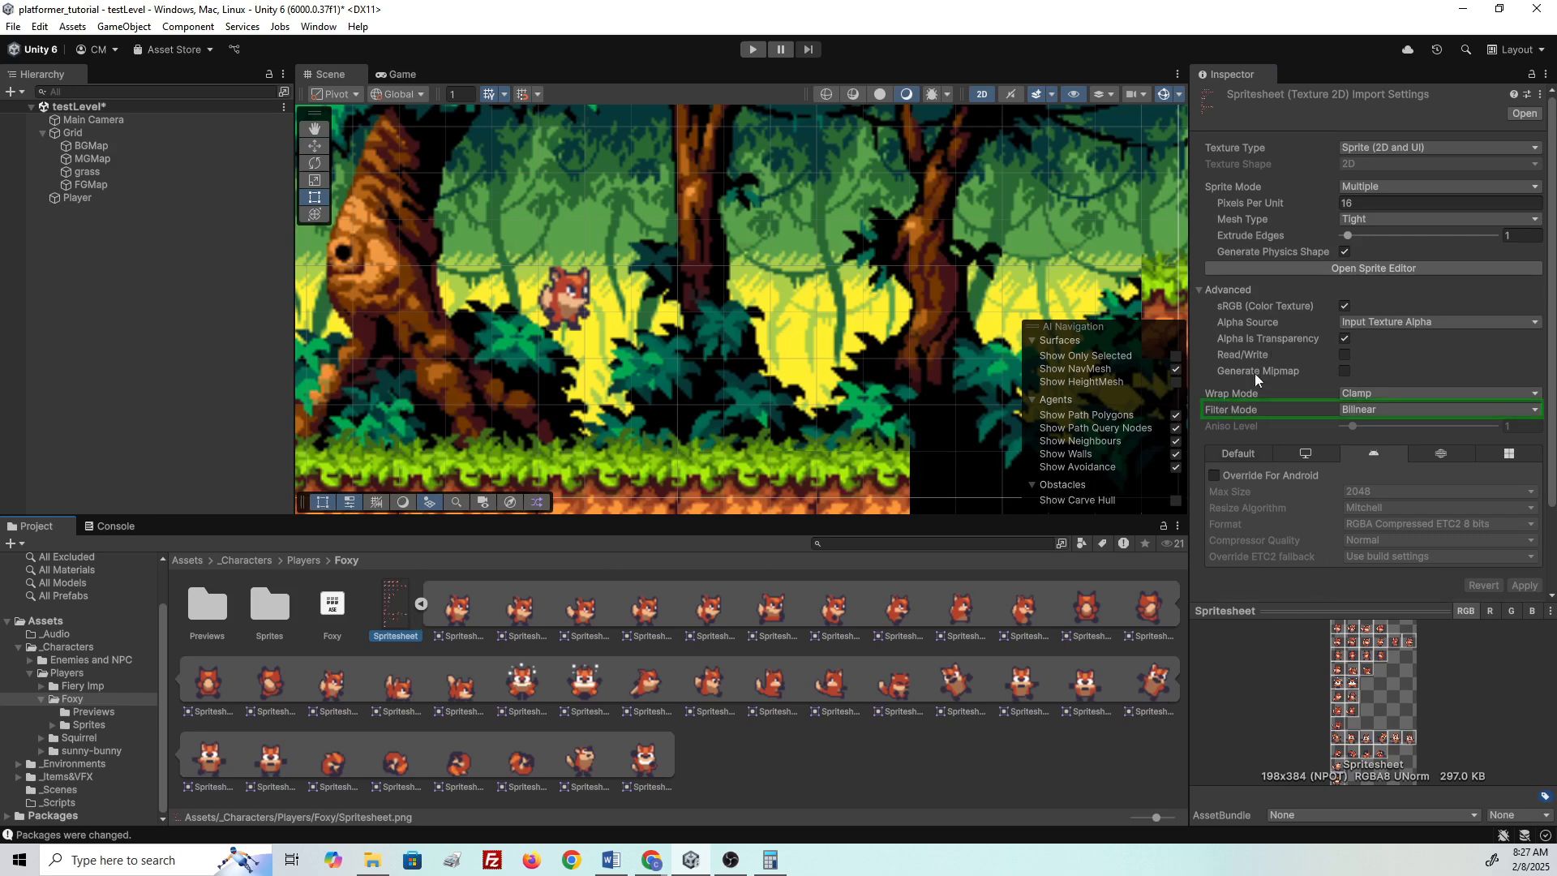
- Set the Foxy Spritesheet's Filter Mode to Point (no filter) and apply it
click(419, 603)
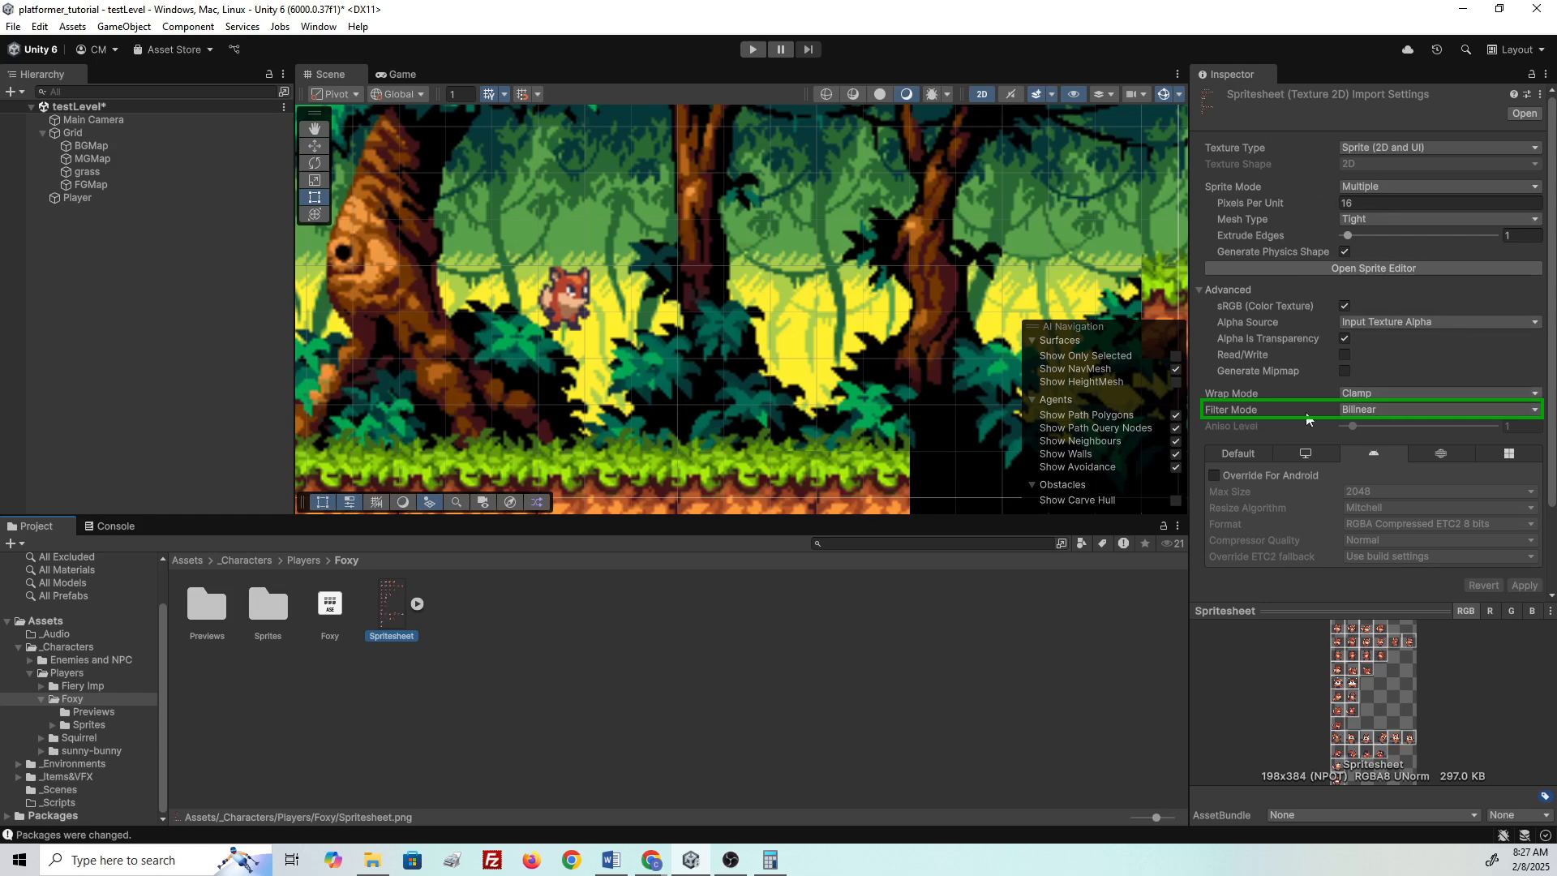
click(1352, 412)
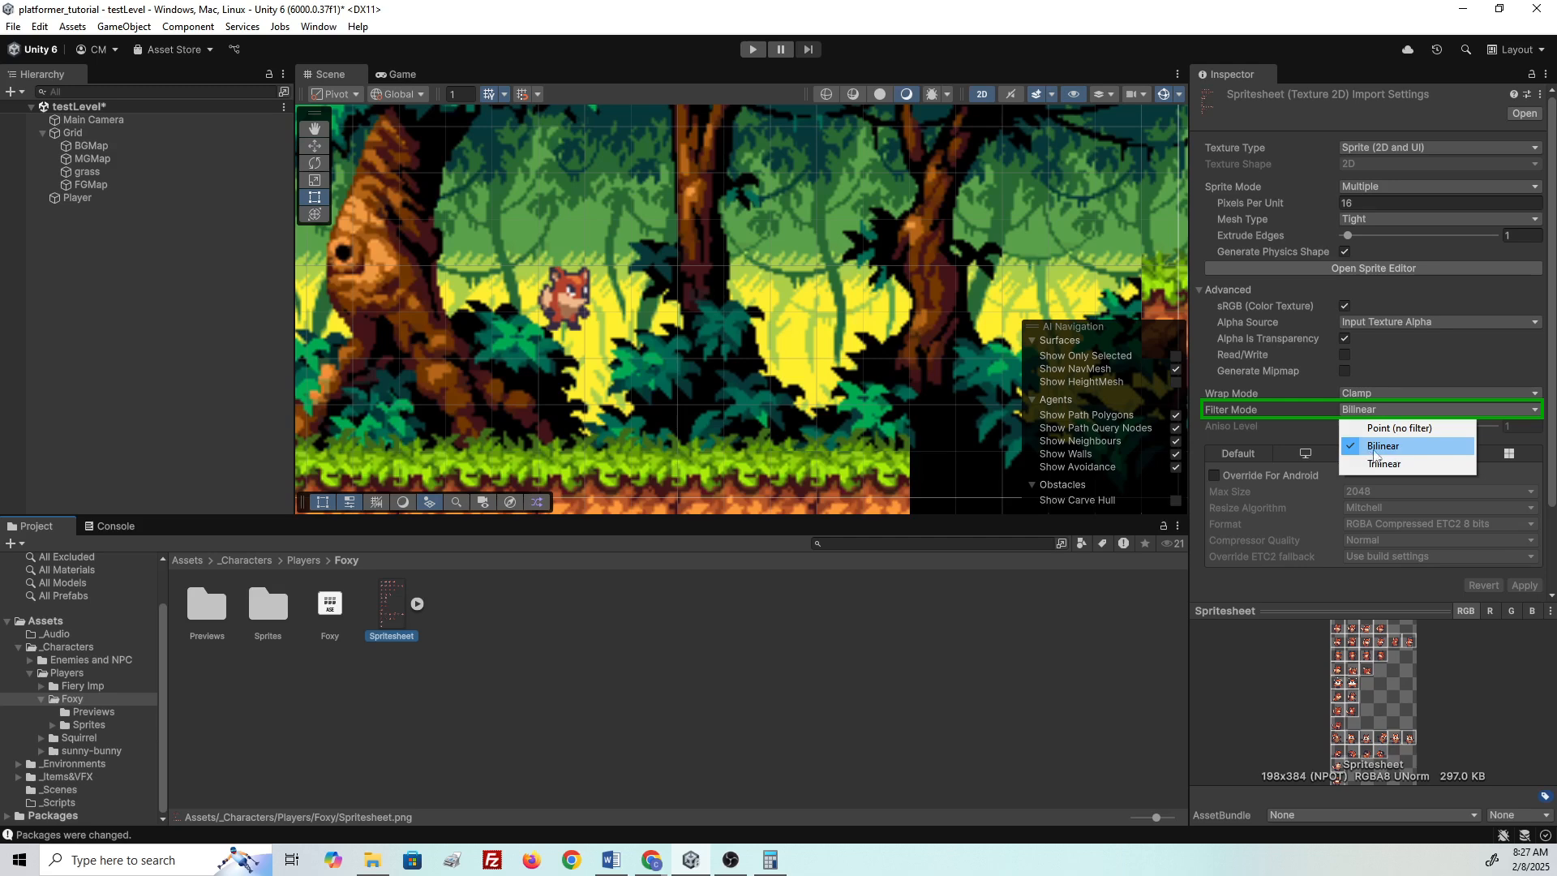
click(1388, 429)
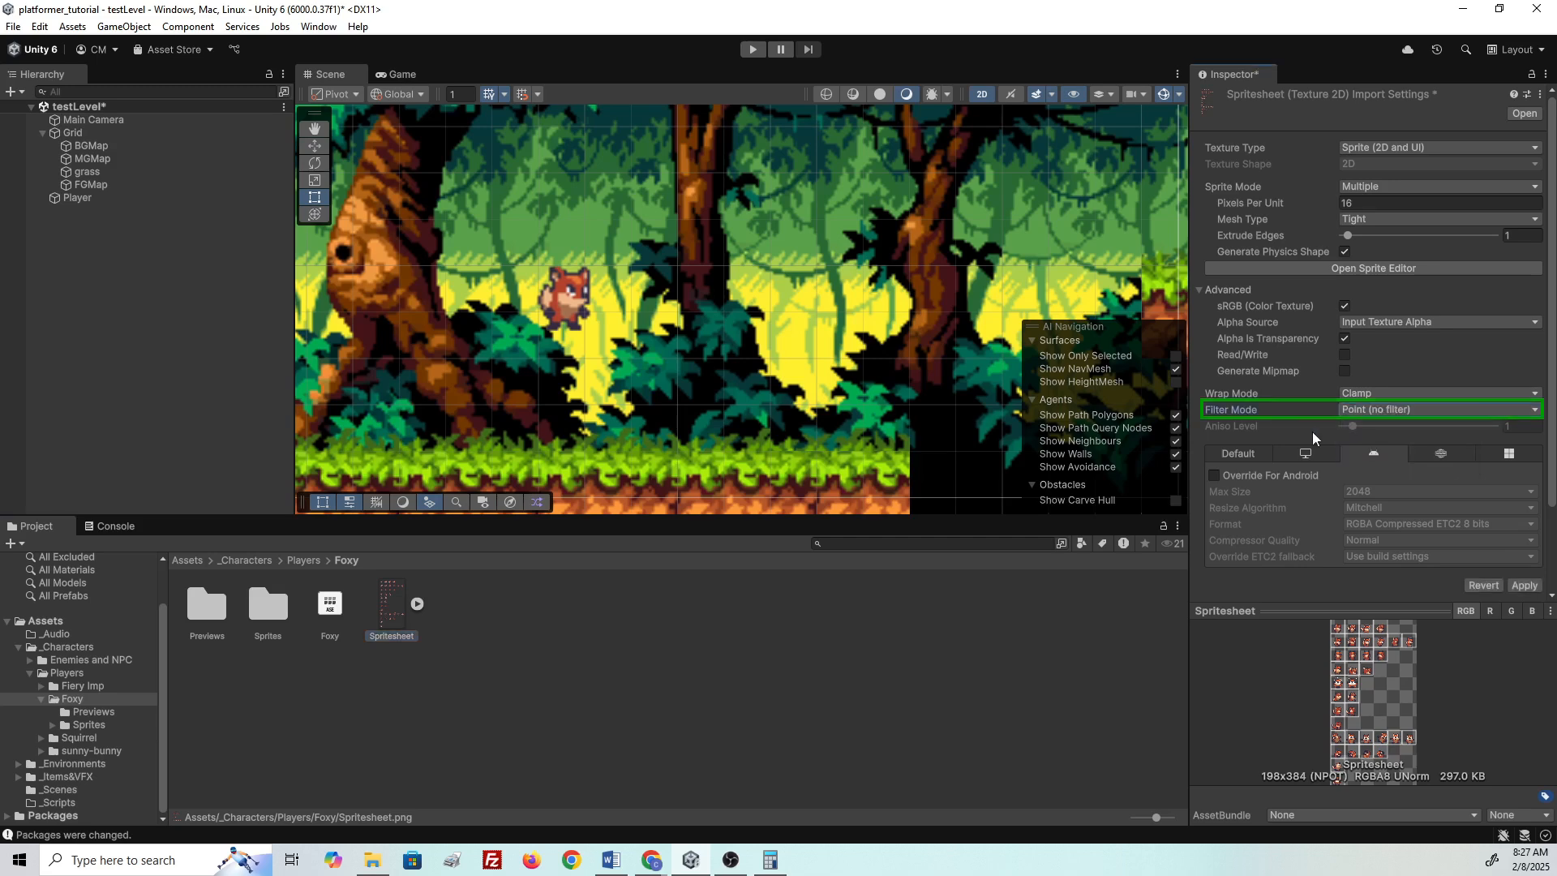
click(1525, 587)
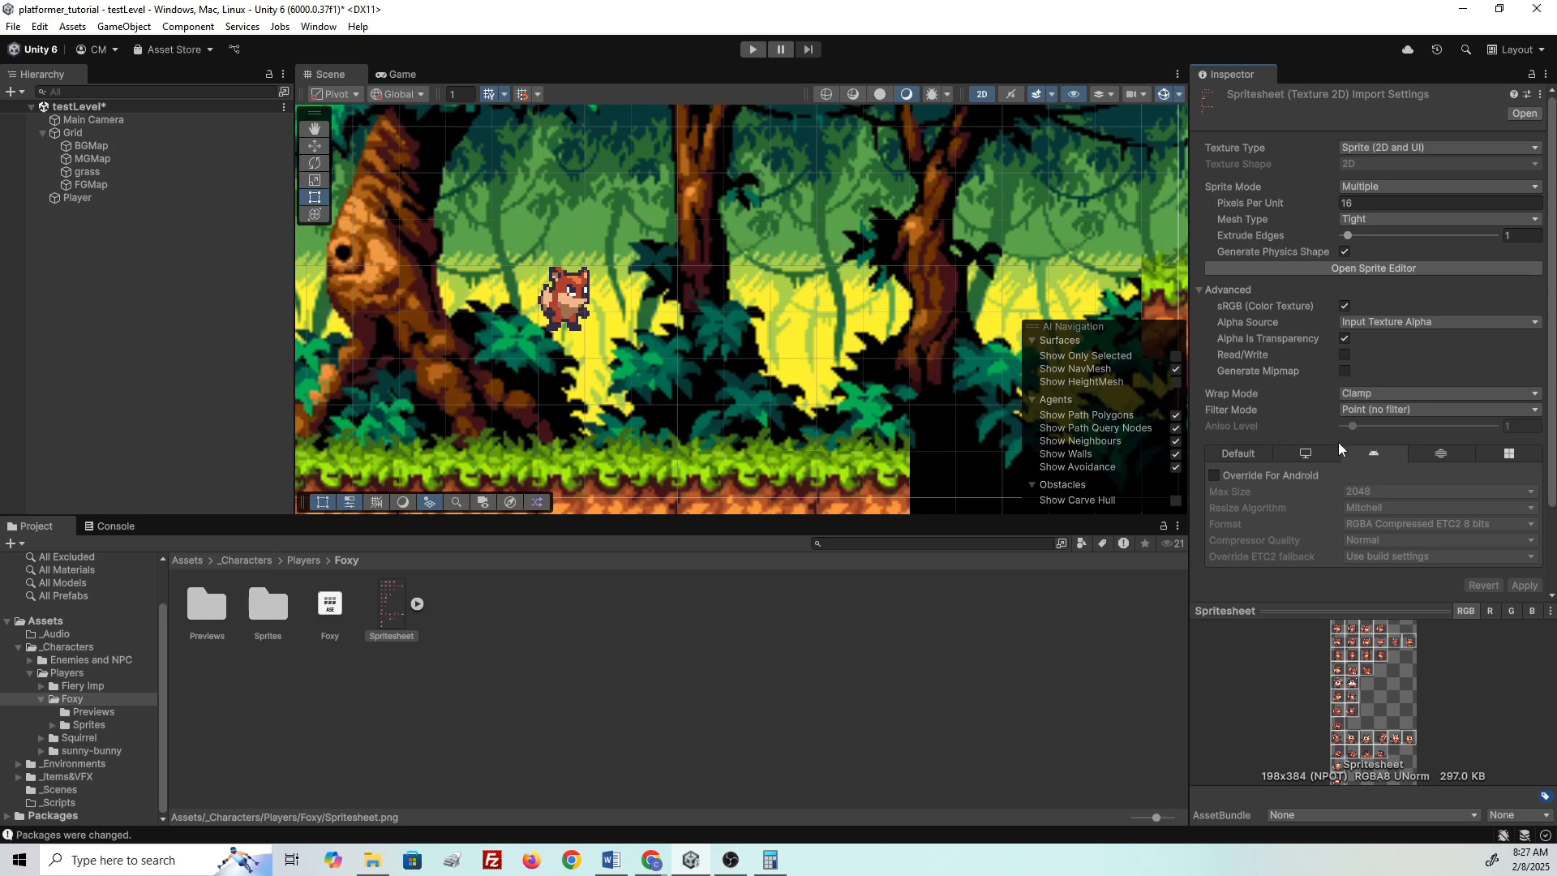
click(392, 613)
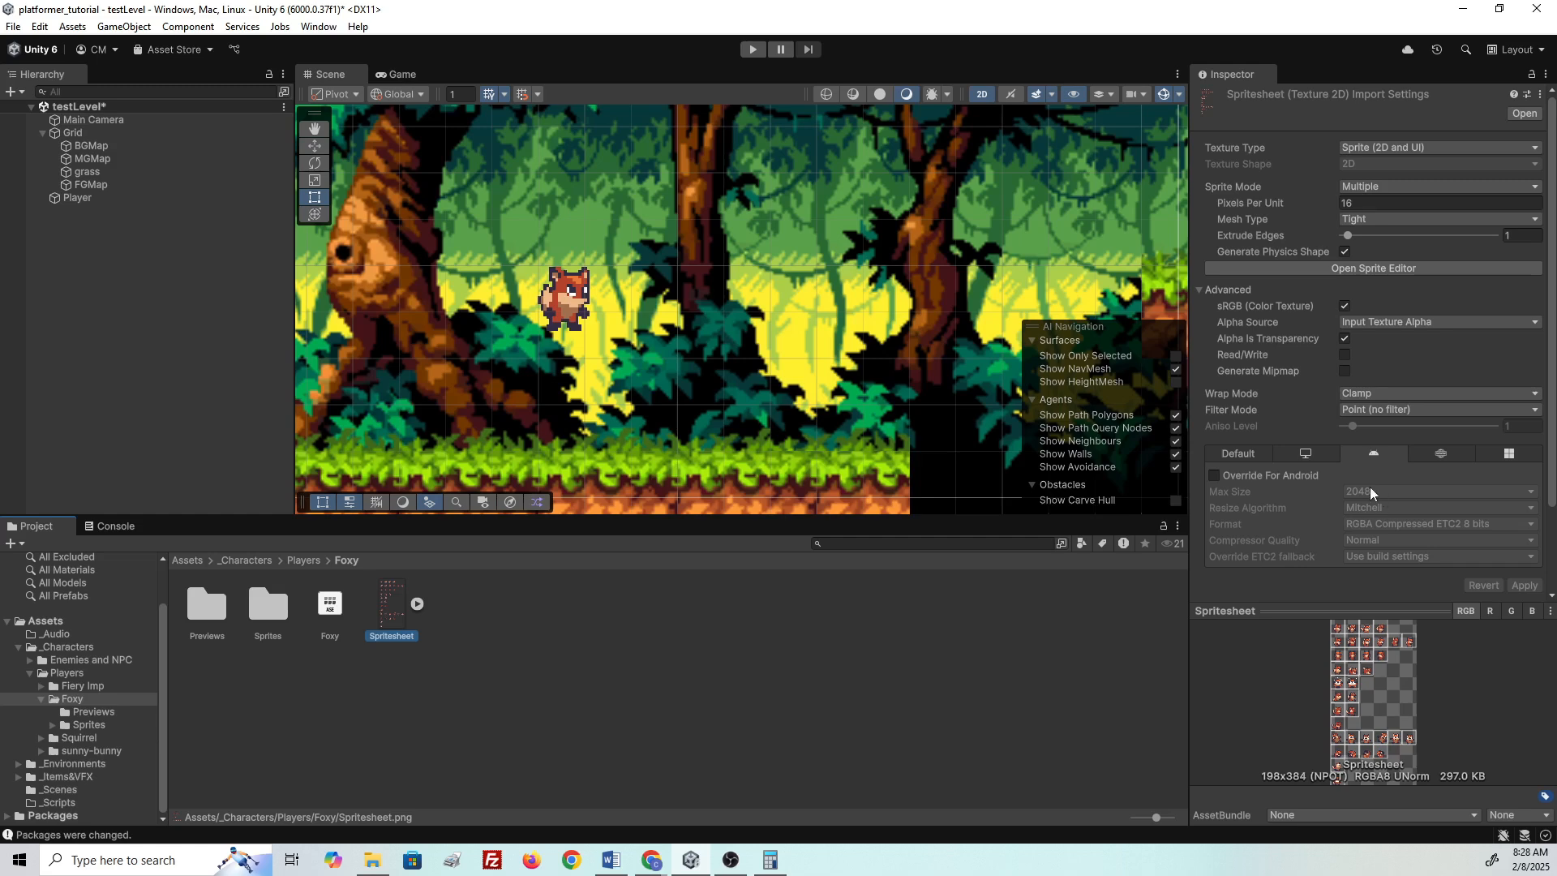
click(1304, 455)
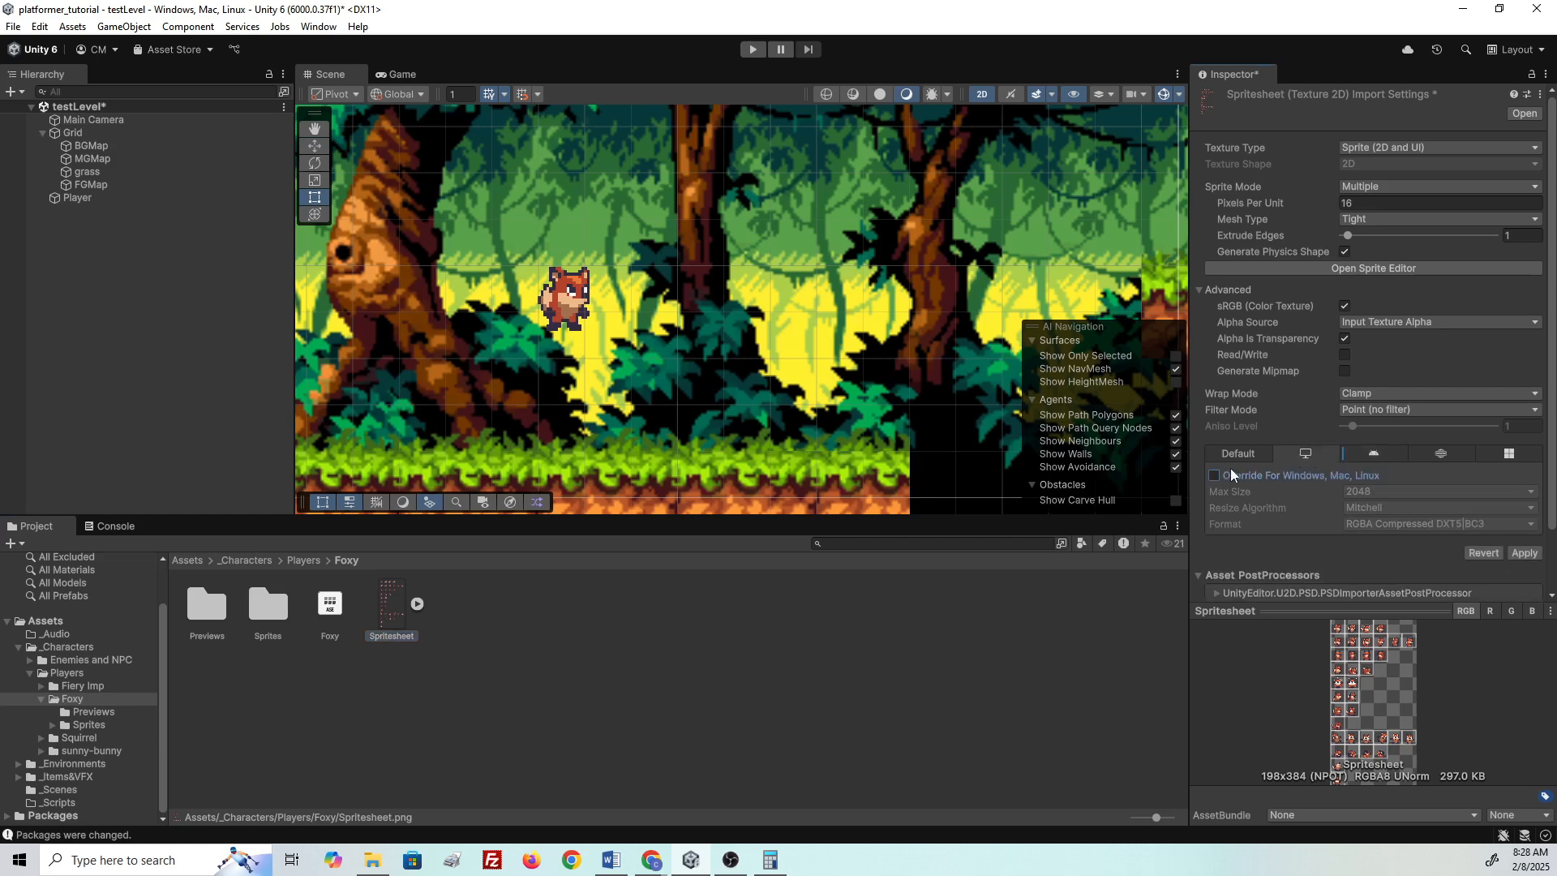
click(1350, 454)
click(1352, 491)
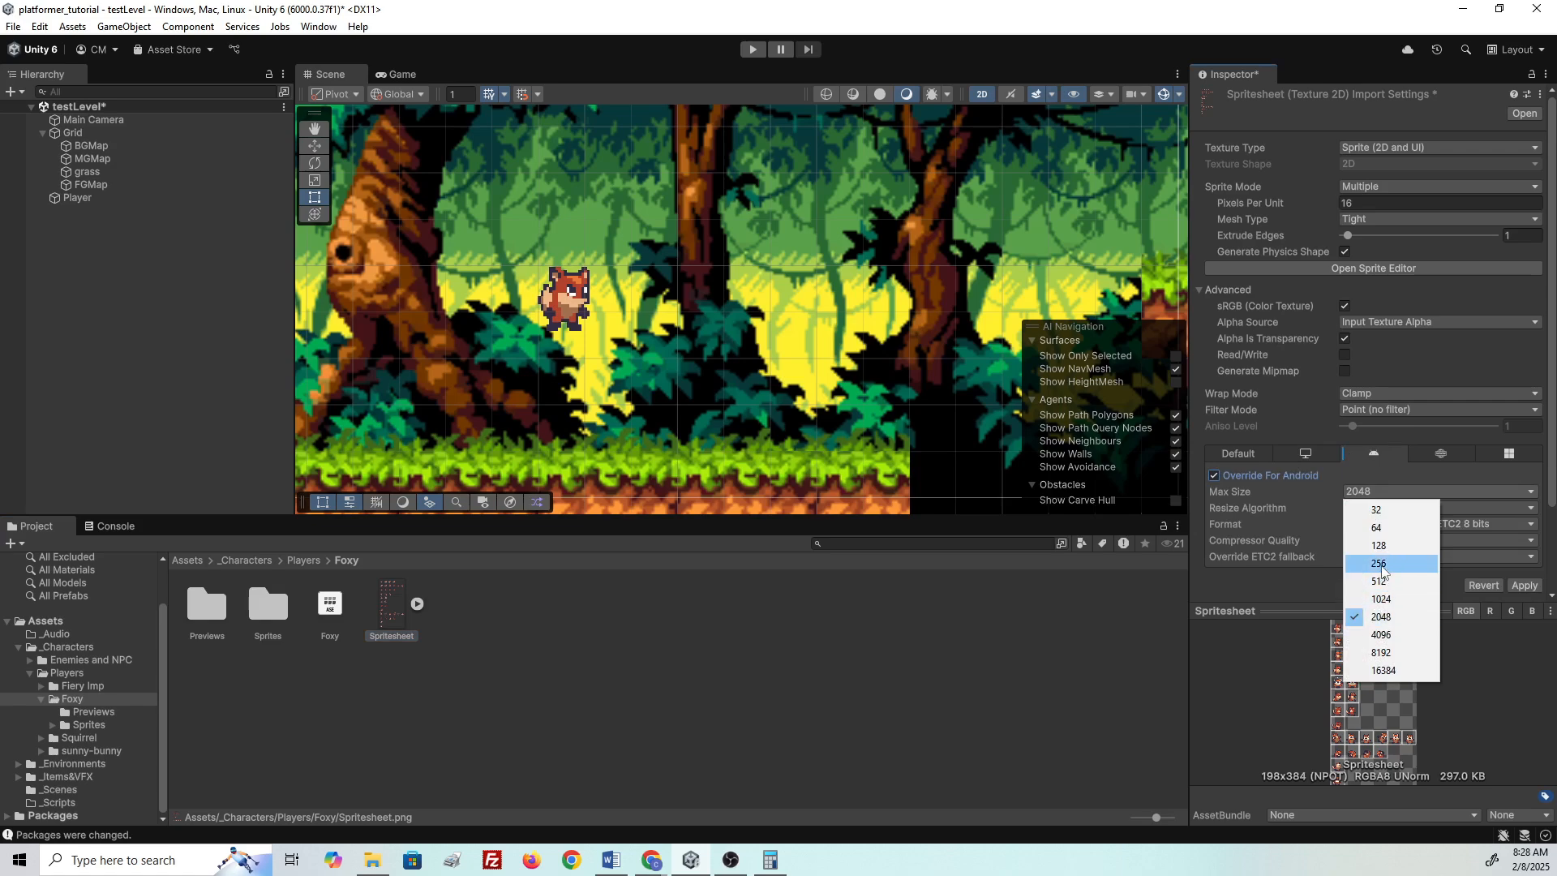
key(Escape)
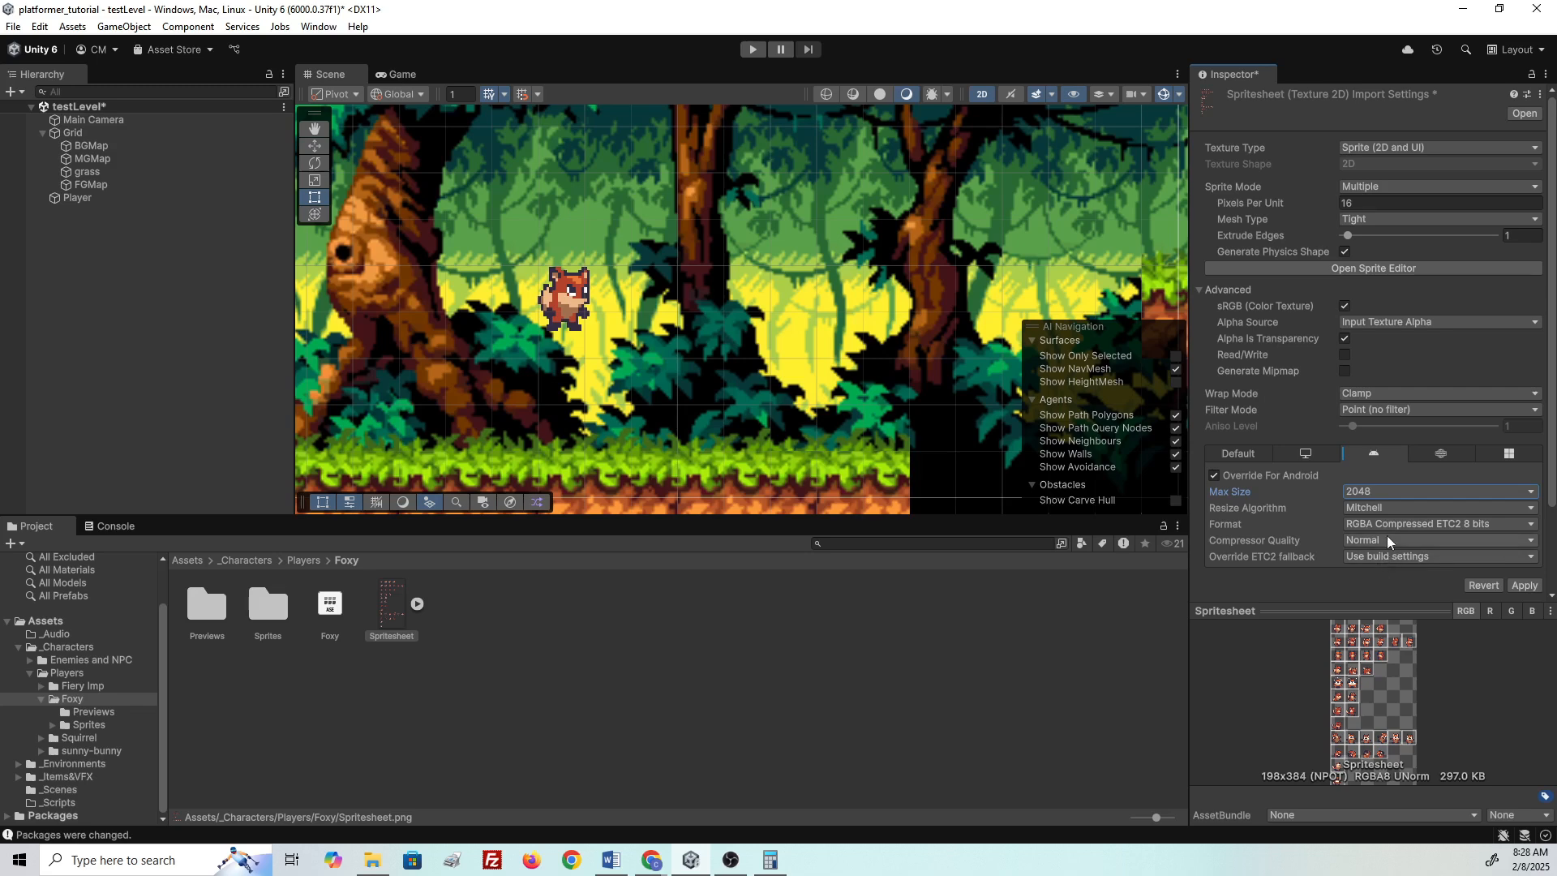
click(1388, 542)
click(1375, 495)
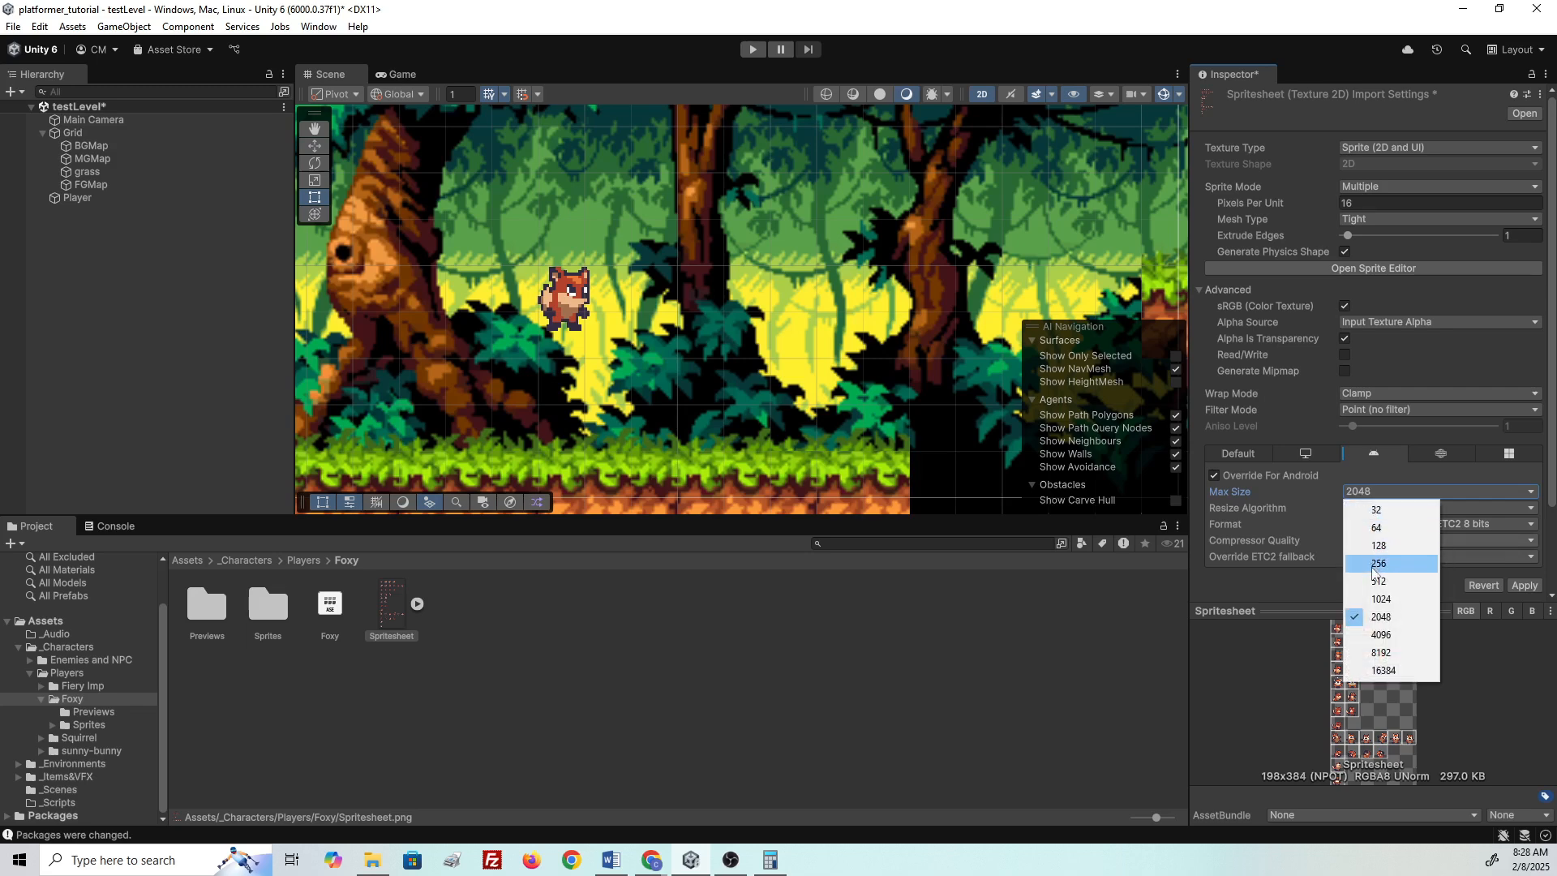
click(1263, 580)
click(1353, 543)
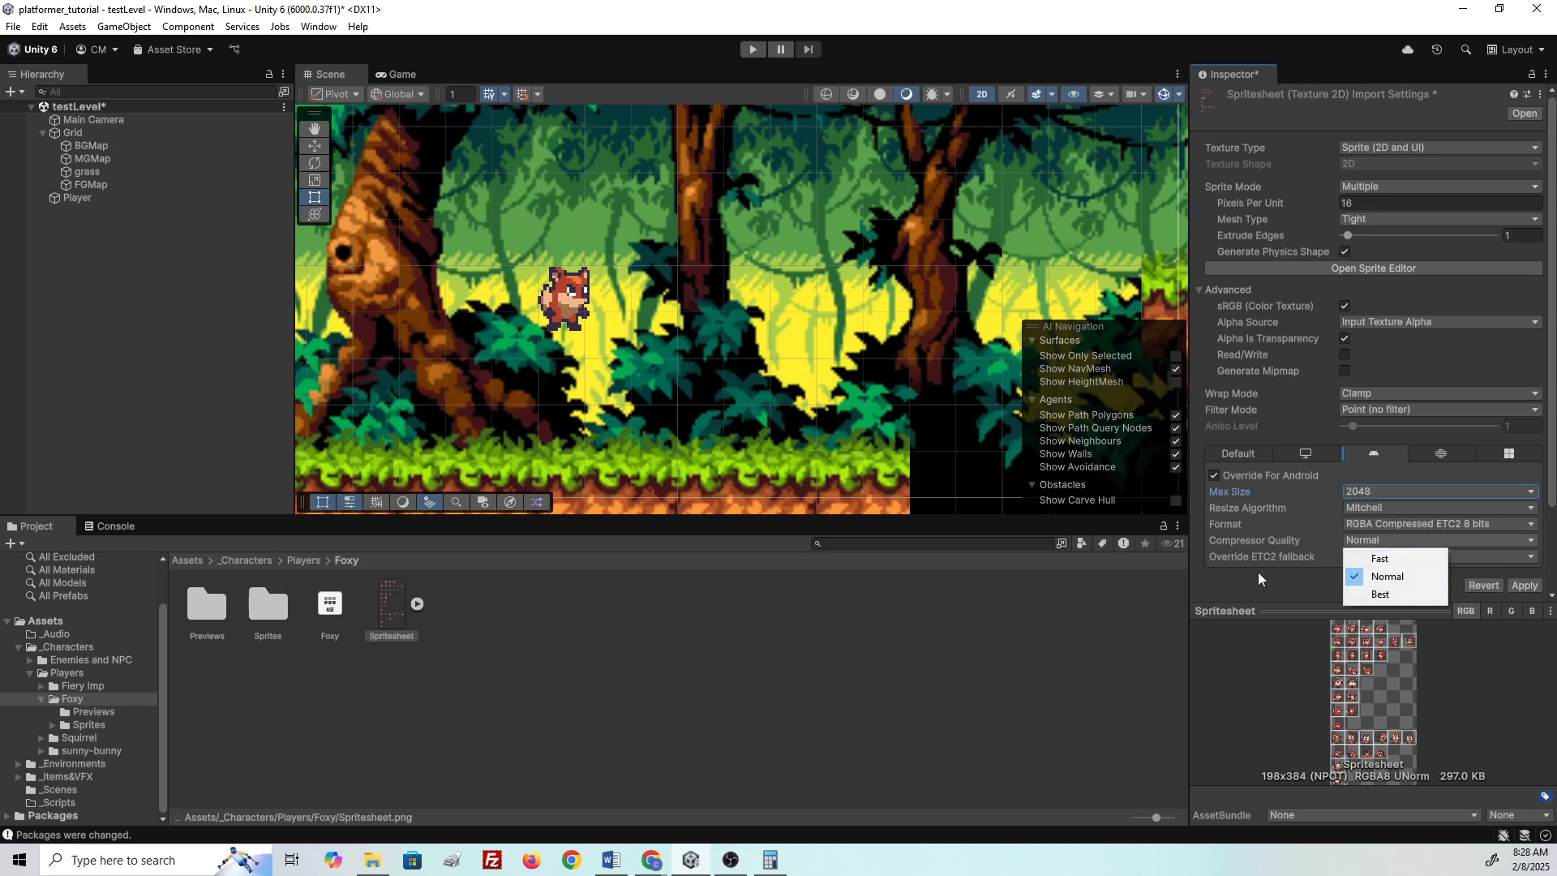
click(1220, 590)
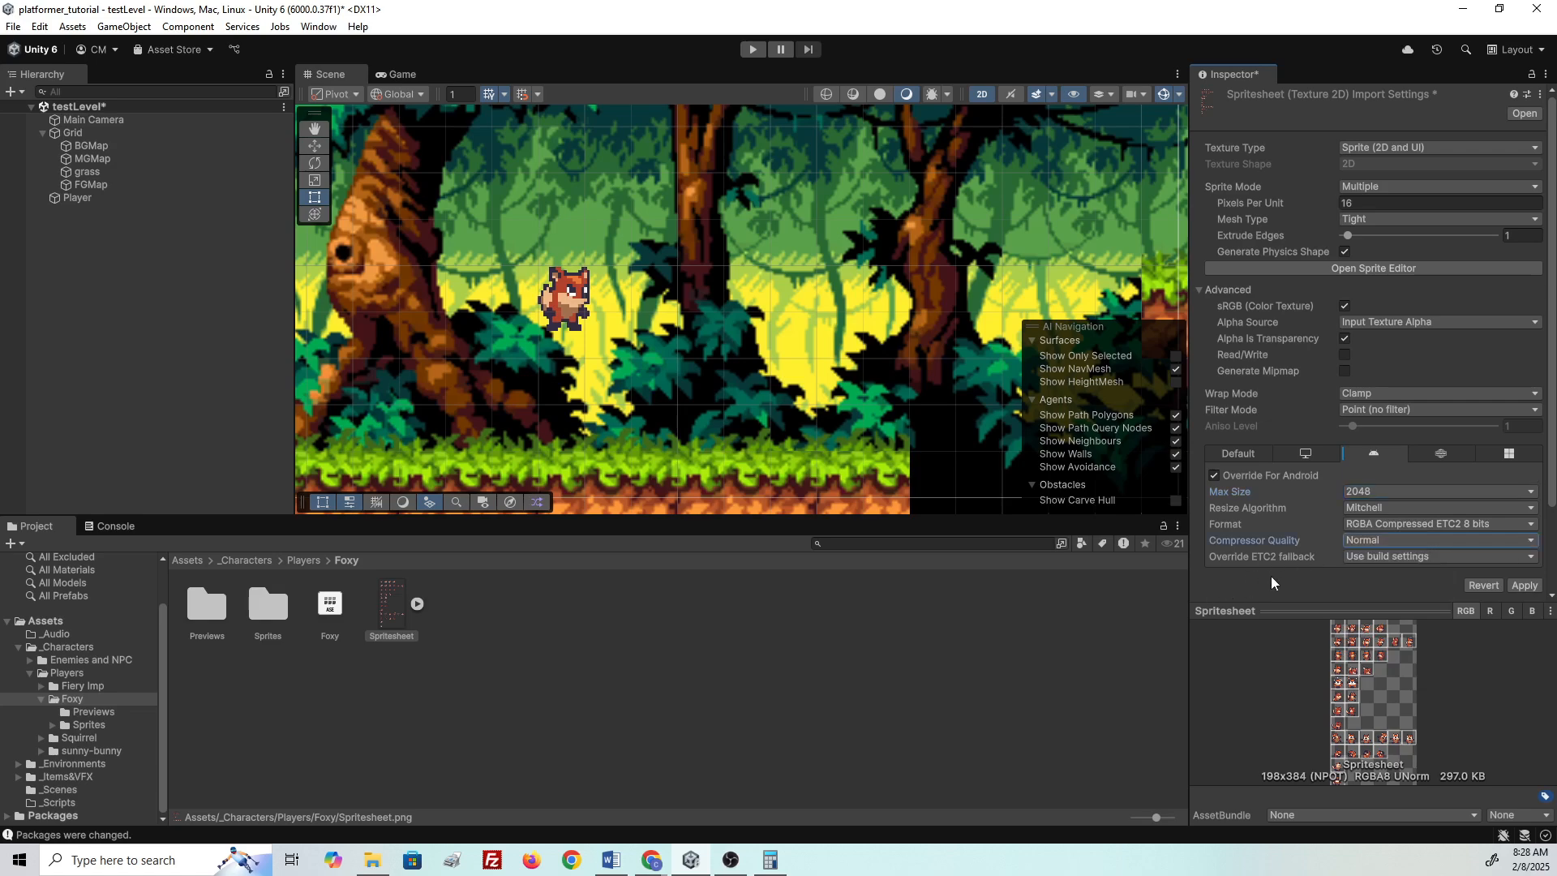
click(1238, 454)
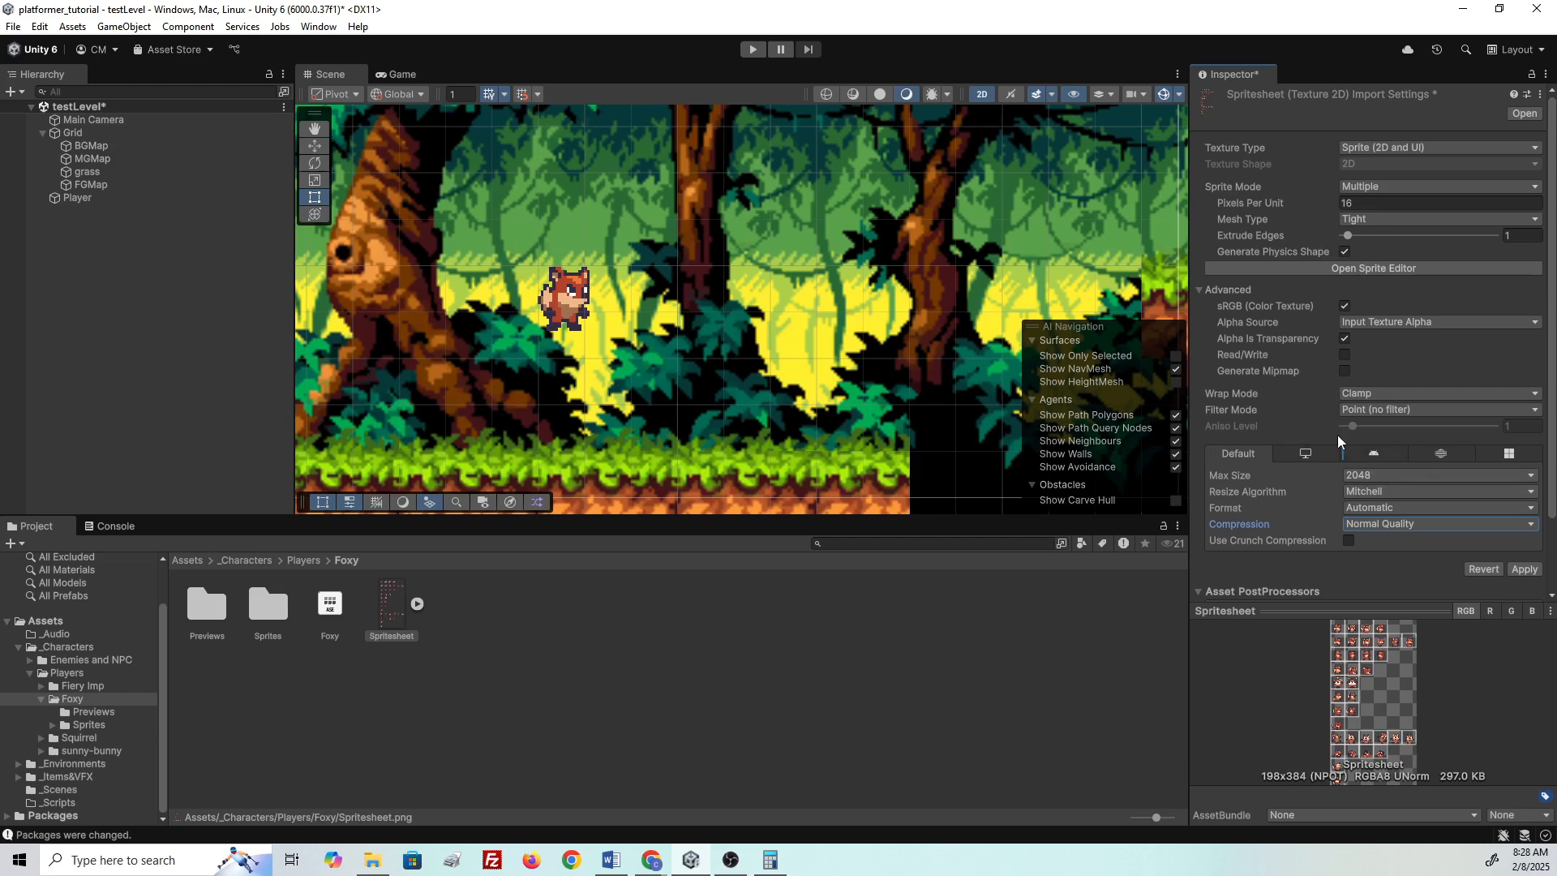
click(1367, 454)
click(1237, 455)
scroll(573, 291, up, 3)
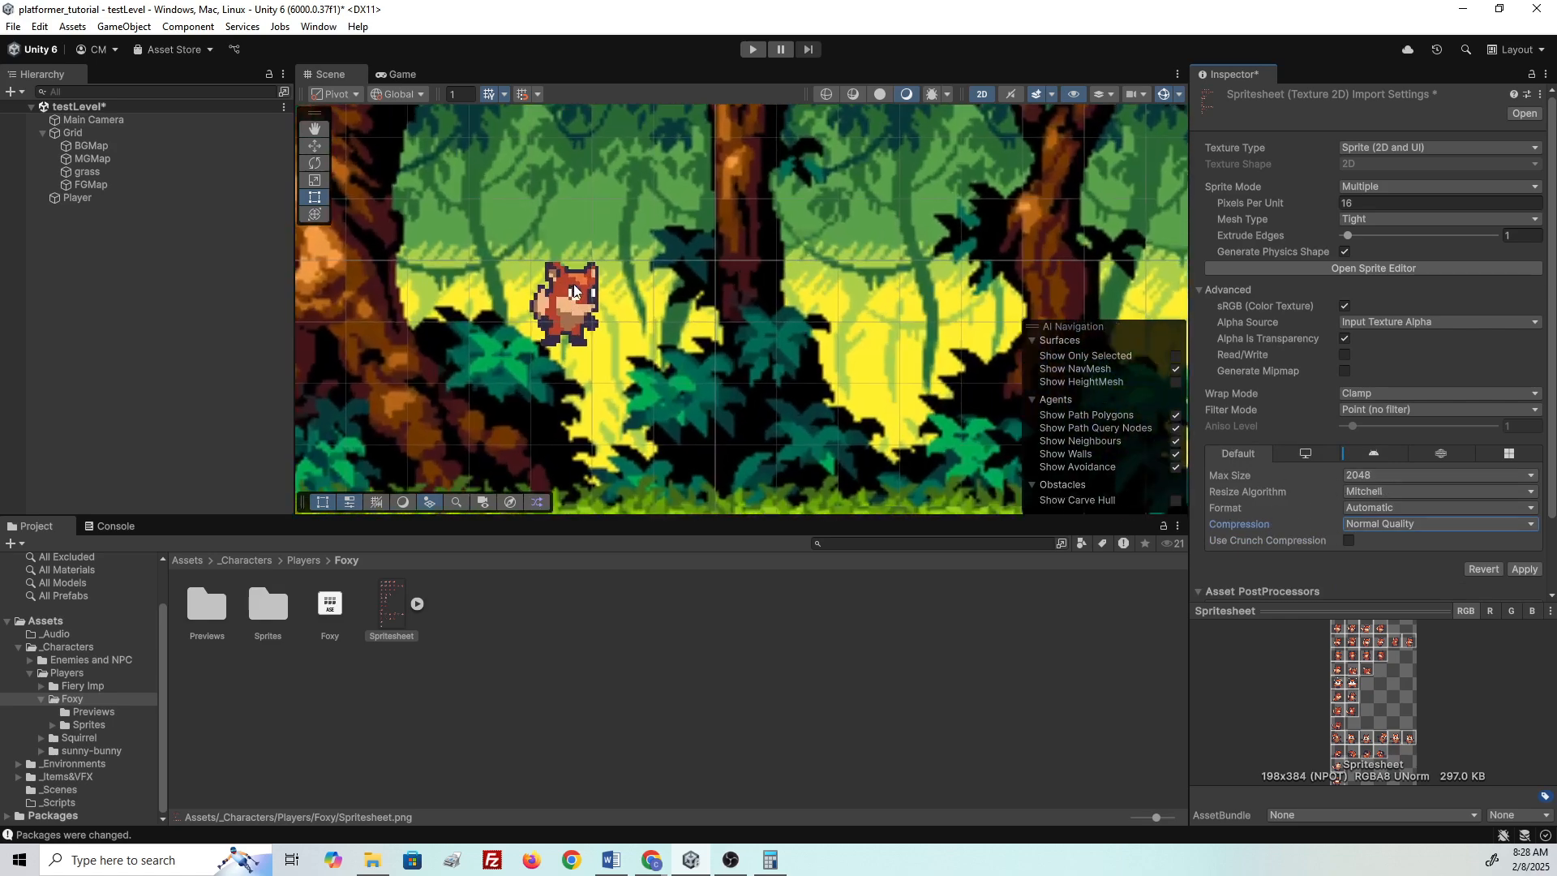
scroll(573, 292, up, 3)
click(1440, 525)
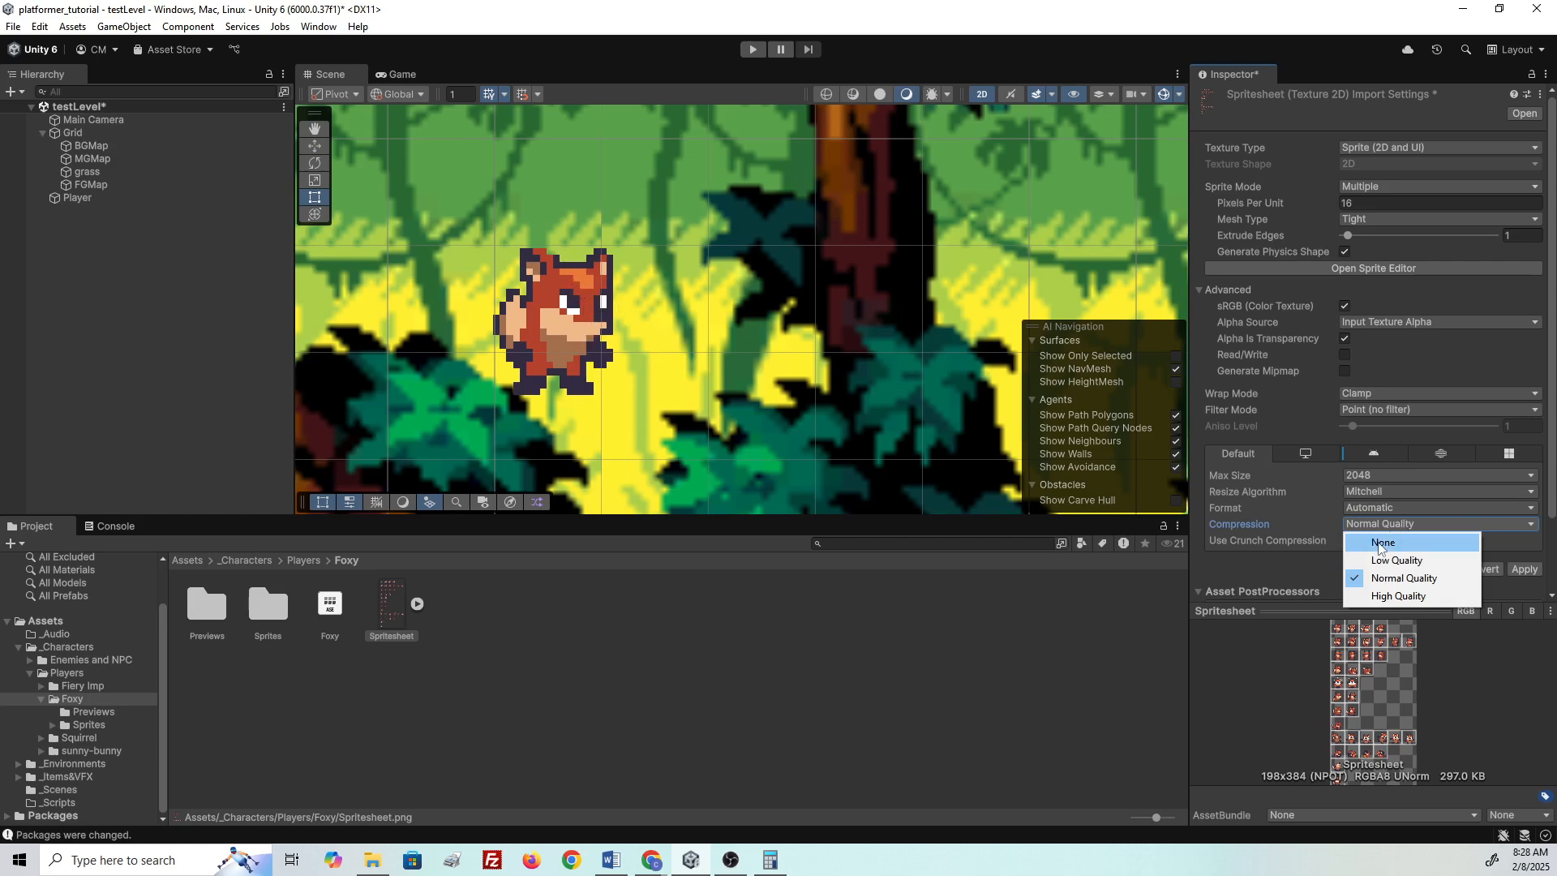
click(1381, 543)
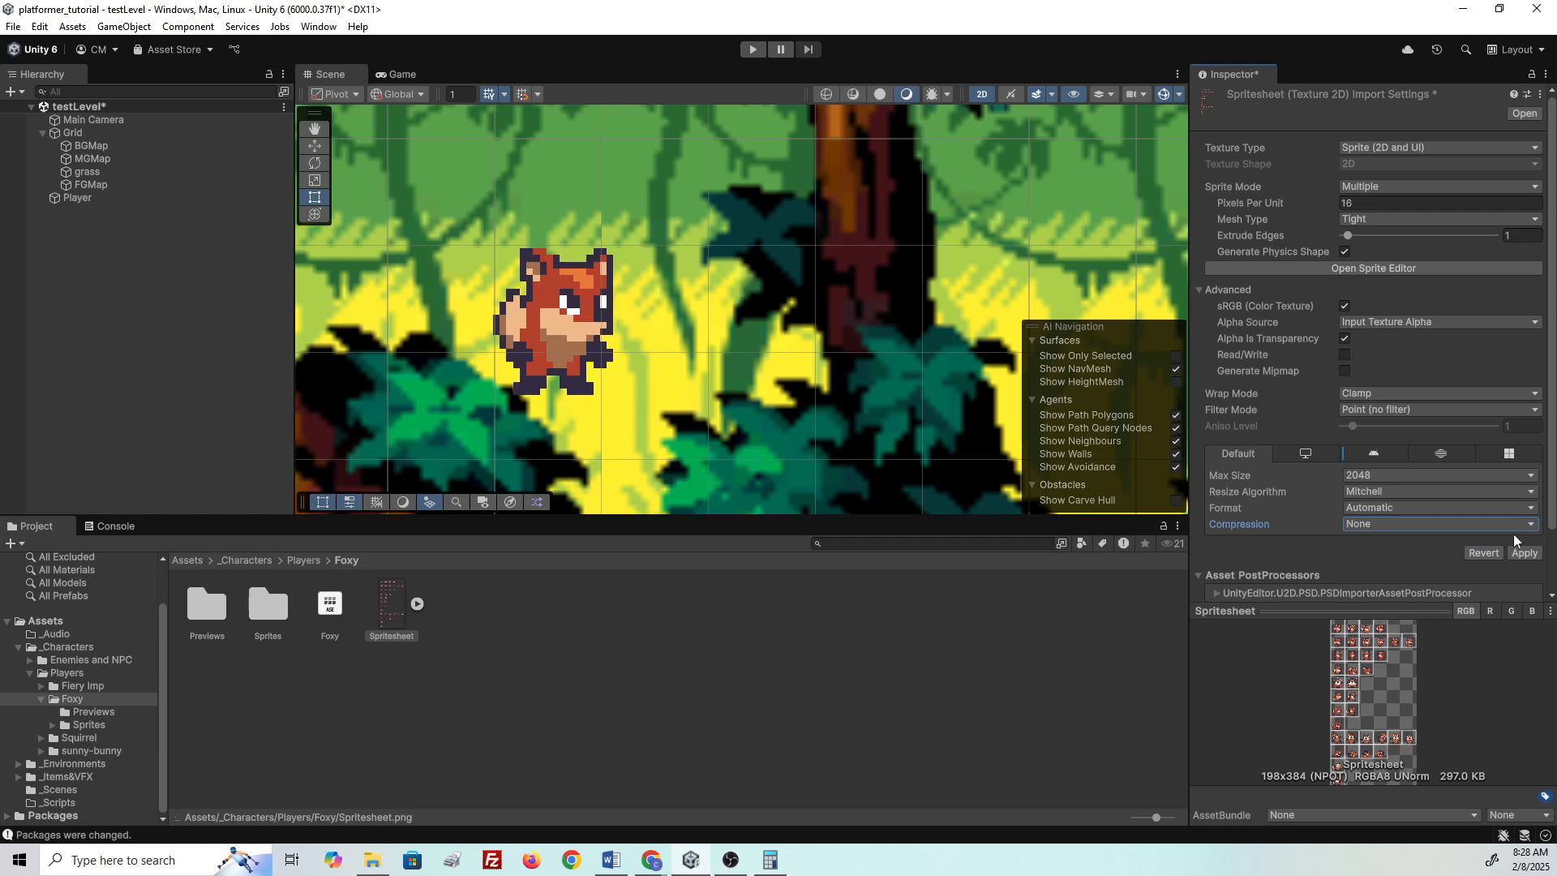
click(1524, 555)
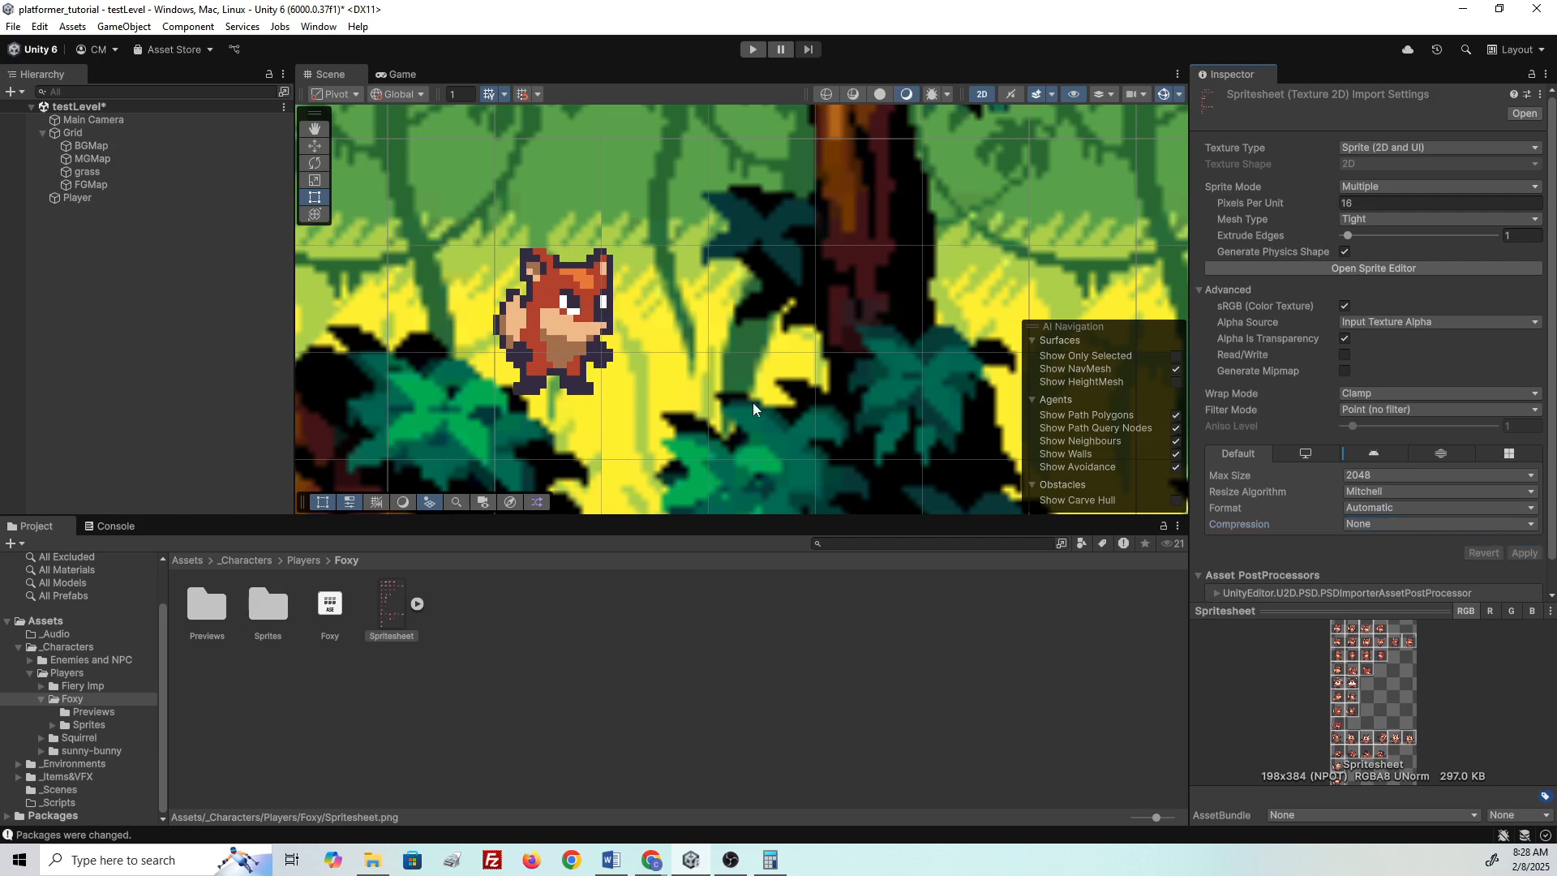
click(1393, 524)
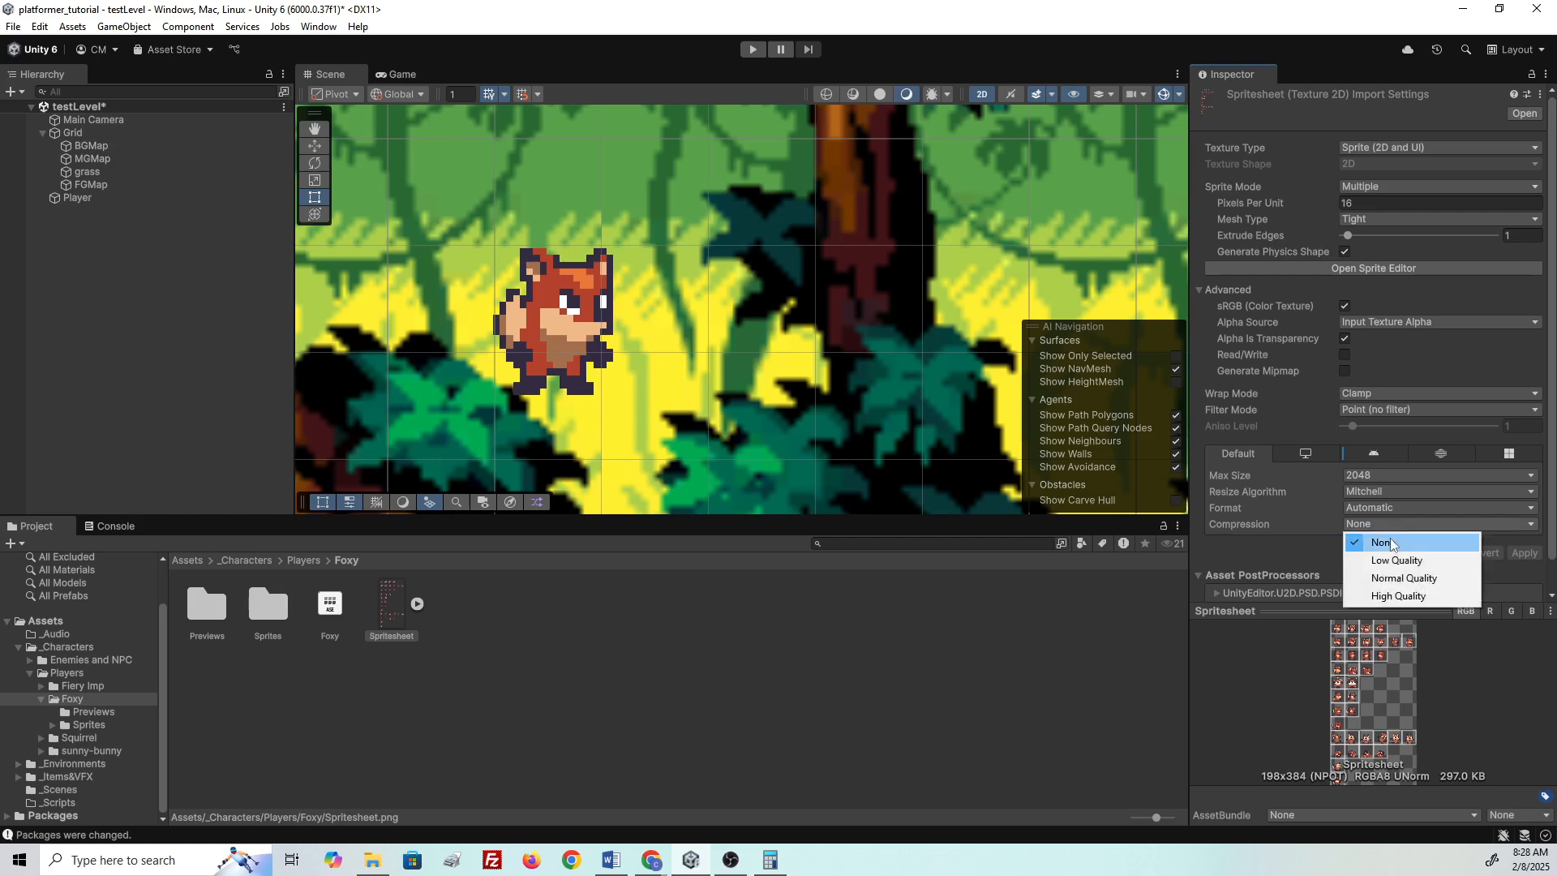
click(1397, 578)
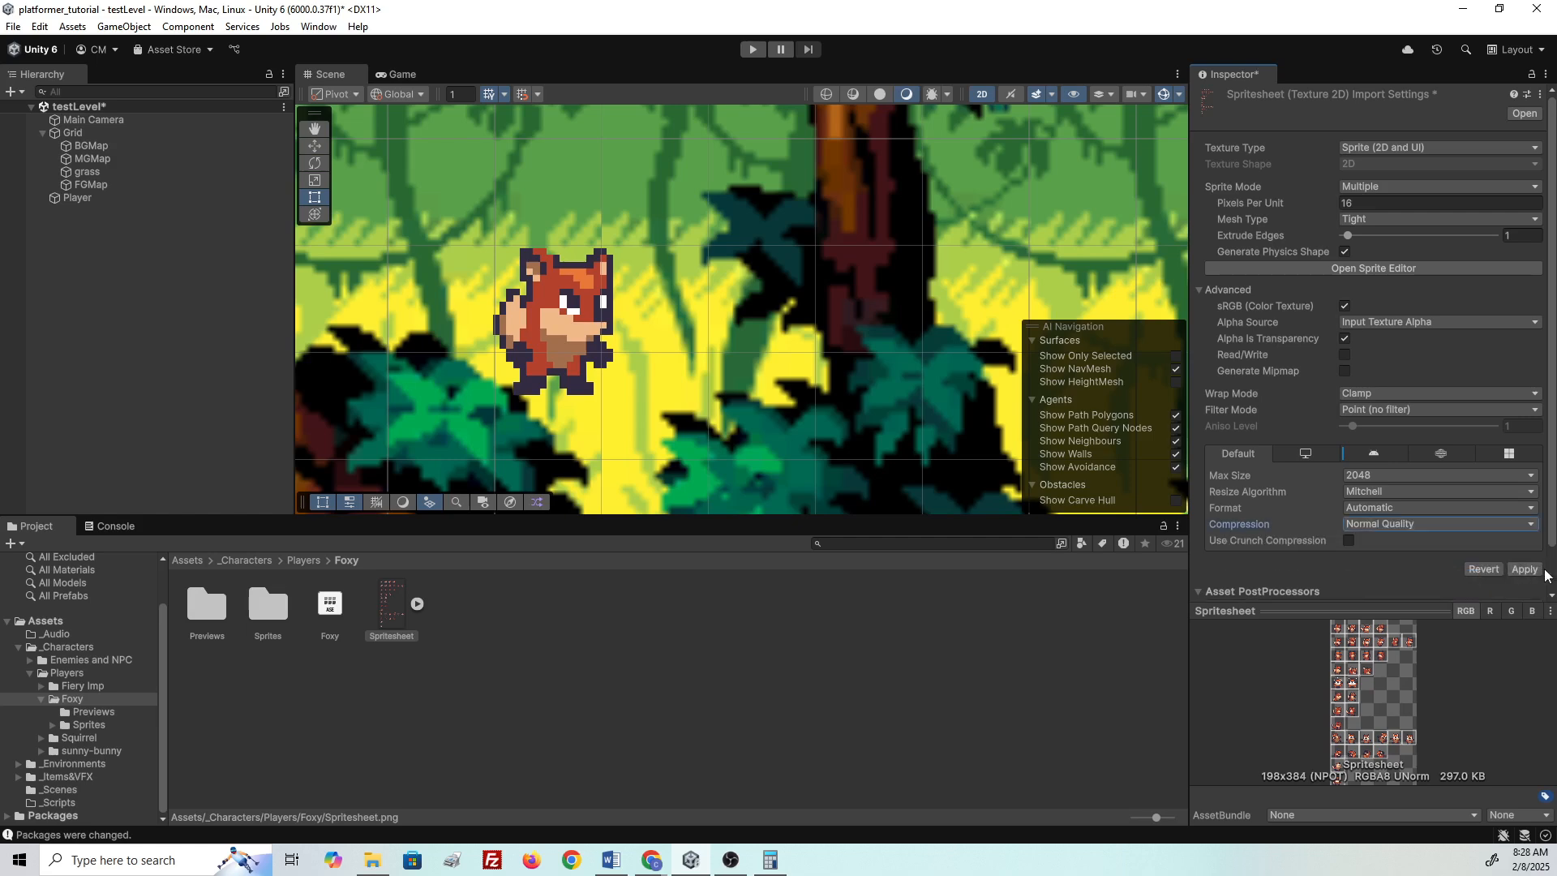
click(1525, 569)
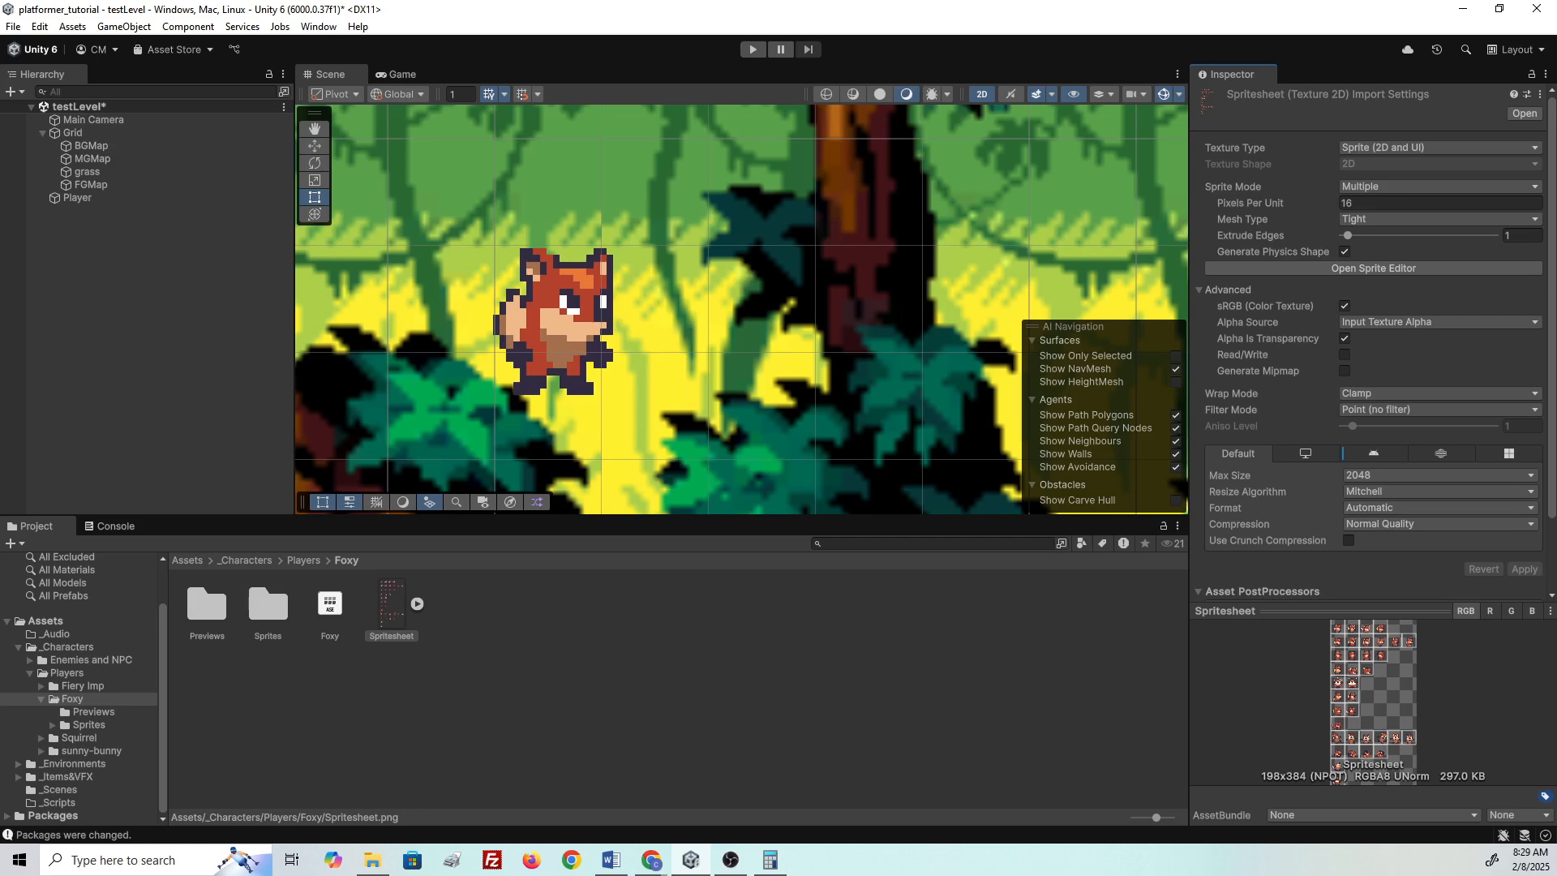
- Deselect the spritesheet and inspect the Grid object's settings
click(563, 463)
scroll(564, 462, up, 3)
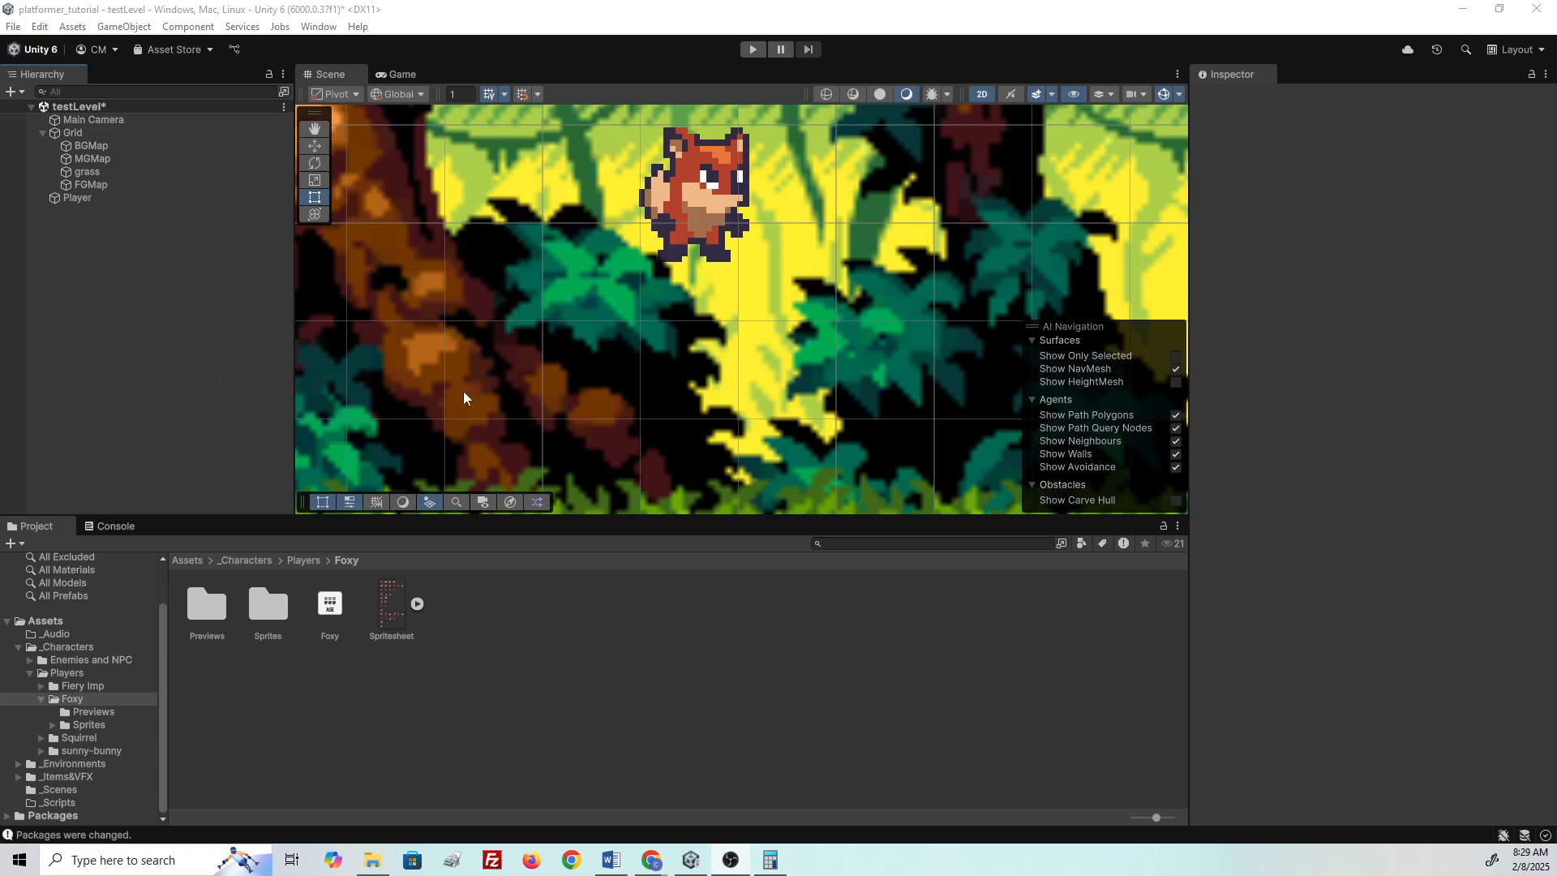
click(121, 132)
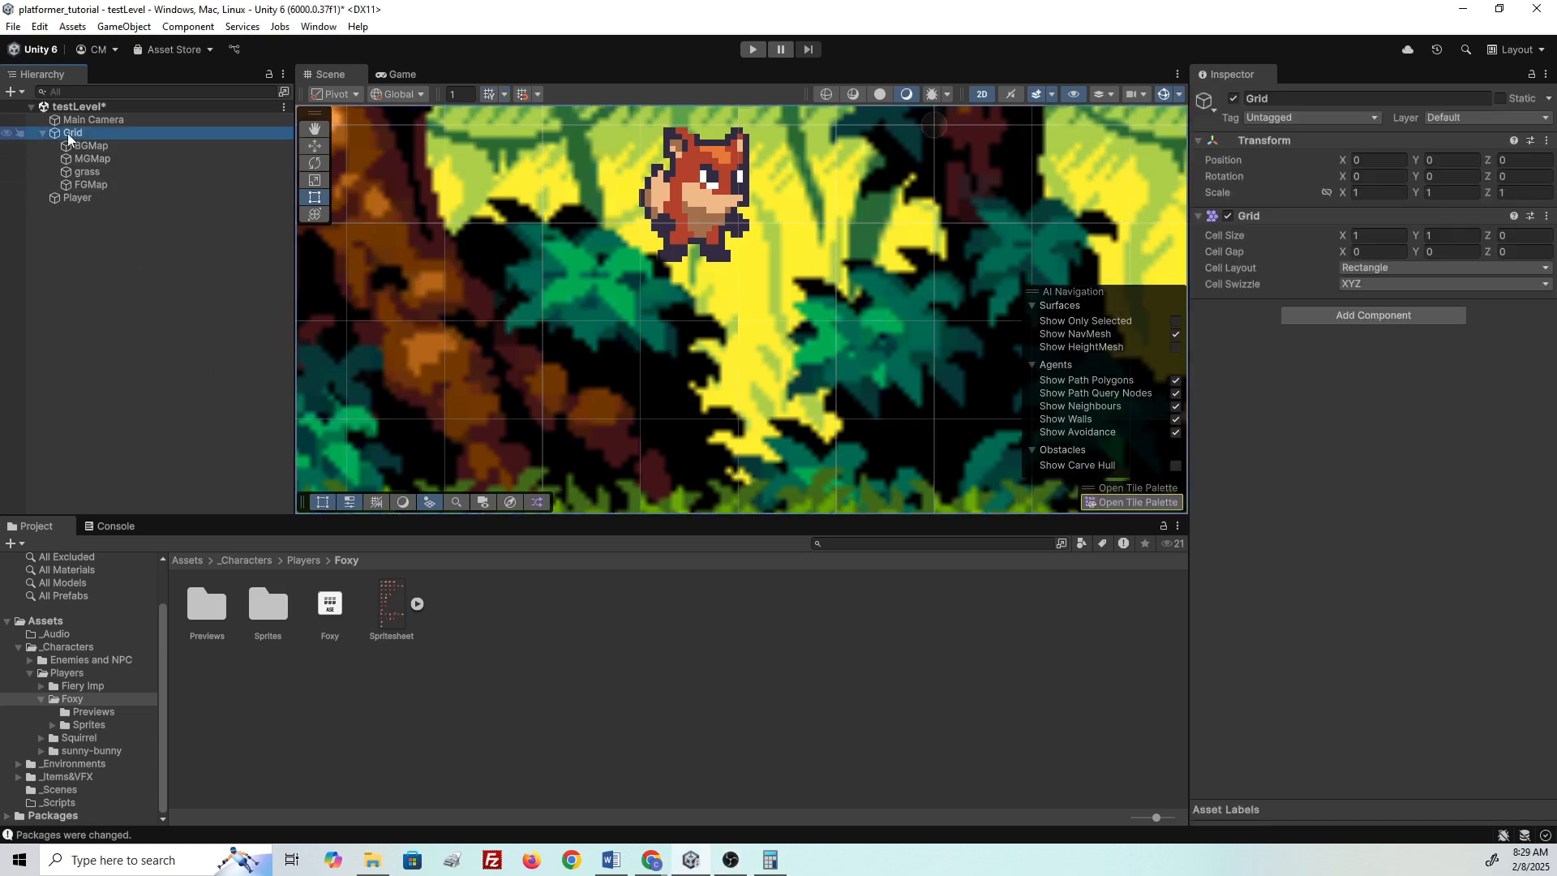
scroll(458, 338, down, 1)
scroll(458, 338, down, 2)
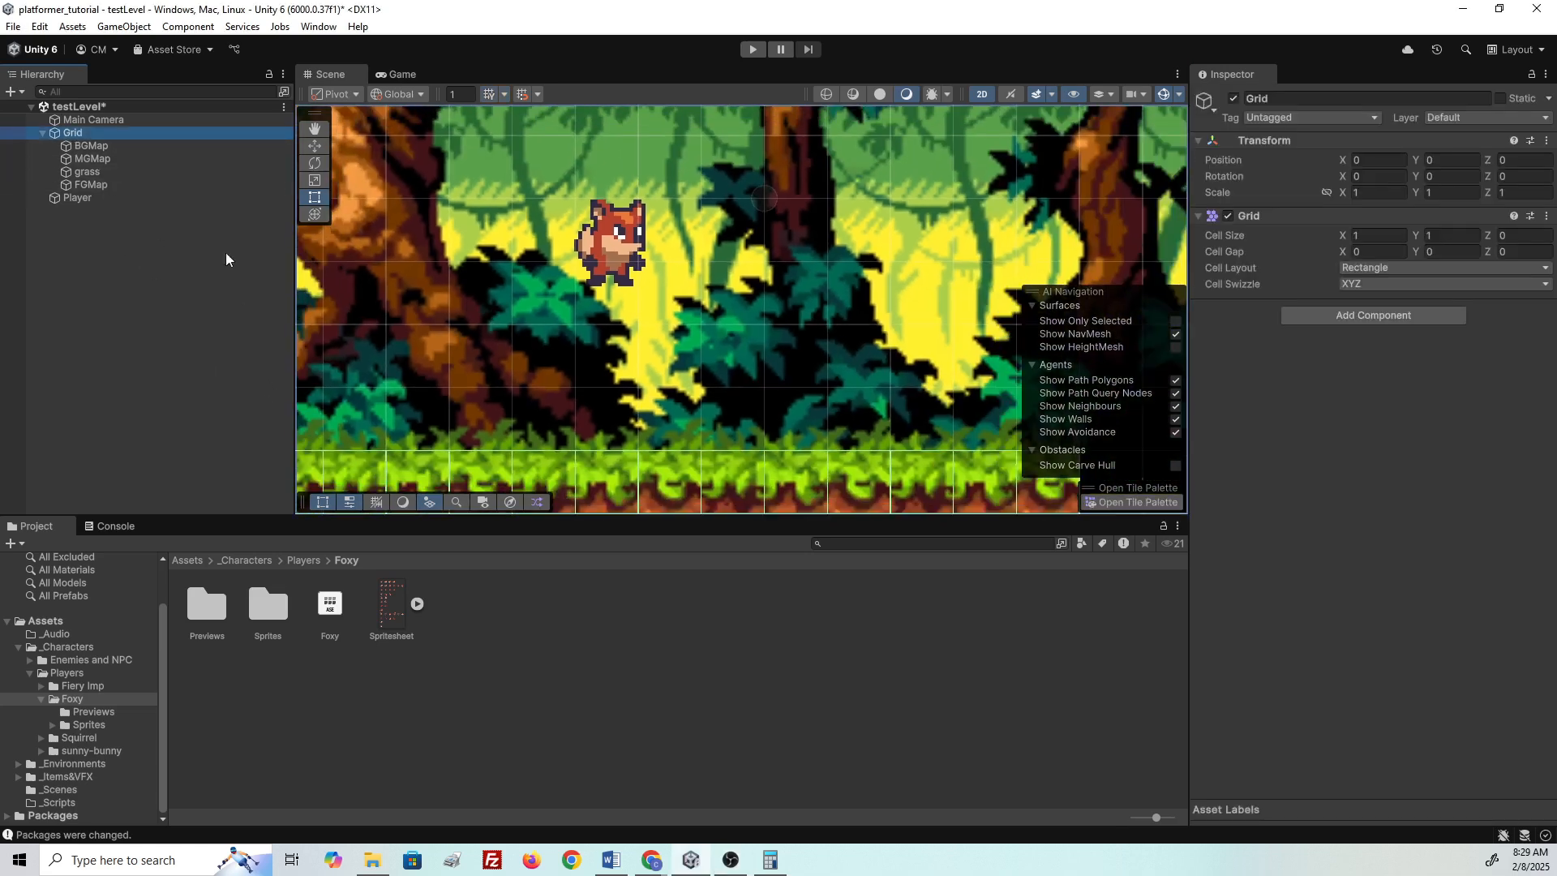
- Compare Order in Layer across BGMap, MGMap, grass, FGMap and the Player sprite
click(87, 146)
click(90, 159)
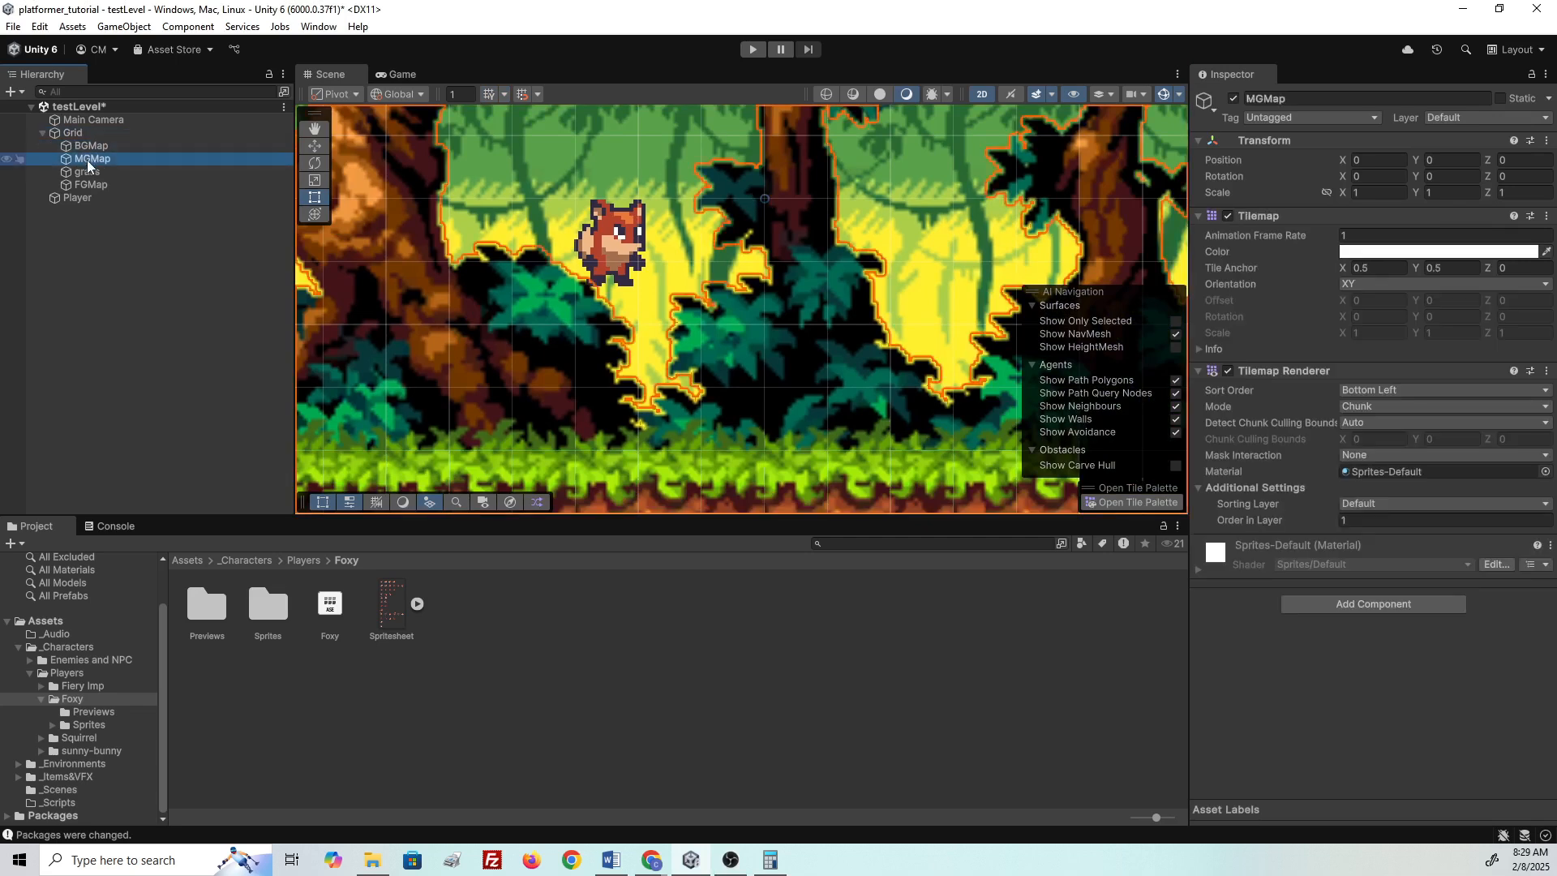
click(88, 172)
click(89, 185)
click(77, 198)
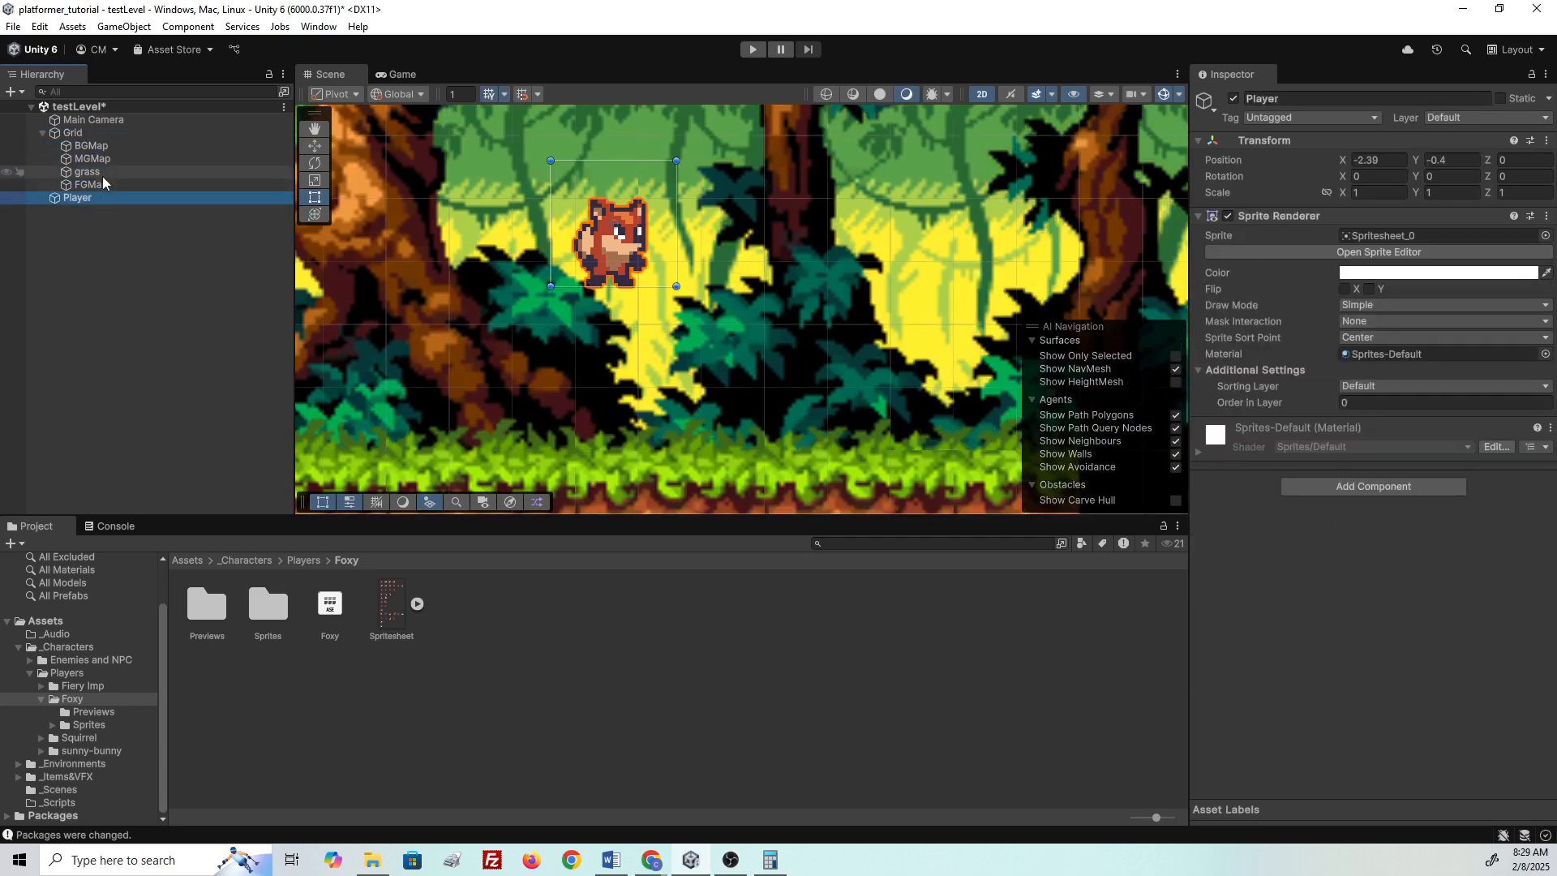
click(91, 159)
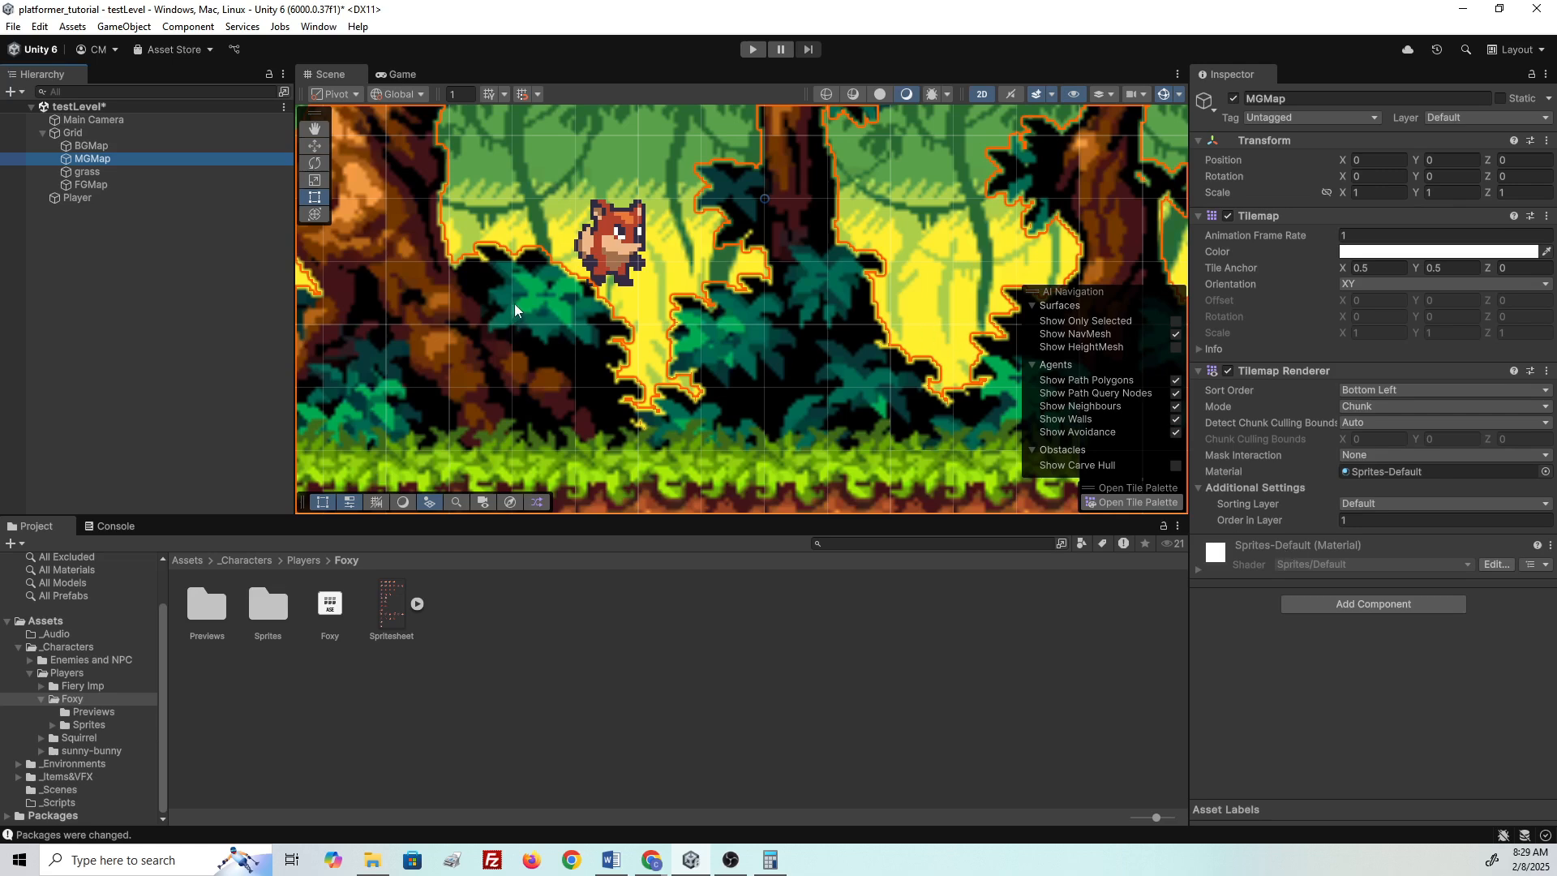
scroll(650, 307, down, 6)
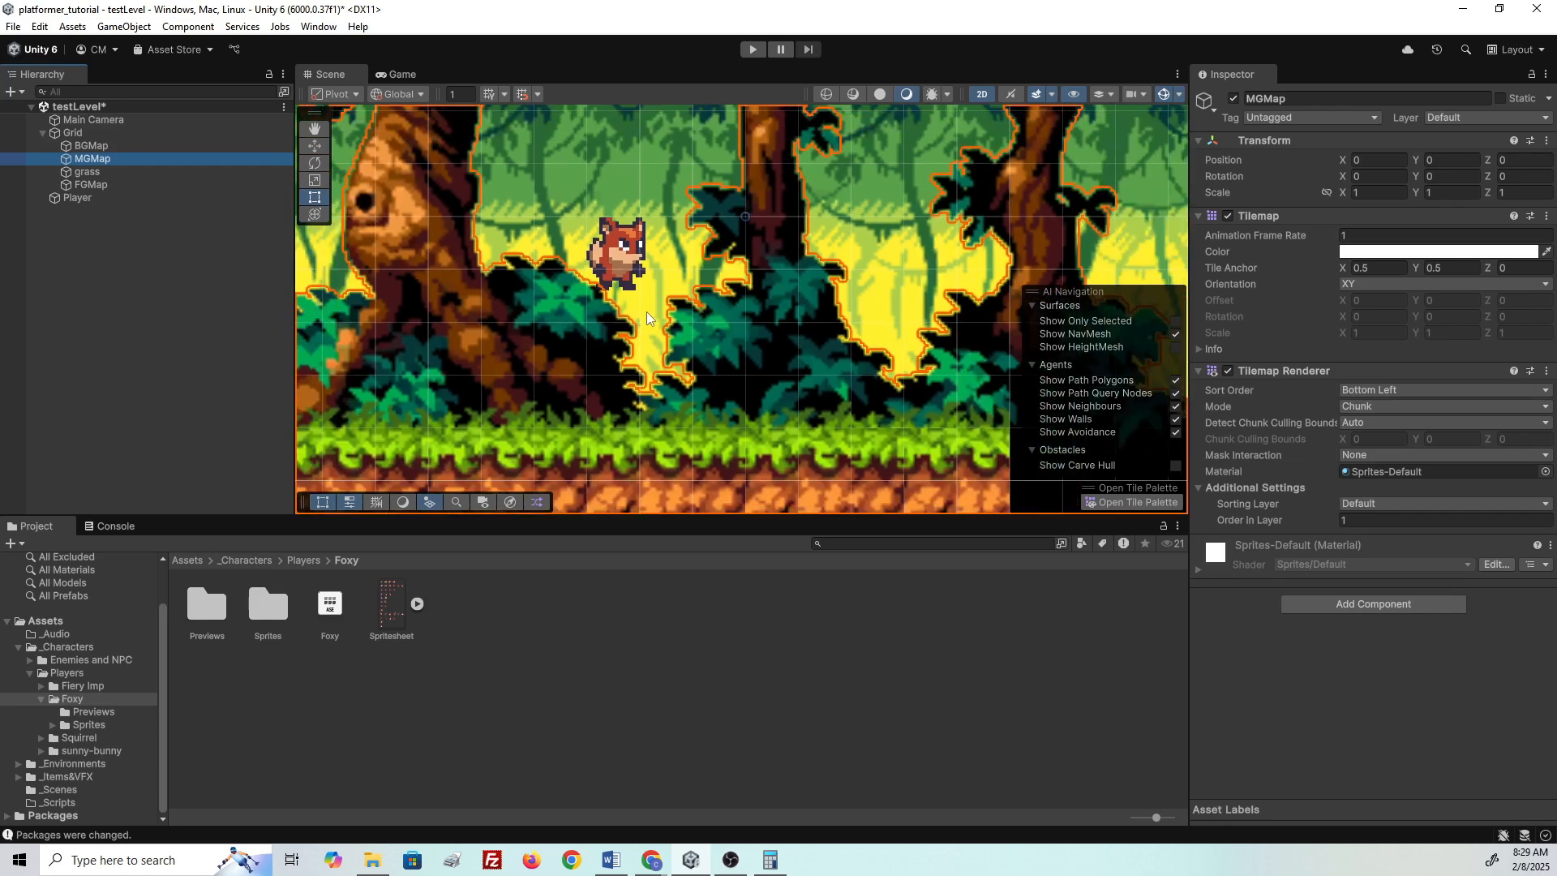
middle_drag(650, 308, 623, 368)
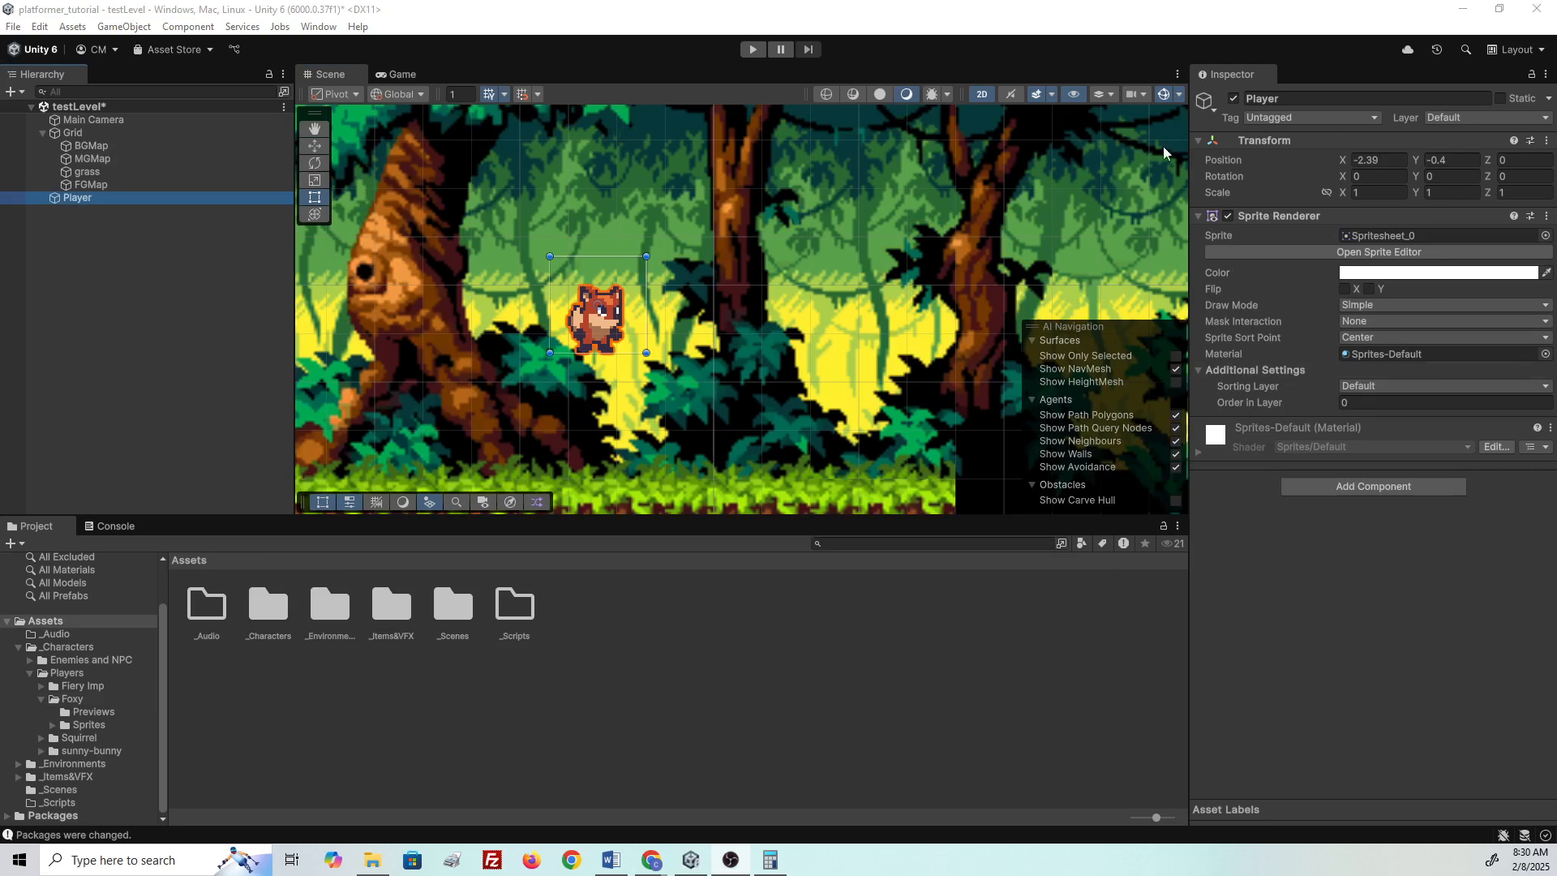
- From the Player's Sprite Renderer Sorting Layer list, choose Add Sorting Layer..
click(127, 159)
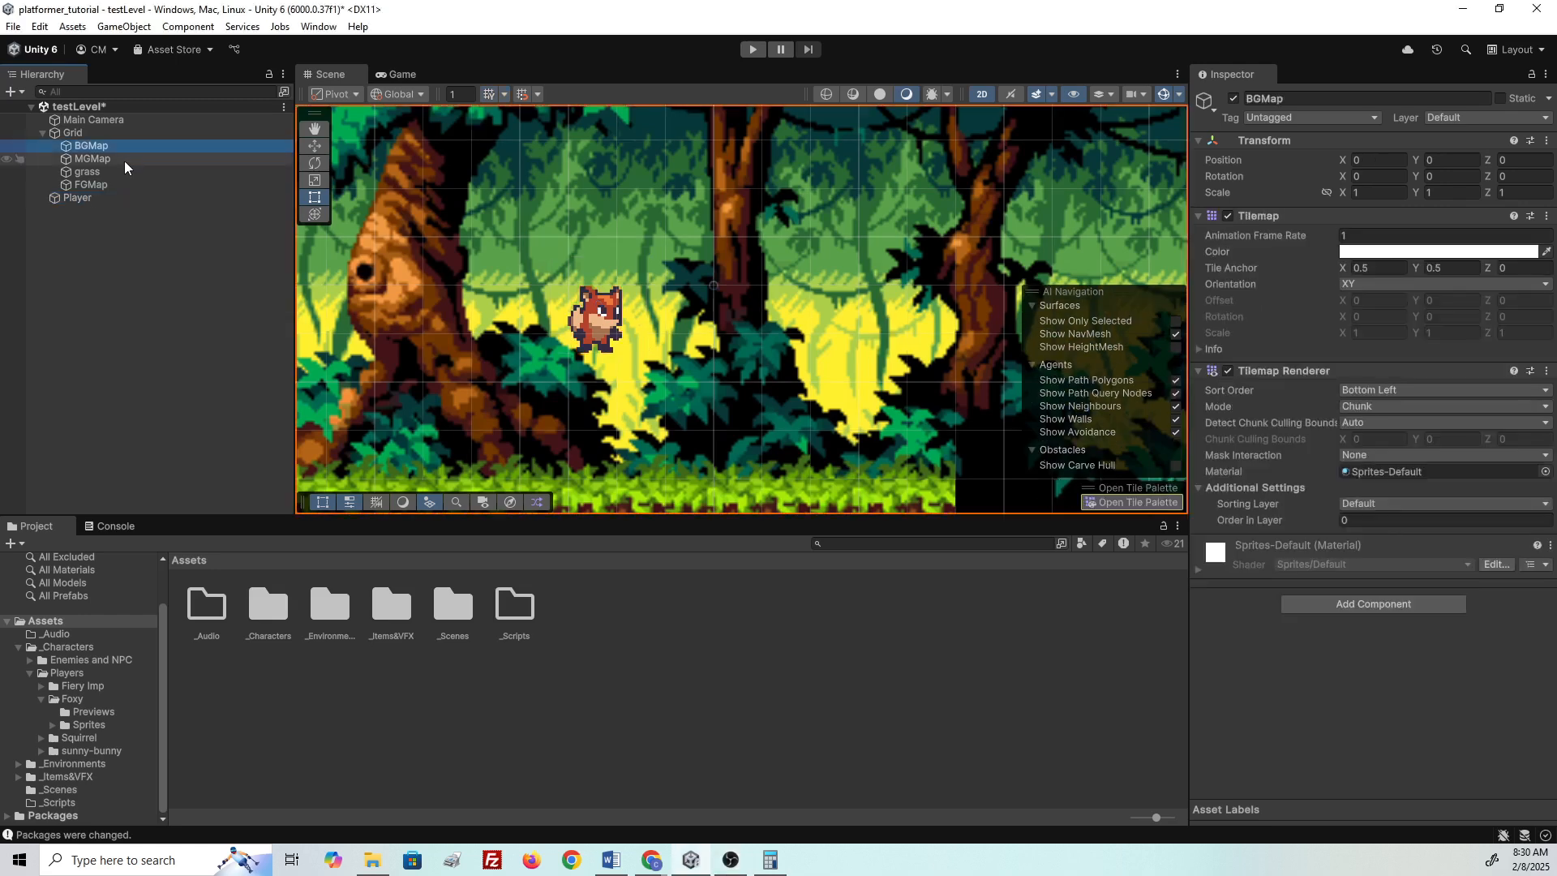
click(117, 200)
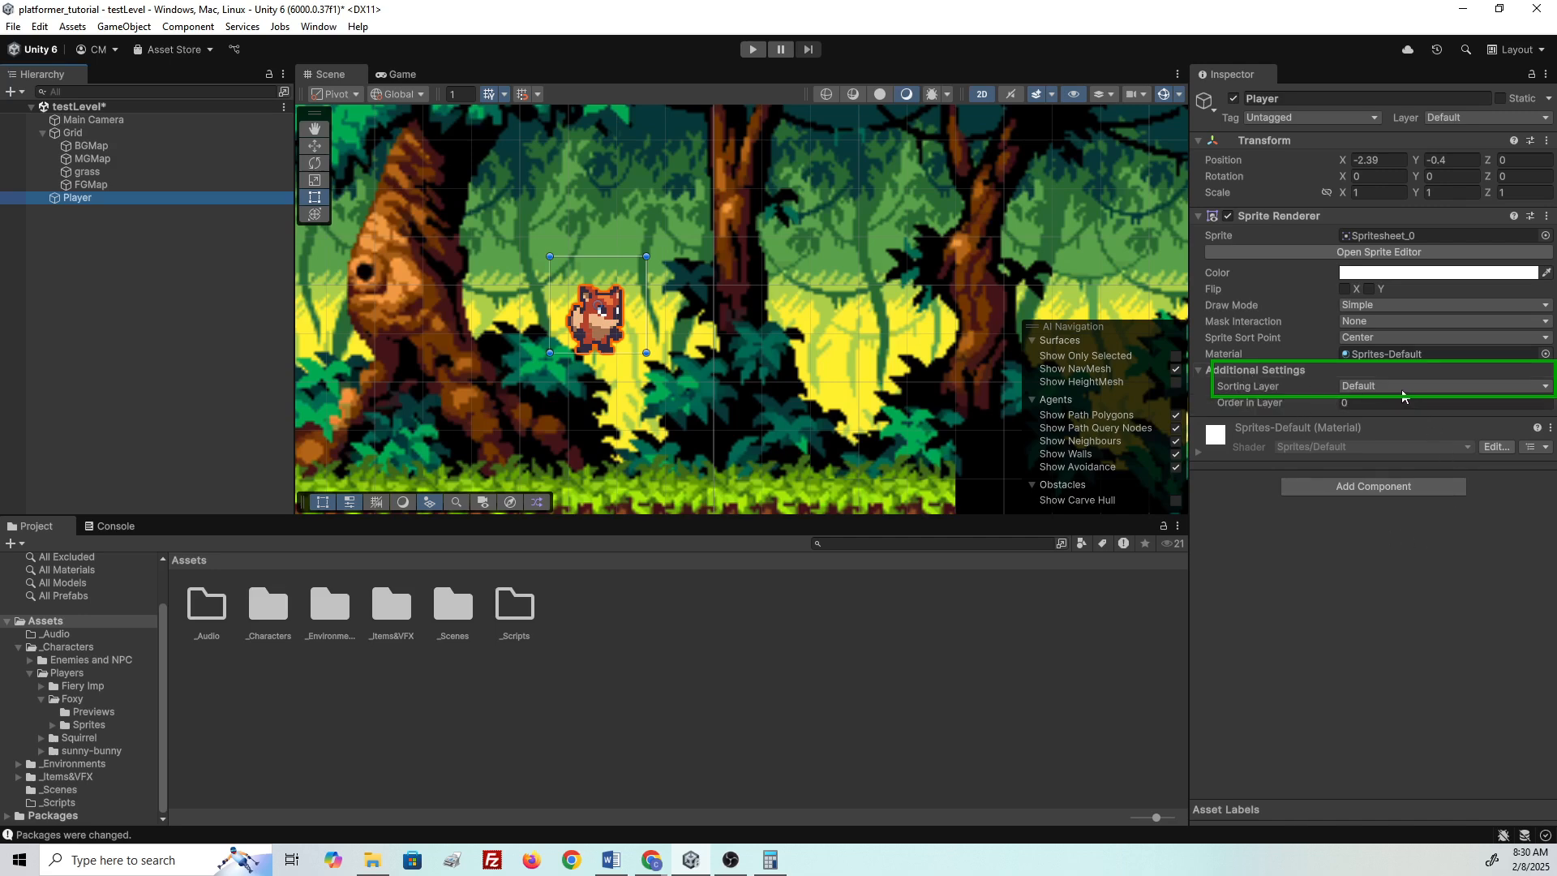
click(1402, 388)
click(1370, 428)
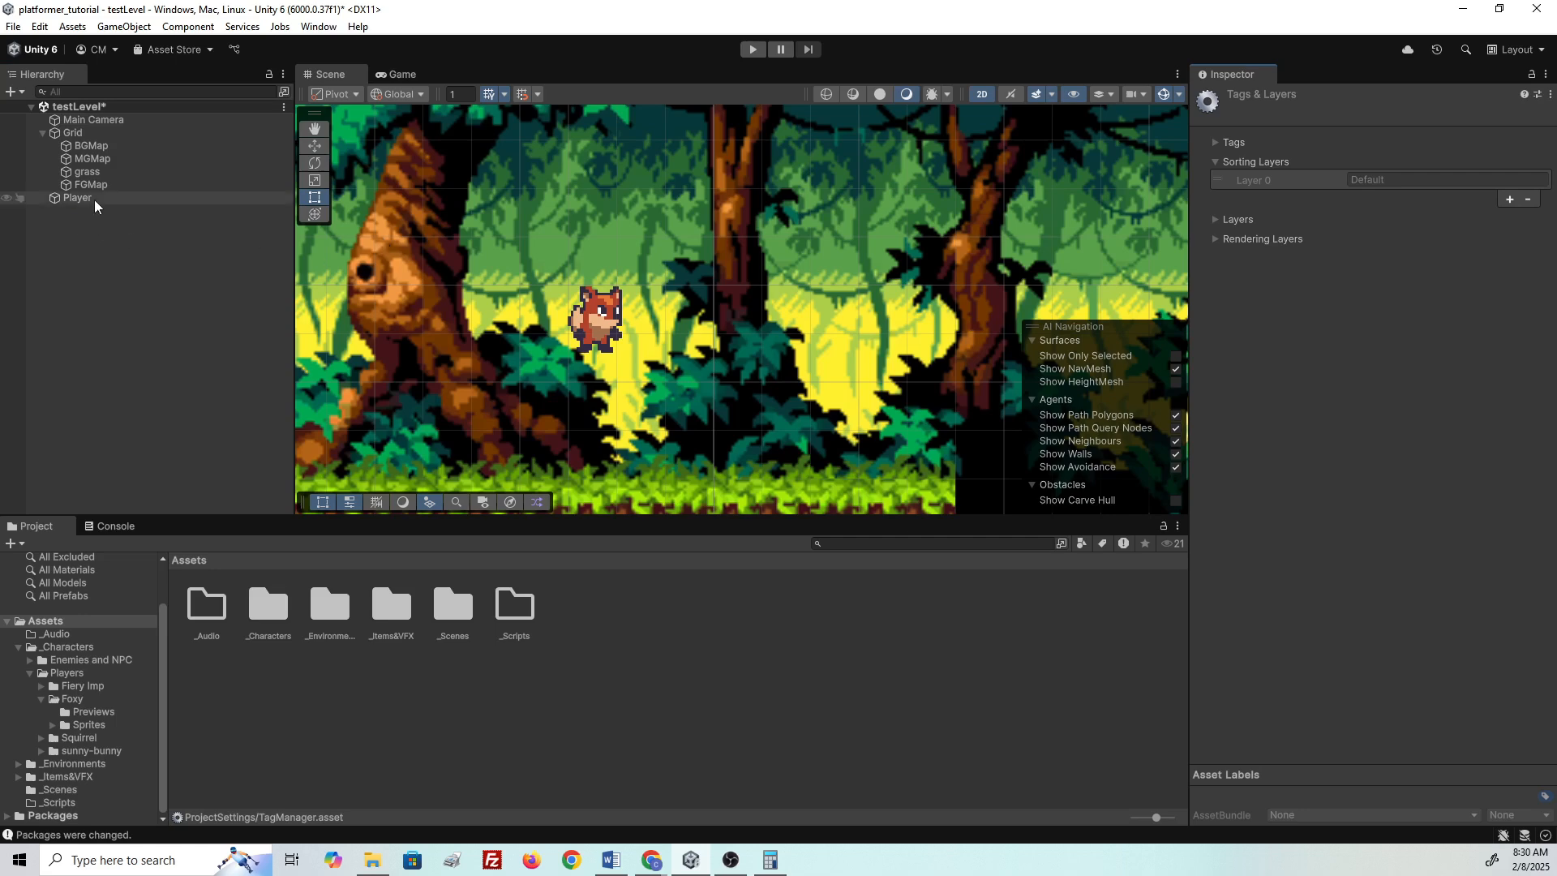
- Add three sorting layers named Player, Background and Foreground
click(1509, 198)
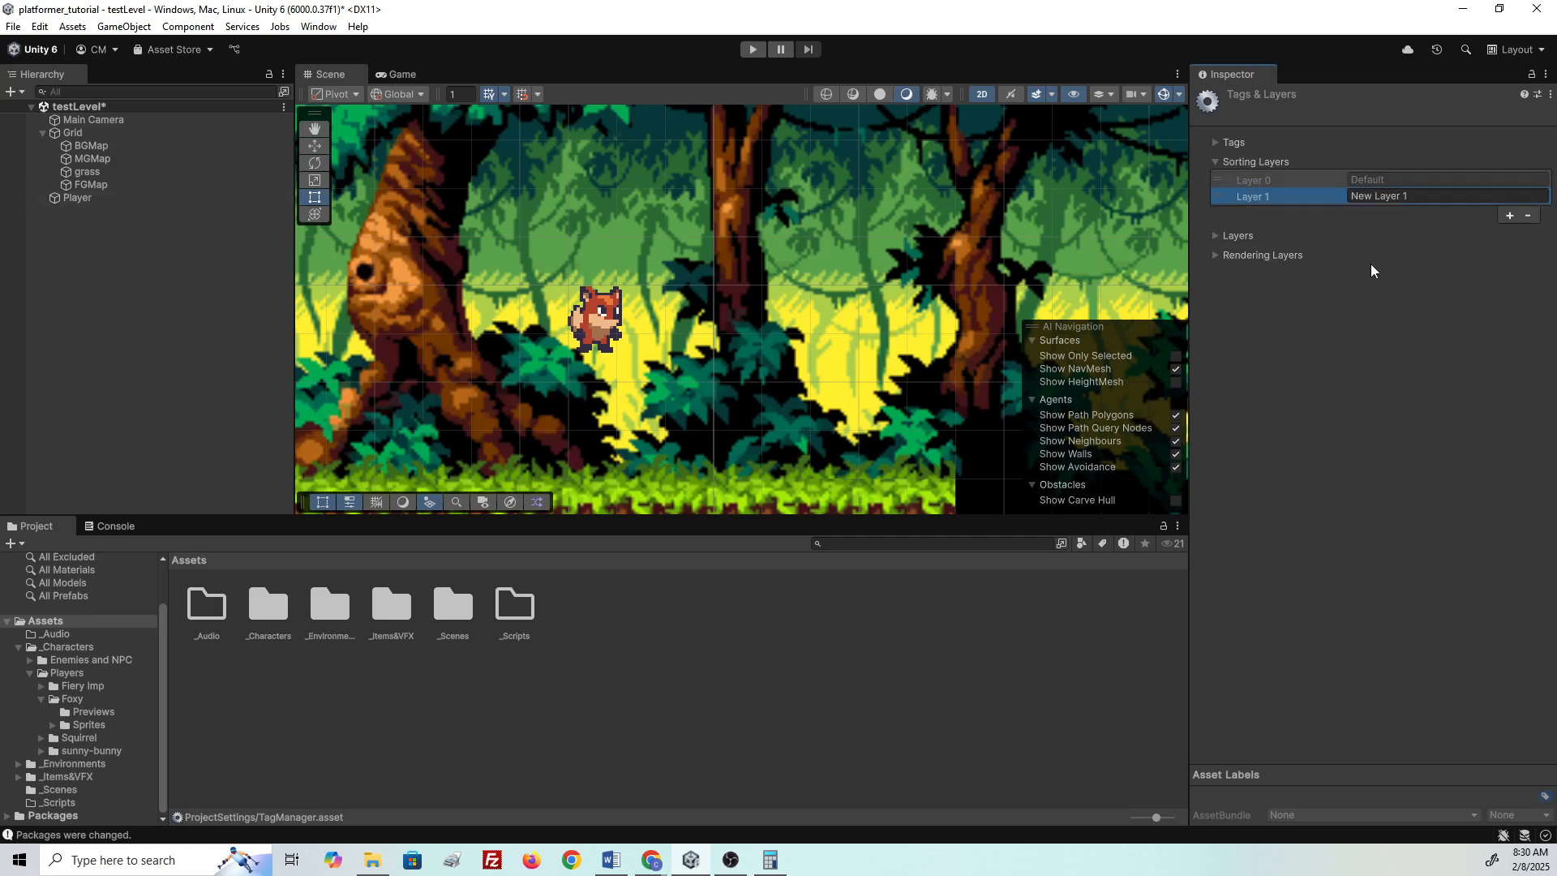
double_click(1388, 196)
triple_click(1395, 195)
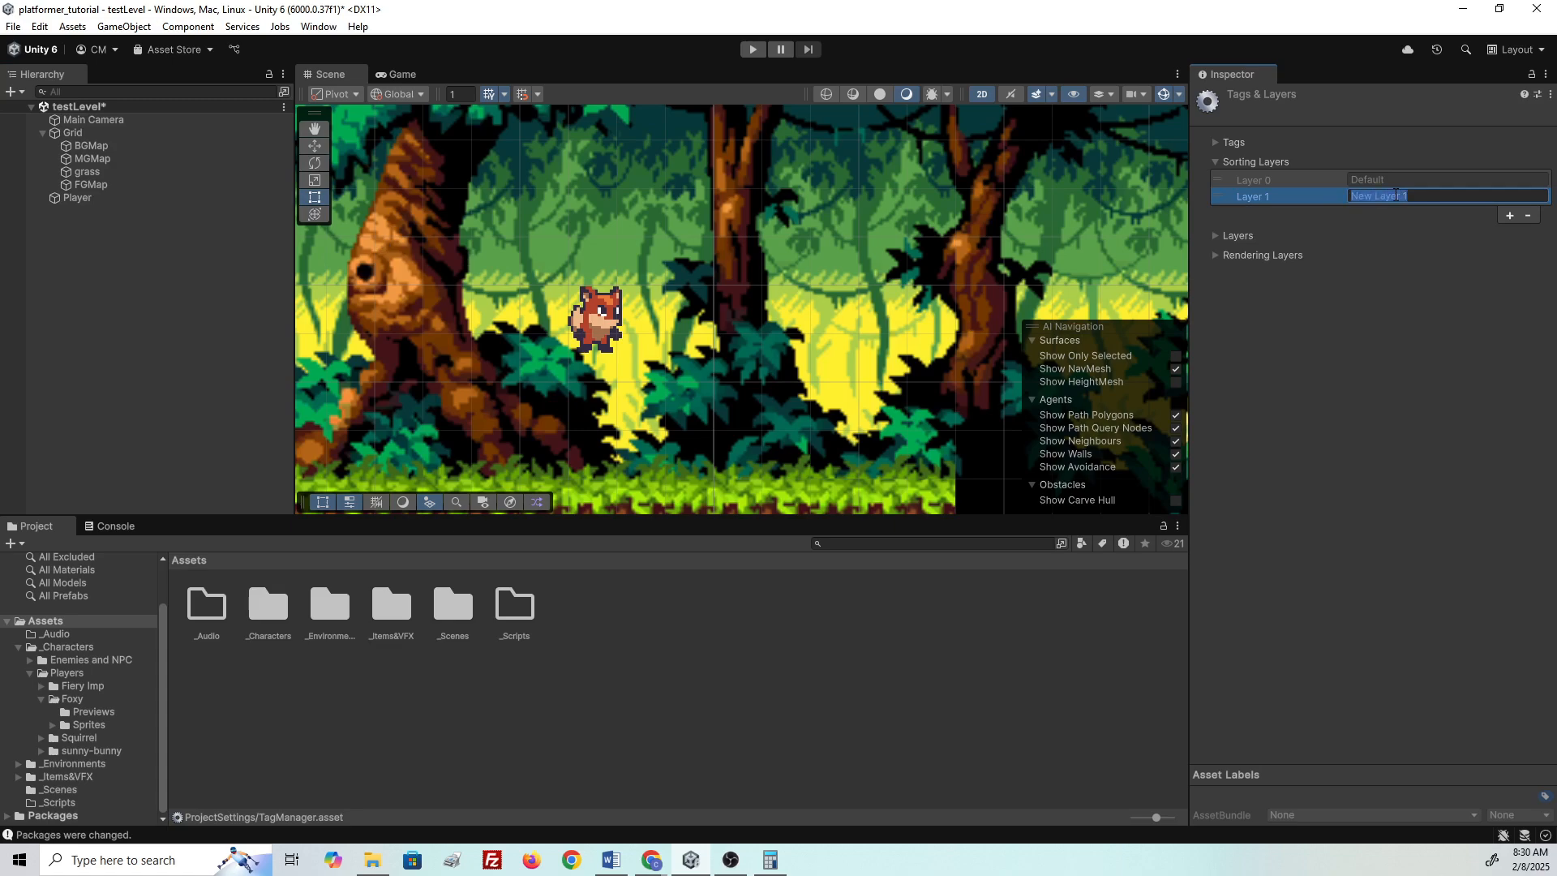
text(Player)
click(1509, 215)
triple_click(1356, 212)
text(bac)
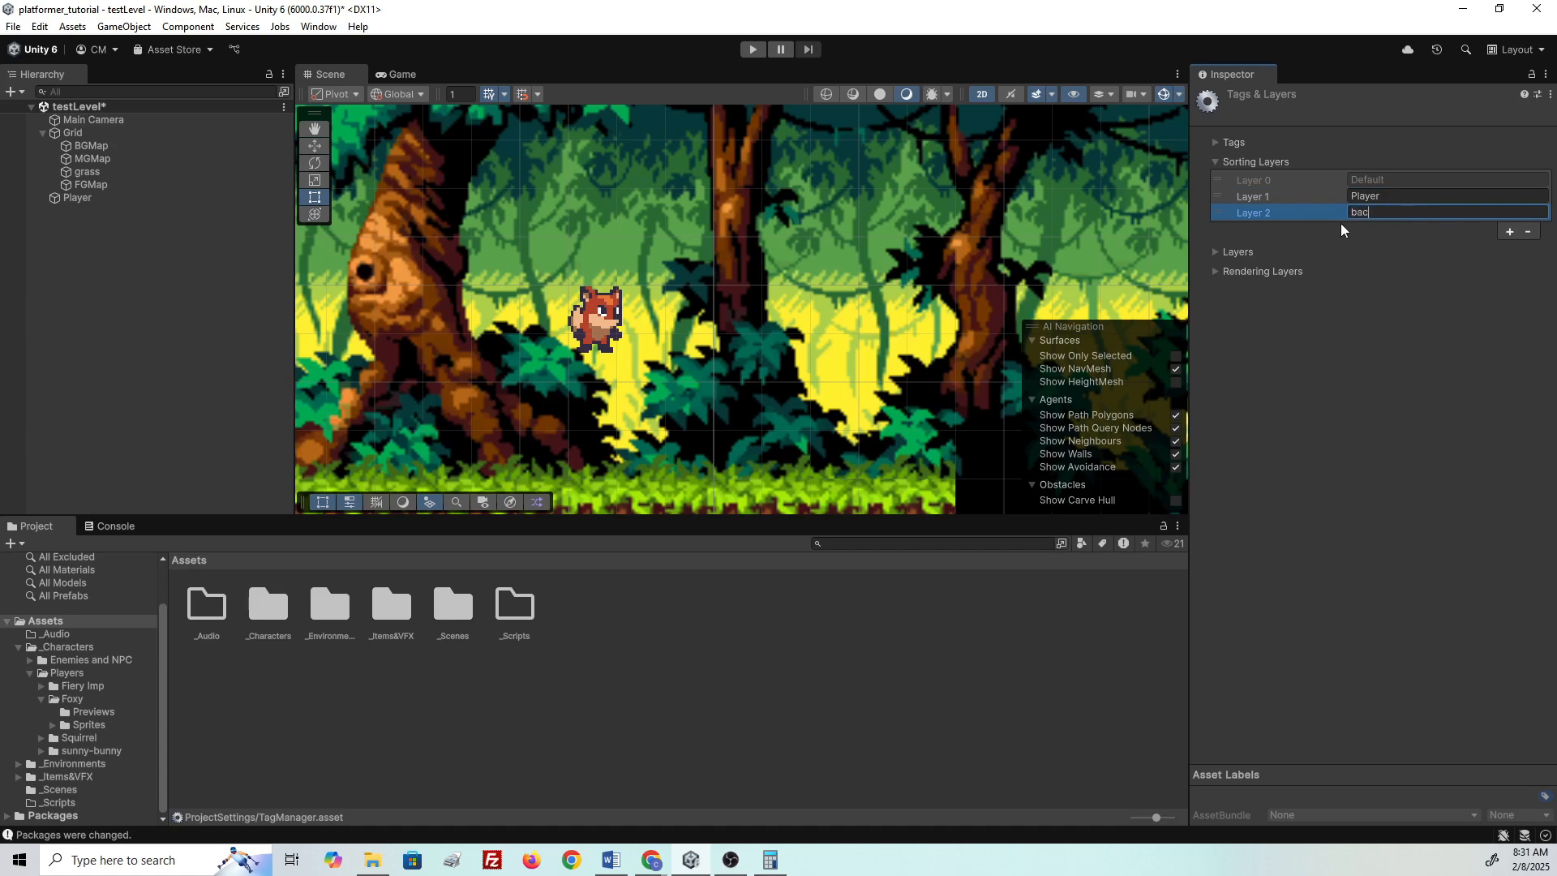
text(kgroun)
double_click(1421, 215)
text(d)
click(1510, 230)
click(1389, 226)
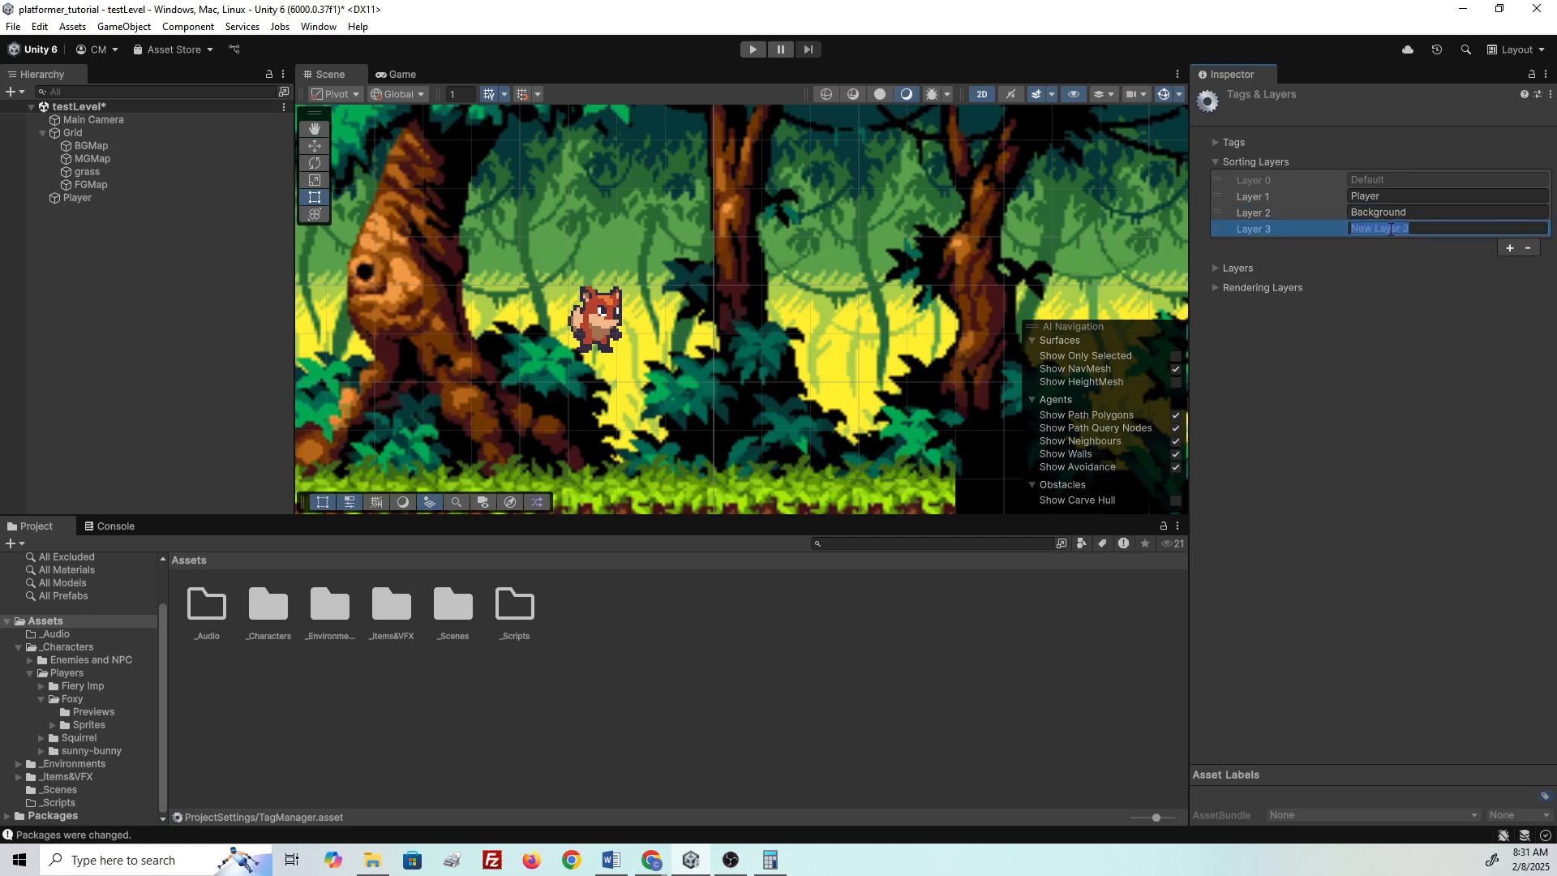
text(Foreground)
click(1423, 333)
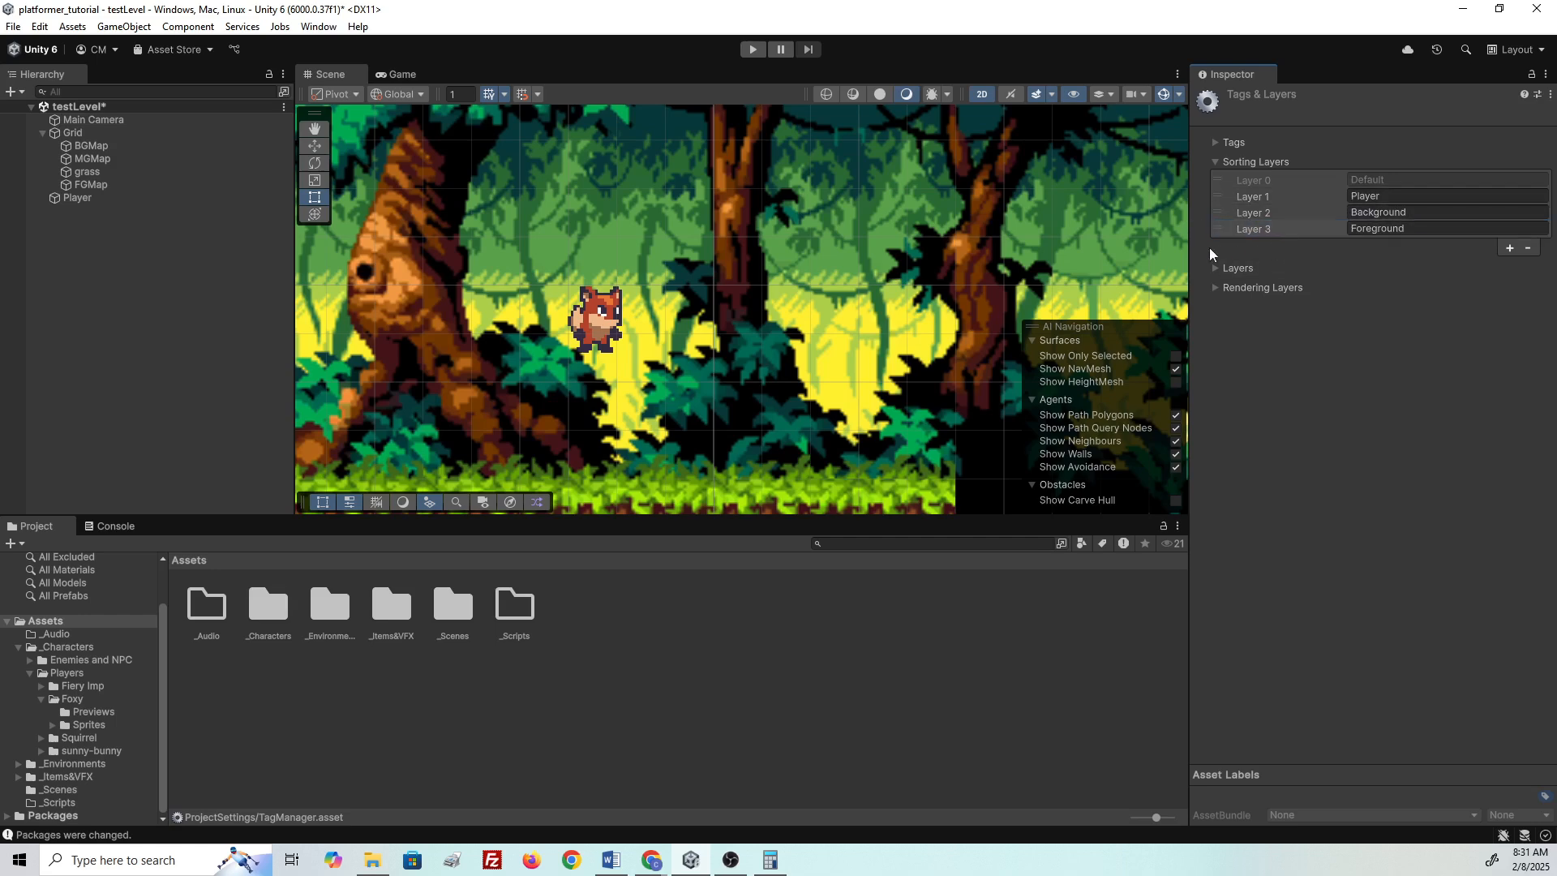
- Reorder the sorting layers to Background, Default, Foreground, Player
drag(1222, 216, 1226, 181)
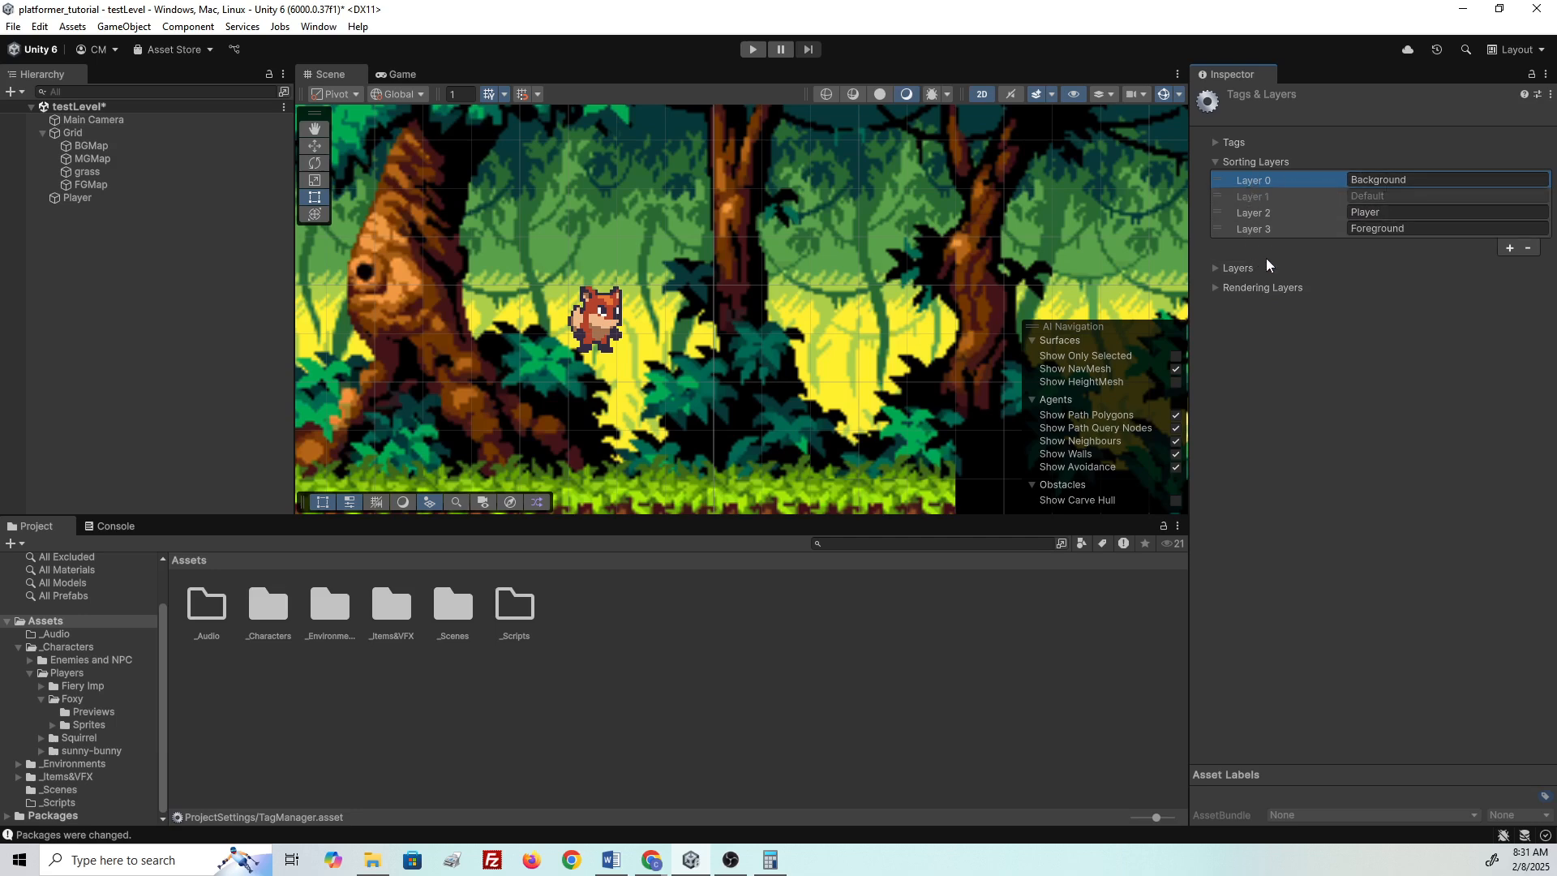
click(1216, 231)
drag(1217, 231, 1217, 213)
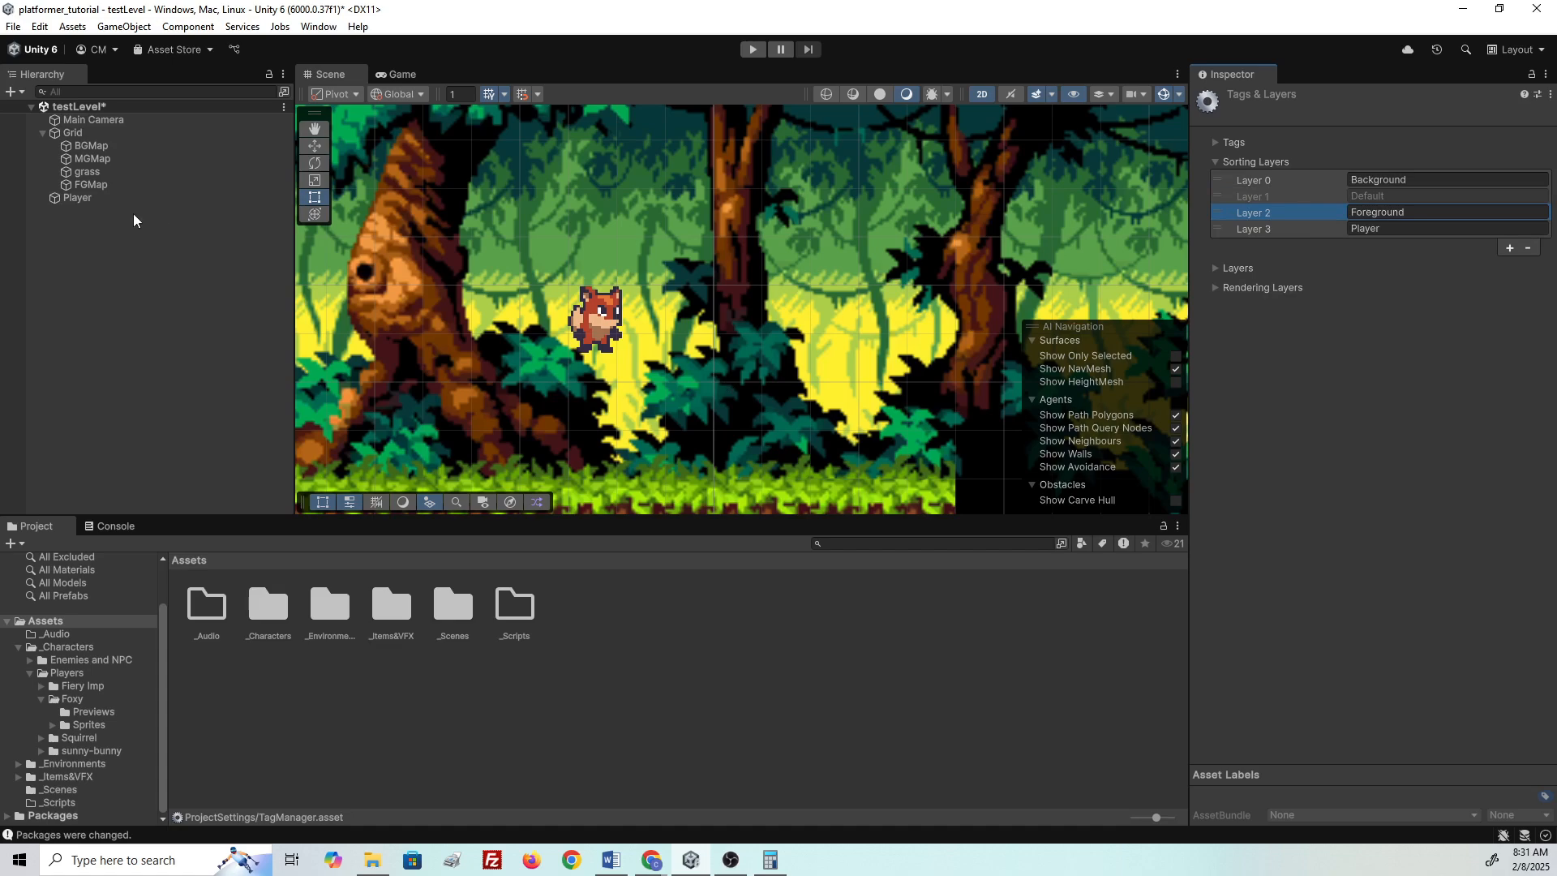
- Put the Player sprite on the Player sorting layer
click(105, 203)
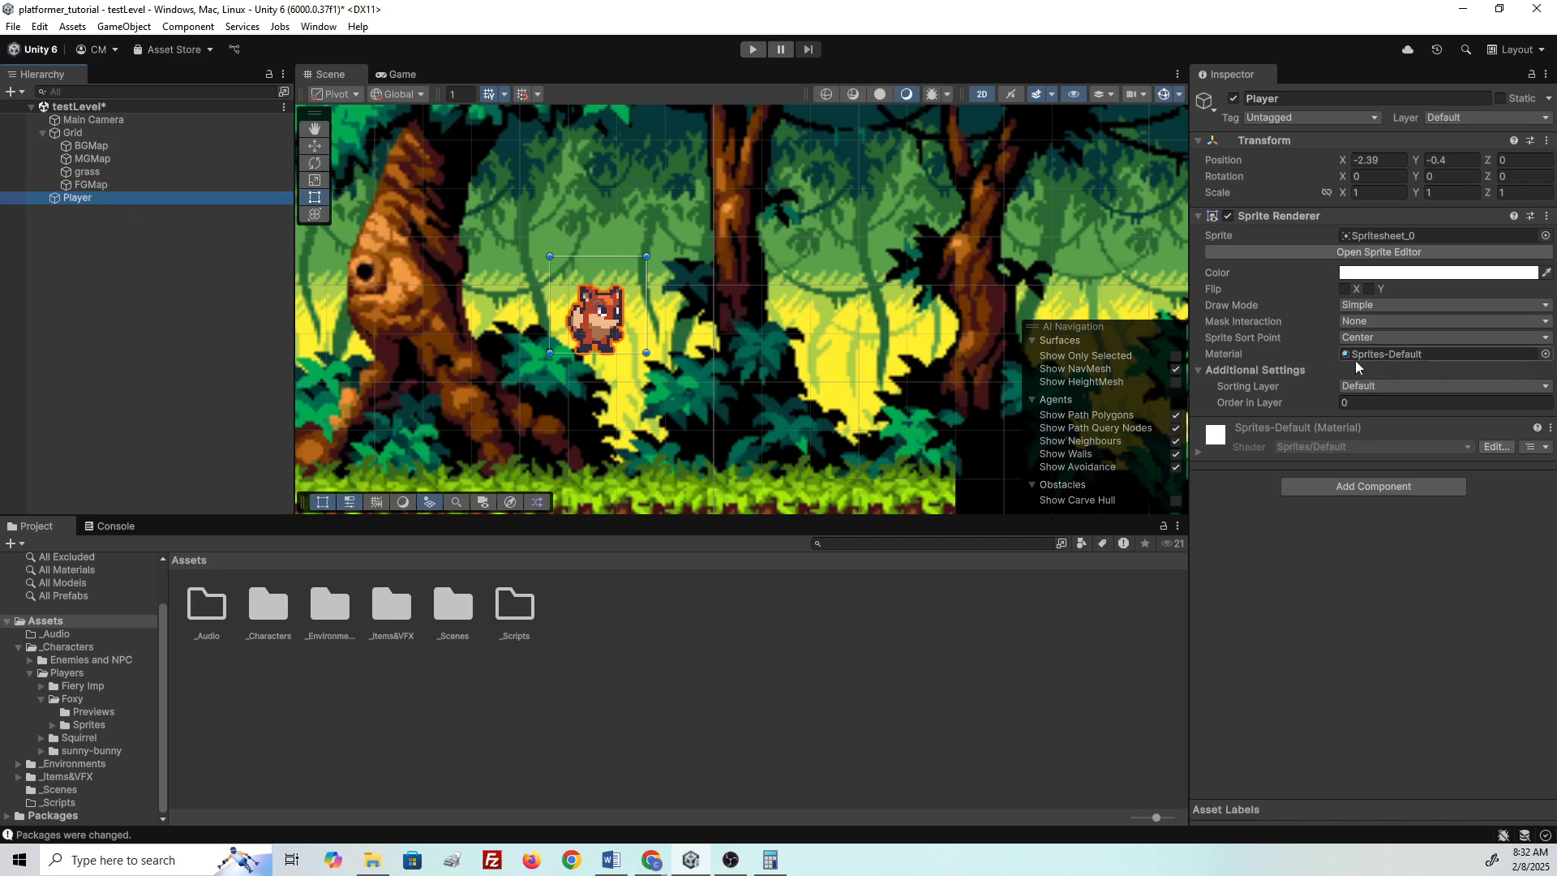
click(1370, 386)
click(1379, 456)
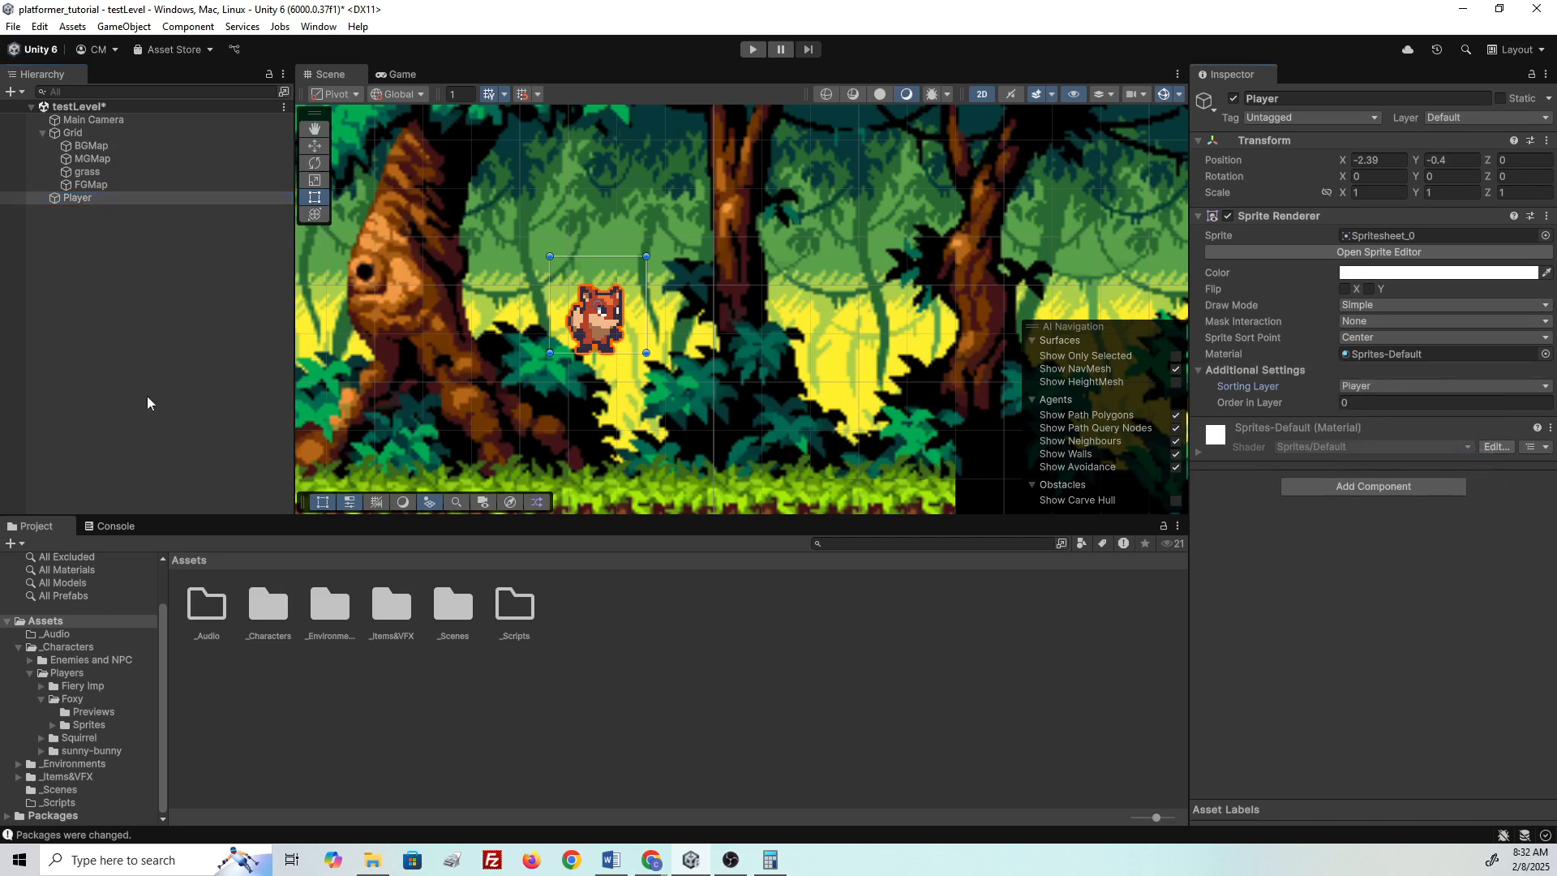
- Assign the FGMap tilemap to the Foreground sorting layer
click(122, 185)
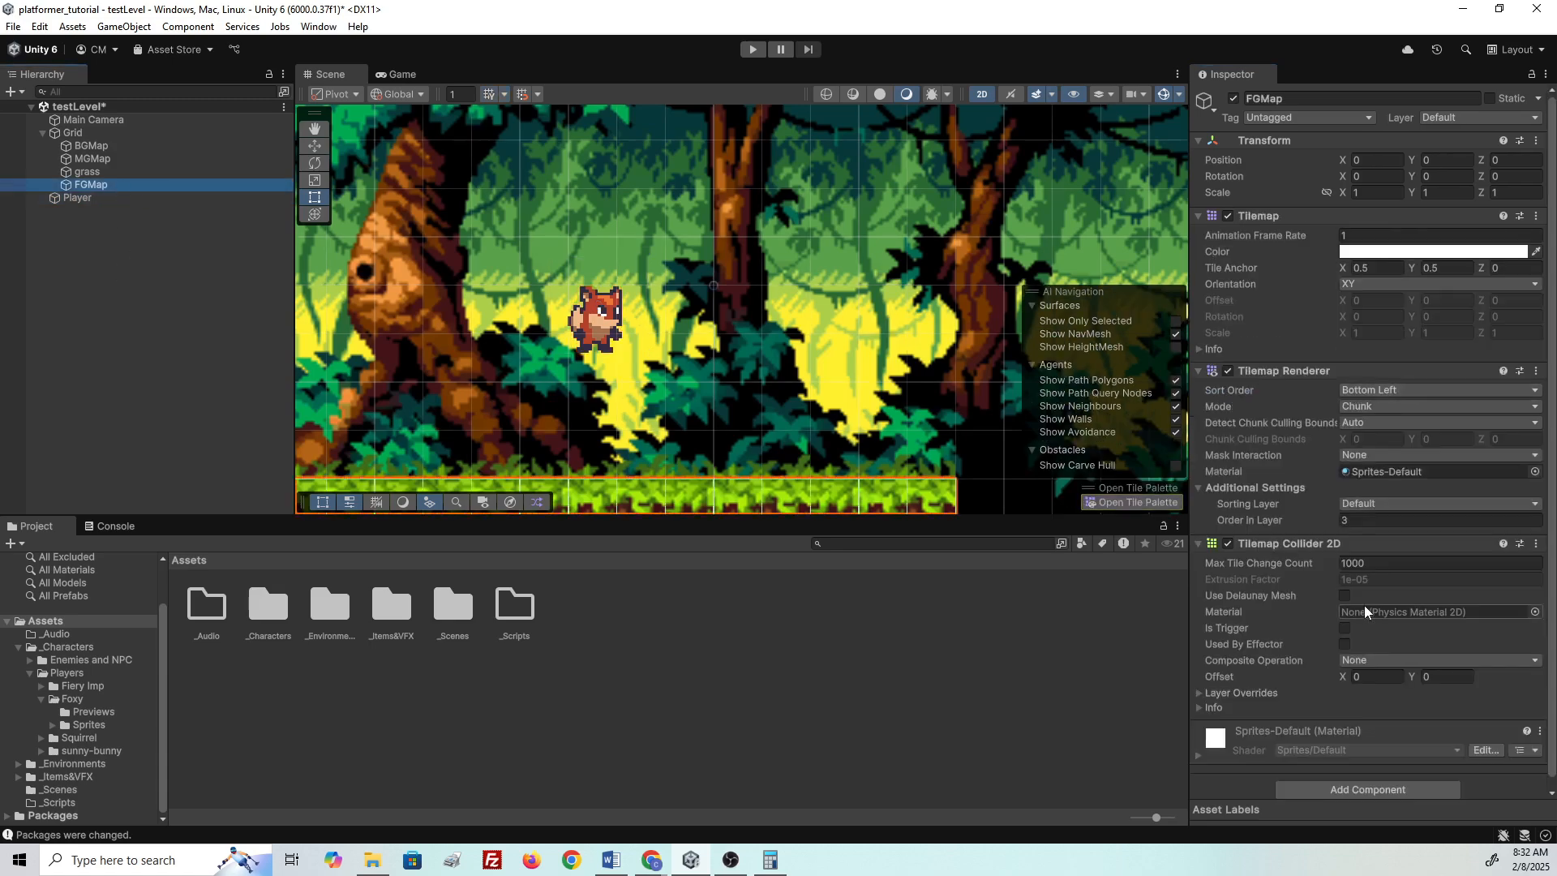
click(1393, 506)
click(1387, 560)
click(1373, 522)
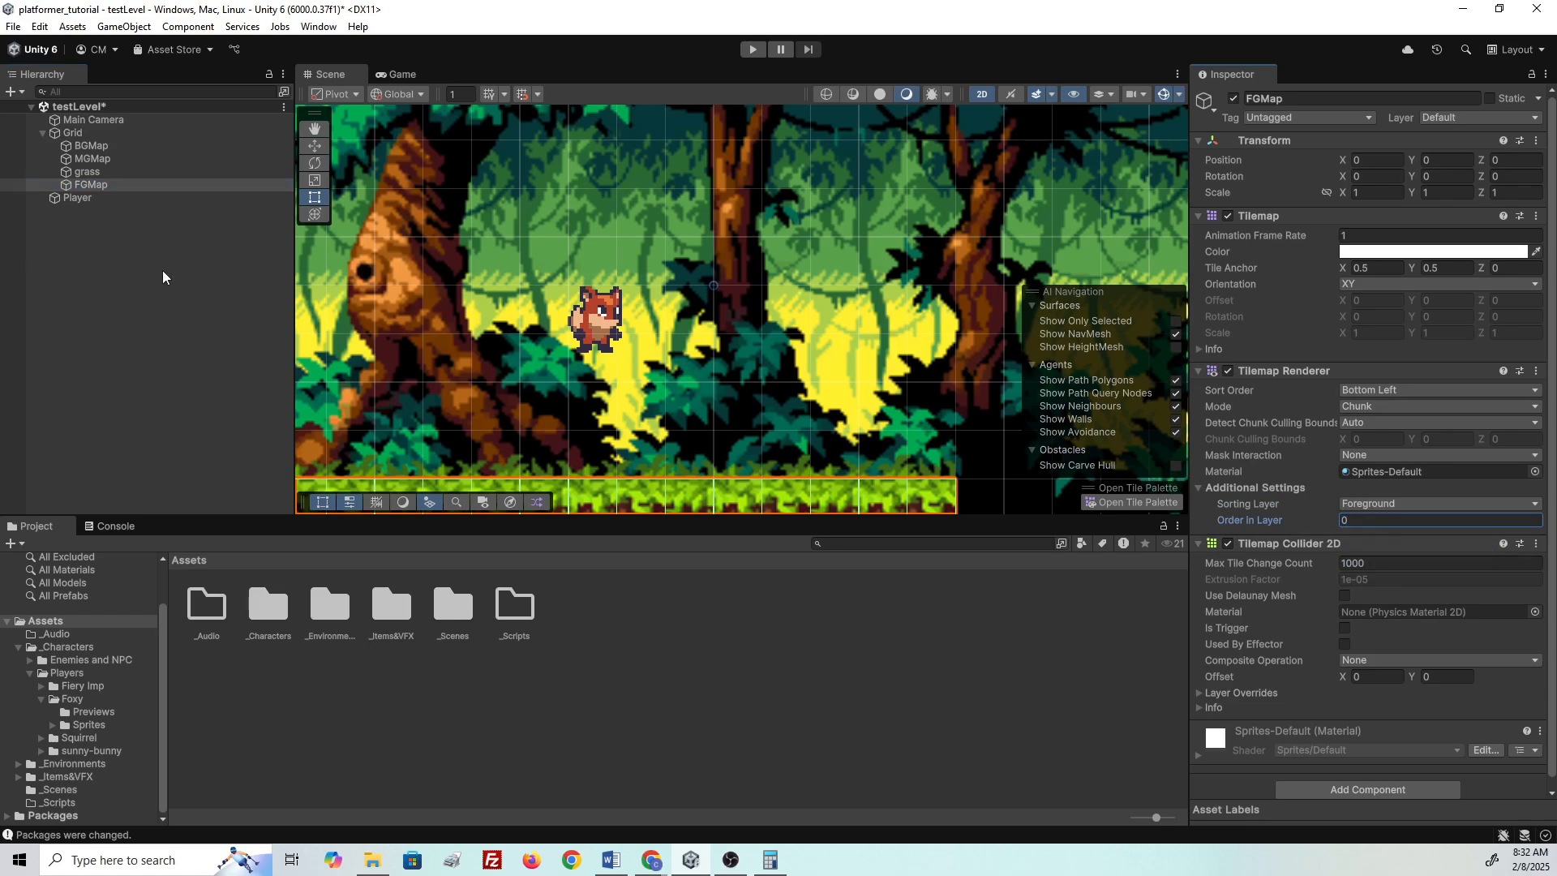
middle_drag(430, 431, 458, 296)
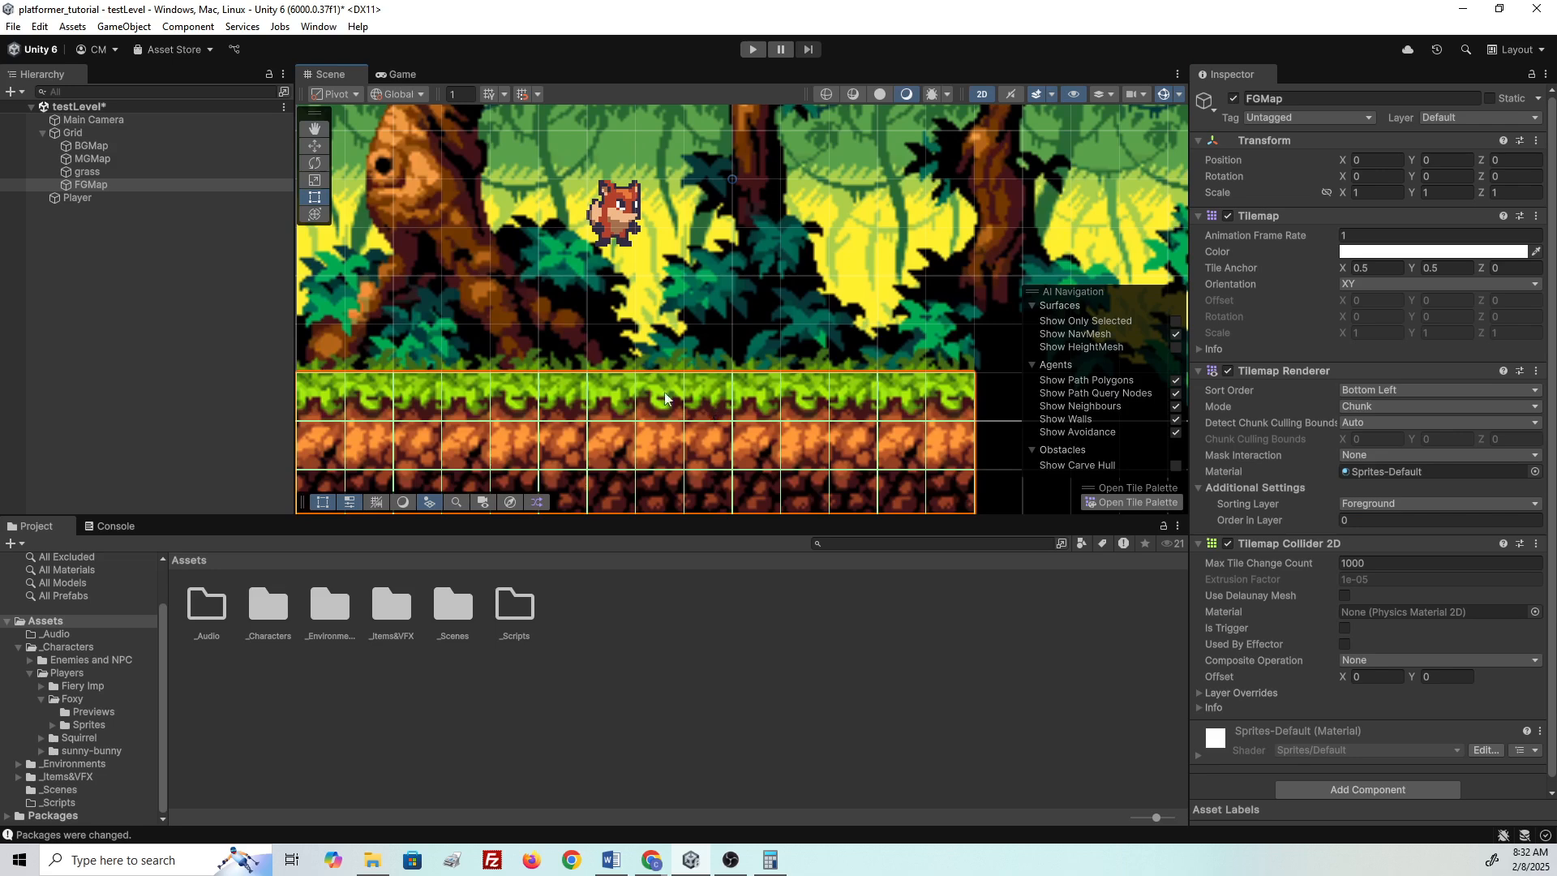
- Multi-select BGMap, MGMap and grass and set their Sorting Layer to Background
click(102, 172)
click(106, 160)
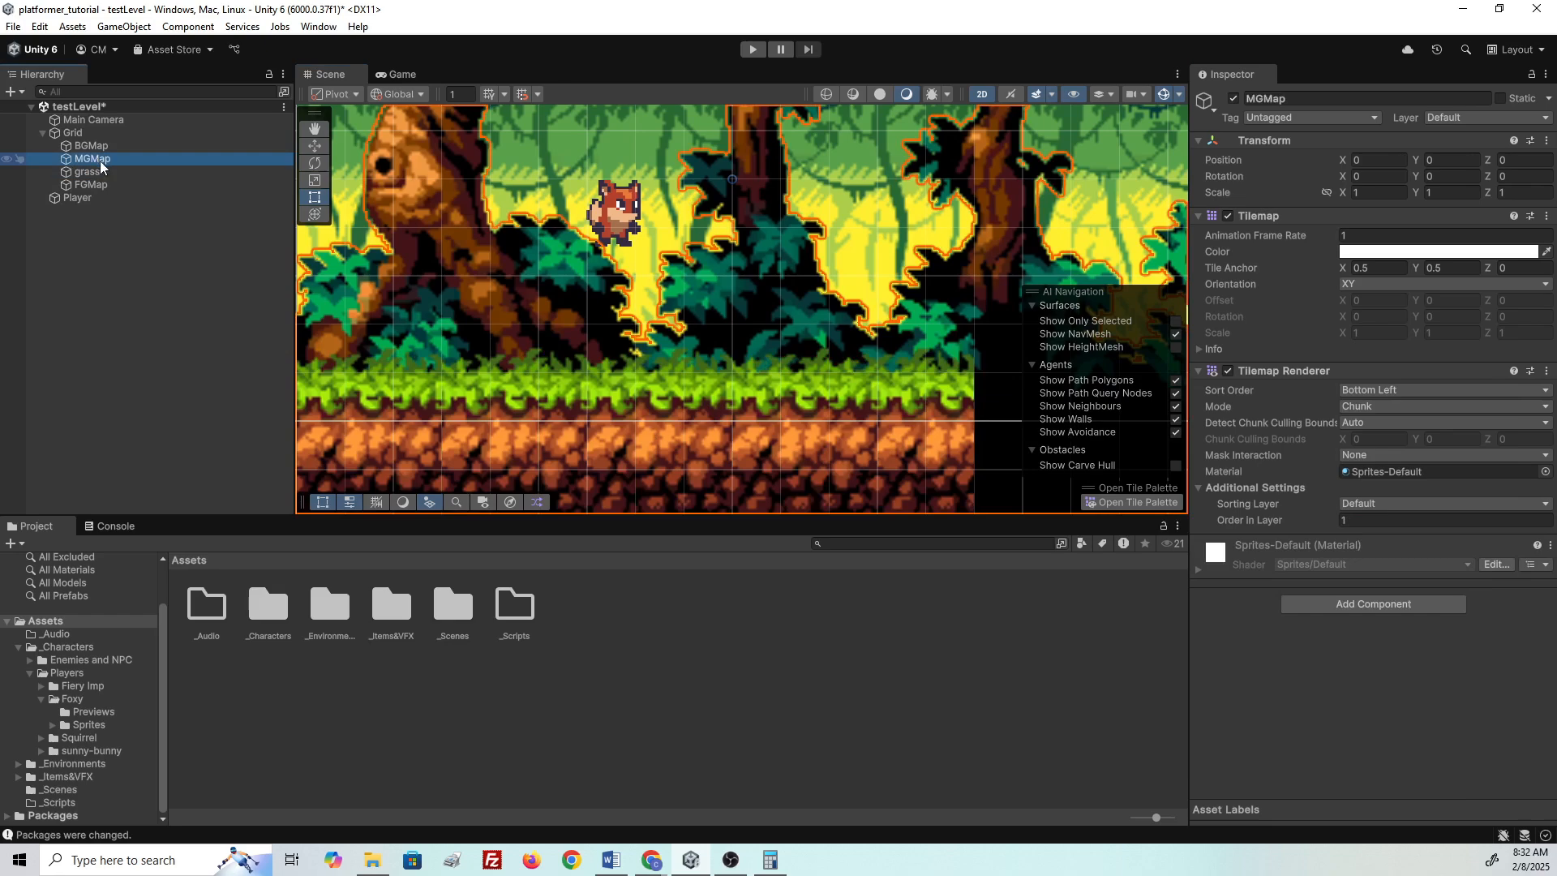
click(96, 147)
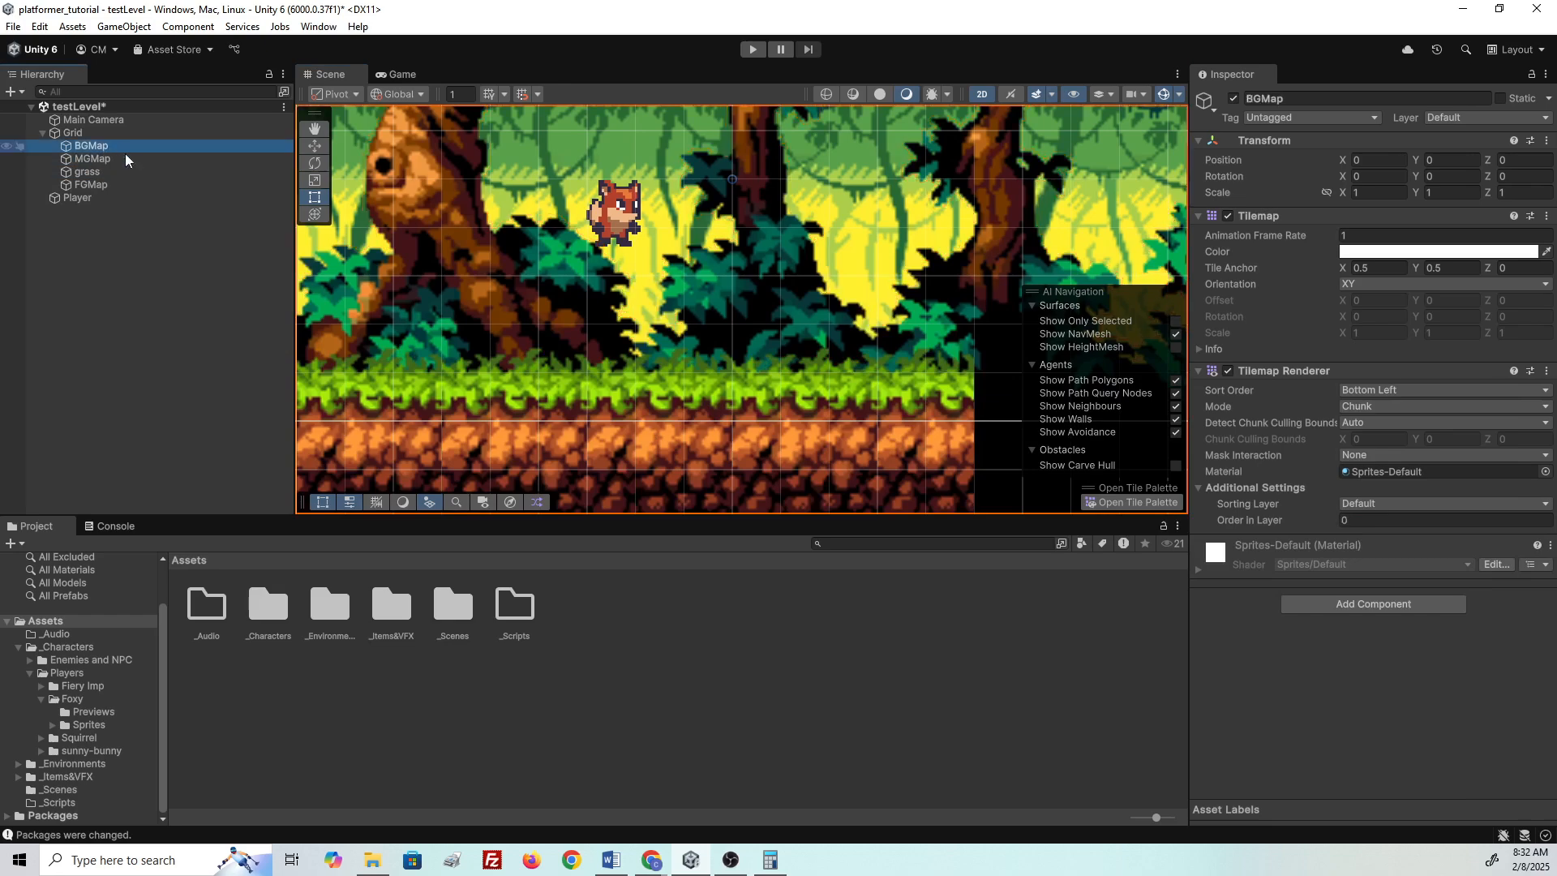
click(82, 173)
click(113, 147)
shift+click(90, 172)
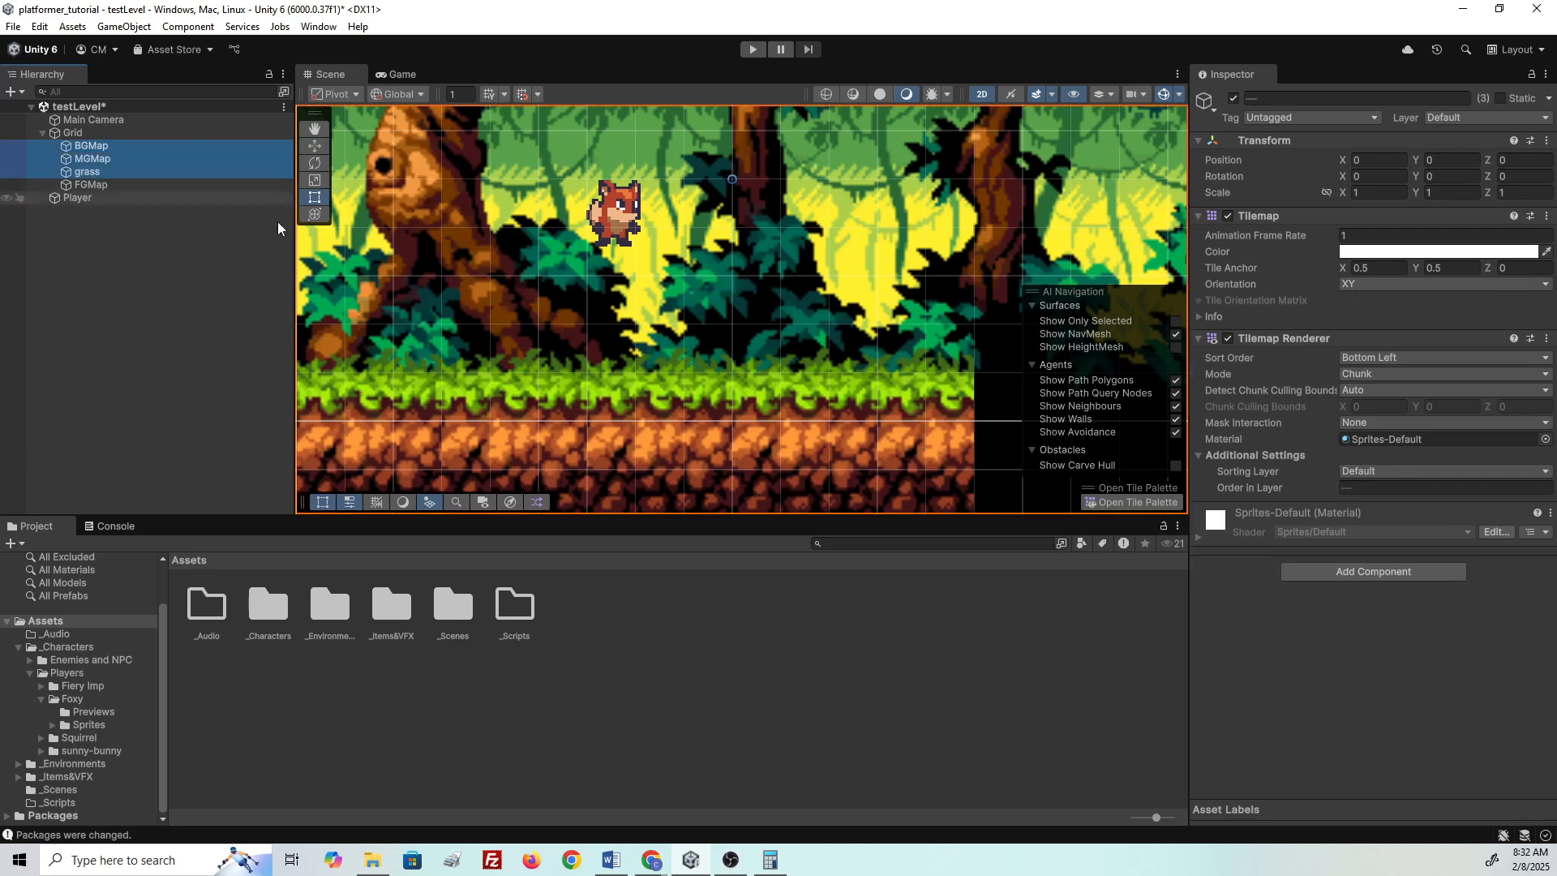
click(1413, 471)
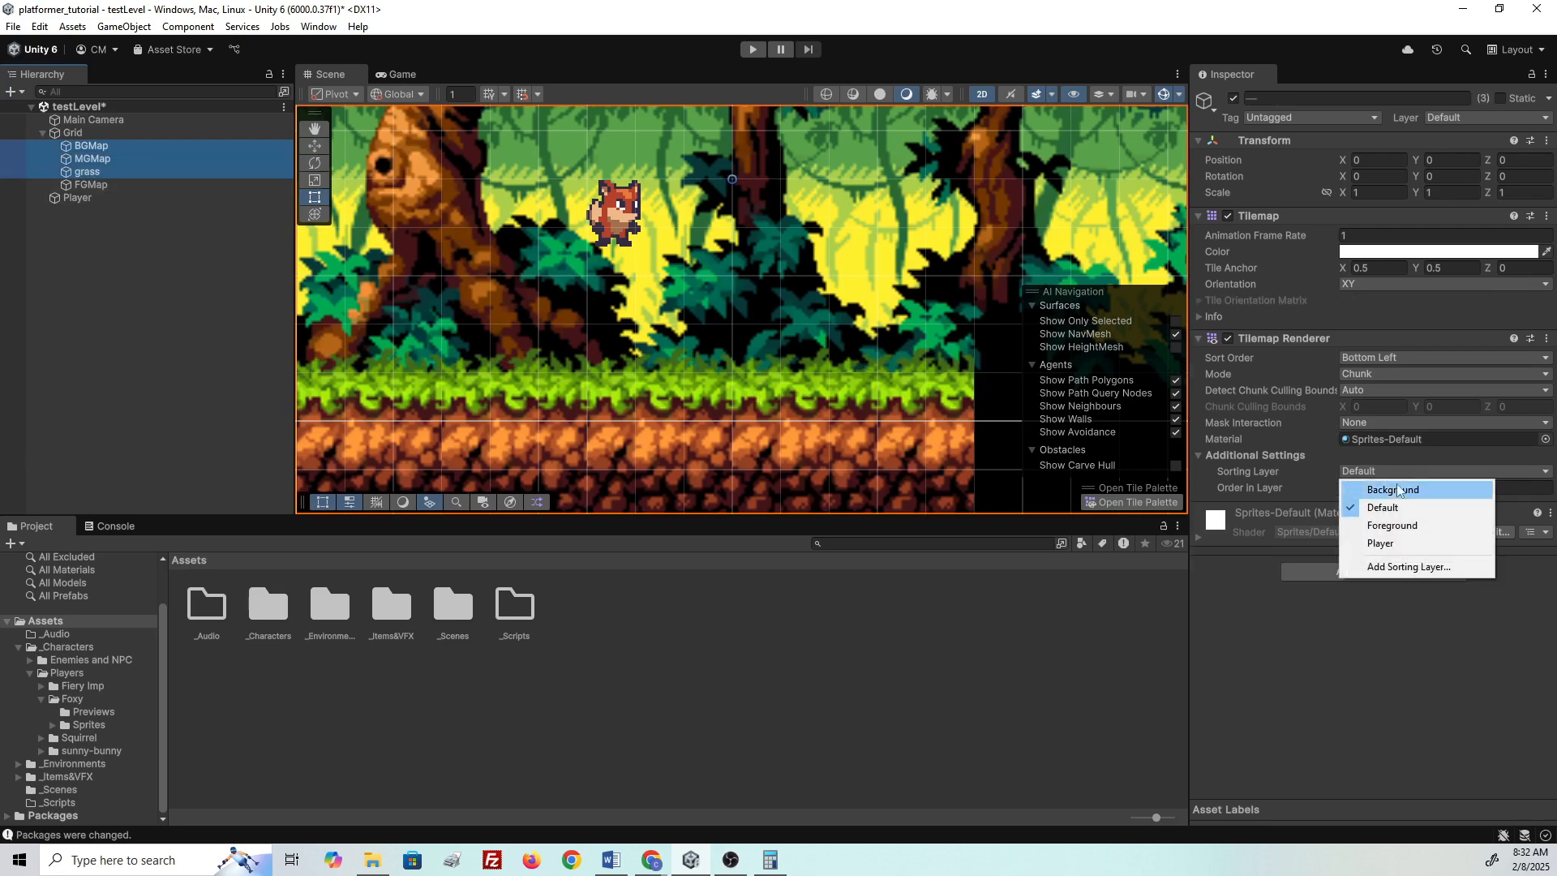
click(1395, 490)
- Check BGMap, MGMap and grass individually to confirm their Background sorting settings
click(181, 338)
click(106, 147)
click(110, 160)
click(115, 173)
click(114, 159)
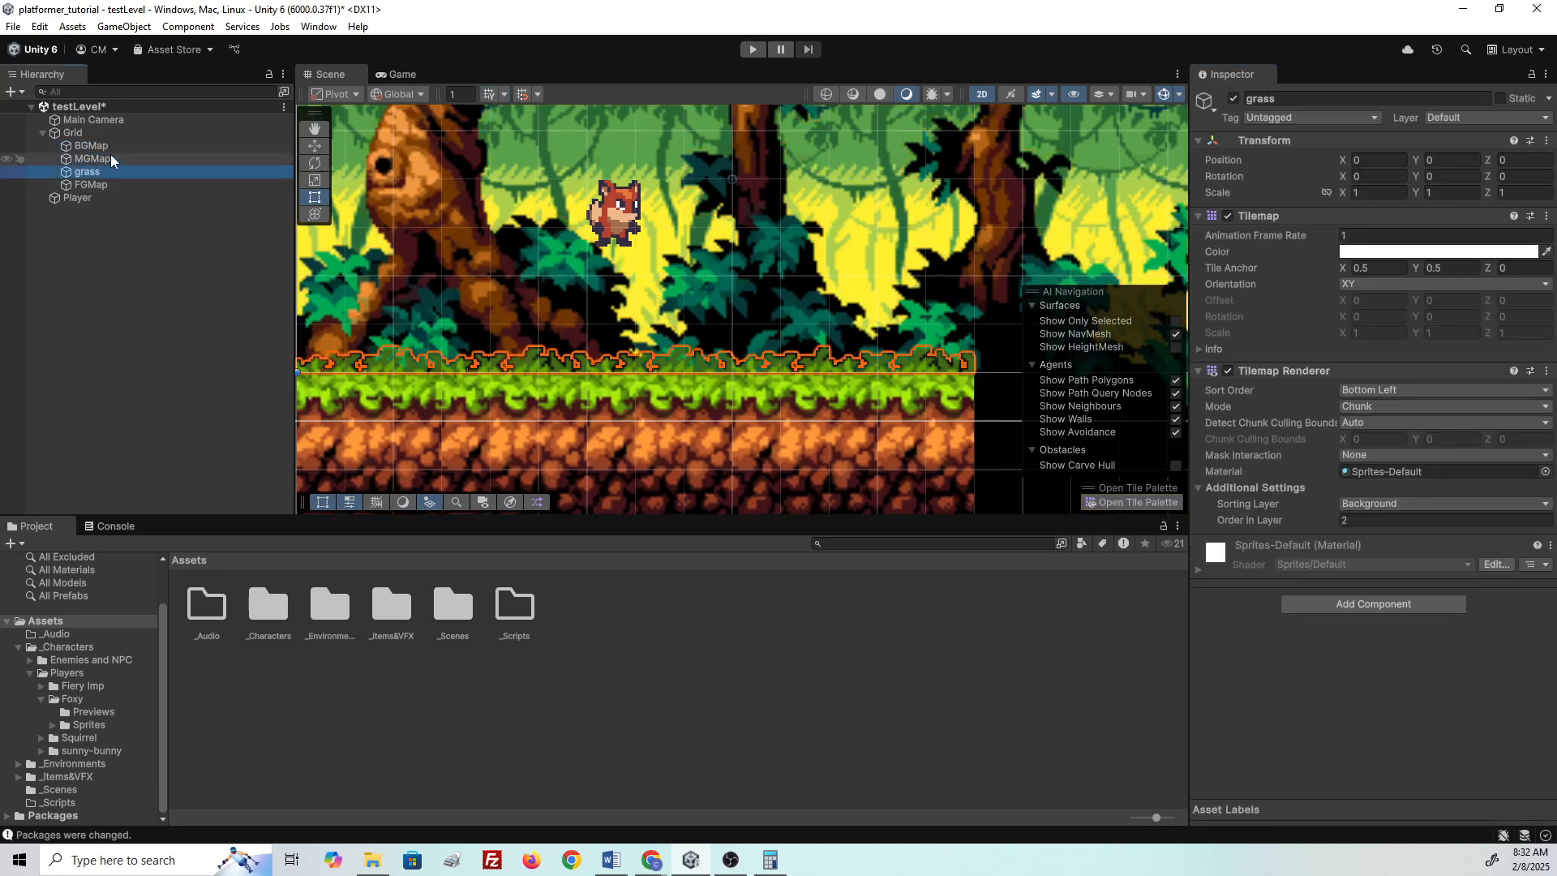
double_click(115, 159)
click(117, 173)
click(114, 149)
scroll(536, 333, up, 8)
scroll(534, 335, up, 10)
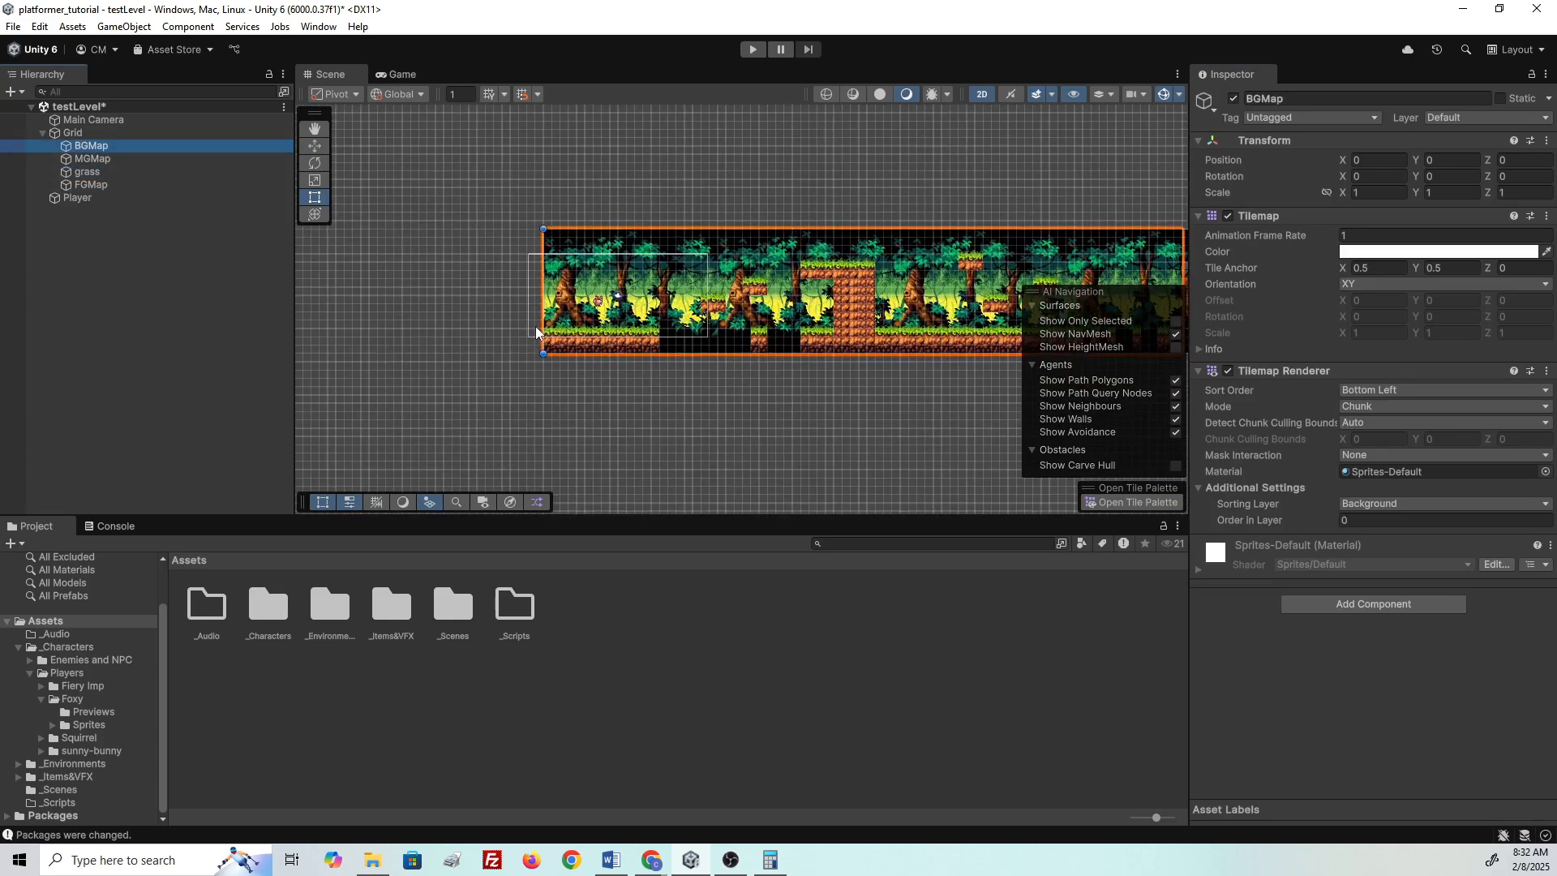
- Frame MGMap and set its Order in Layer to -1 as a test
click(114, 159)
click(119, 171)
click(122, 159)
double_click(123, 161)
scroll(521, 390, up, 8)
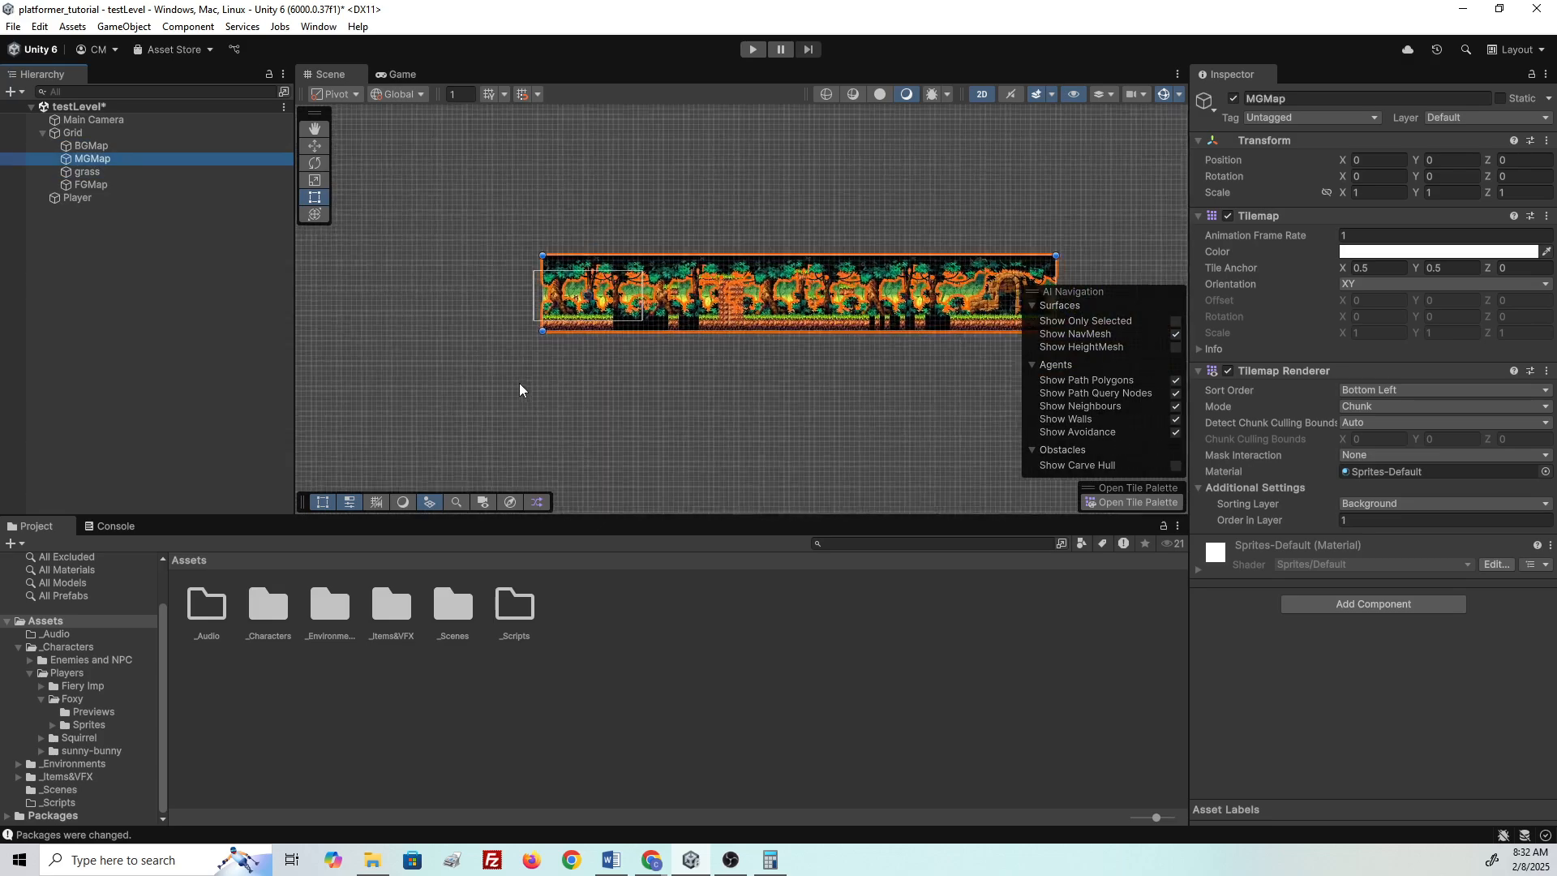
scroll(639, 430, up, 6)
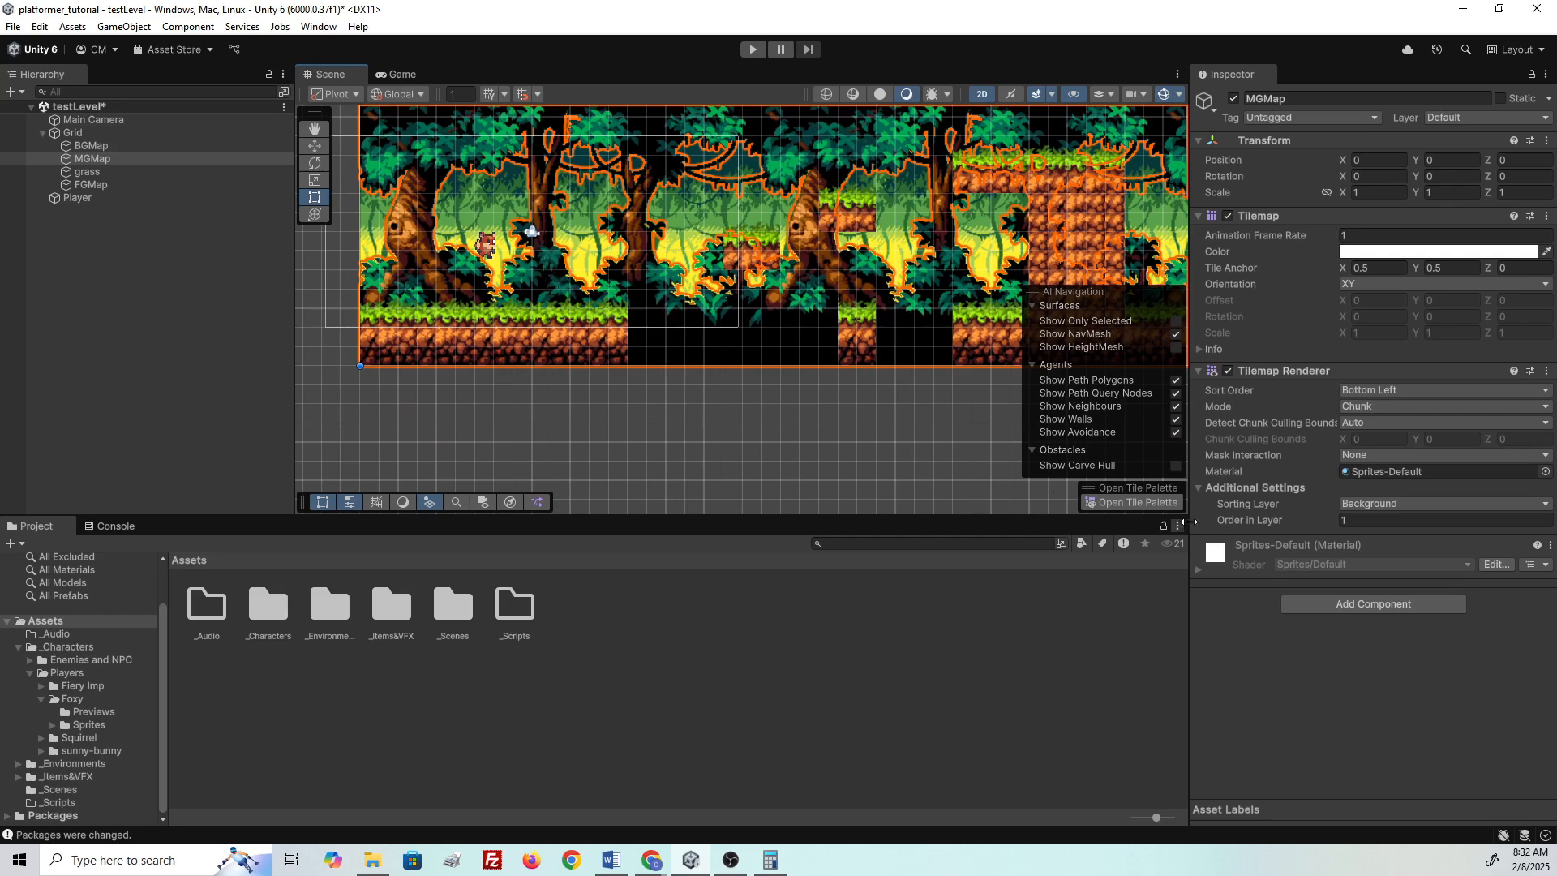
drag(1338, 517, 1346, 517)
click(1258, 524)
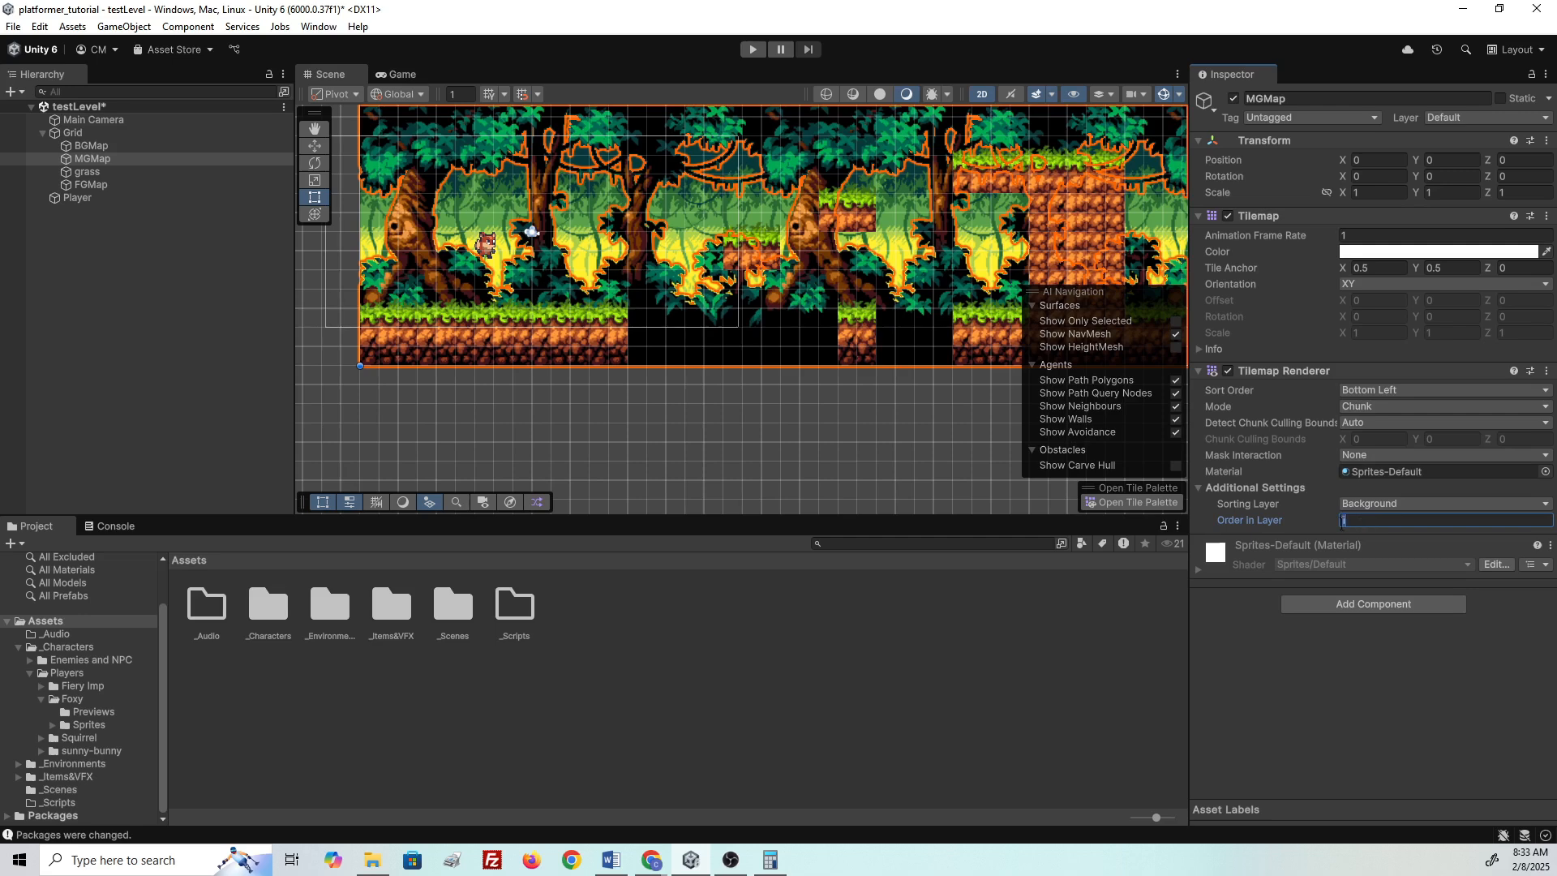
text(-1)
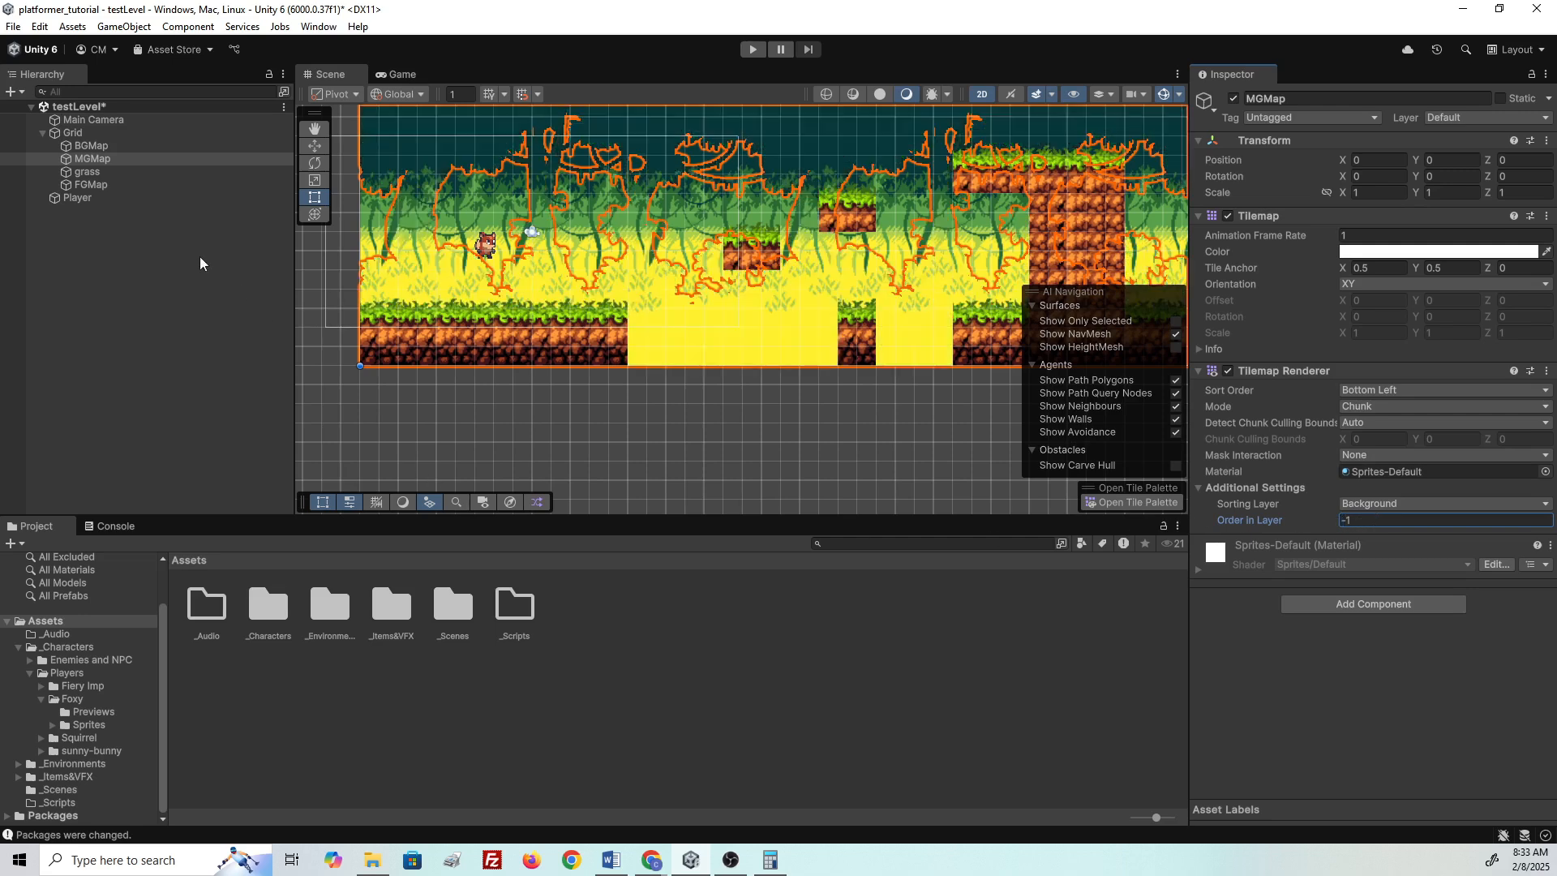
- Compare with BGMap, then change MGMap's Order in Layer from -1 back to 0
click(635, 431)
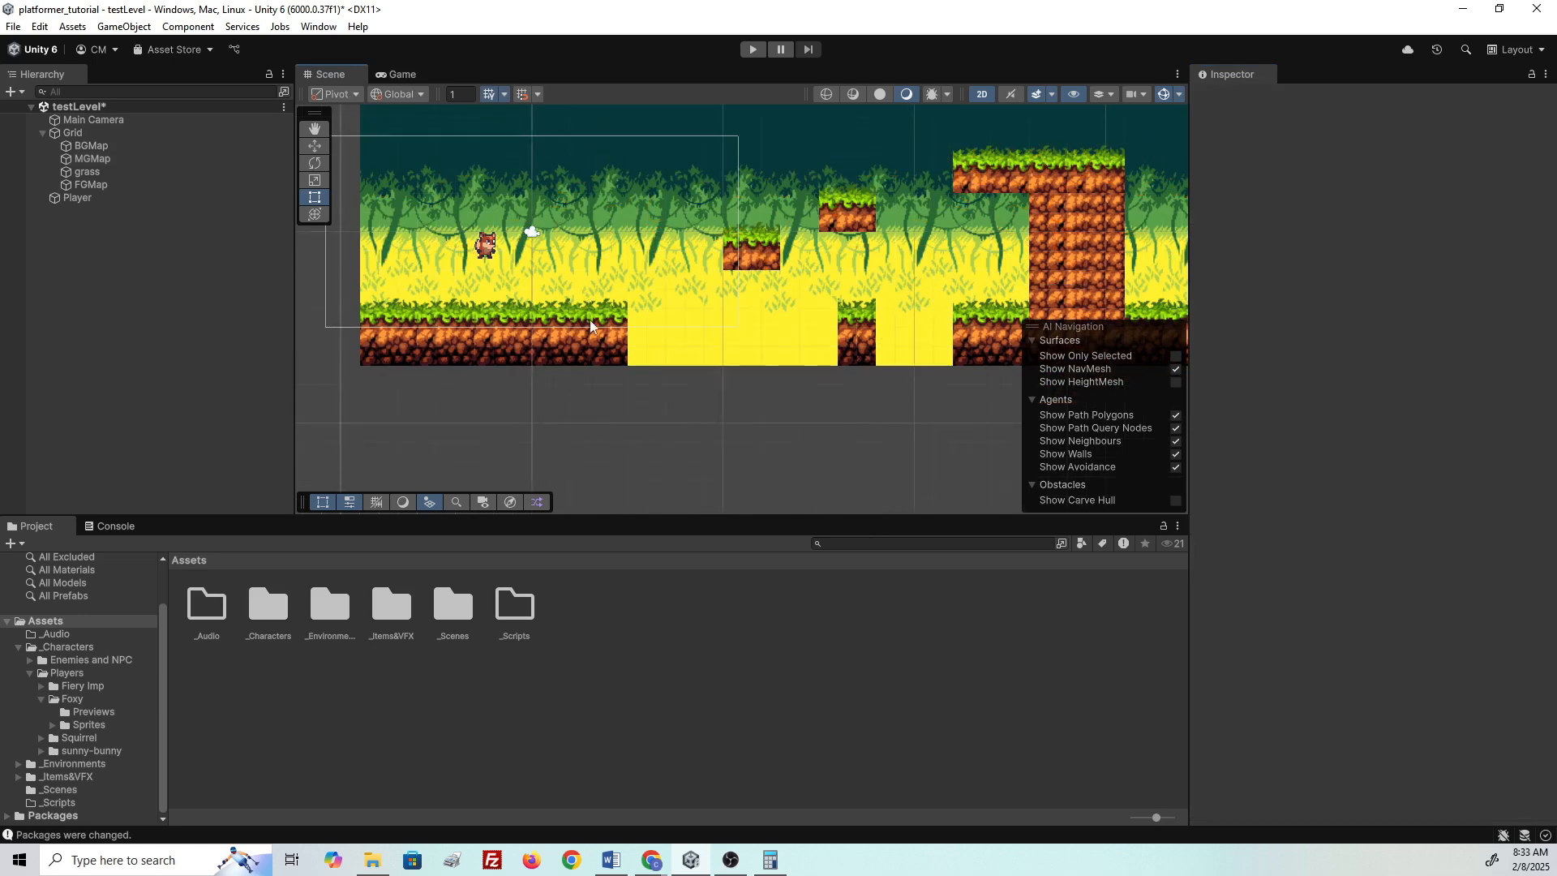
click(94, 147)
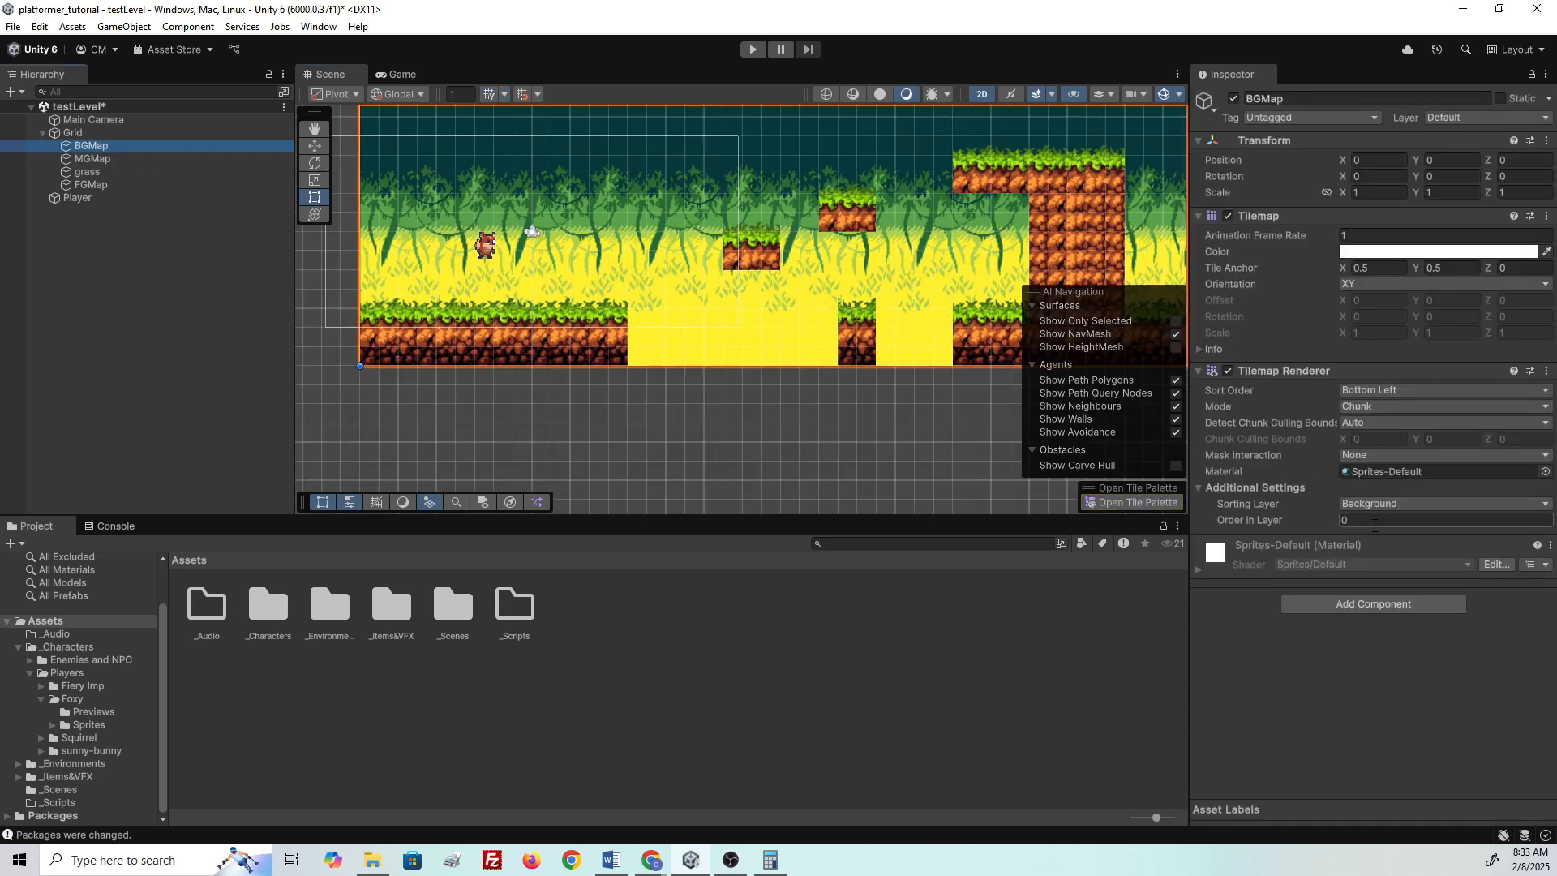
click(122, 159)
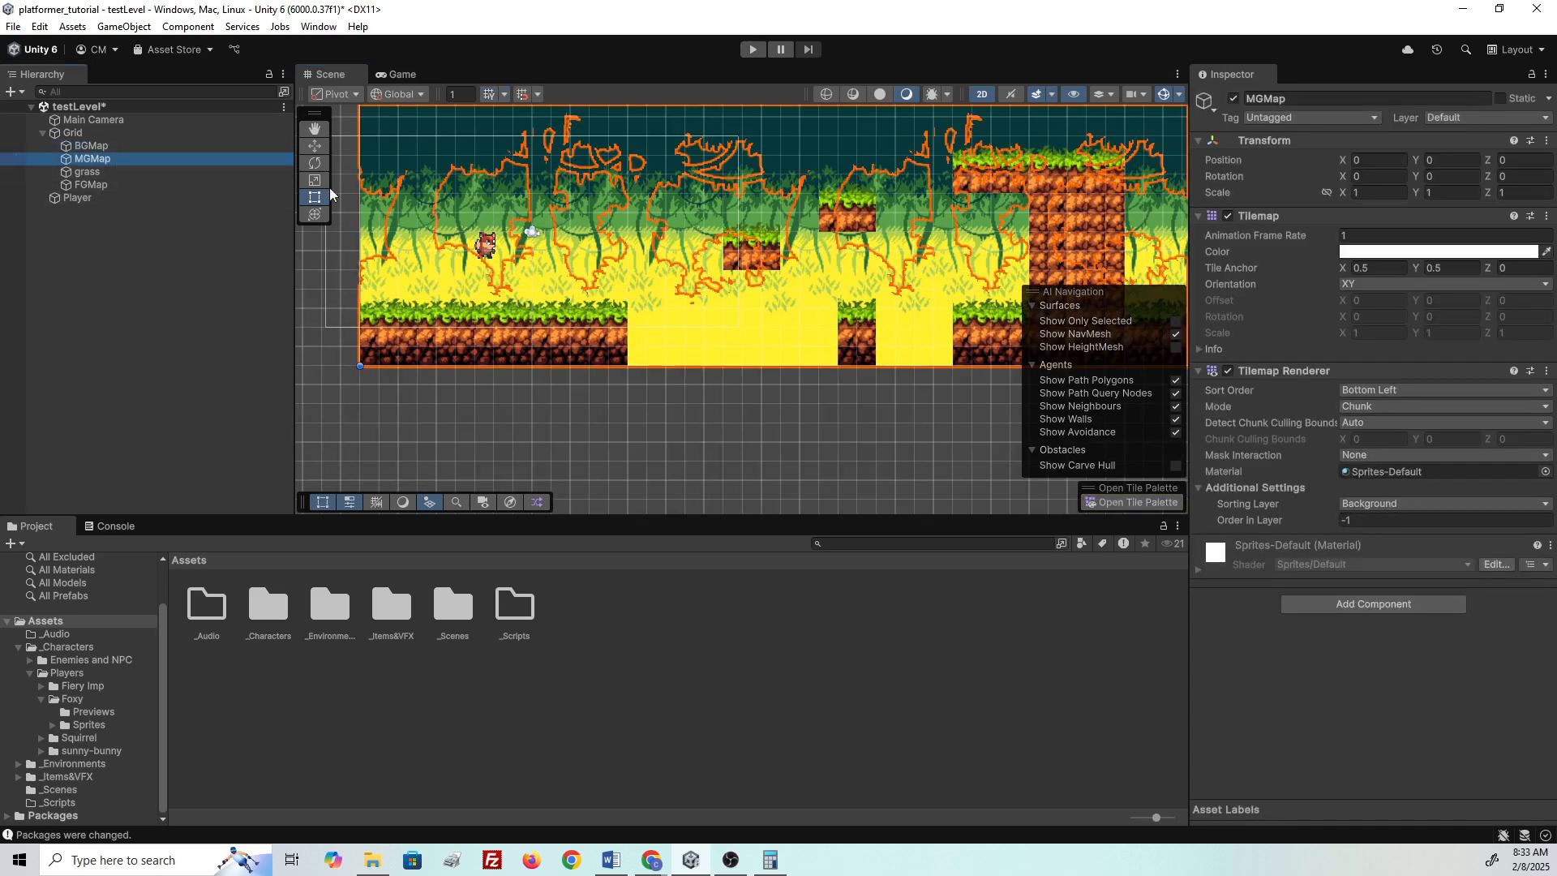
click(1354, 521)
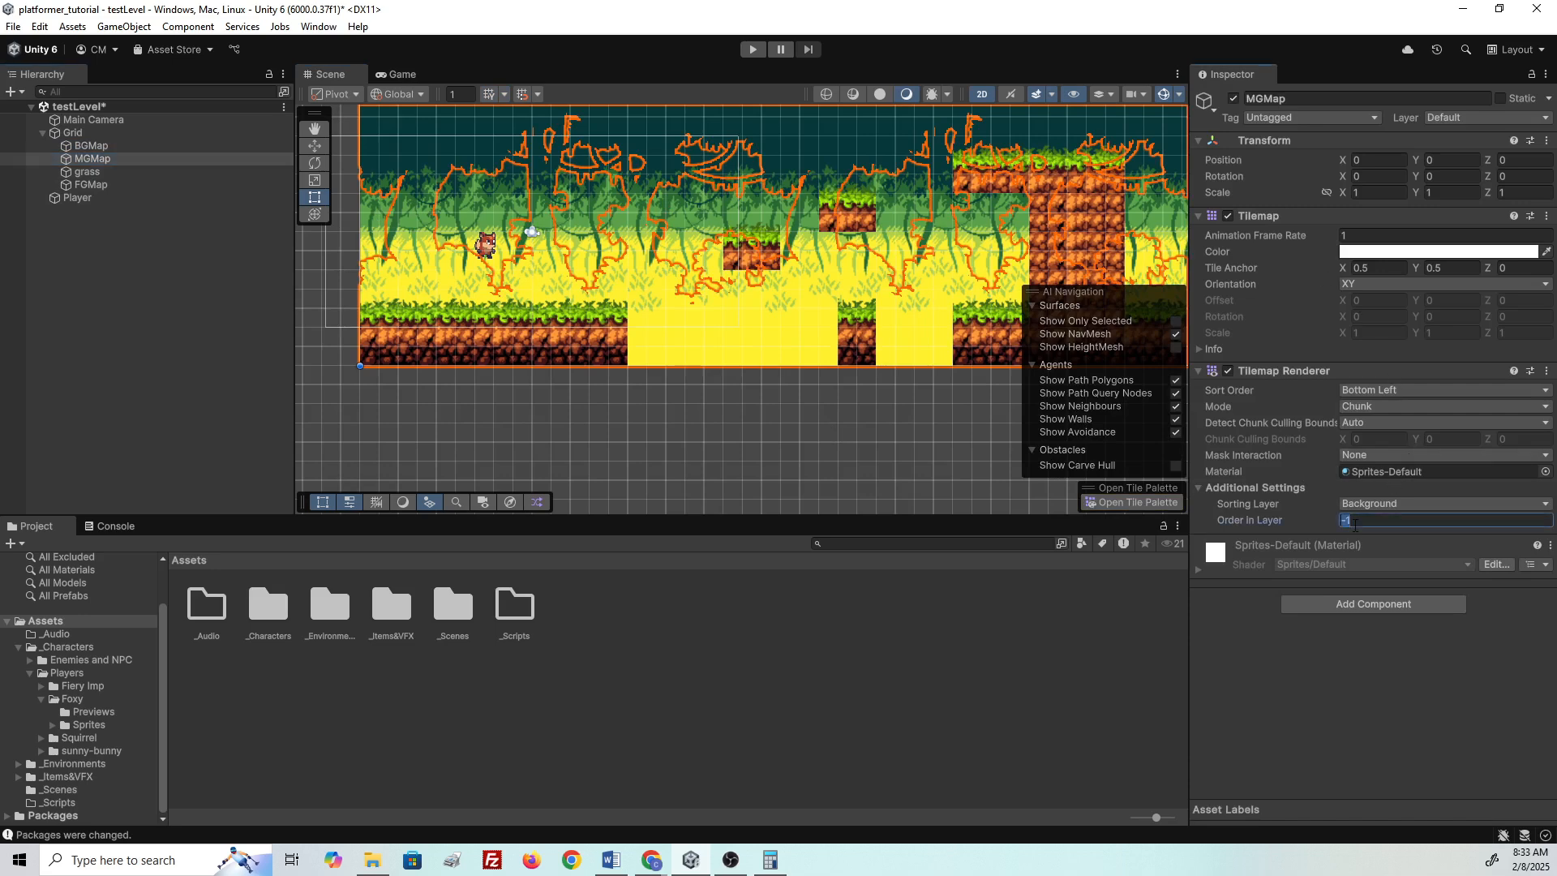
key(BackSpace)
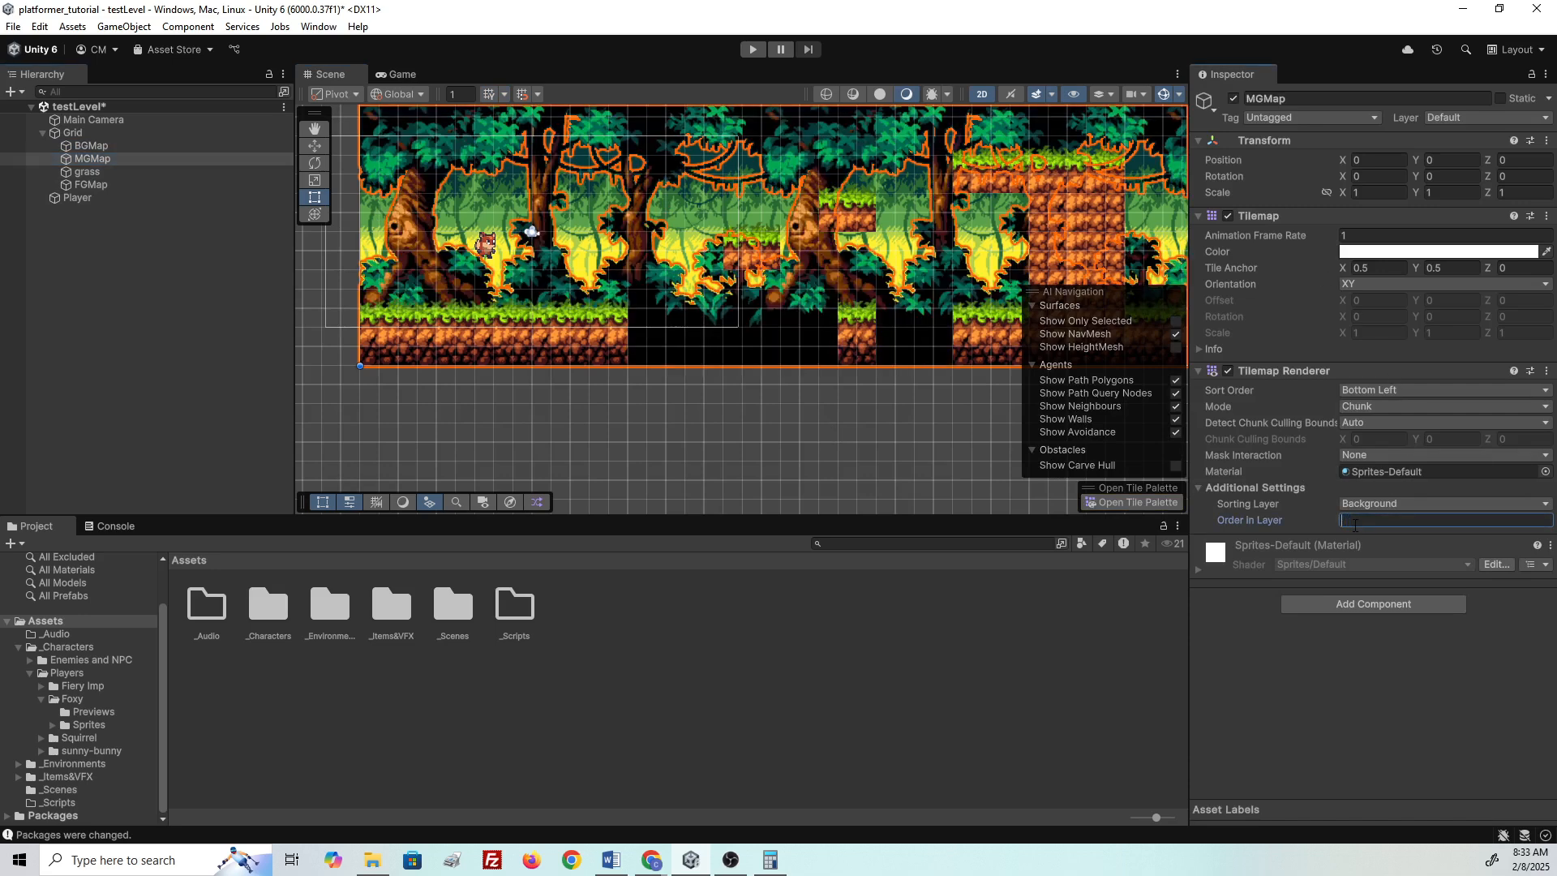
key(Return)
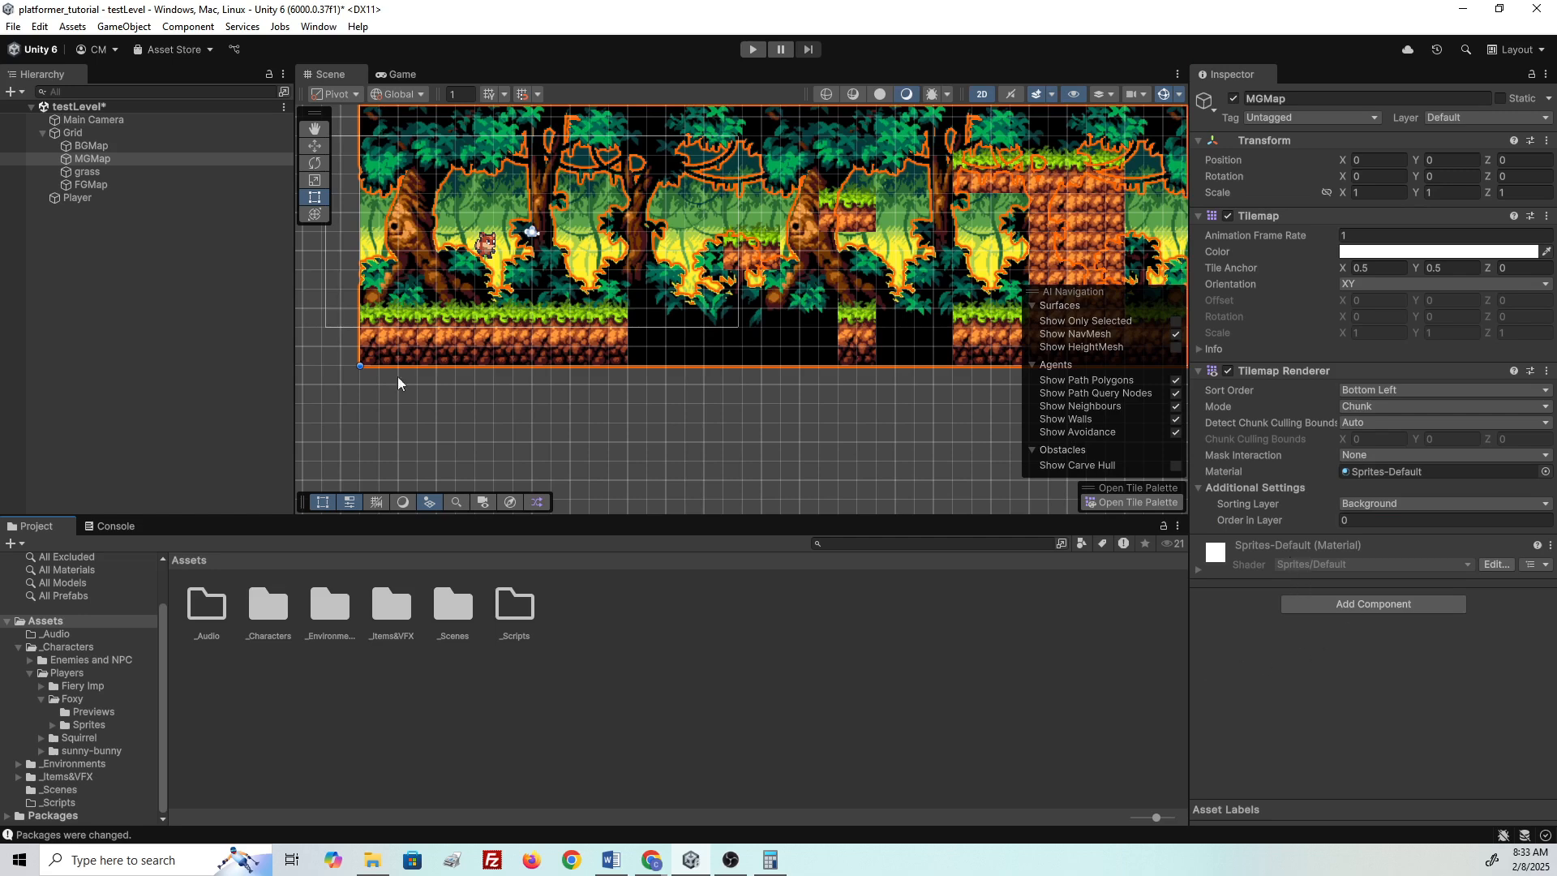
- Compare BGMap and MGMap sorting settings, revisiting MGMap's Order in Layer
click(123, 147)
click(125, 159)
click(130, 147)
click(132, 159)
click(135, 147)
click(135, 159)
click(1393, 521)
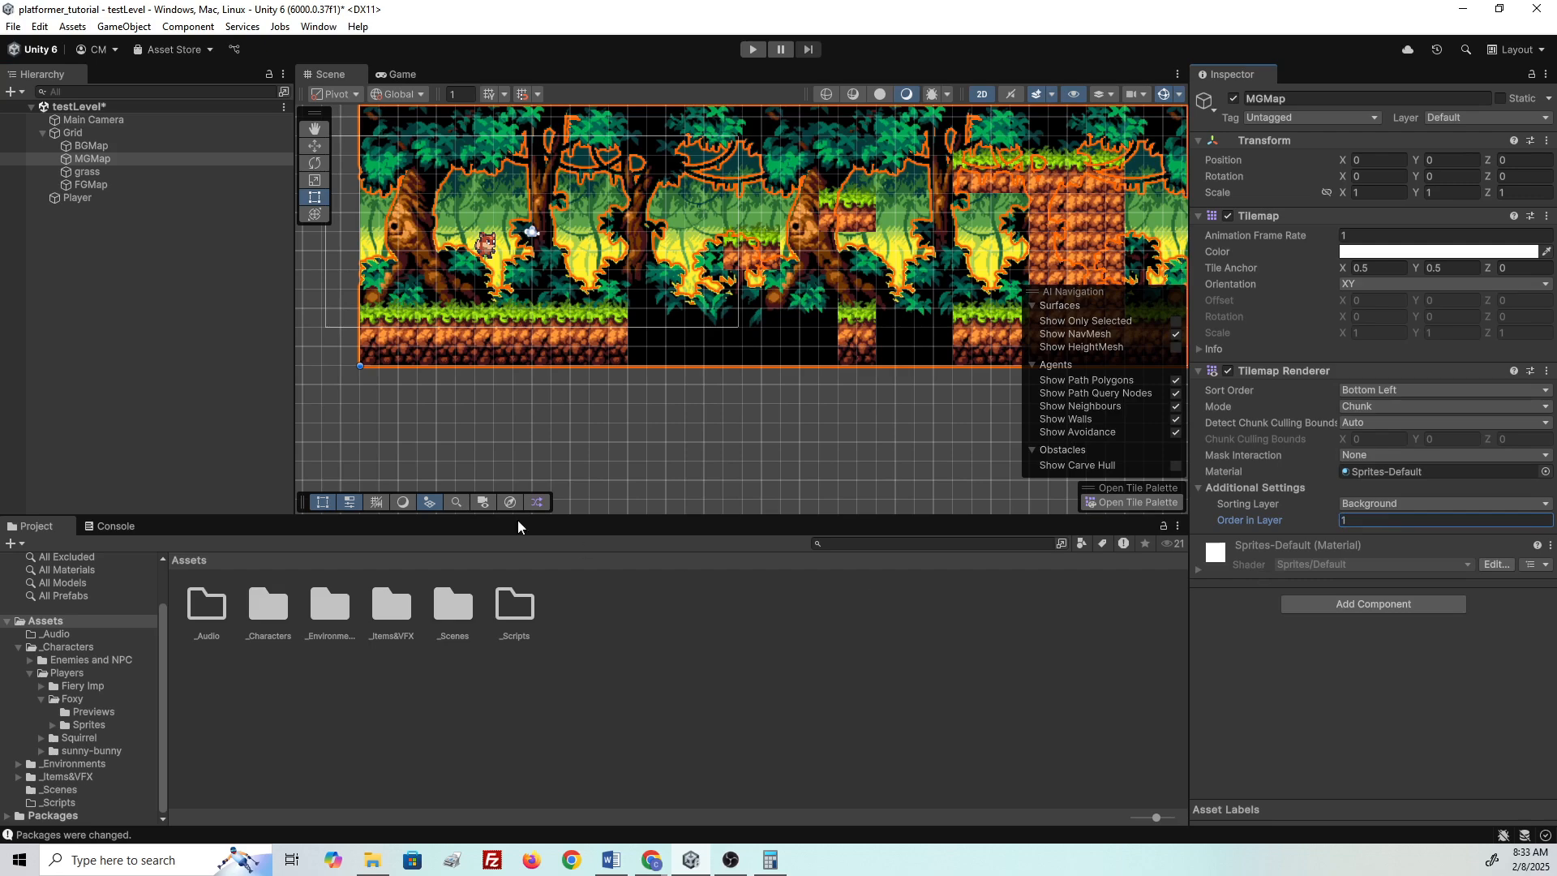
- Confirm grass is on Background at Order in Layer 2, then zoom out over the level
click(101, 172)
scroll(381, 292, up, 5)
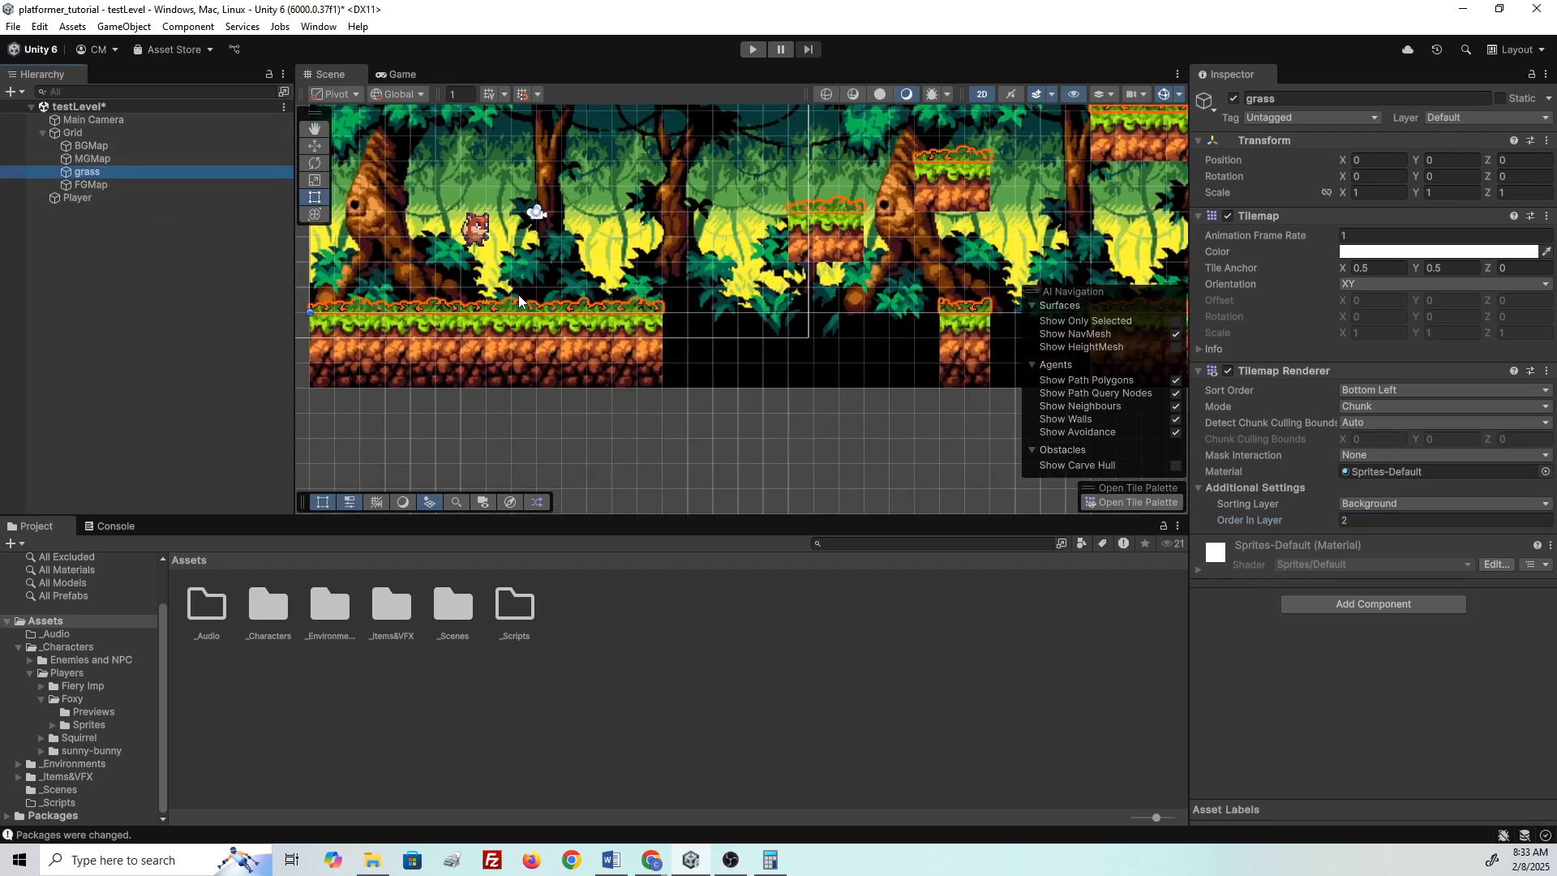
scroll(742, 290, up, 1)
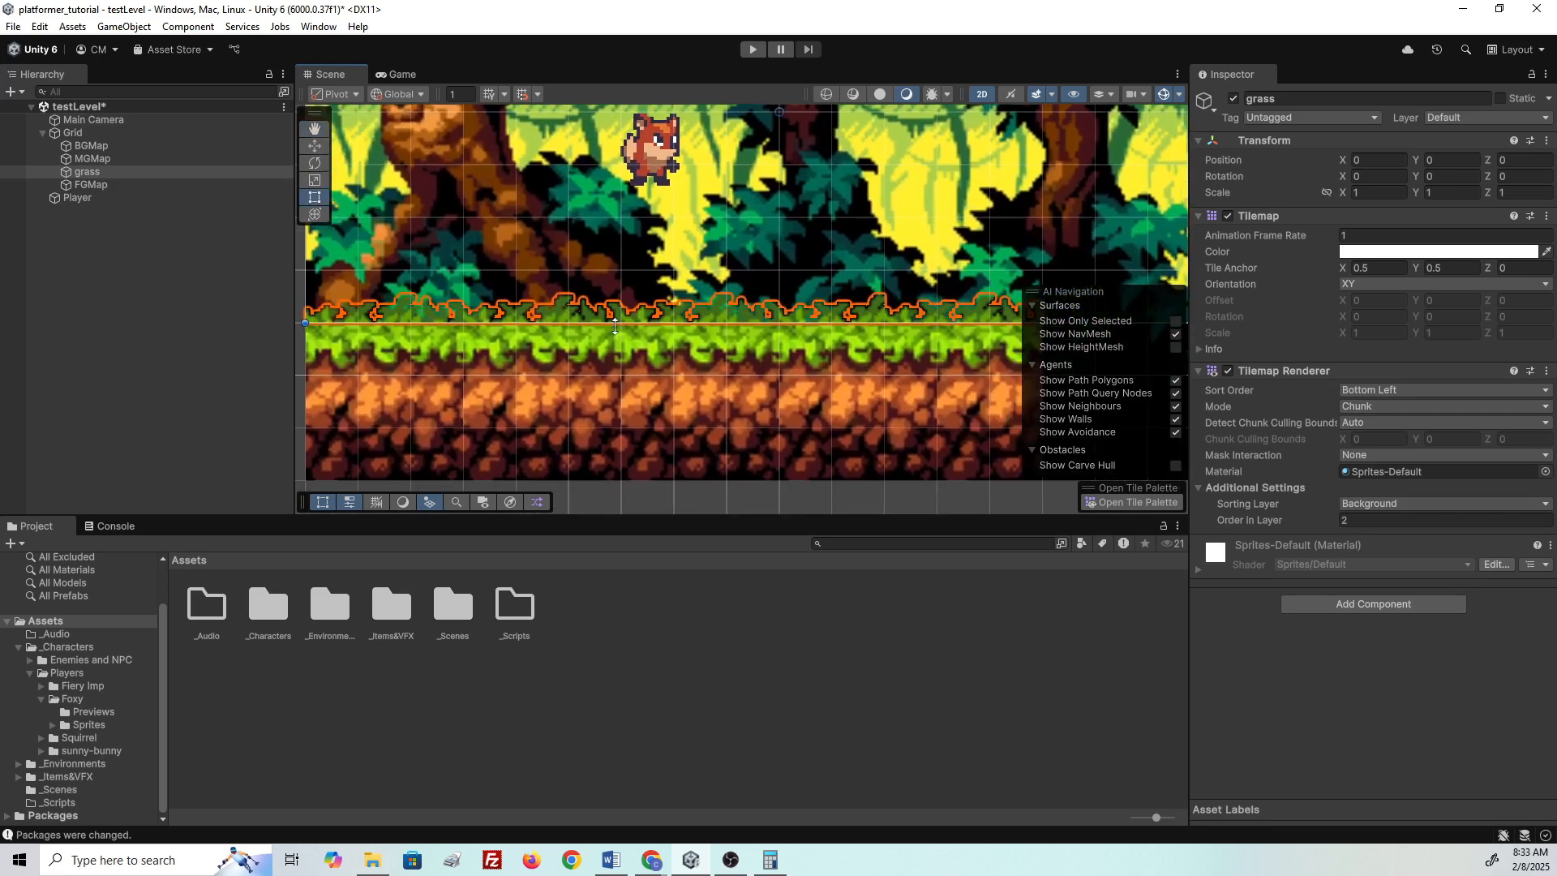
click(113, 185)
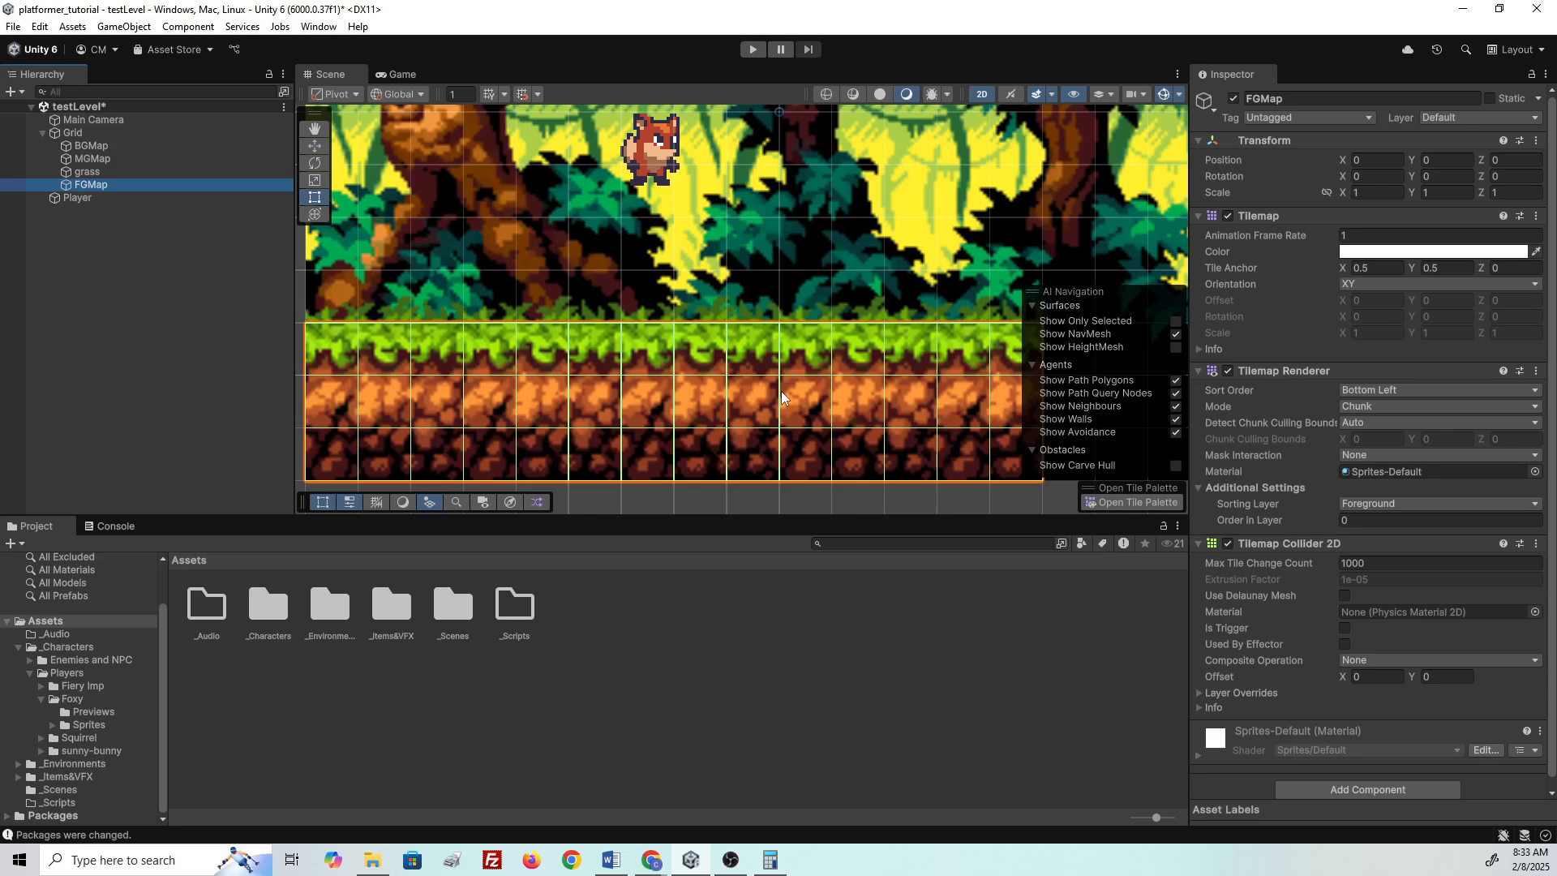
click(96, 172)
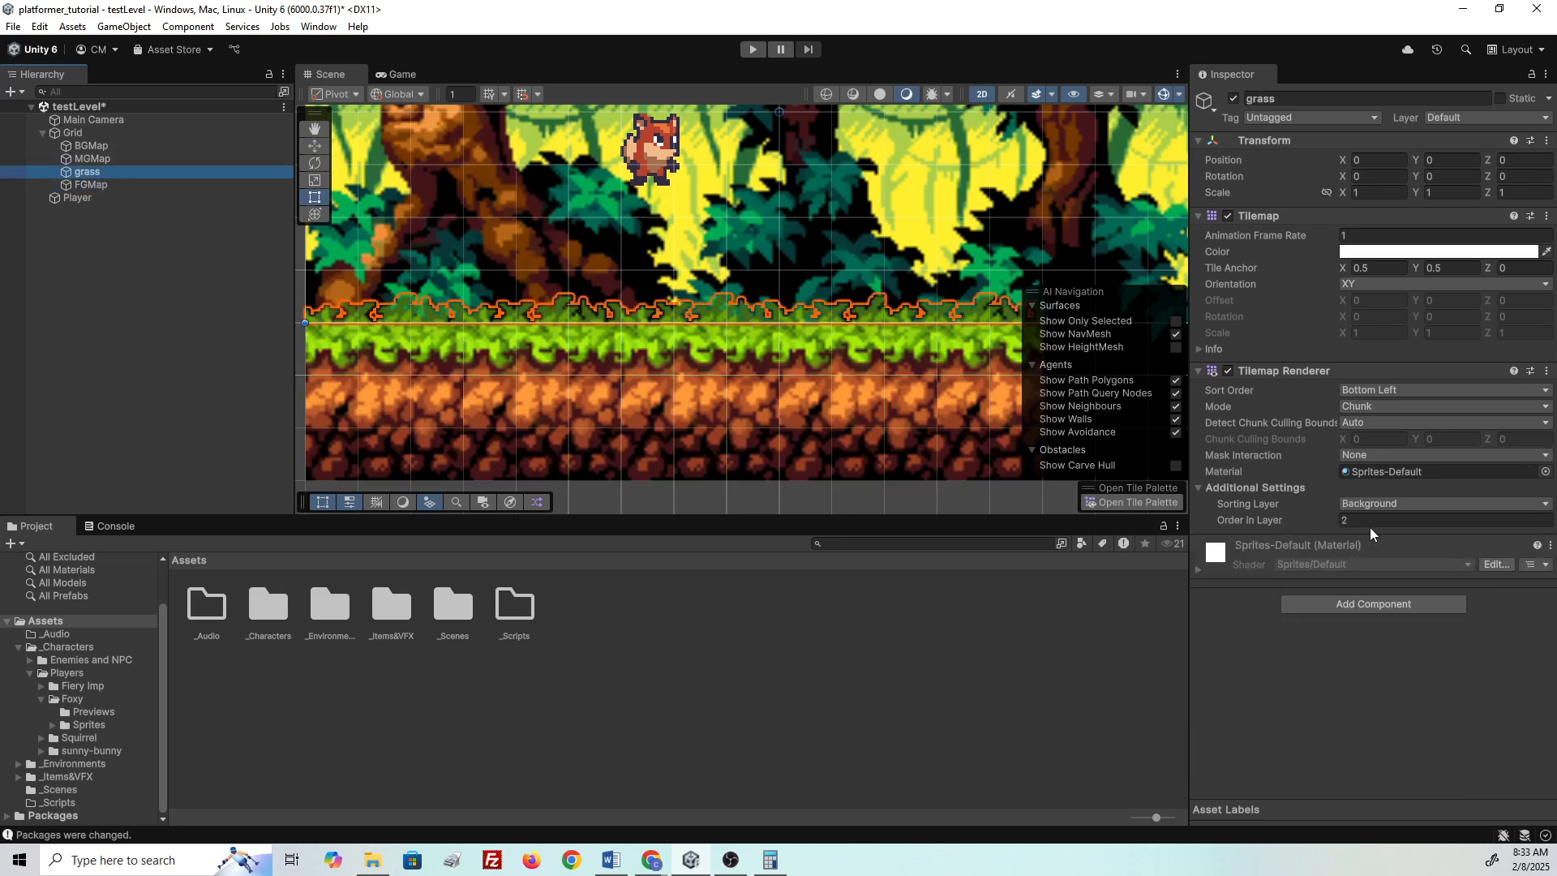
scroll(592, 354, down, 10)
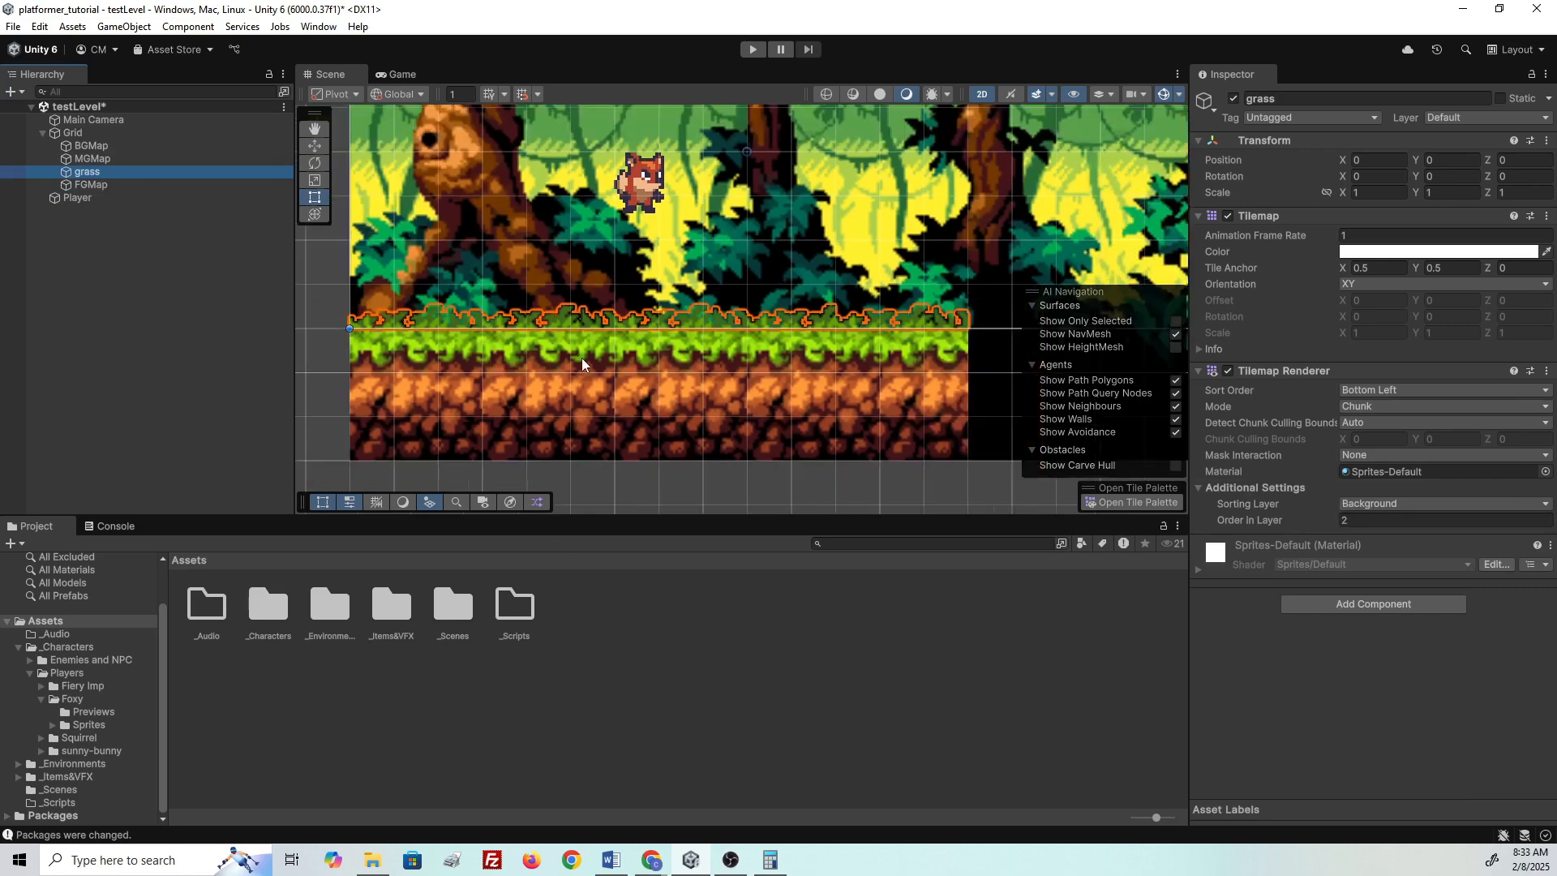
middle_drag(849, 312, 764, 350)
scroll(823, 389, down, 2)
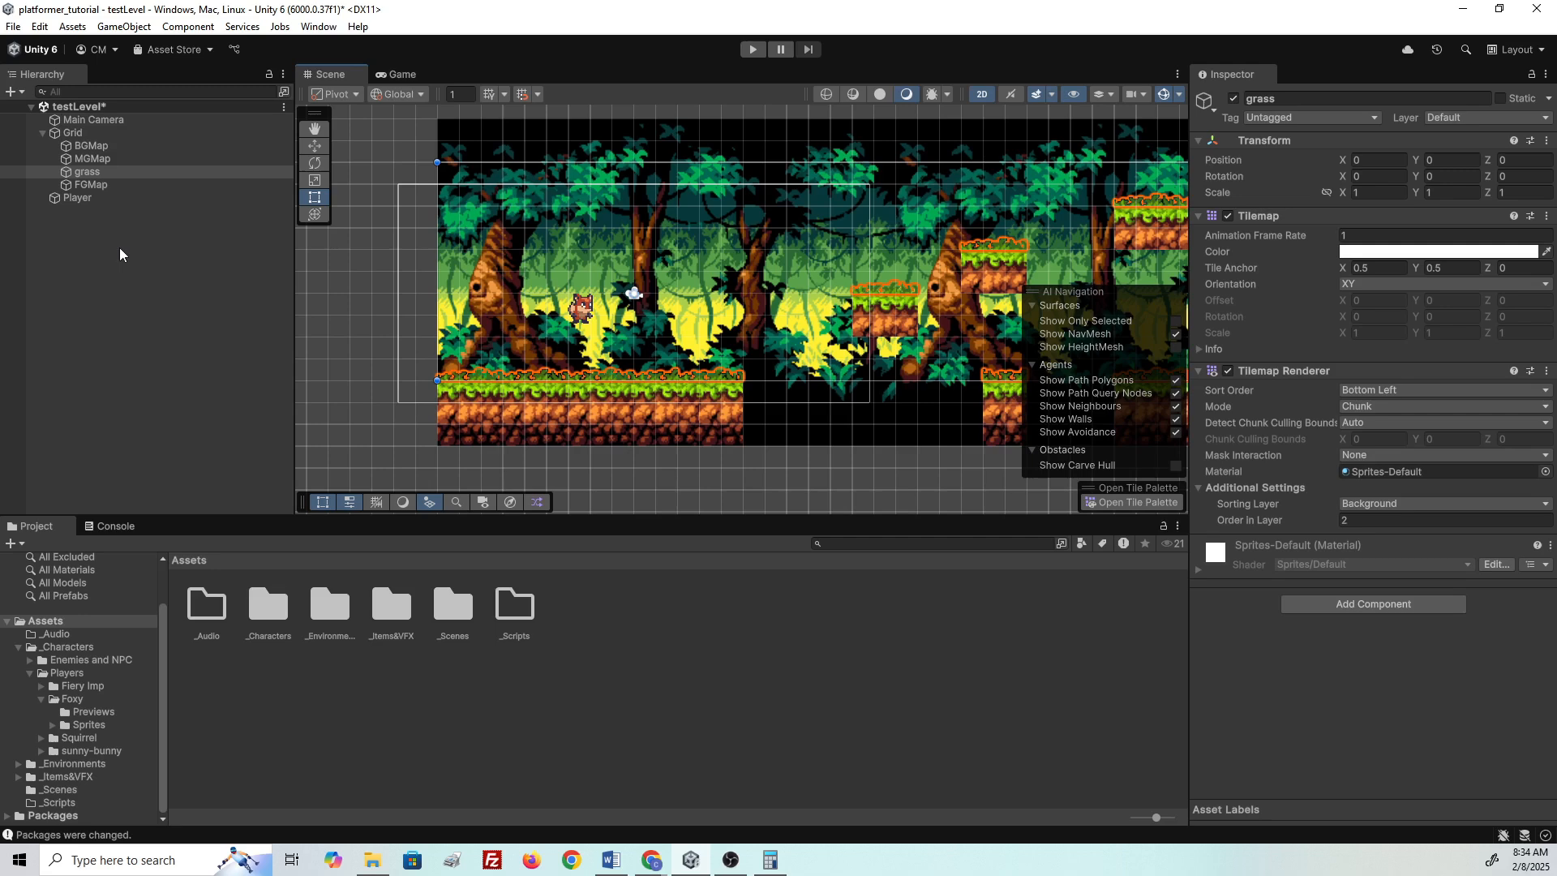
- Collapse Foxy, go to Players > Squirrel > idle and select its 720x58 spritesheet
click(41, 699)
click(79, 738)
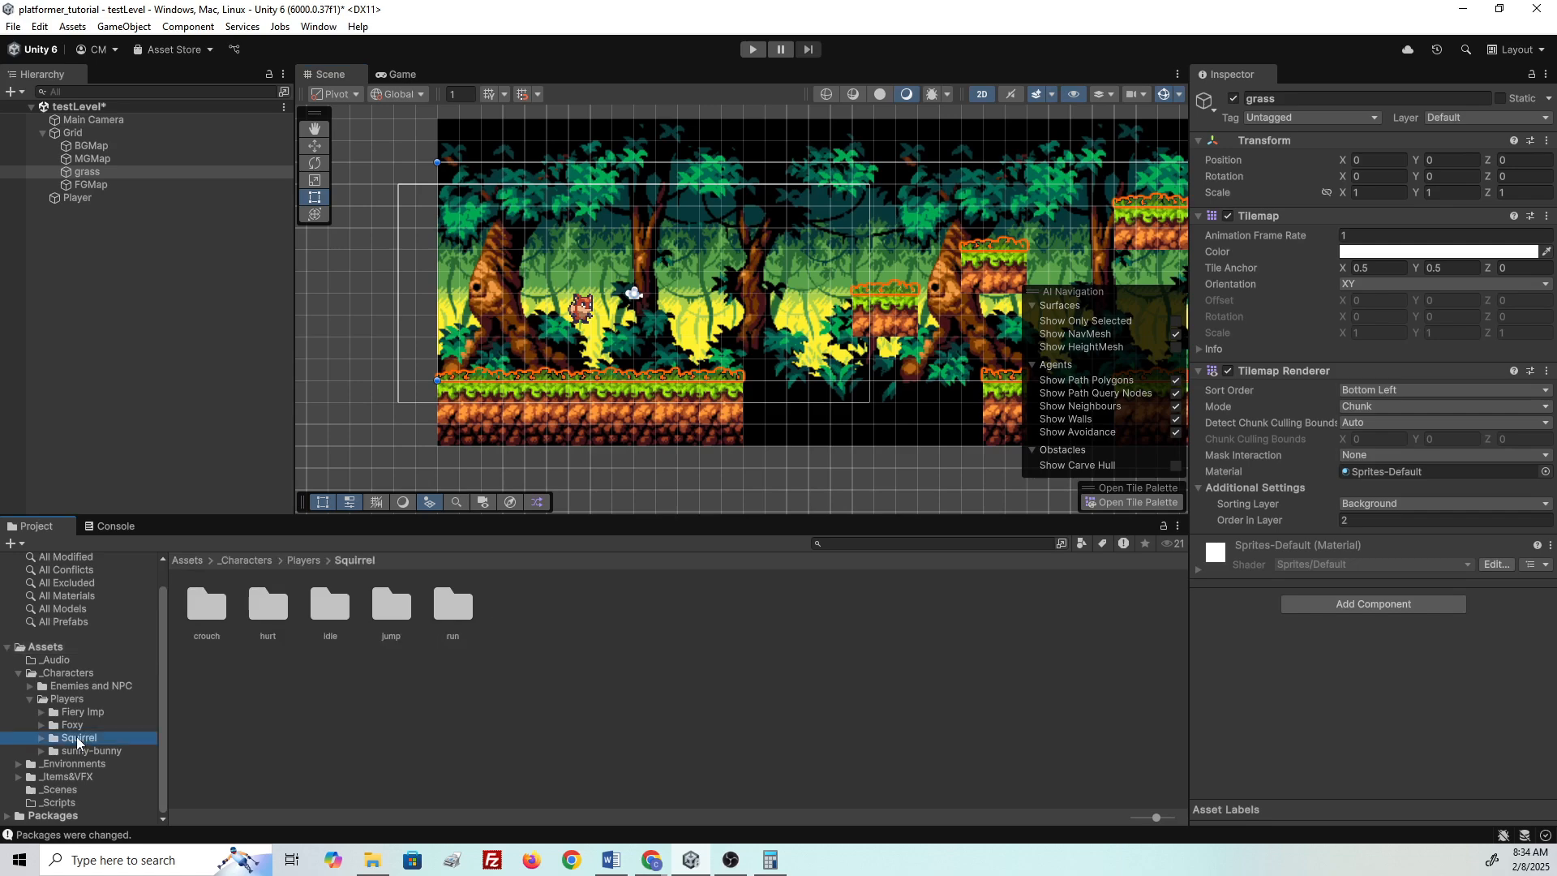
click(41, 738)
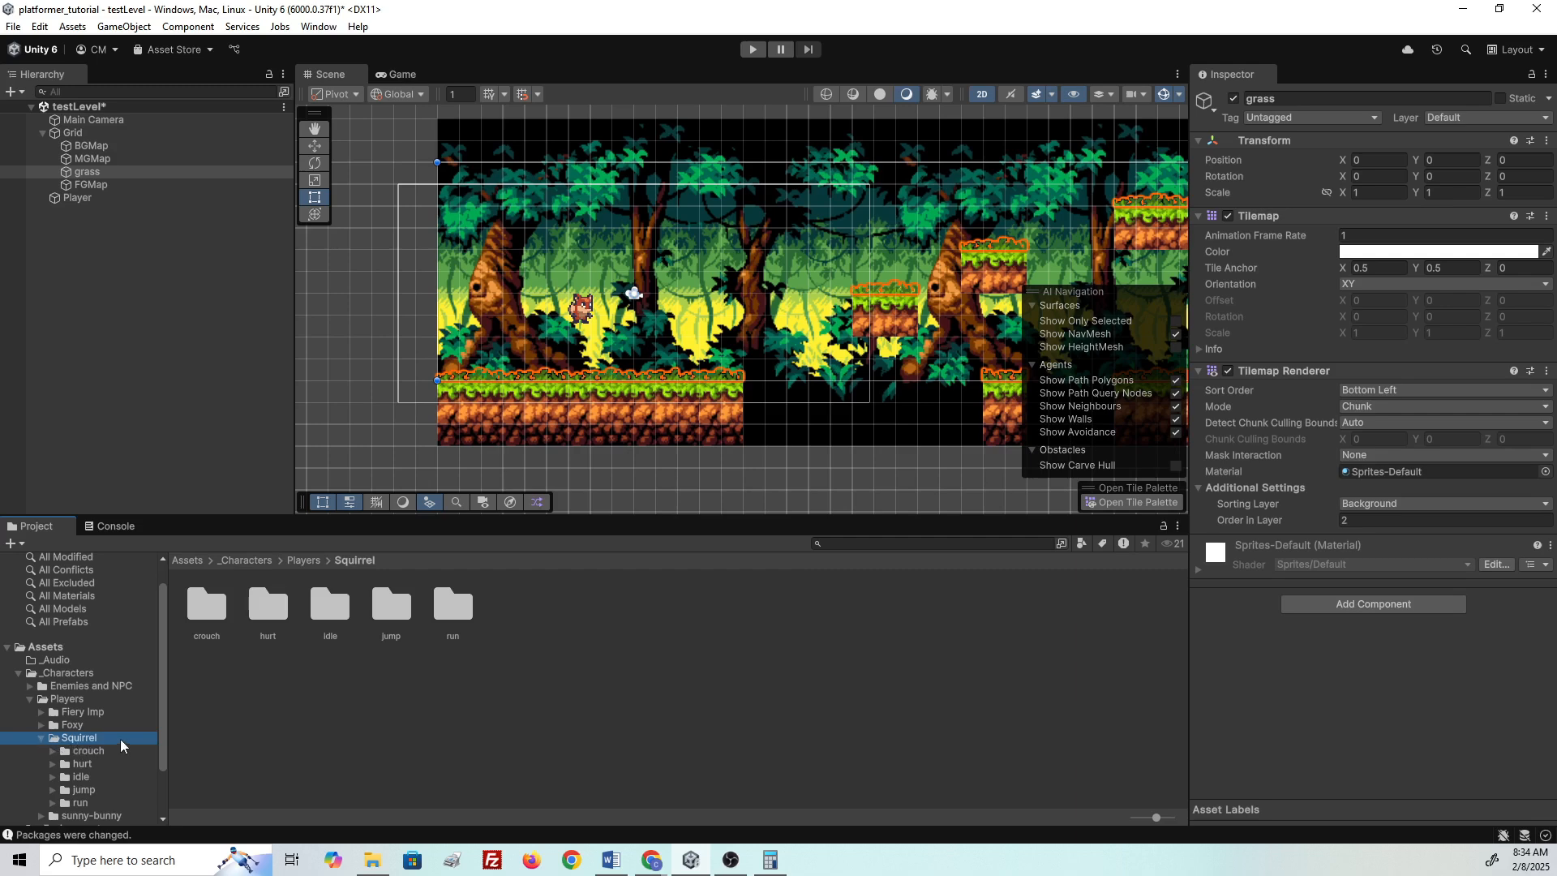
click(81, 777)
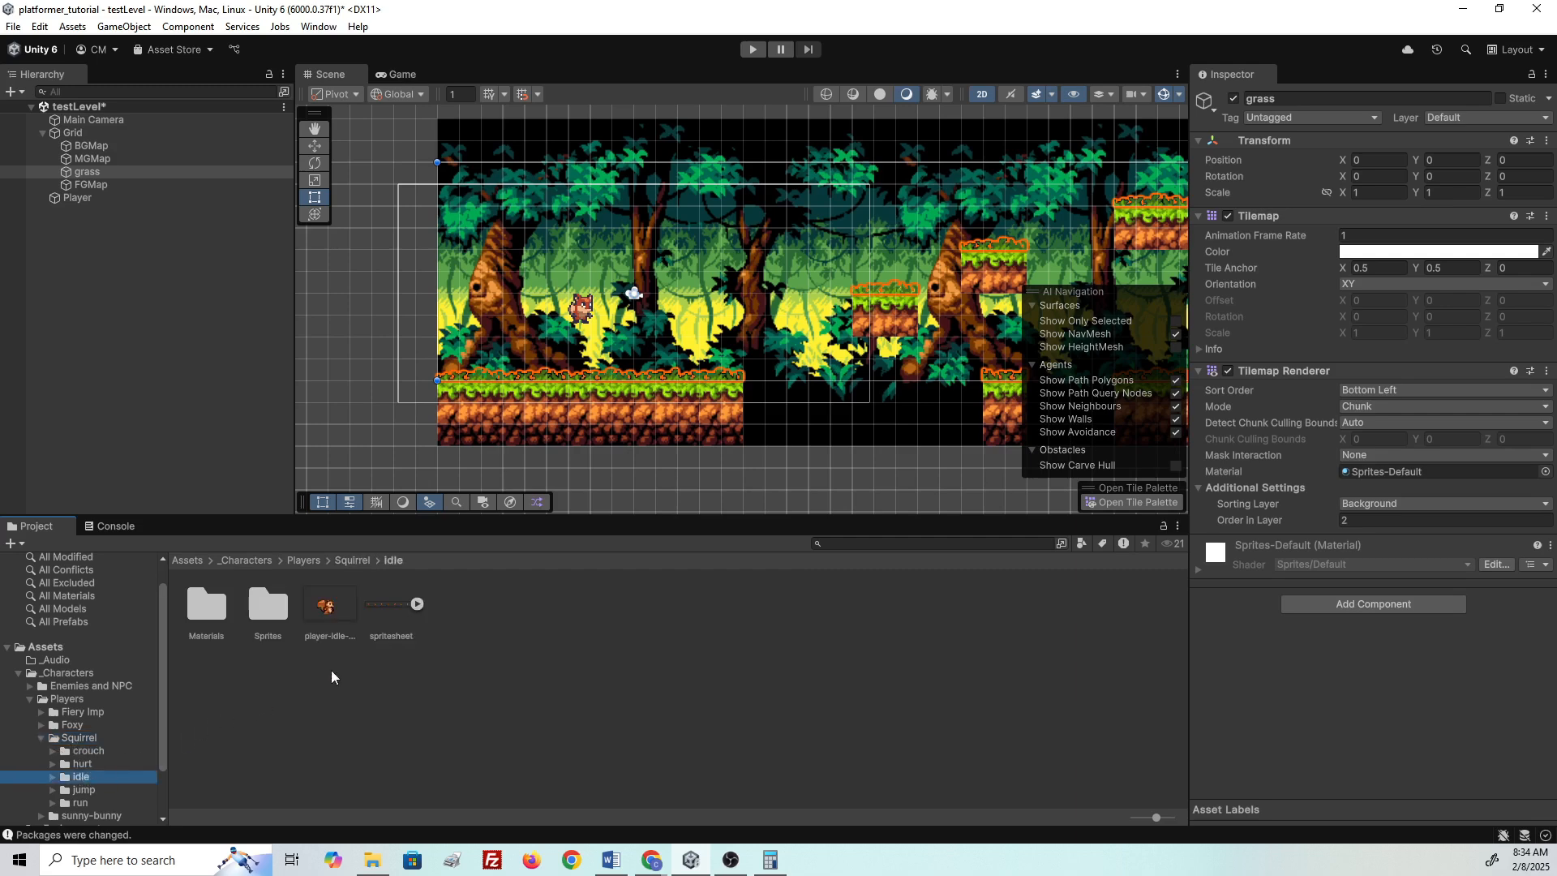
click(418, 605)
click(387, 612)
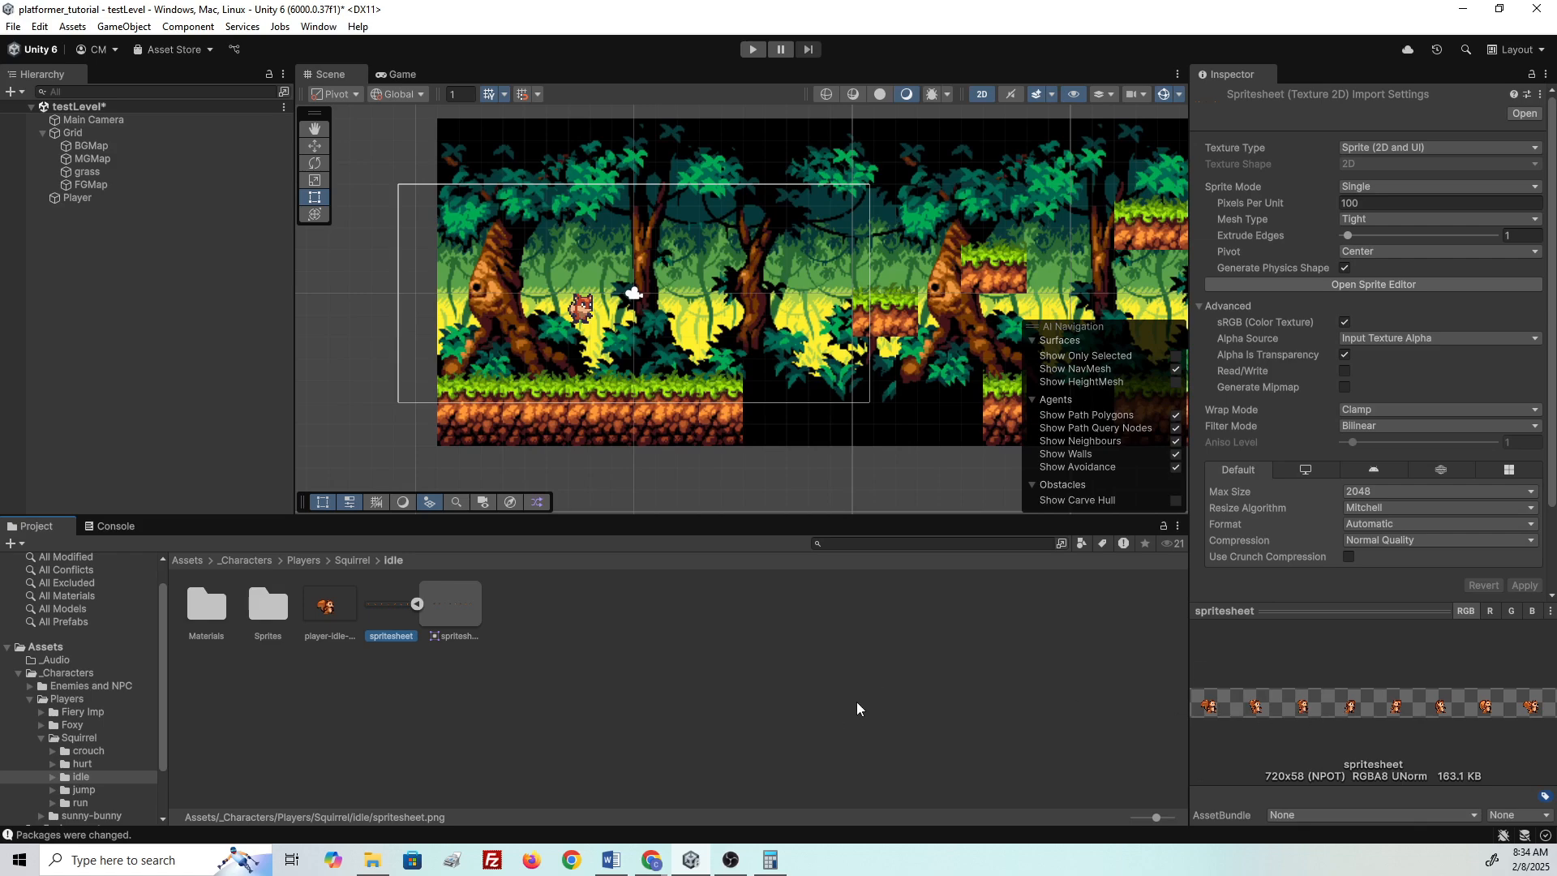
- Evaluate 720 ÷ 8 = 90 in Calculator for the frame width, then switch back to Unity
click(771, 860)
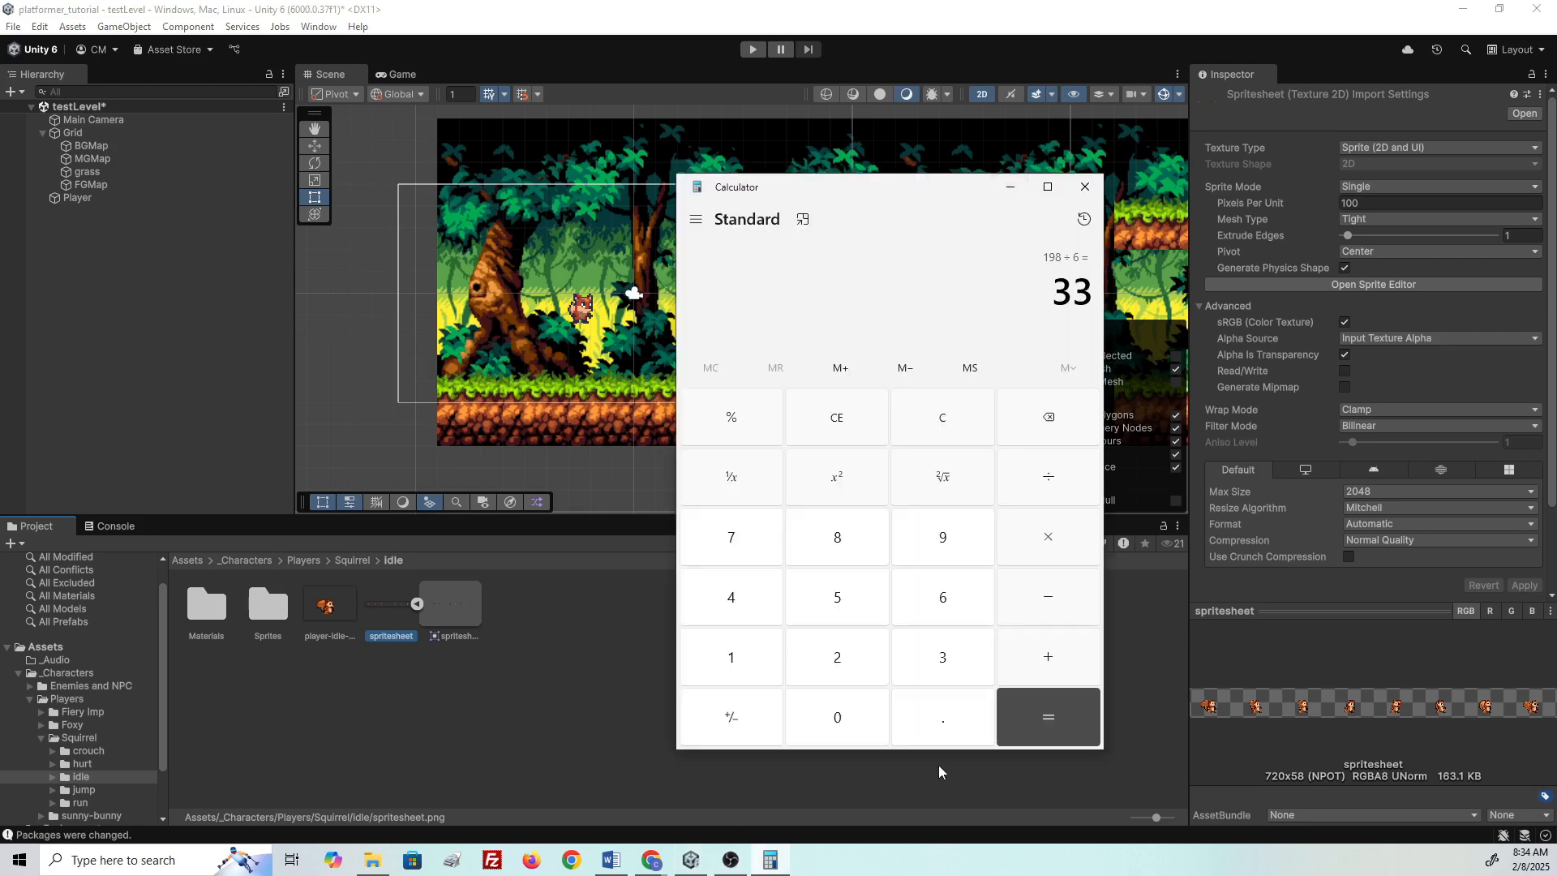
drag(856, 195, 758, 241)
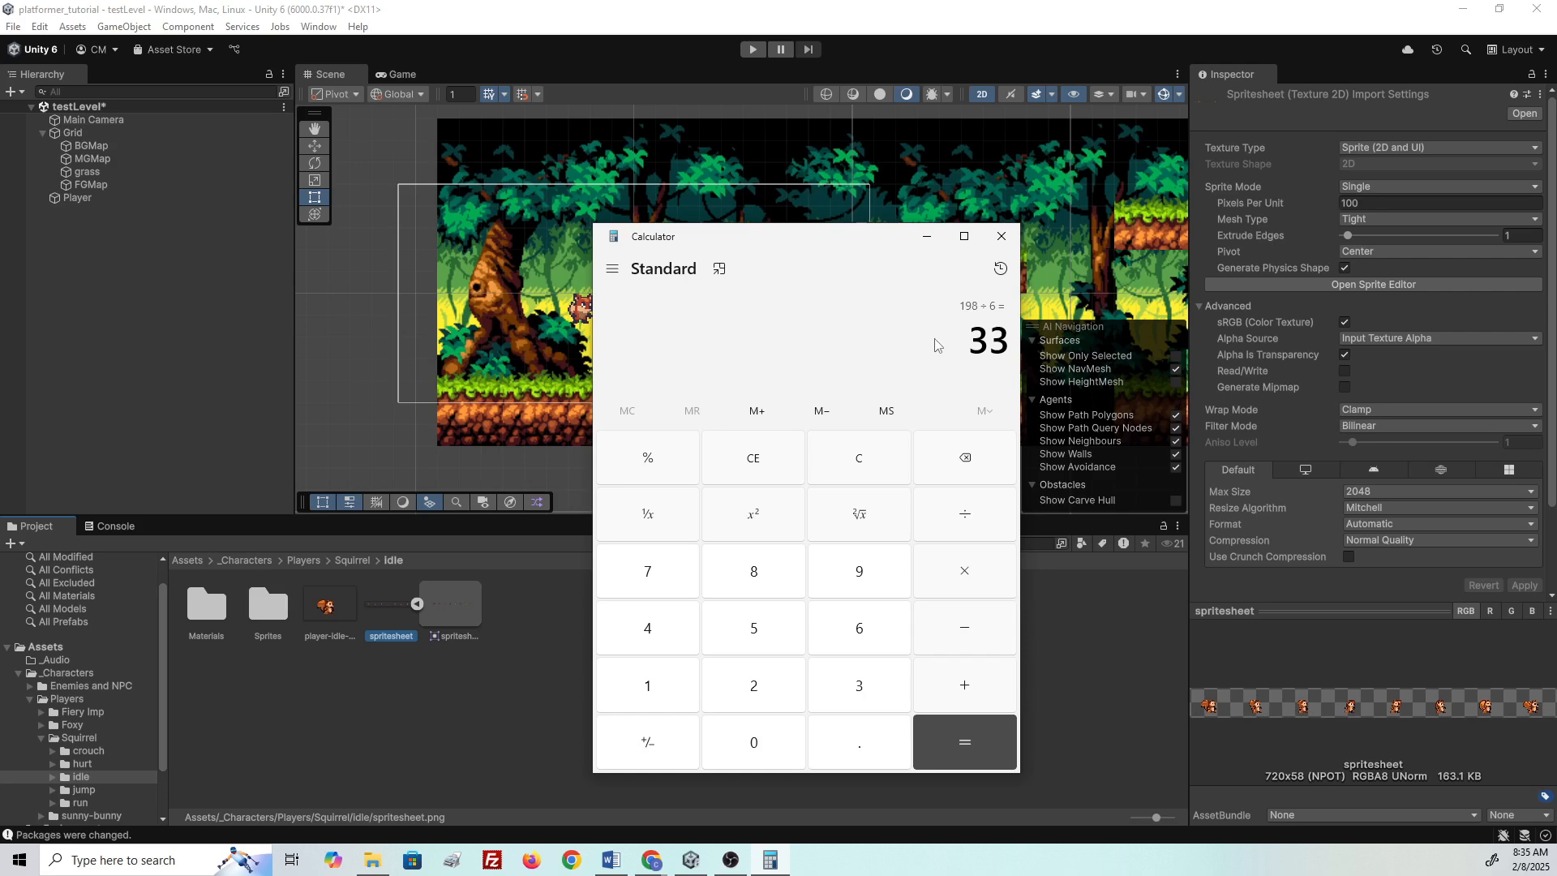
text(720 ÷ 8)
key(Return)
click(1066, 8)
- Set Sprite Mode to Multiple, Pixels Per Unit to 16, Filter Mode to Point, and apply
click(1352, 189)
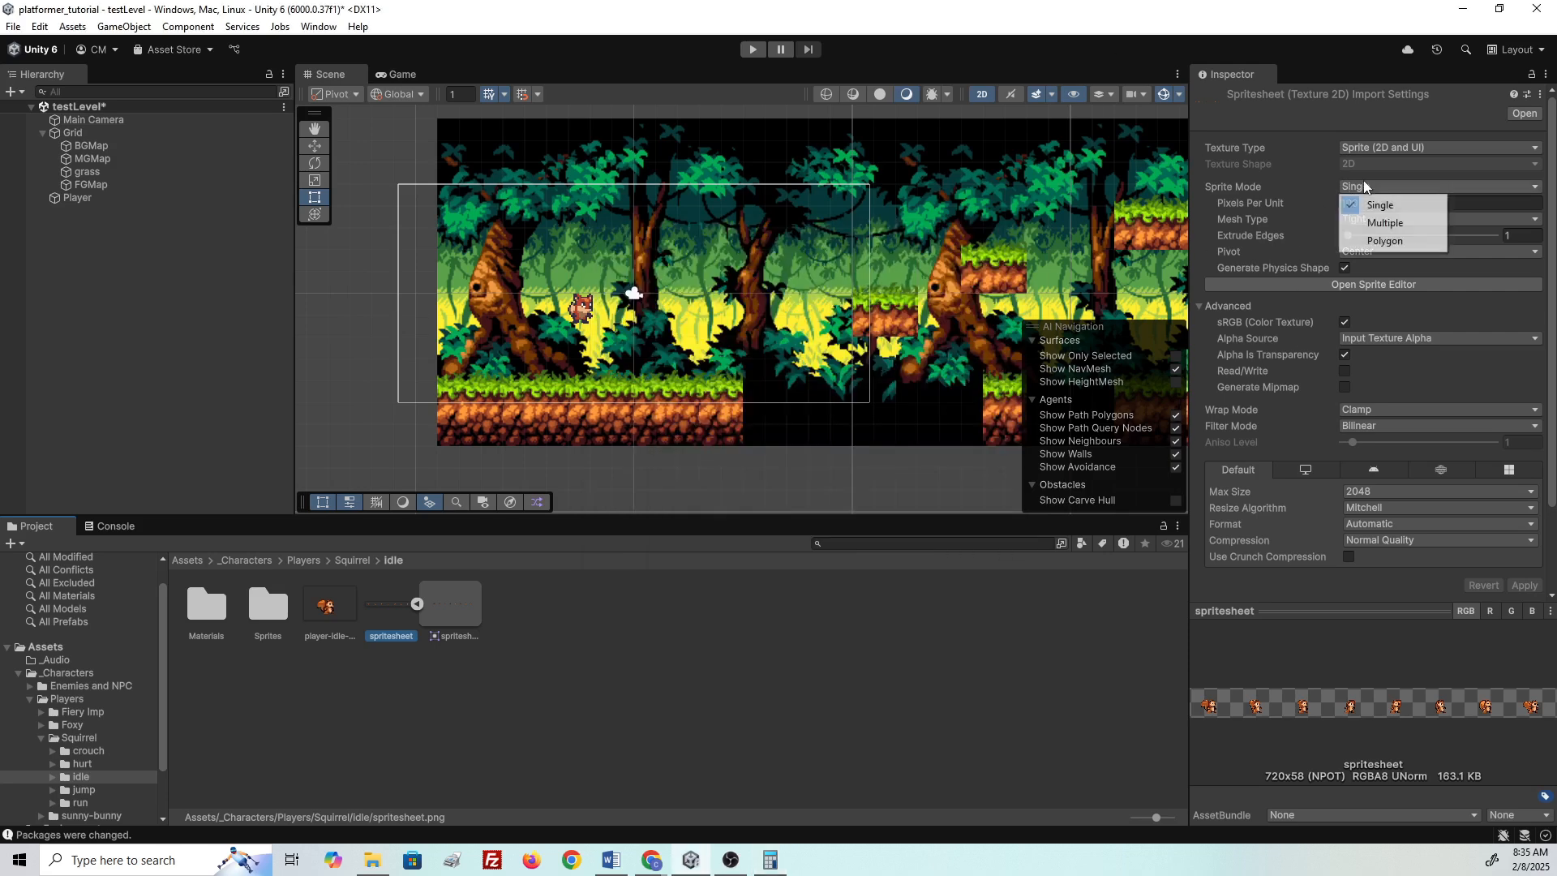
click(1376, 224)
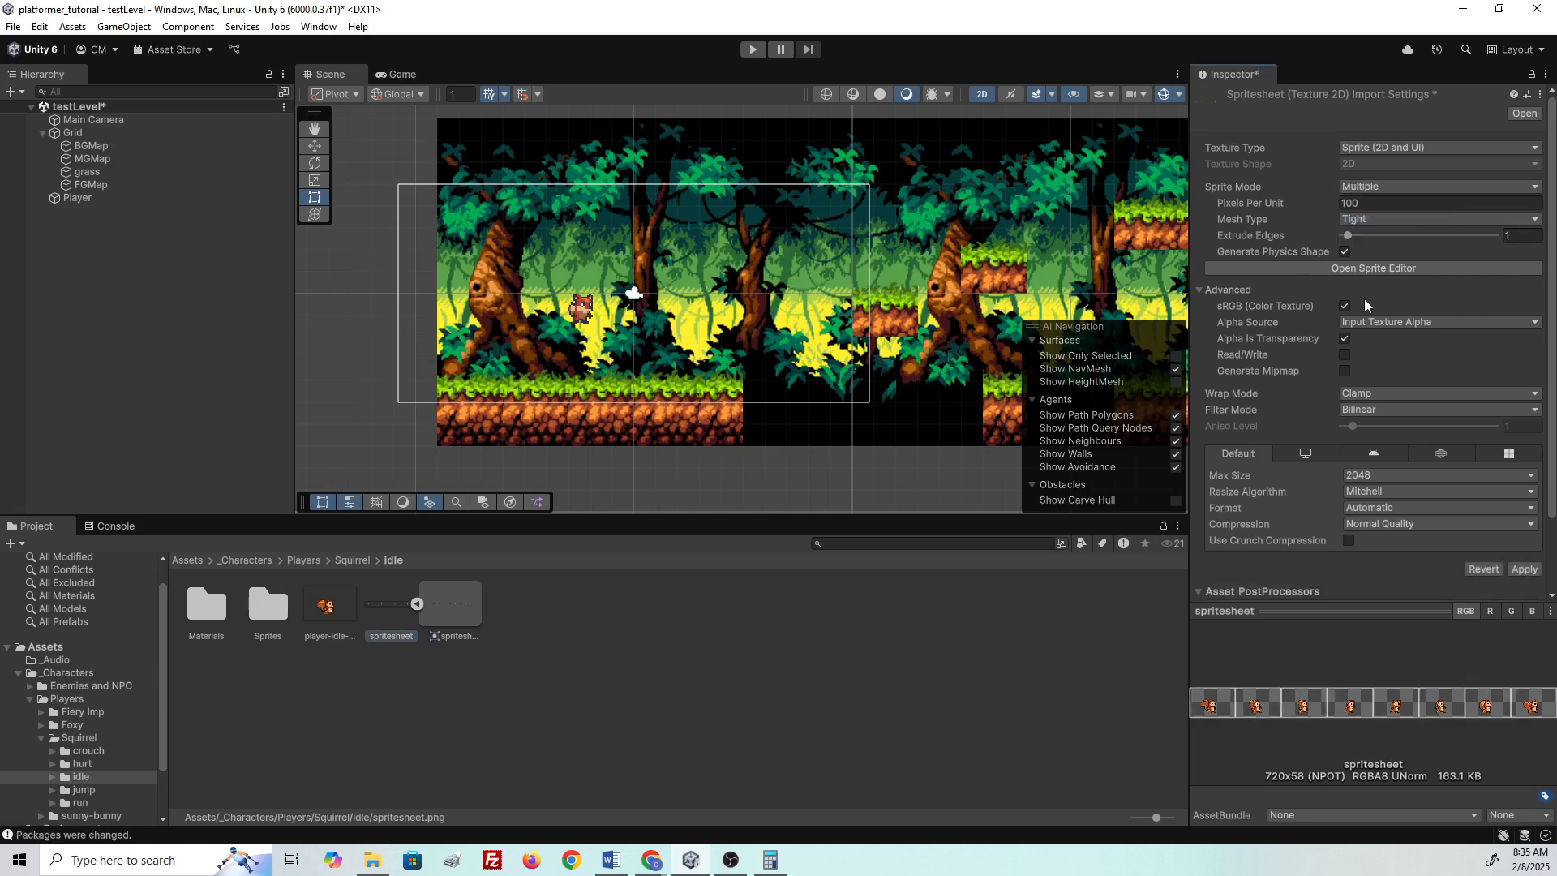
click(1365, 204)
double_click(1365, 204)
text(16)
click(1359, 410)
click(1376, 430)
click(1523, 569)
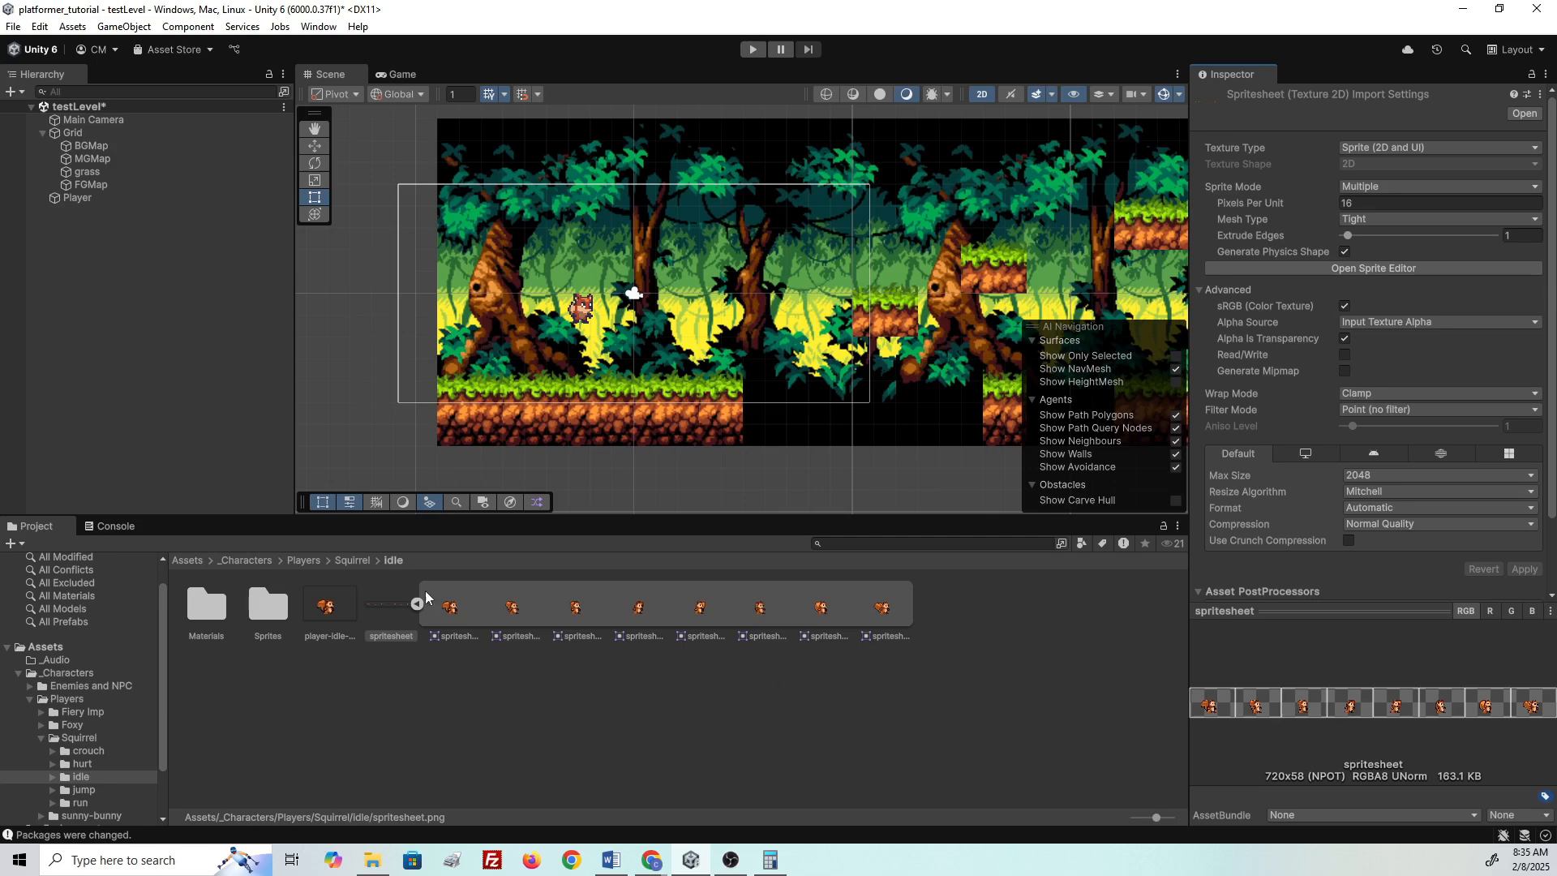
- Check the generated squirrel sprites, then open the spritesheet in the Sprite Editor
click(450, 608)
click(525, 614)
click(574, 610)
click(638, 610)
click(392, 608)
click(1338, 270)
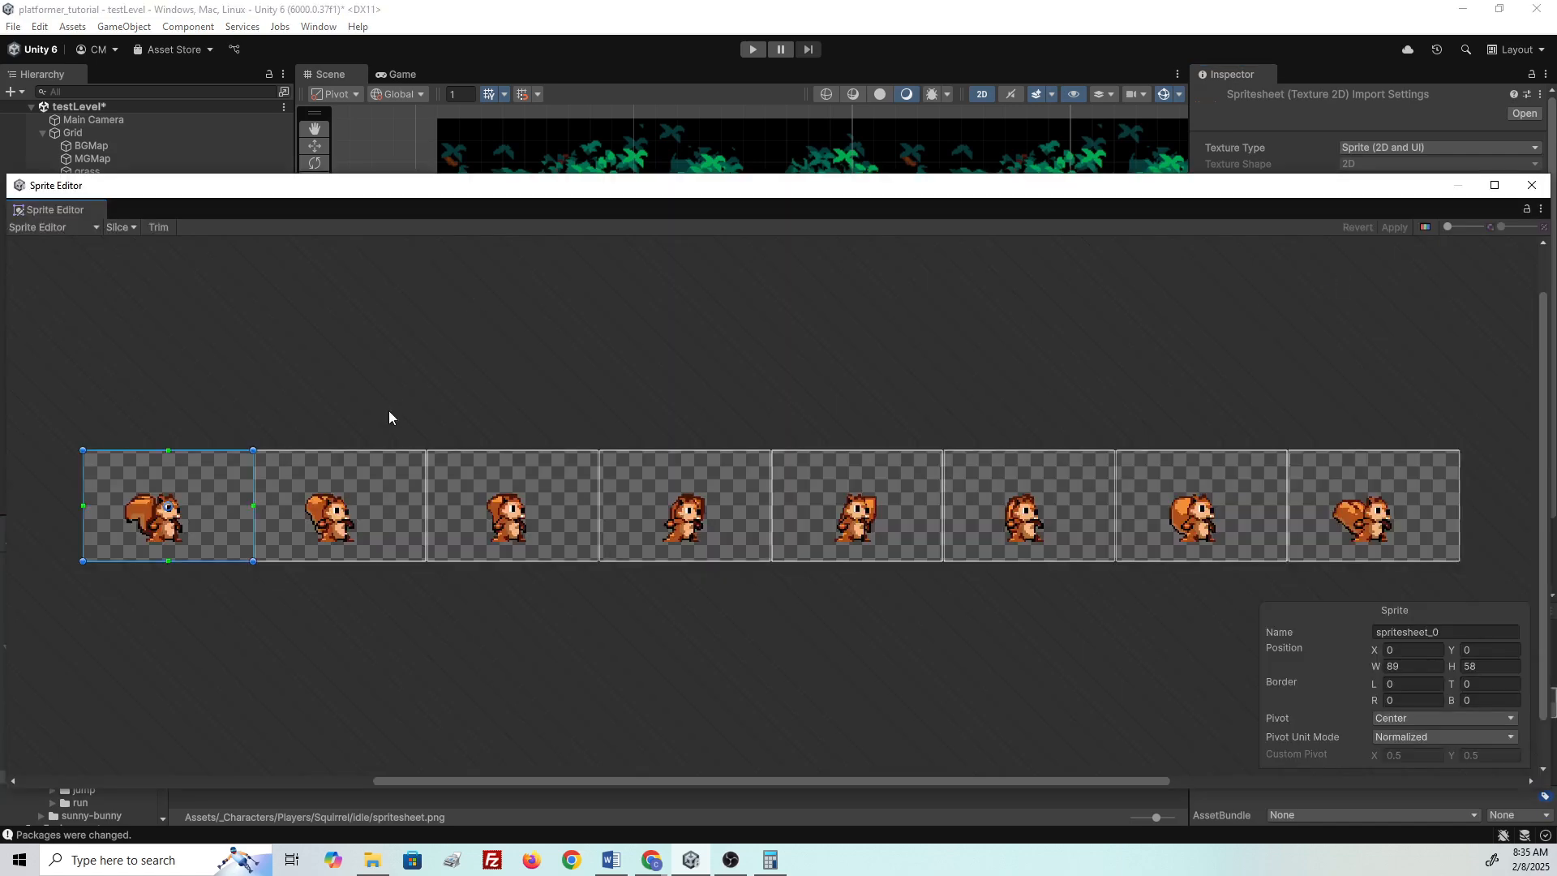
- Inspect the current frame bounds and bring up the Sprite Editor's Slice options
click(362, 495)
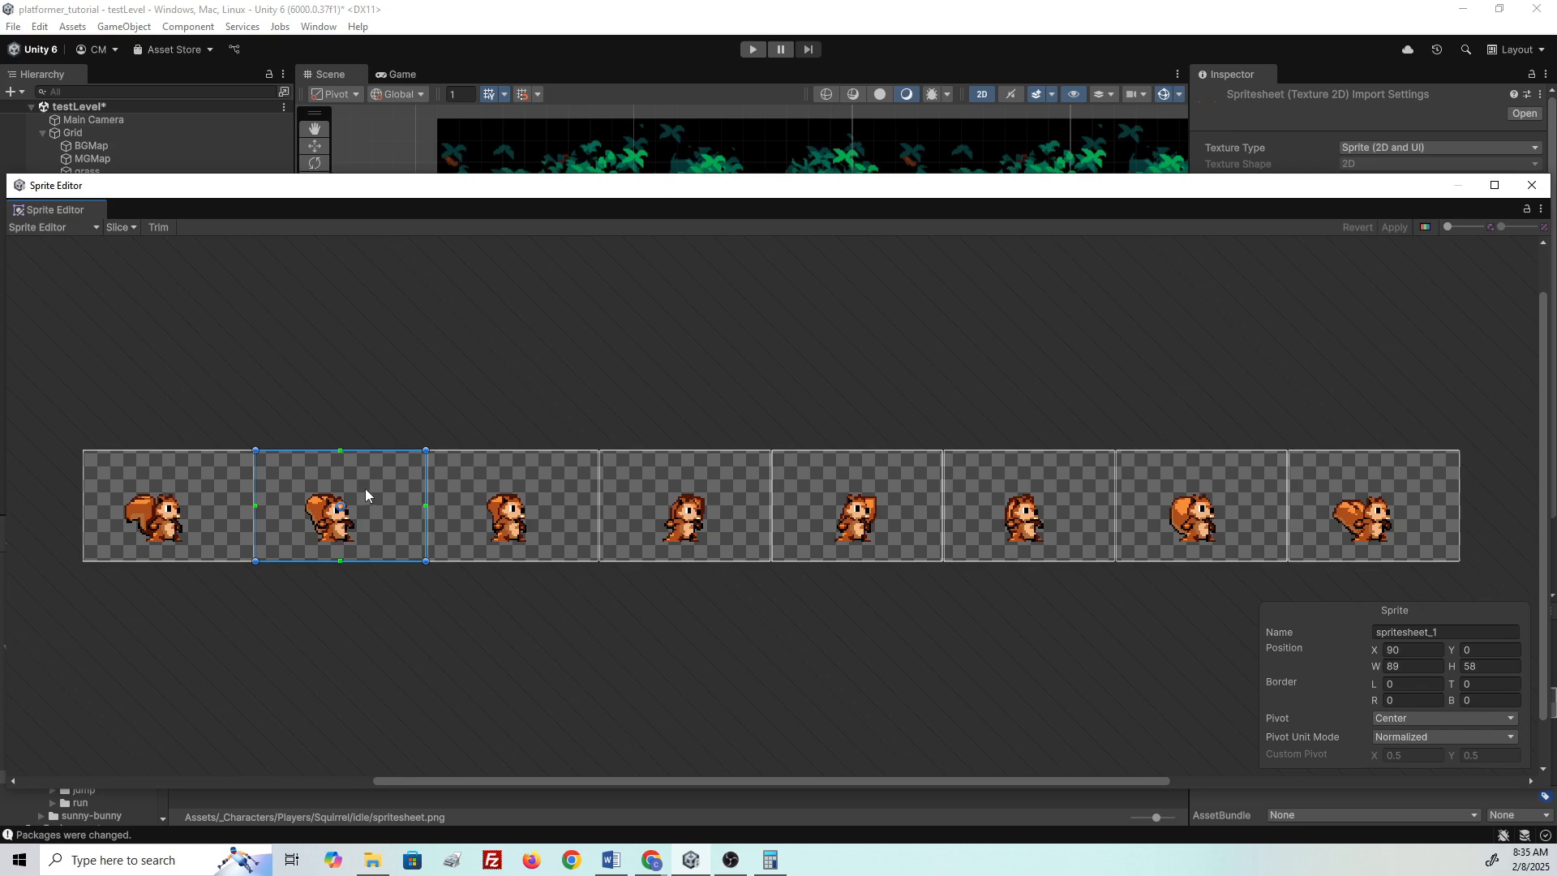
click(115, 238)
click(119, 230)
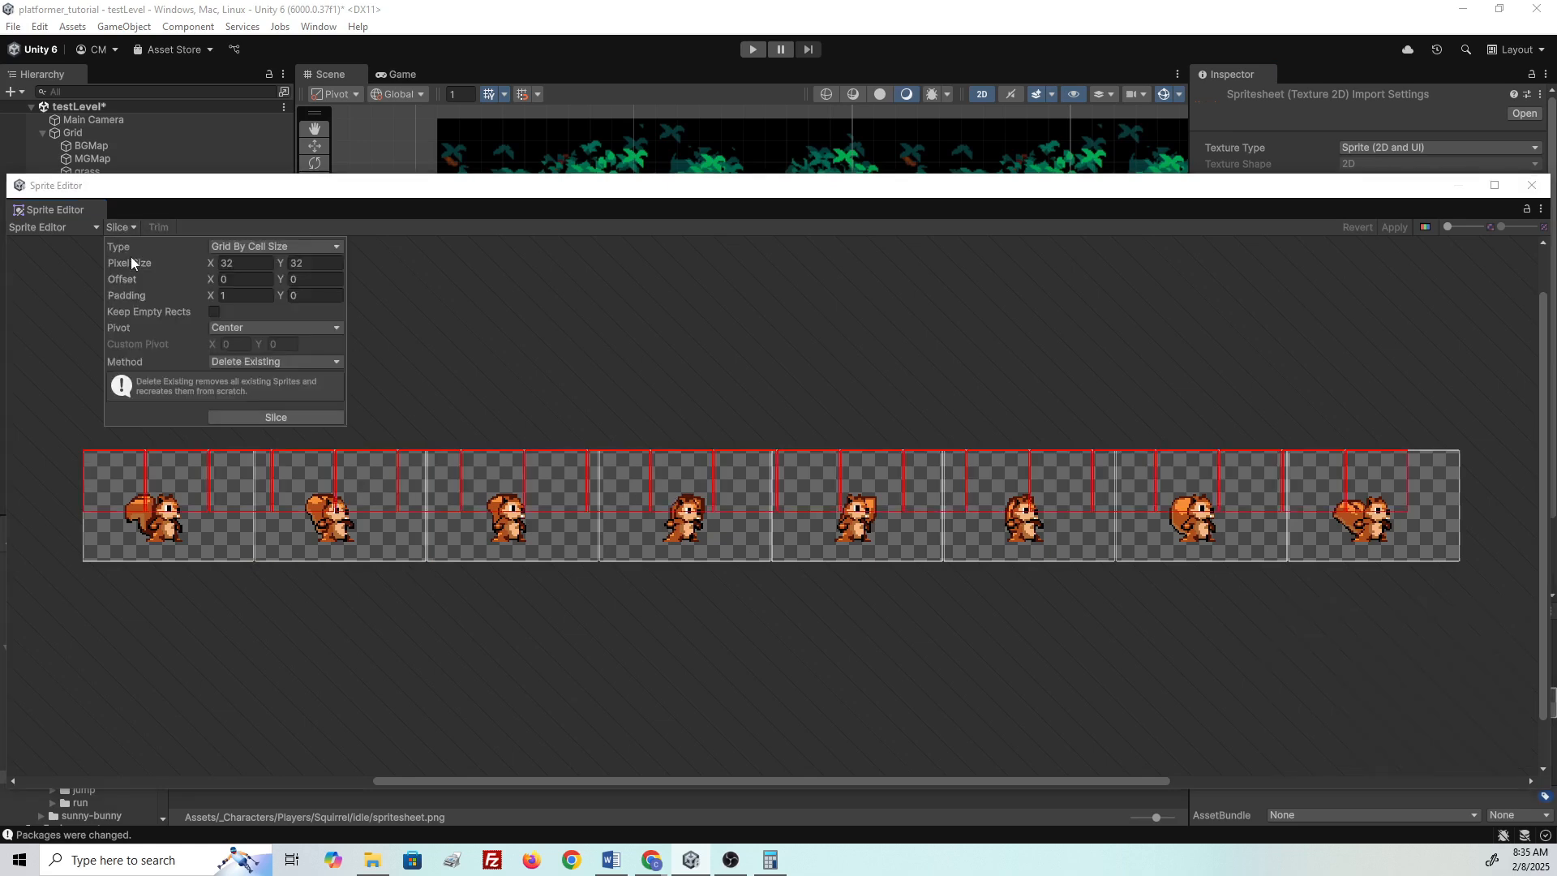
click(452, 299)
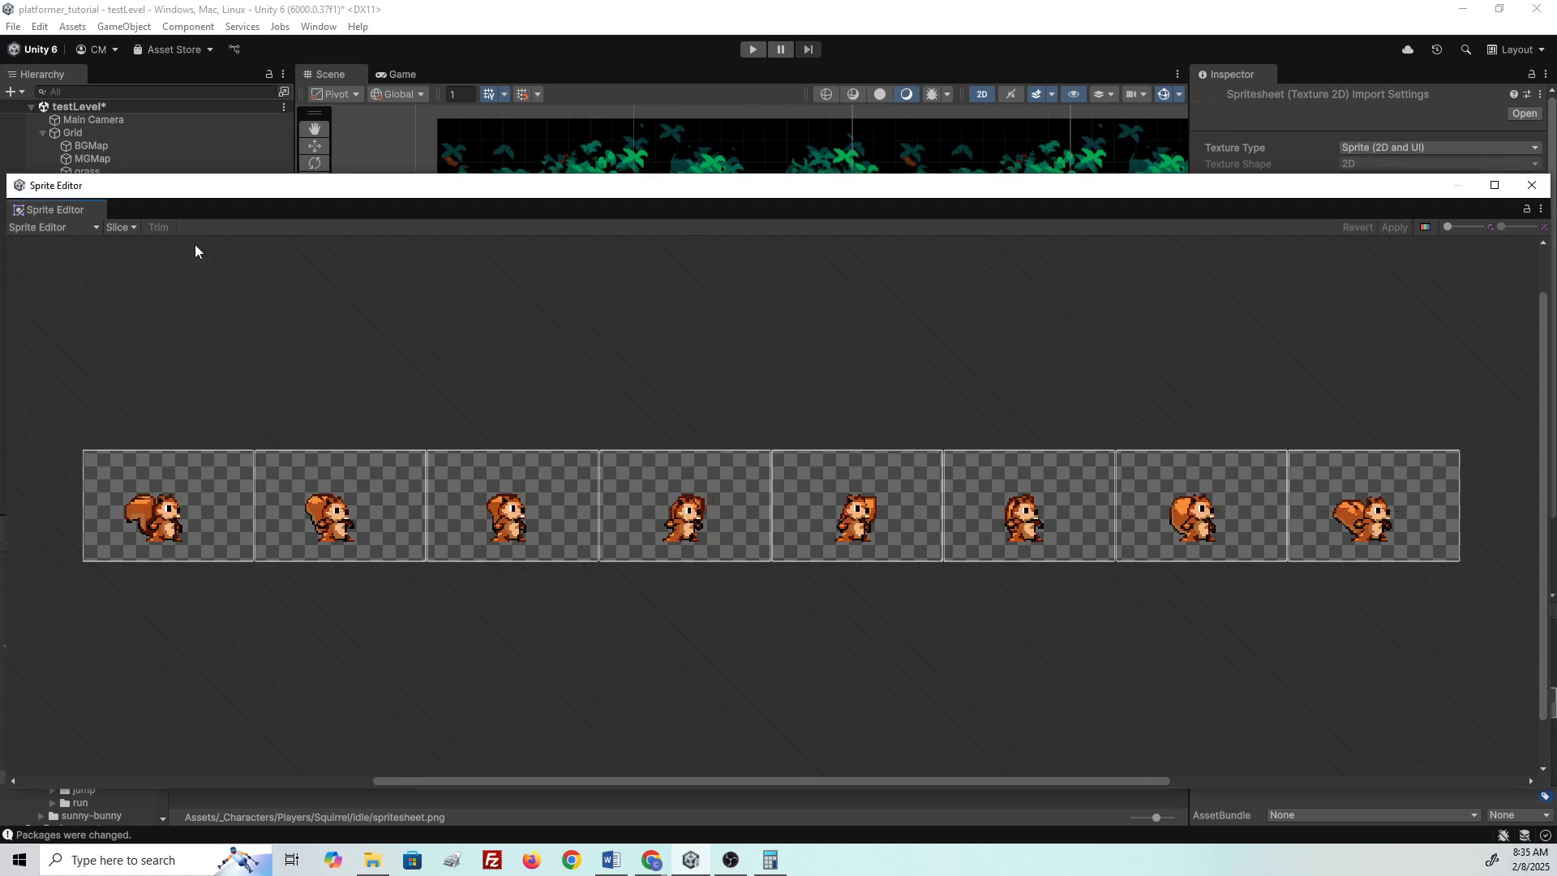
click(139, 228)
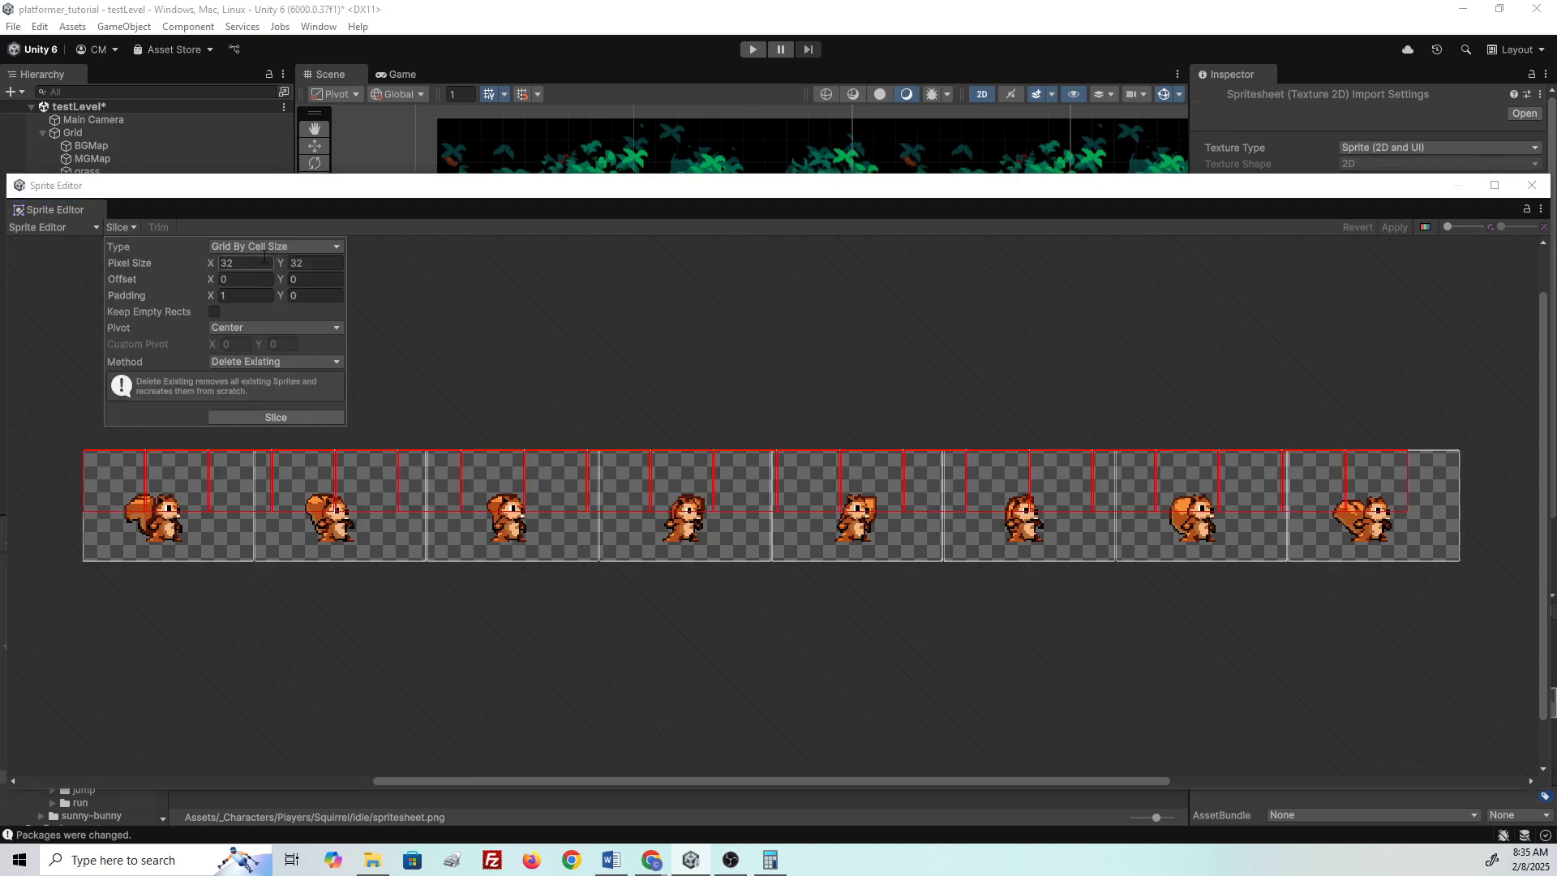
click(261, 415)
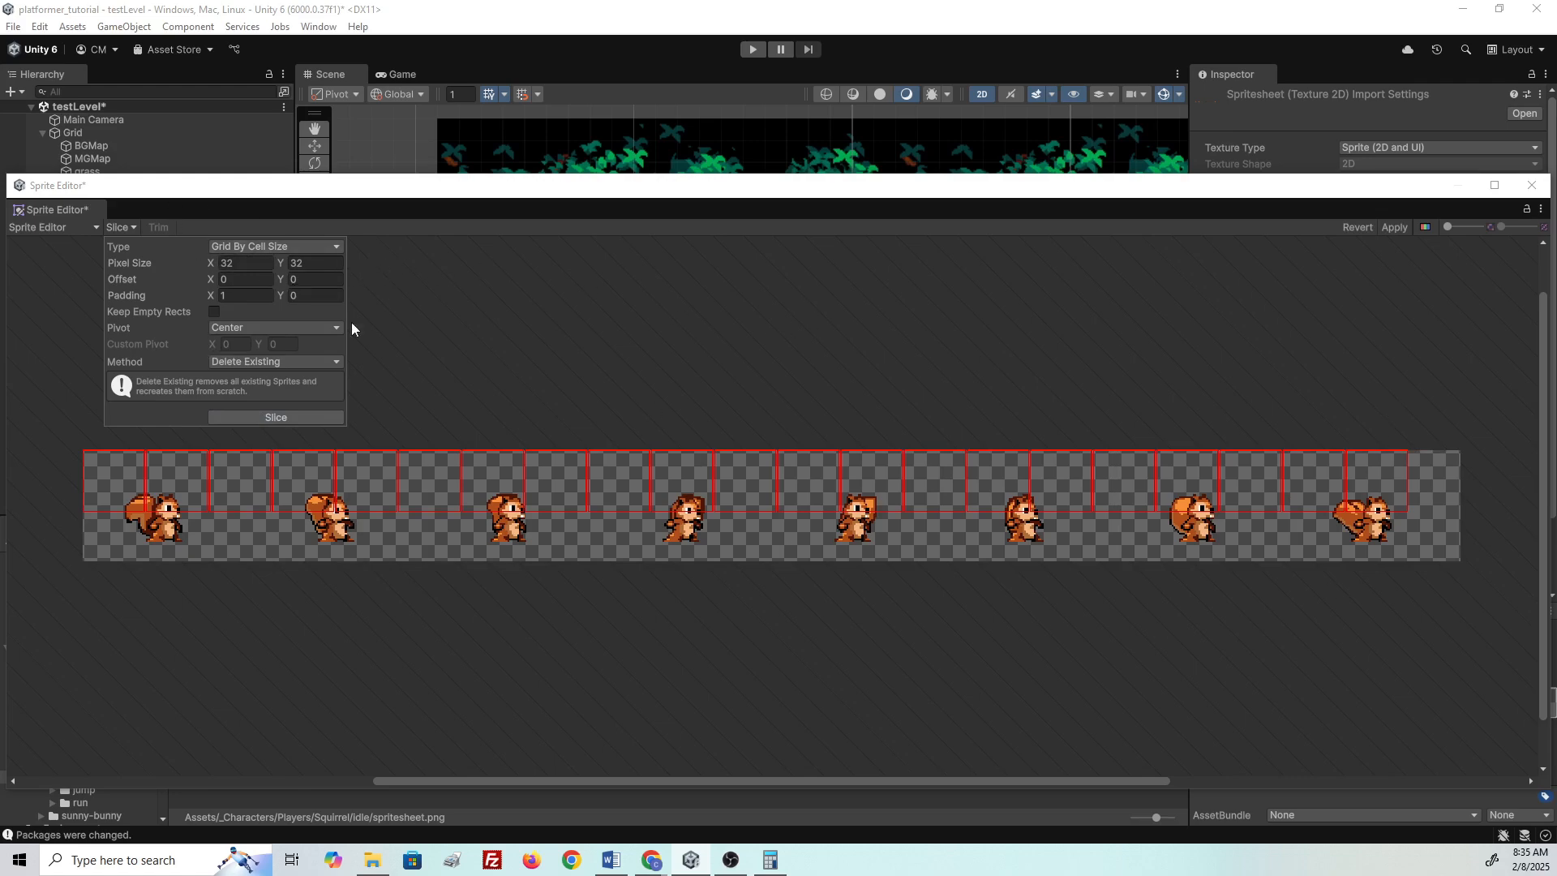
- Slice by Grid By Cell Size with pixel size 90 × 58 and padding 0
click(308, 246)
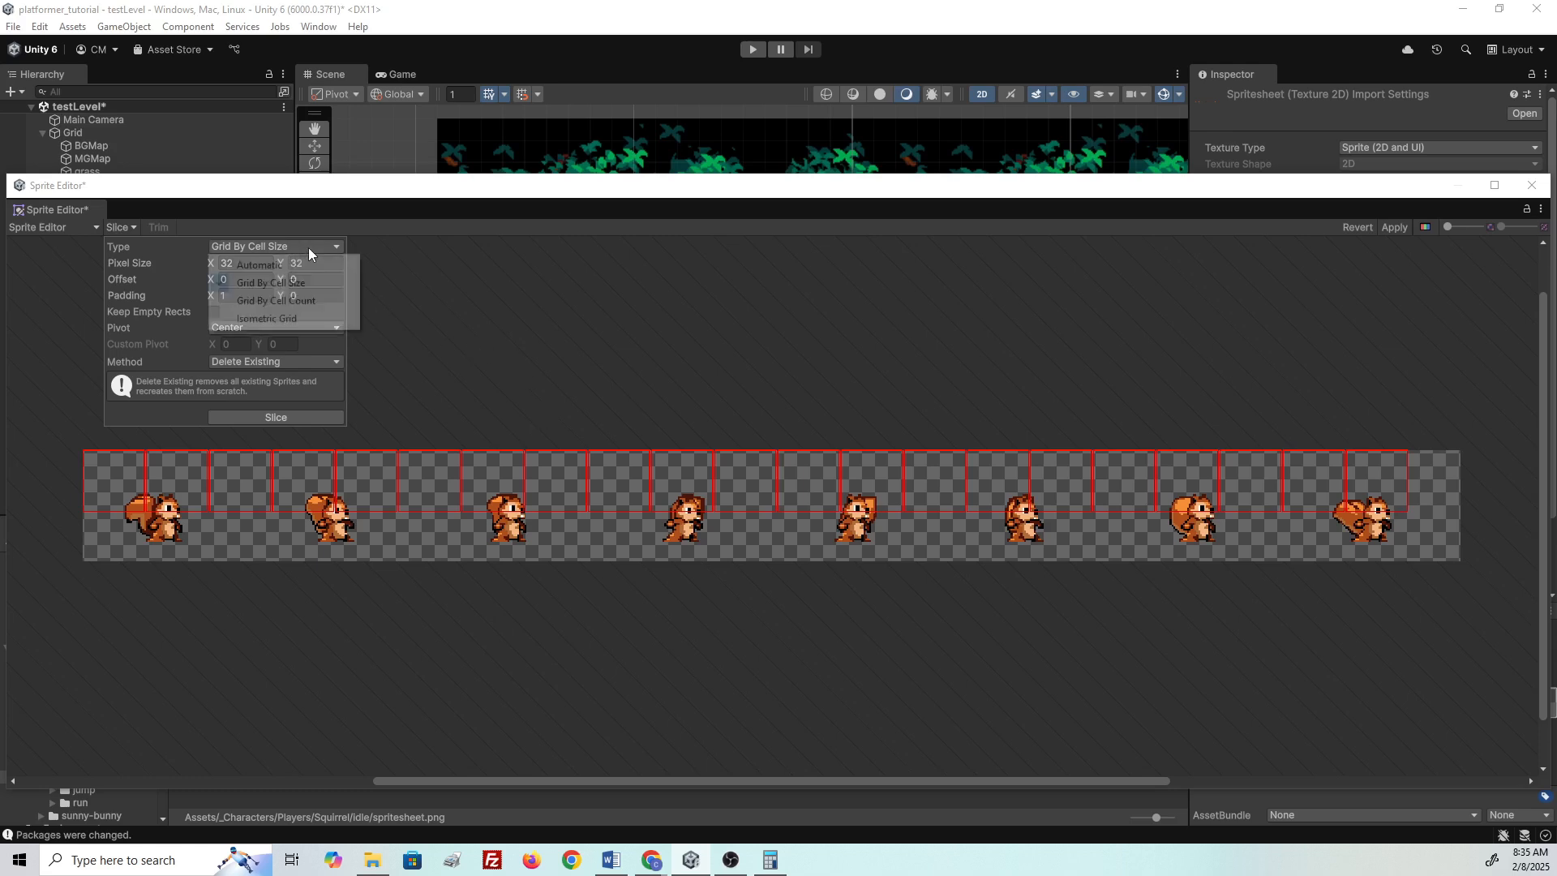
click(267, 283)
click(241, 263)
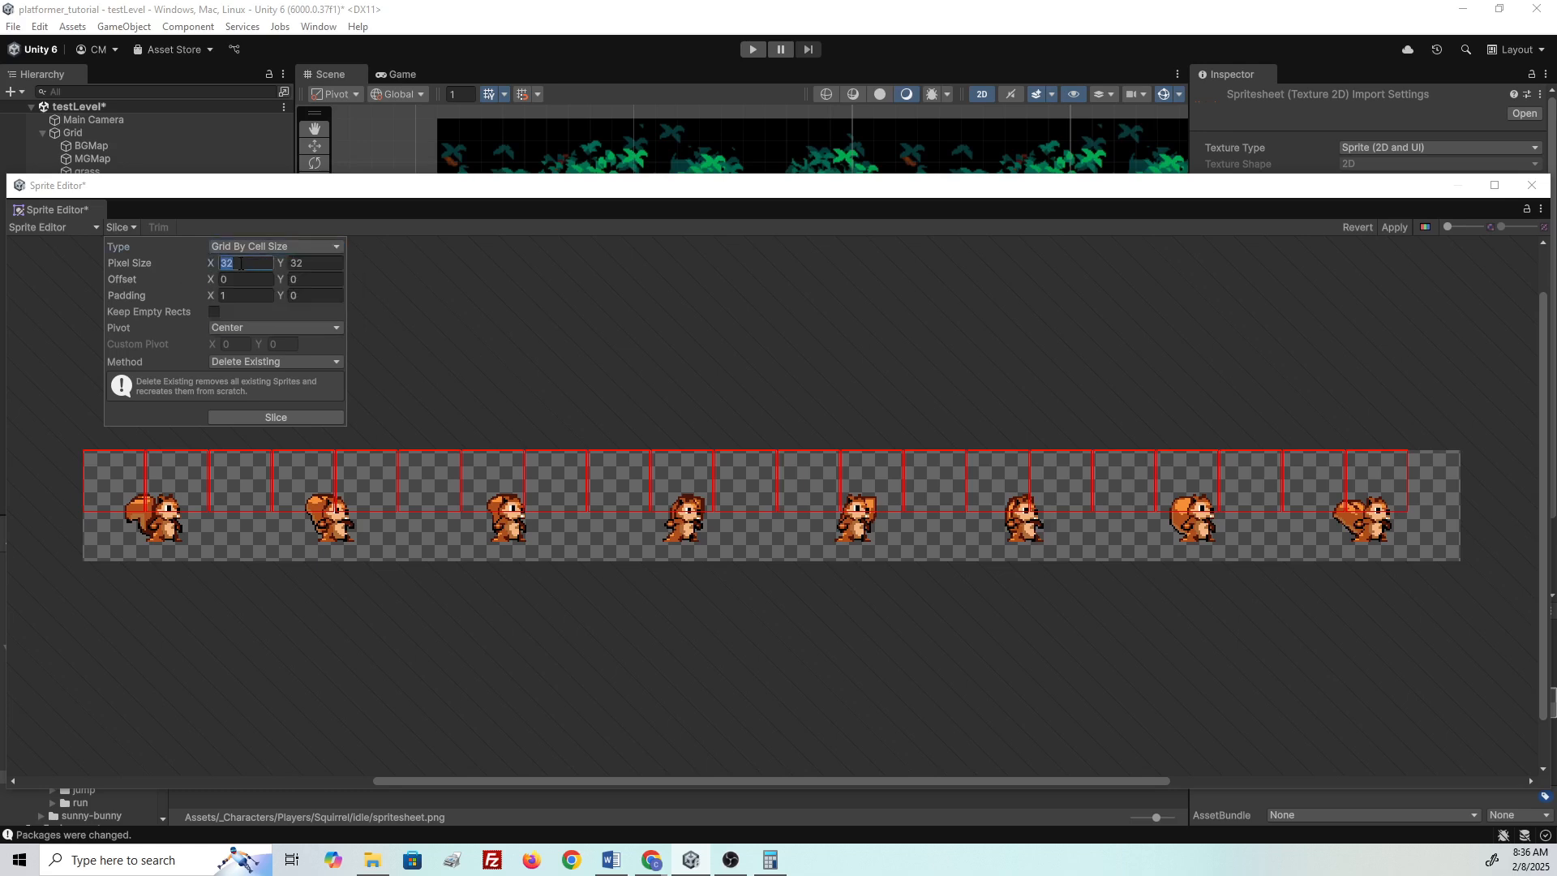
text(90)
key(Tab)
text(58)
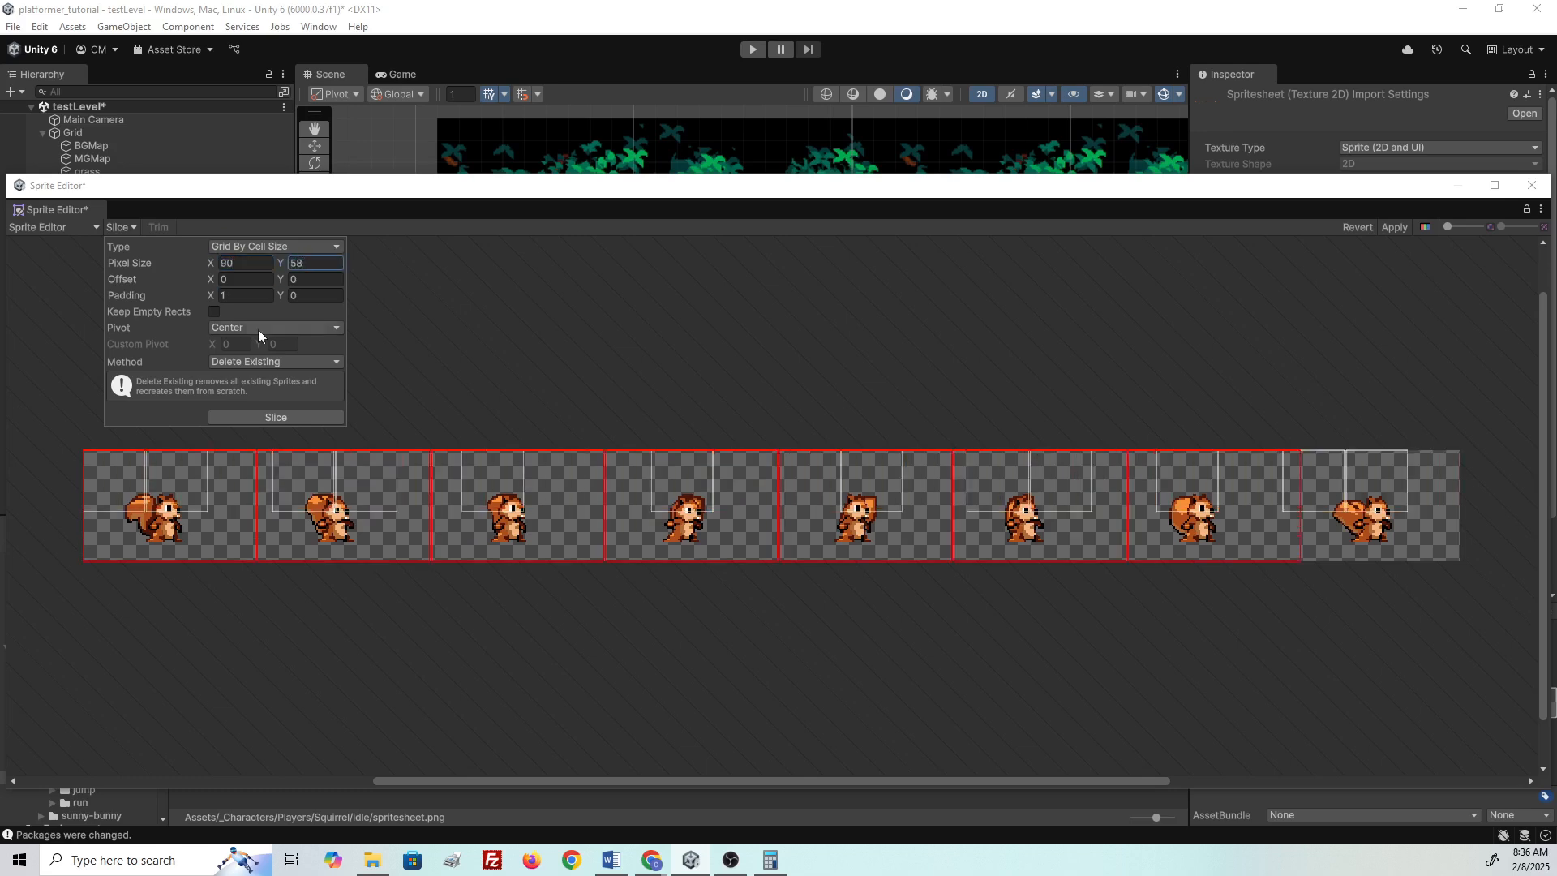
click(232, 296)
text(0)
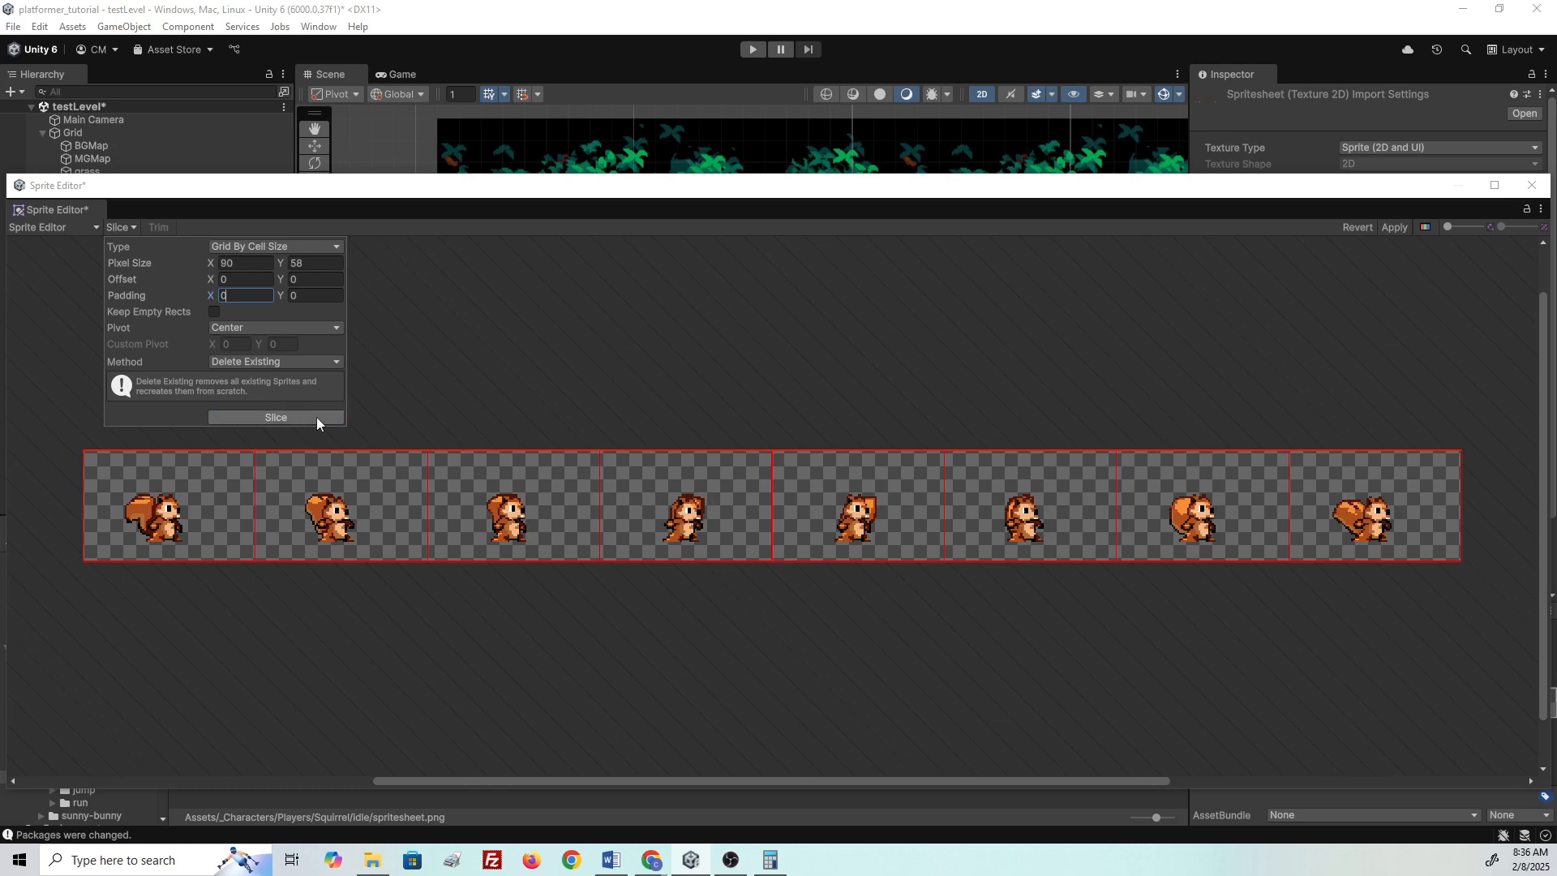
click(310, 418)
- Check the sliced frames' sizes and positions, then reopen the Slice options
click(354, 527)
click(207, 526)
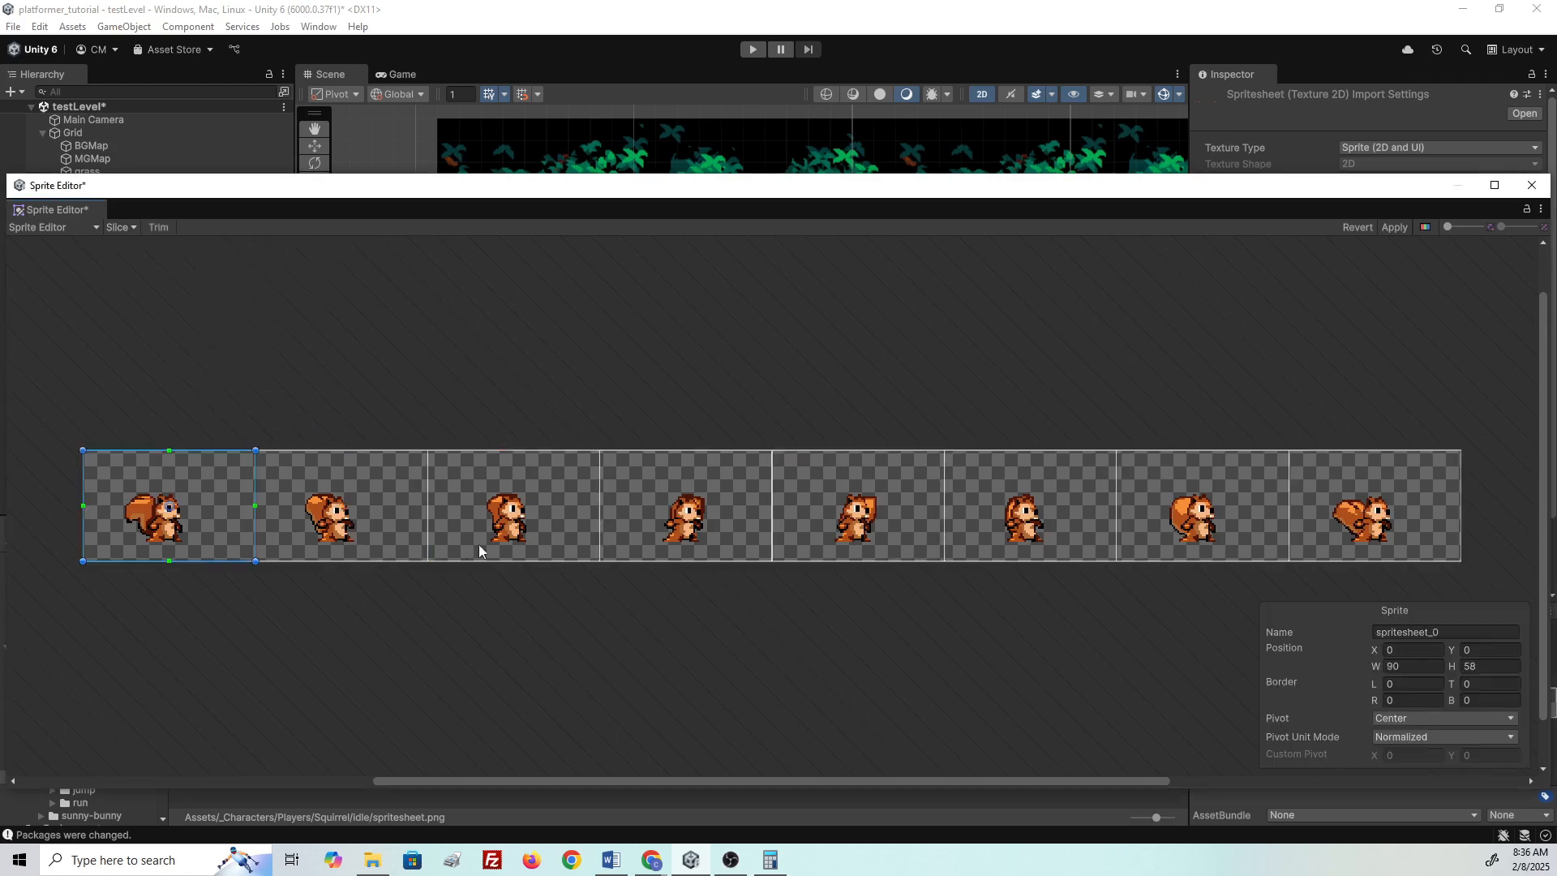
click(1200, 535)
click(1320, 532)
click(492, 341)
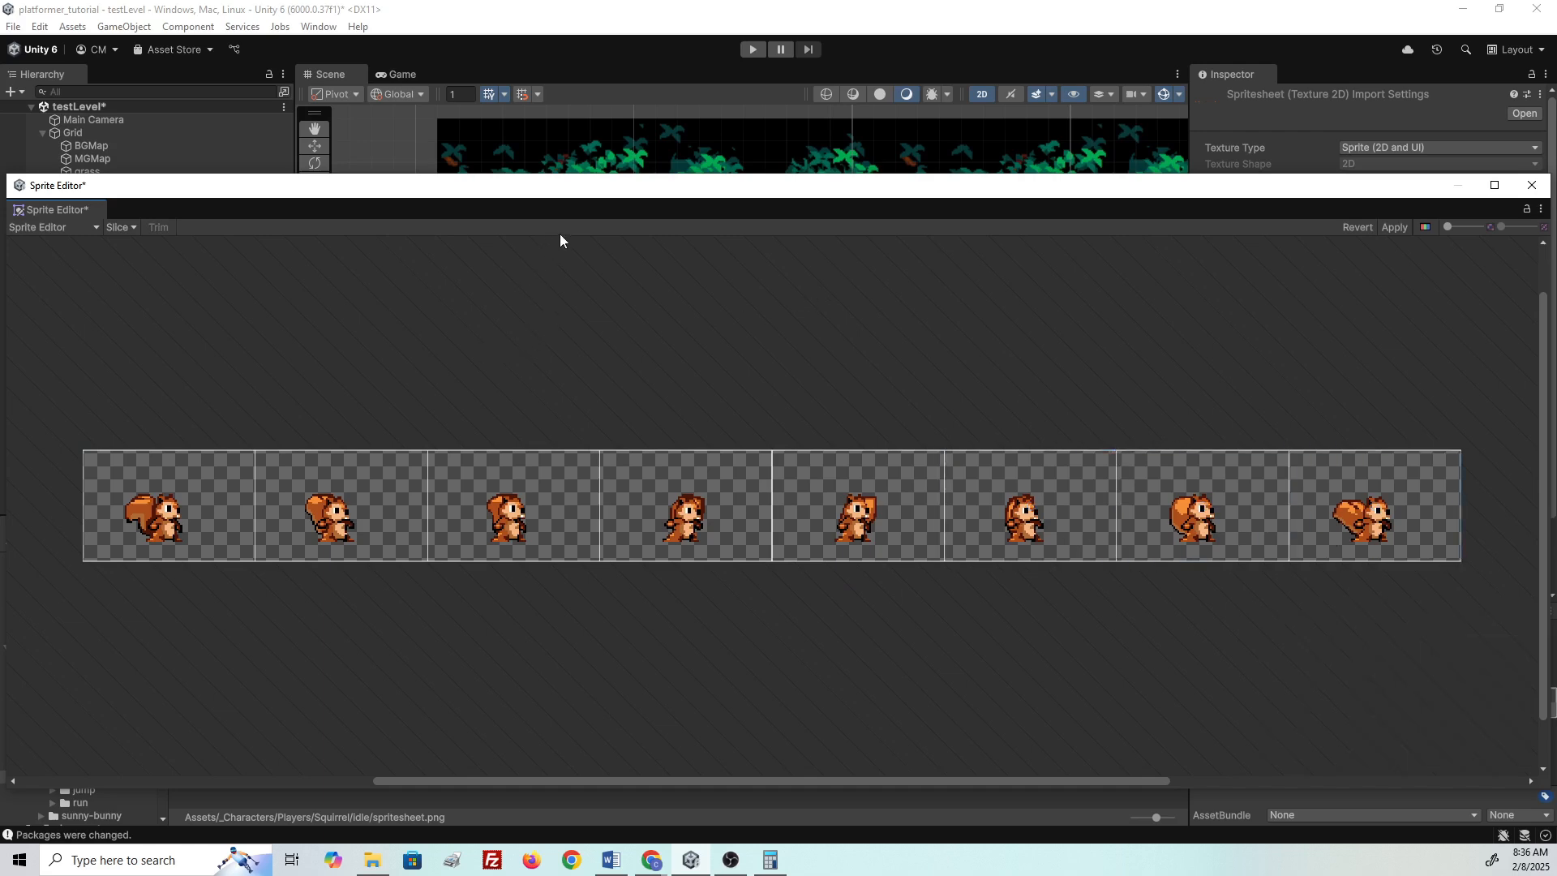
click(119, 227)
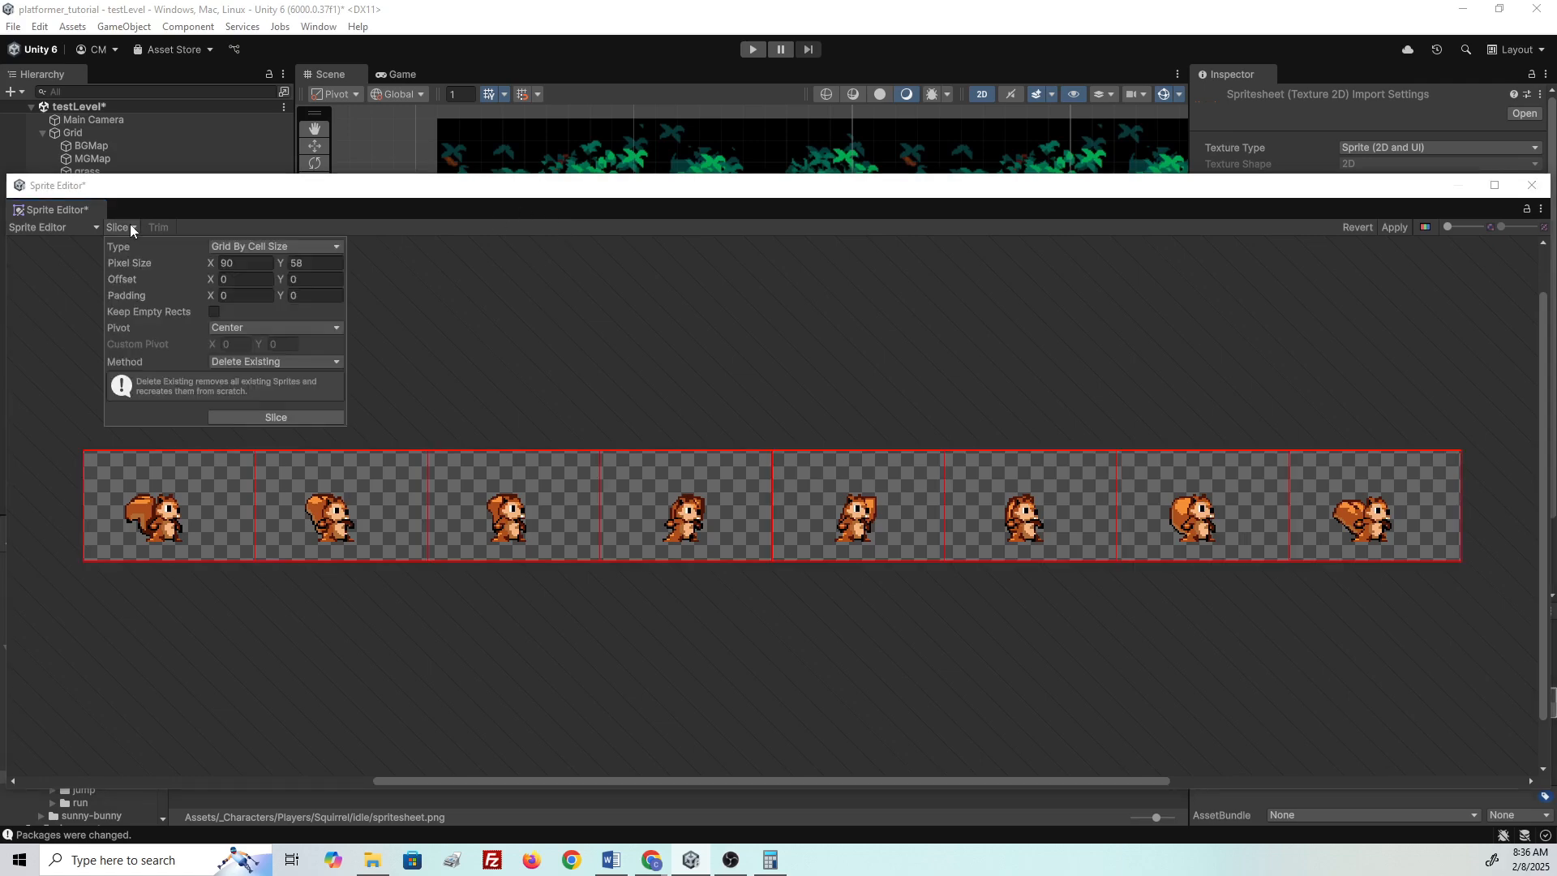
- Slice the squirrel sheet by column and row count, first with 6 columns, then 8
click(339, 248)
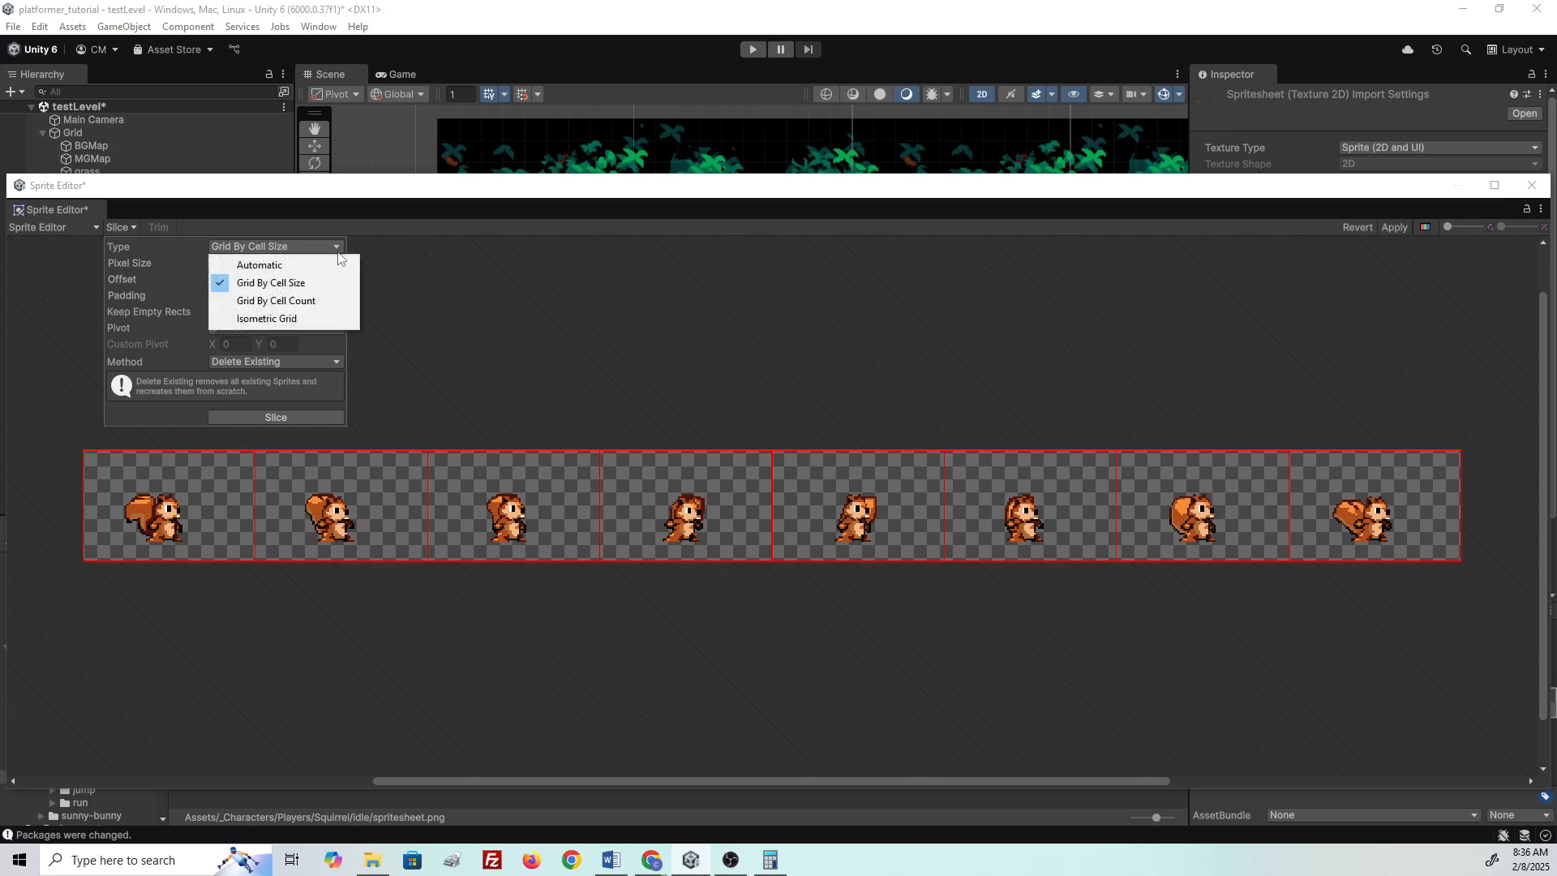
click(277, 301)
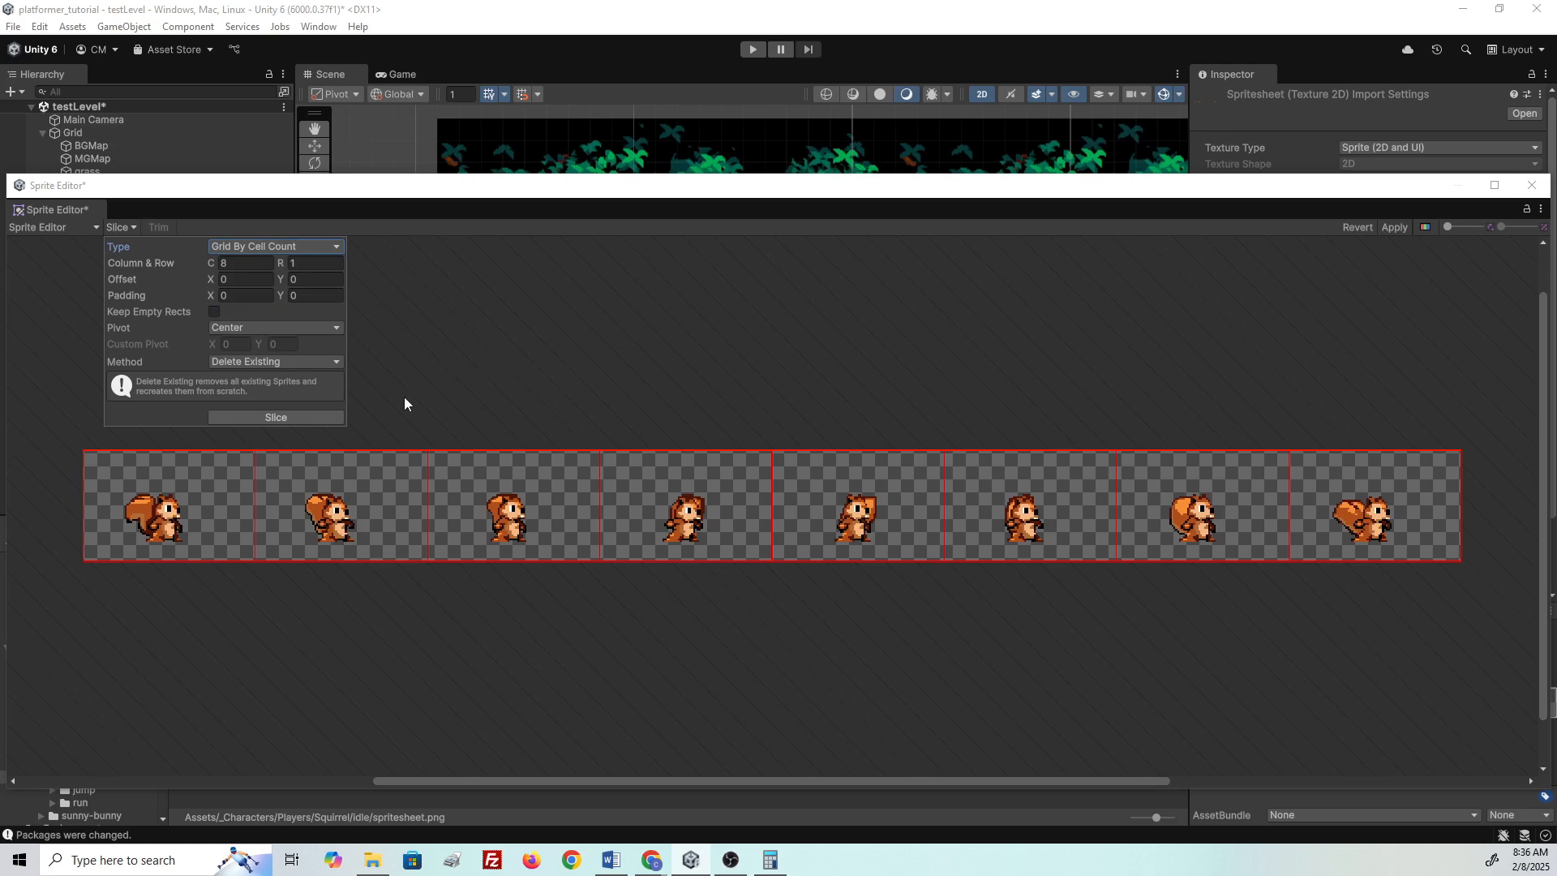
click(224, 264)
click(314, 262)
click(258, 268)
click(290, 420)
text(6)
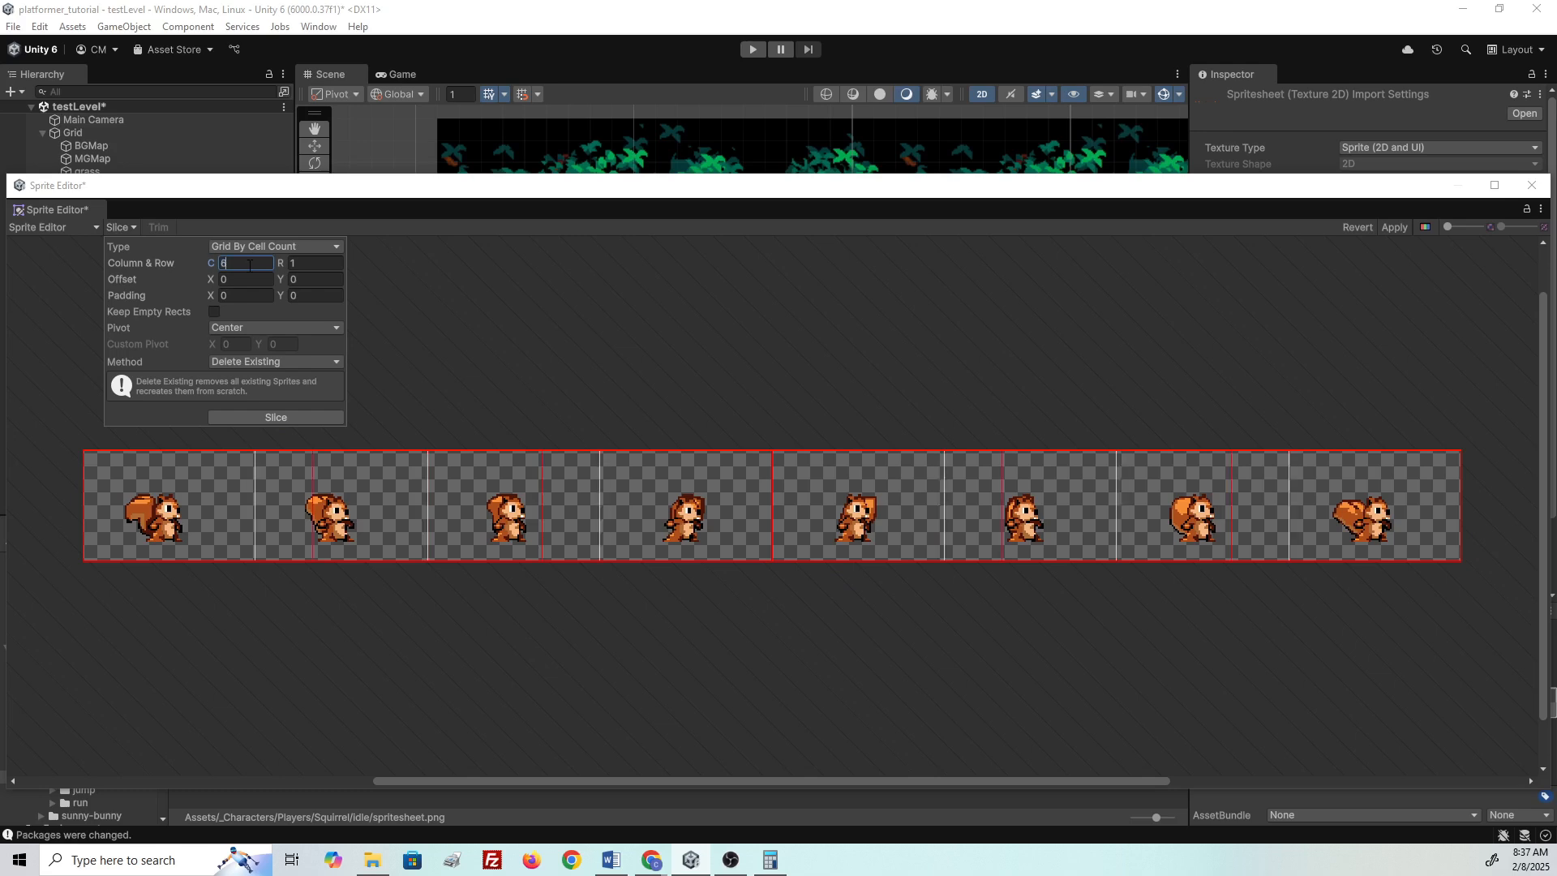
click(268, 419)
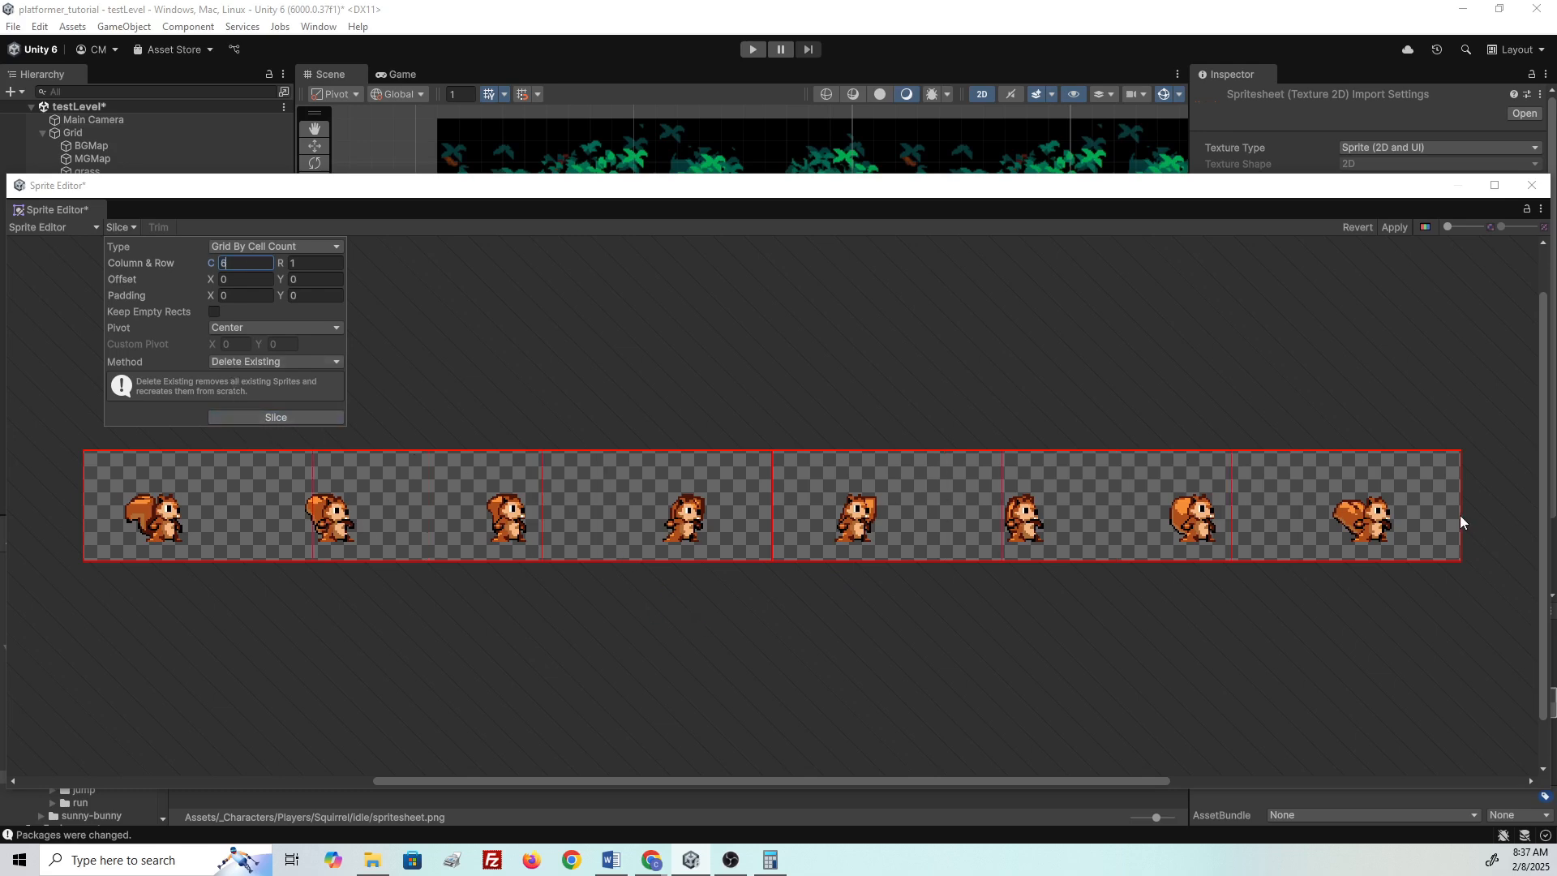
text(8)
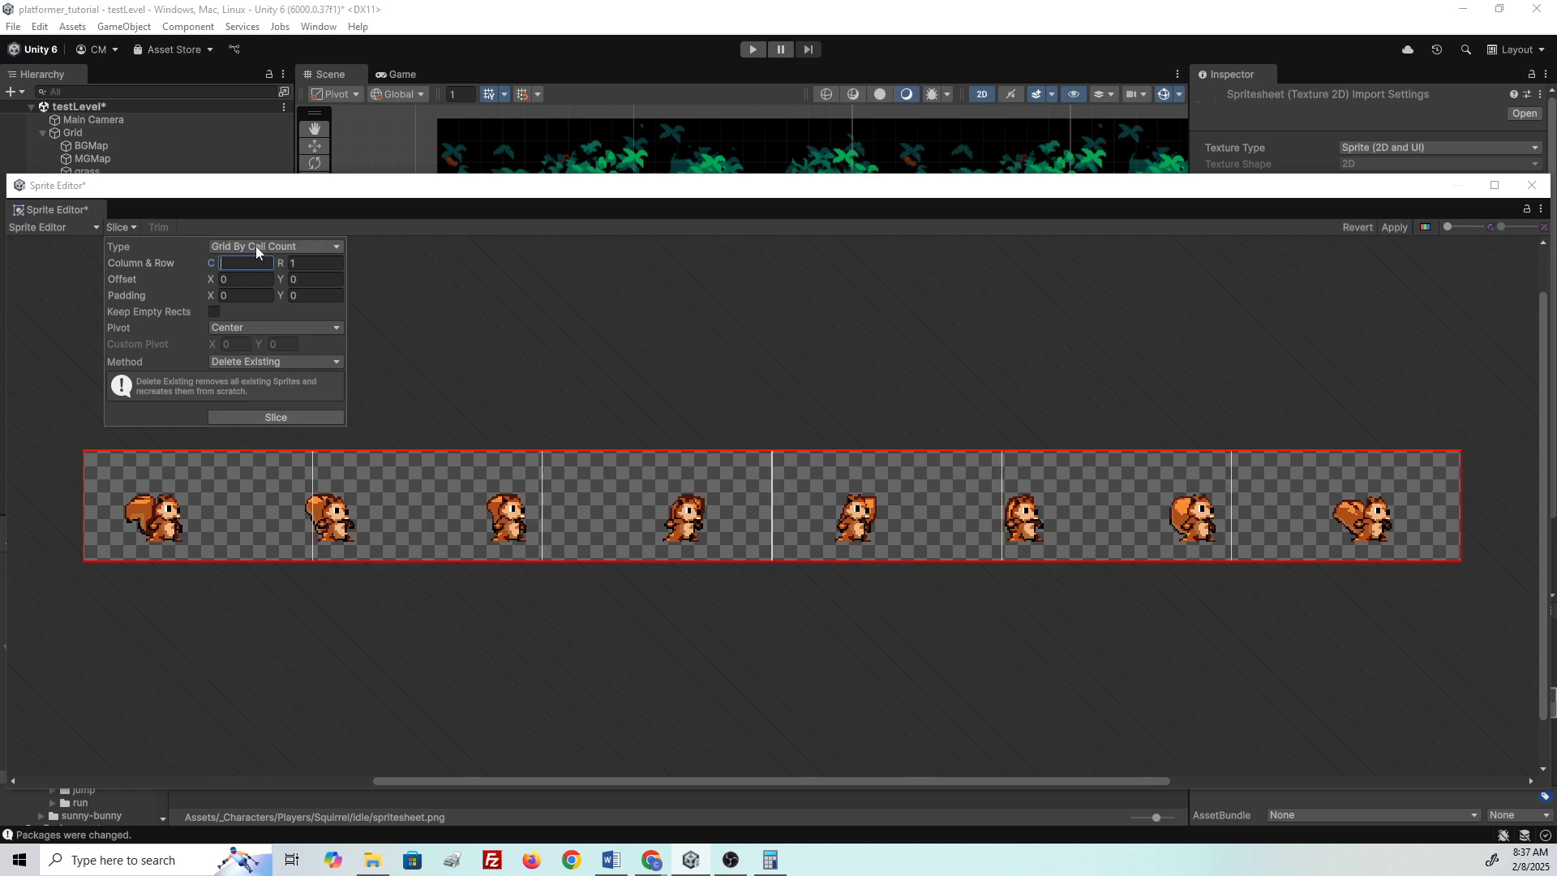
click(303, 421)
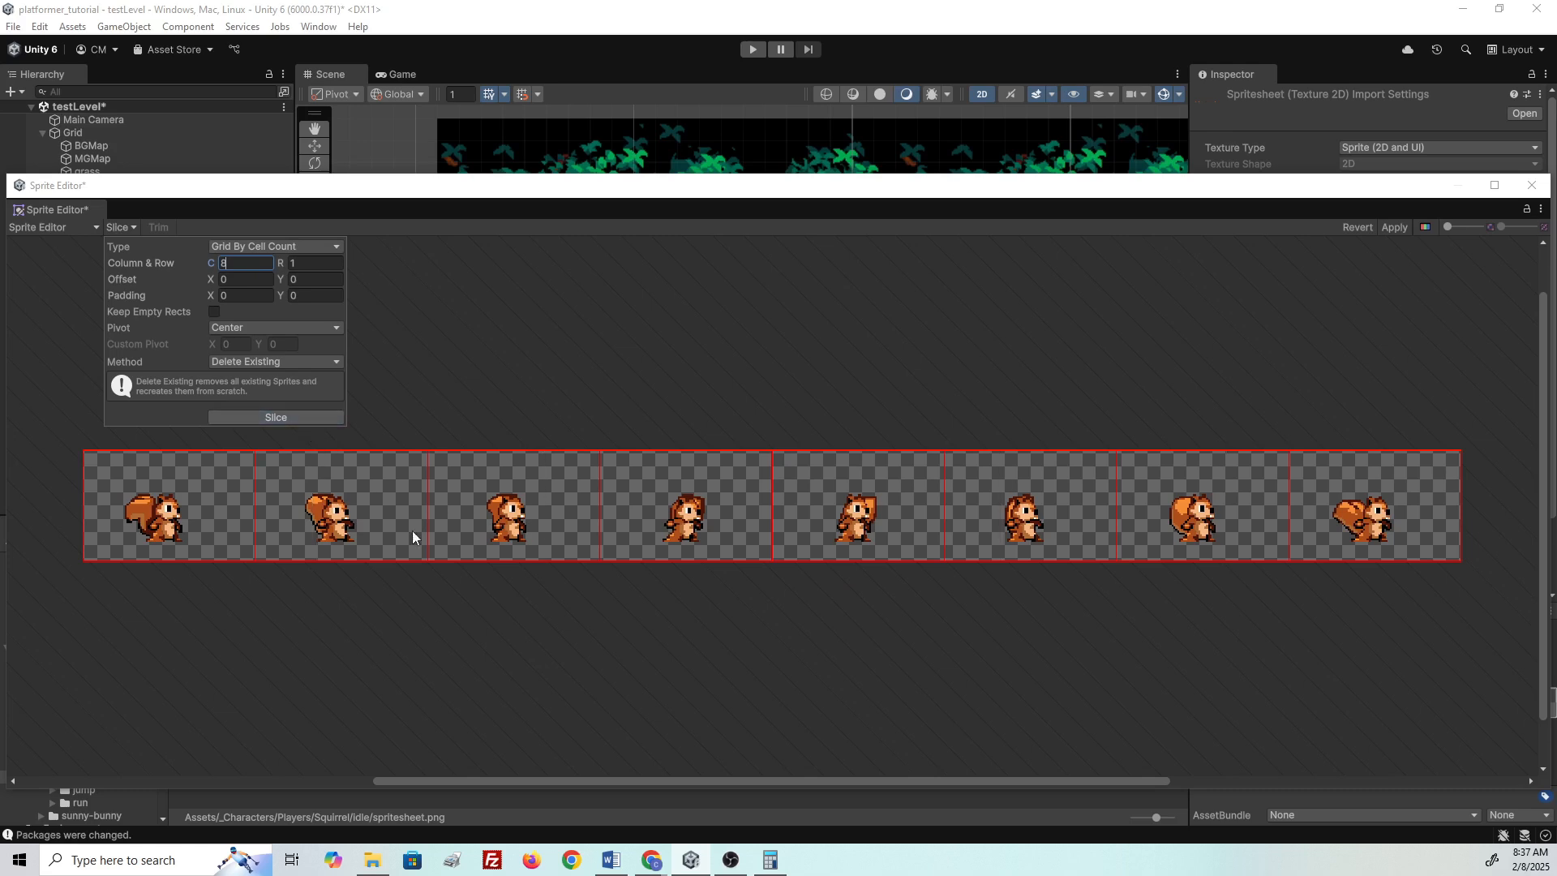
- Inspect each sliced sprite in turn, from last to first, to check its size
click(1037, 534)
click(1242, 561)
click(1390, 551)
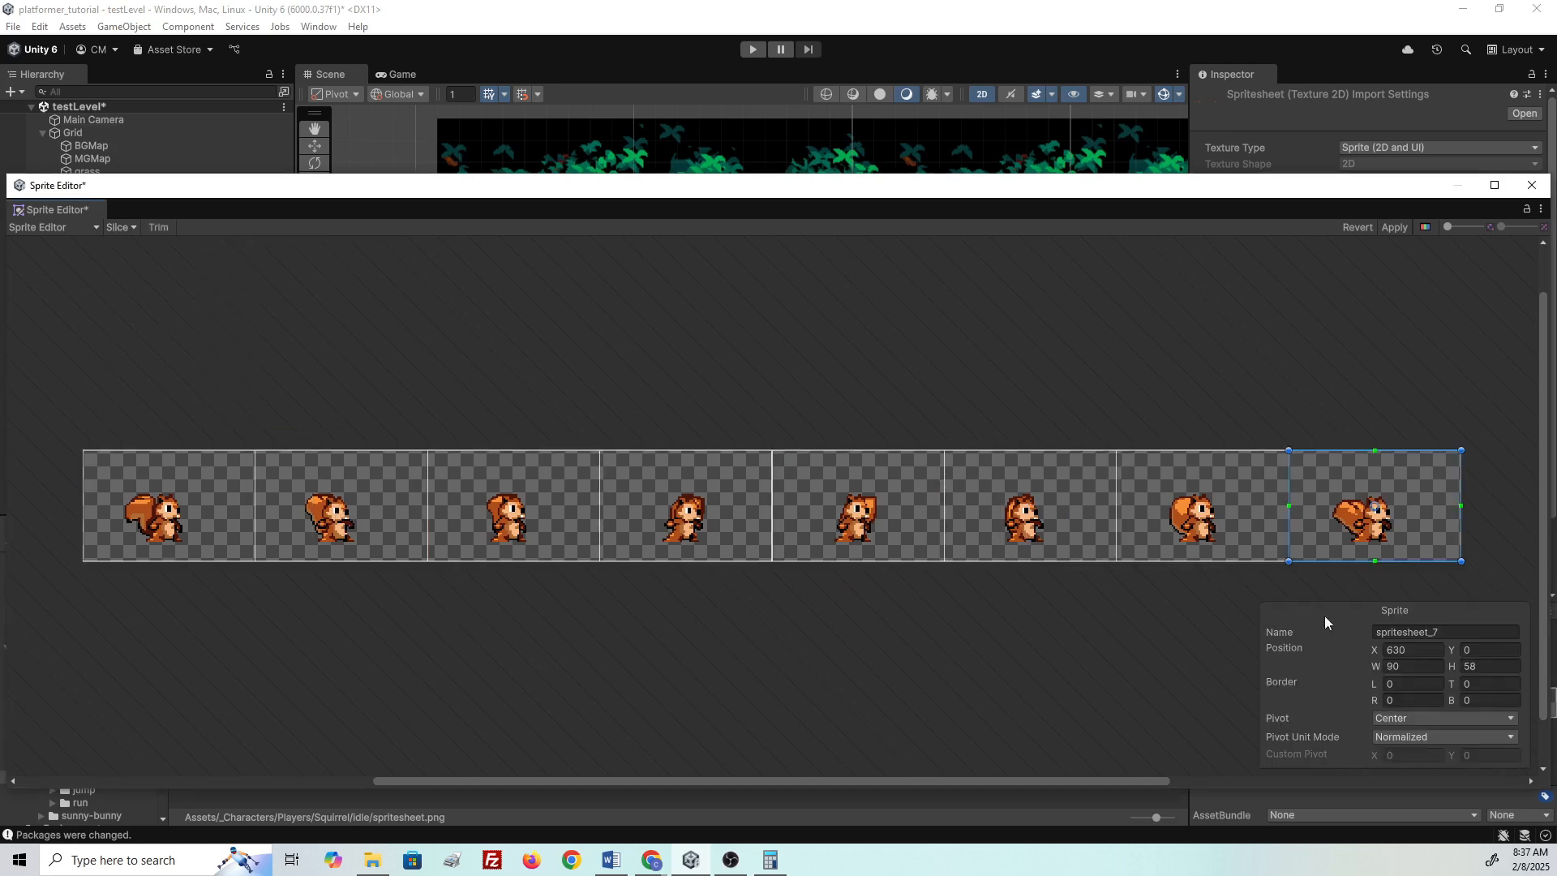
click(874, 526)
click(664, 532)
click(499, 529)
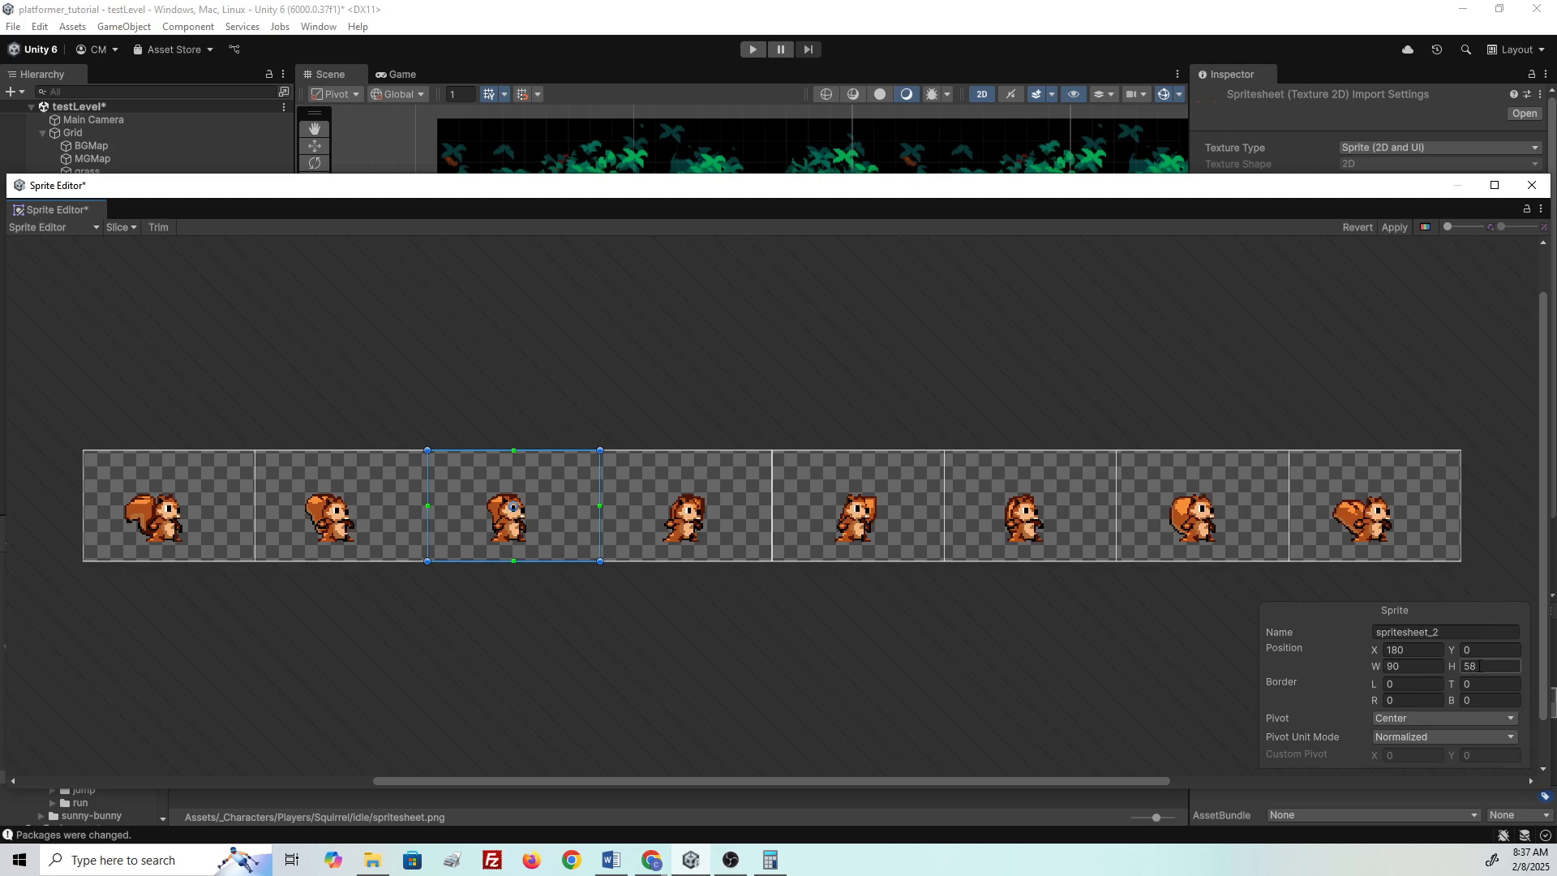
click(296, 533)
click(197, 528)
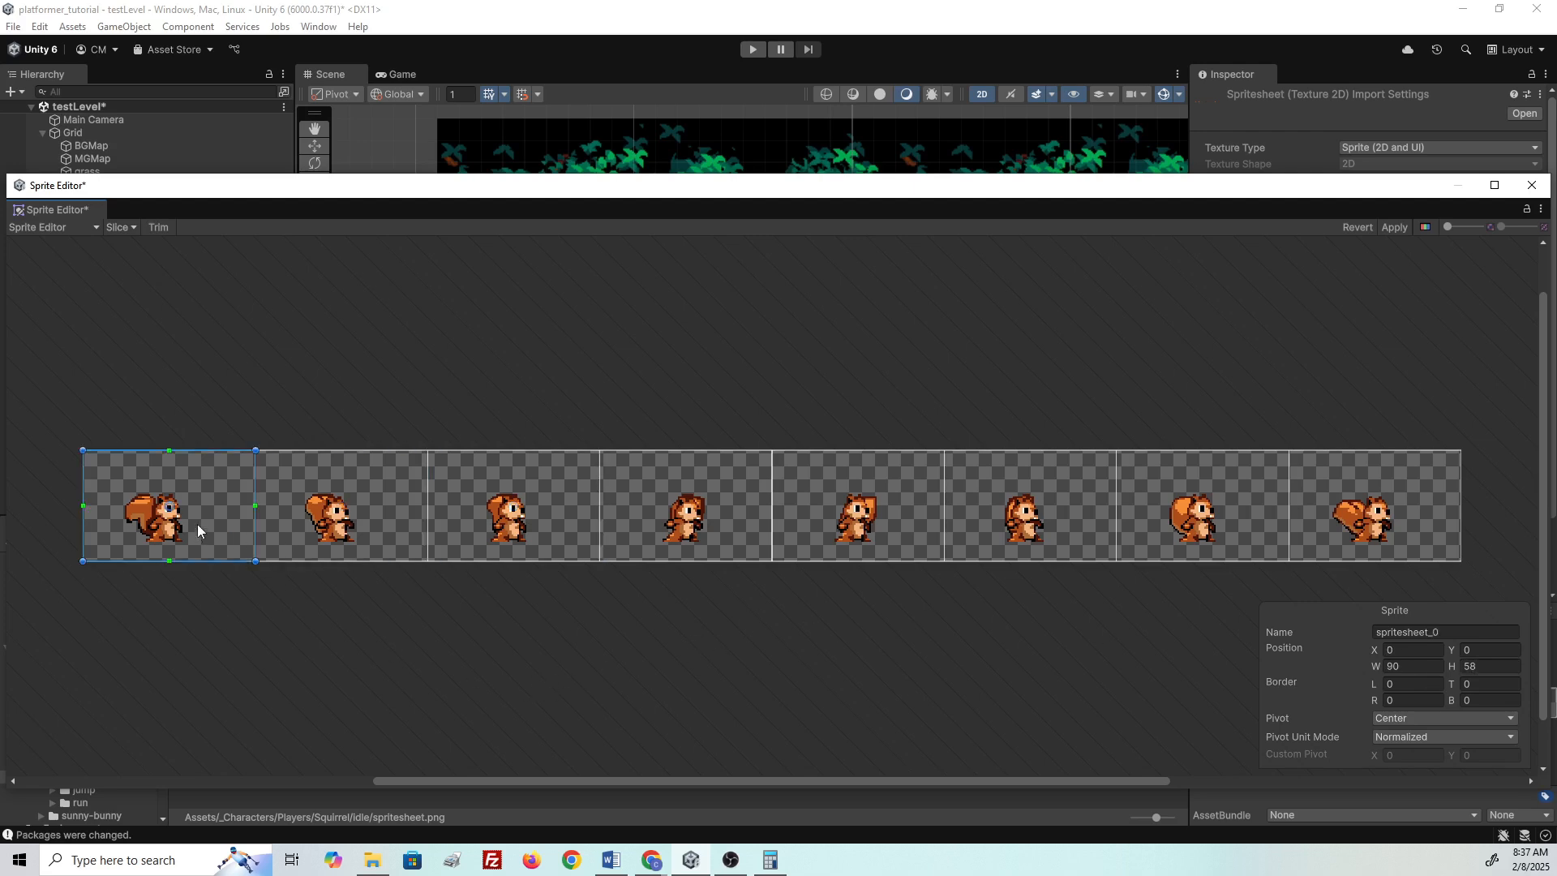
- Re-slice the sheet by 90×58 cell size, apply it, and close the Sprite Editor
click(176, 342)
click(128, 228)
click(244, 248)
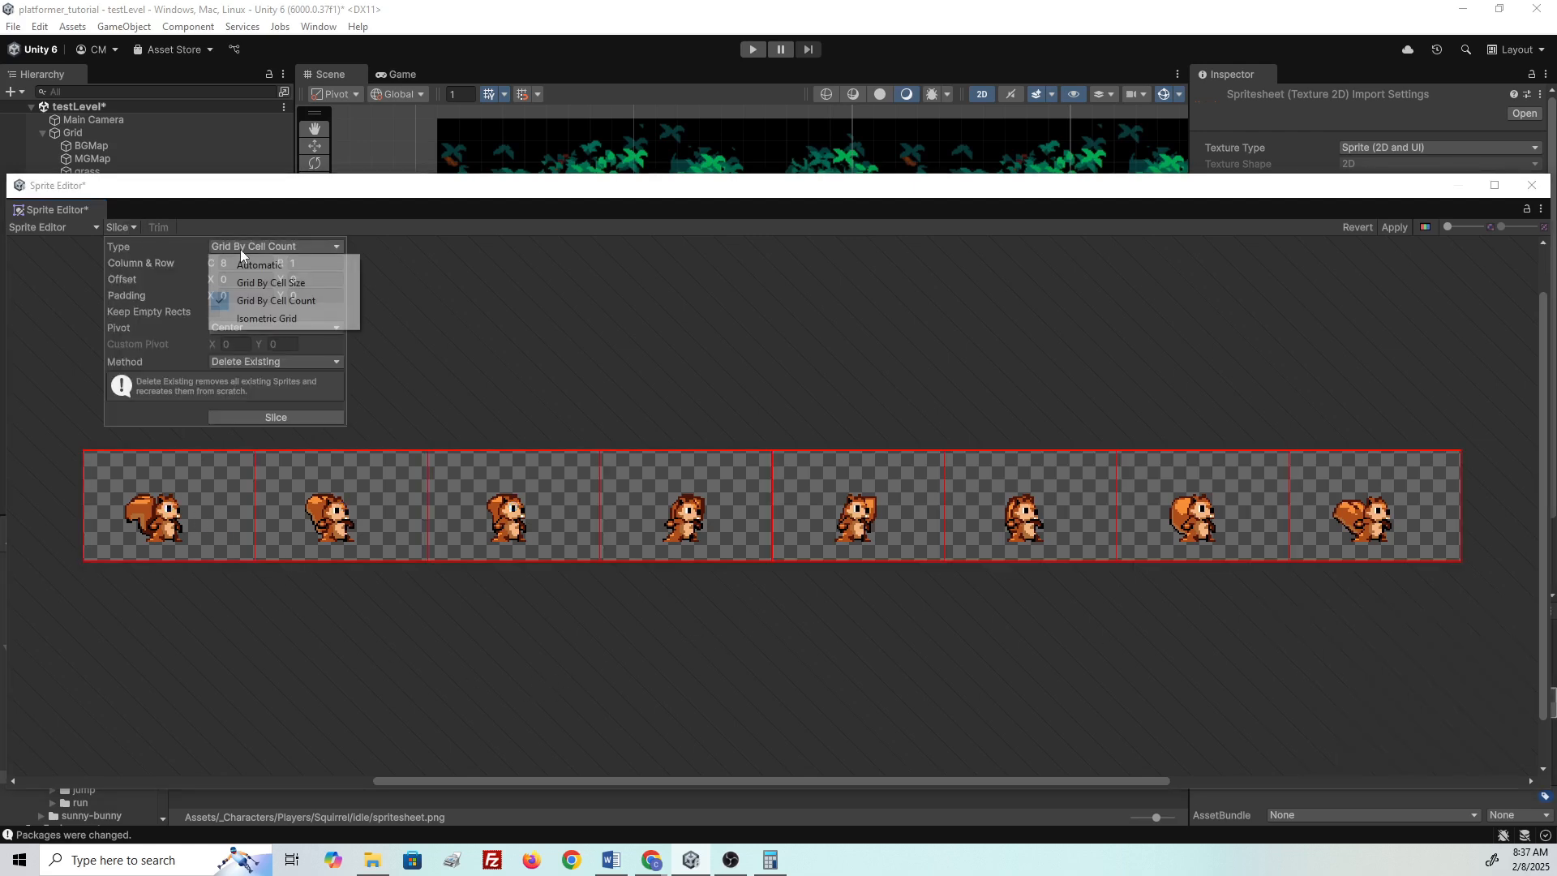
click(266, 283)
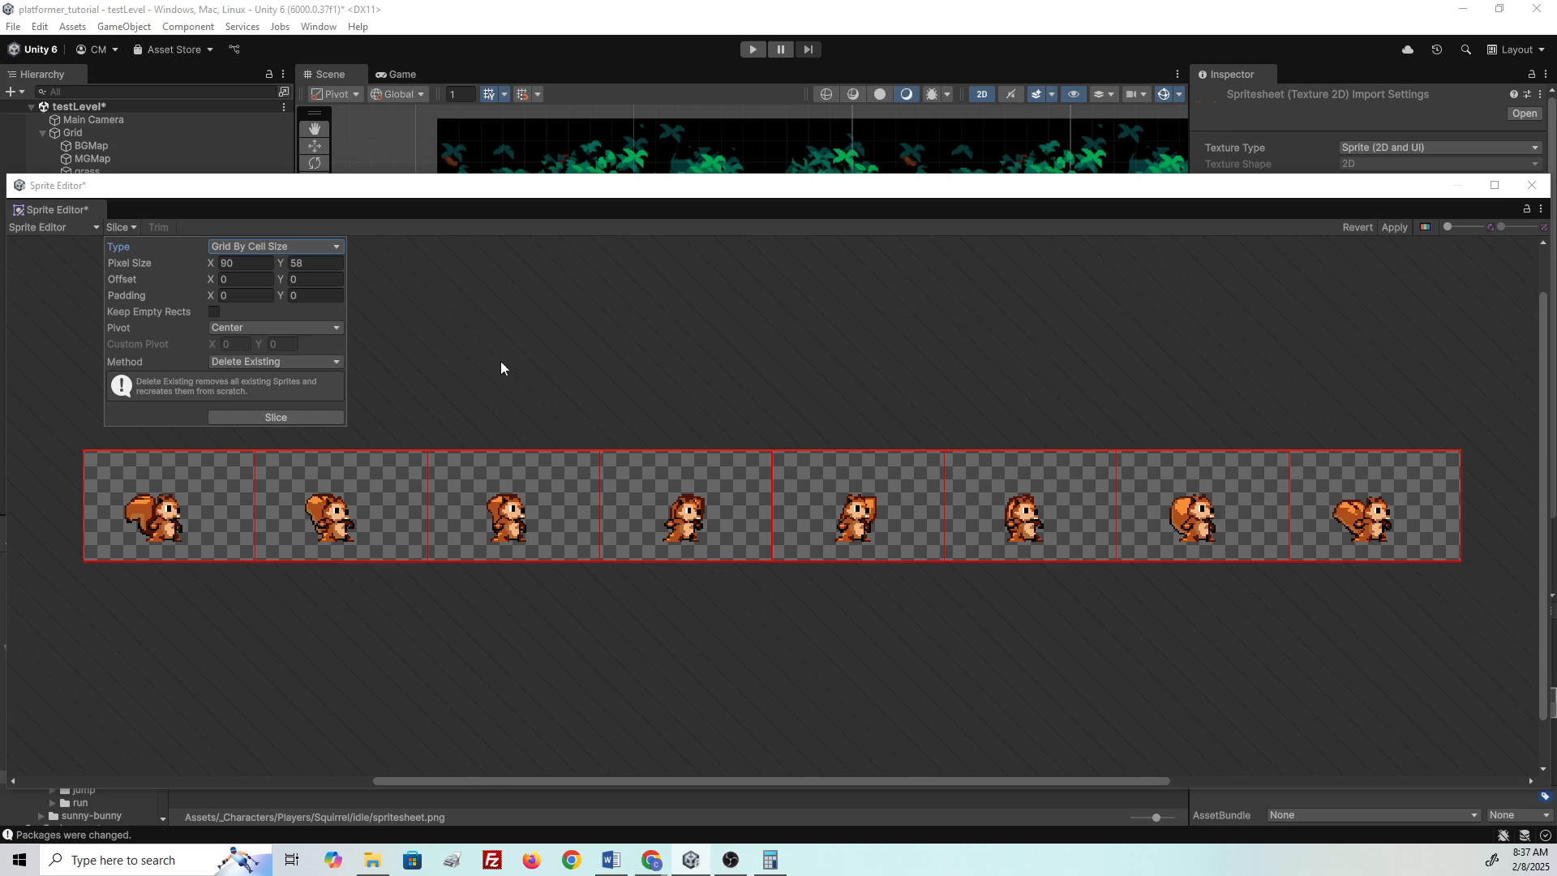
click(1395, 227)
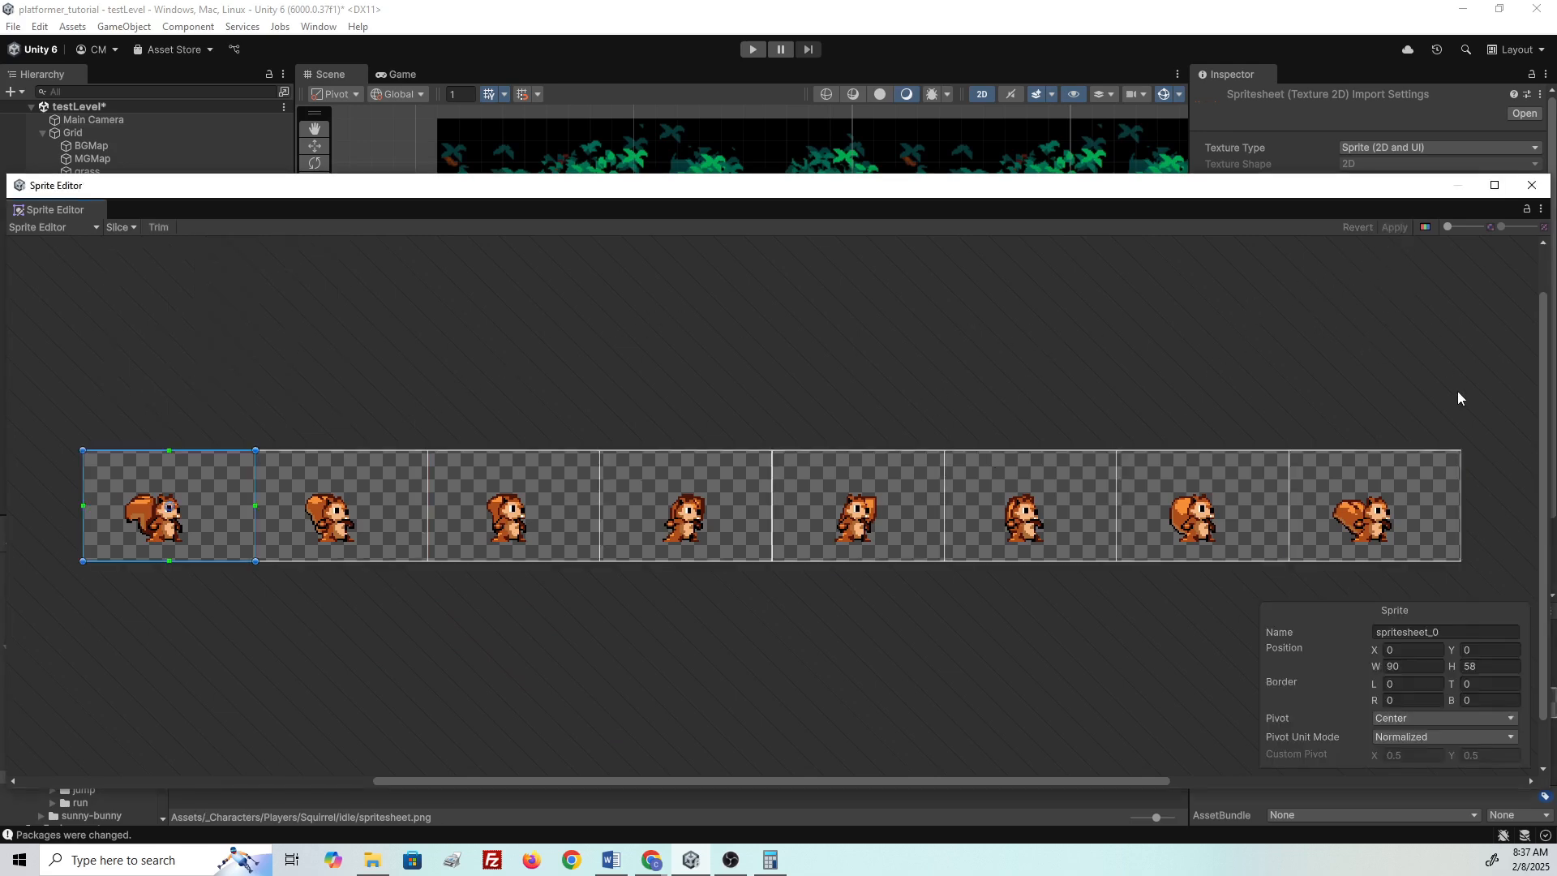
click(1532, 185)
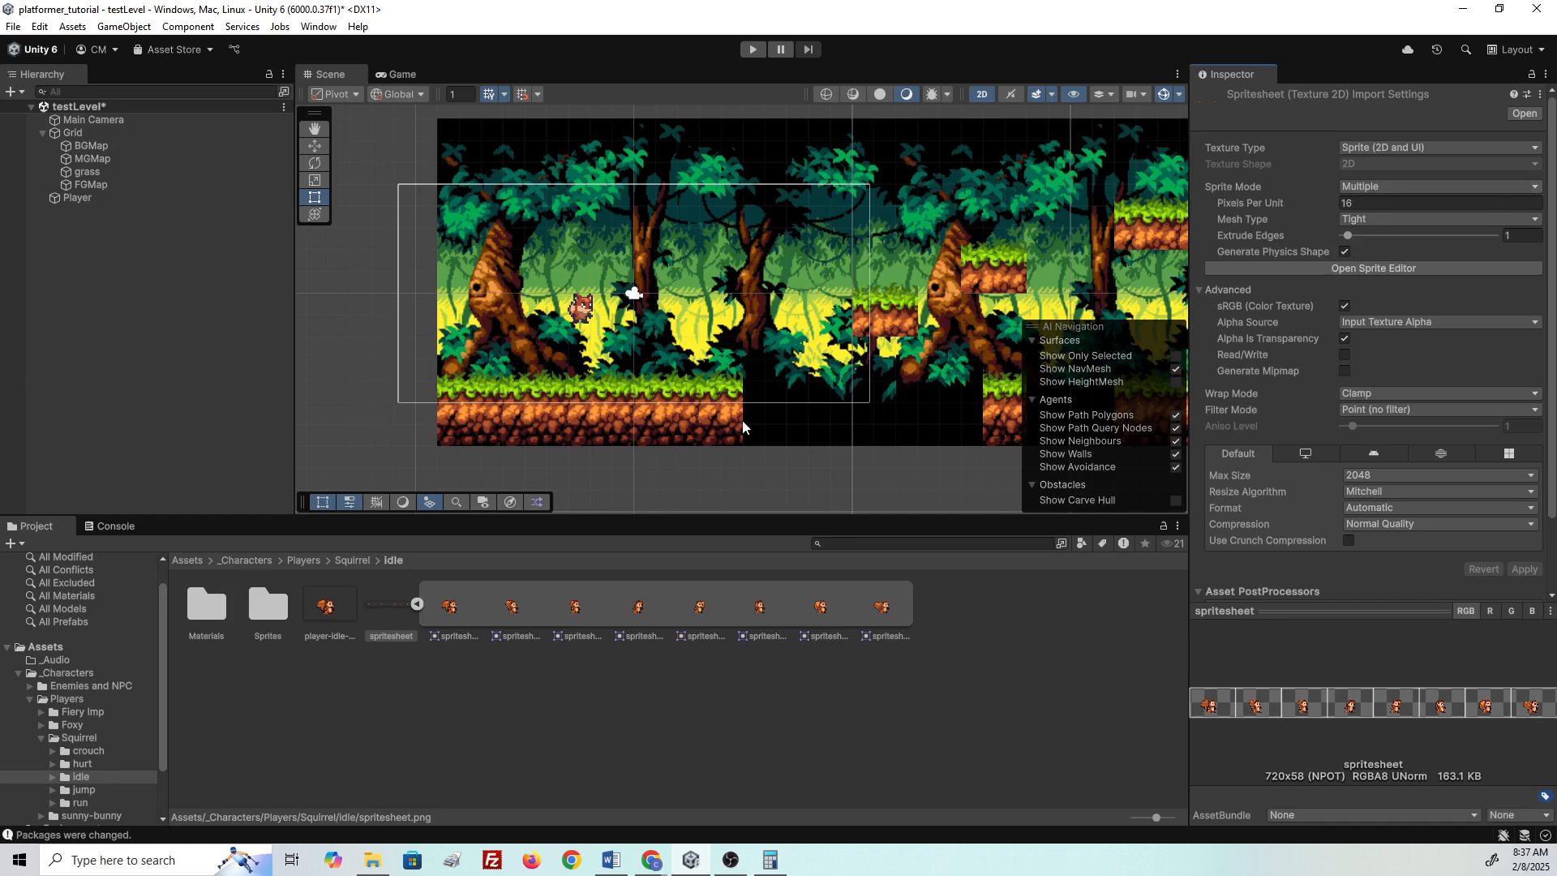
- Delete the old Player object and drag player-idle-1 from the Sprites folder into the scene
click(418, 606)
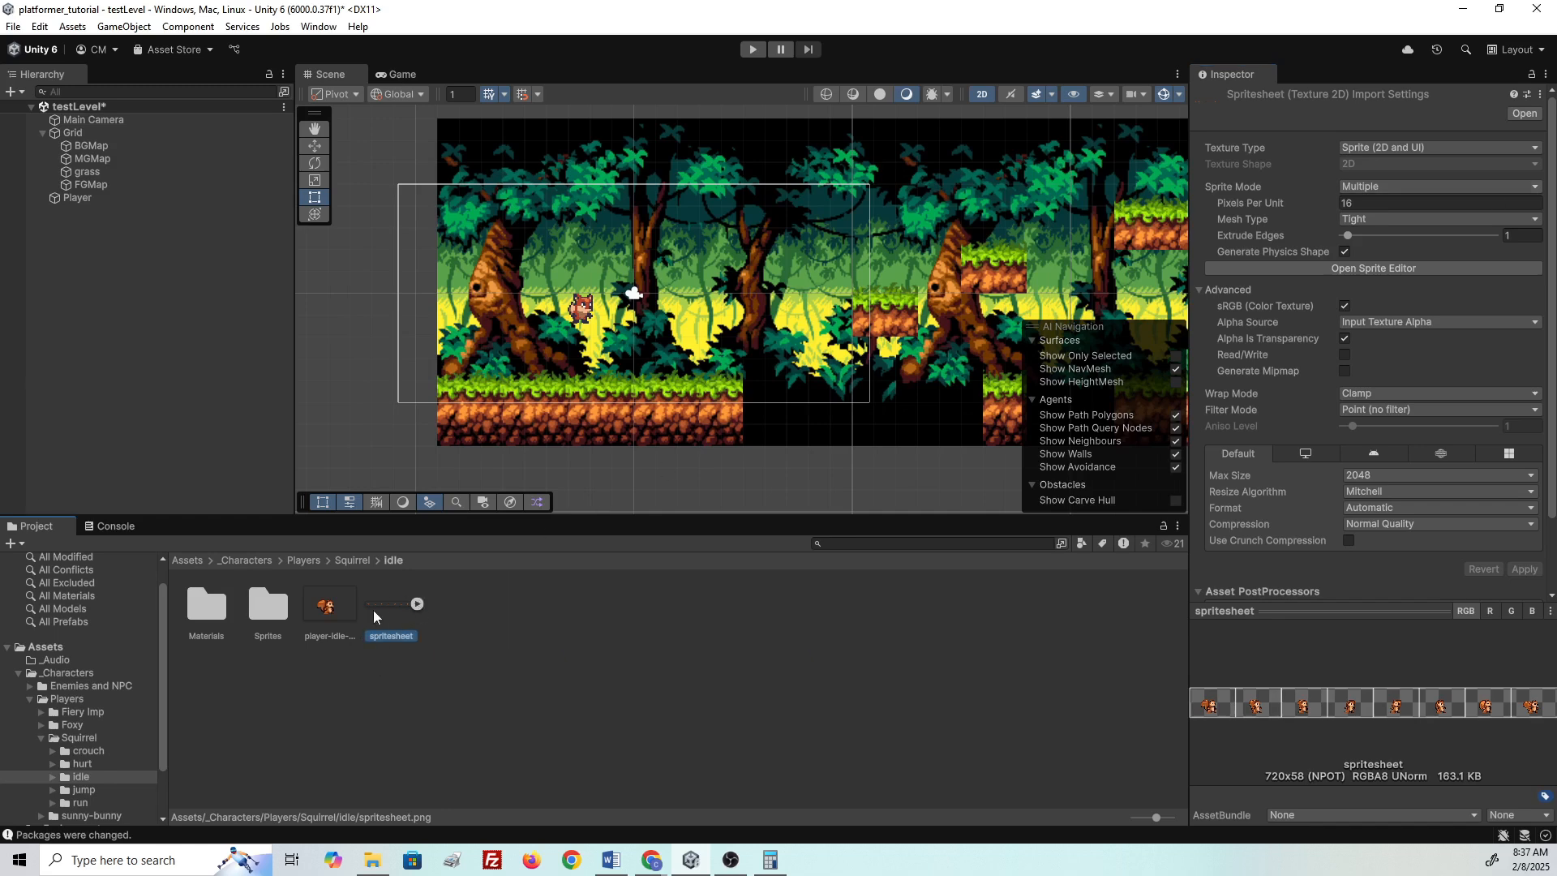
click(80, 198)
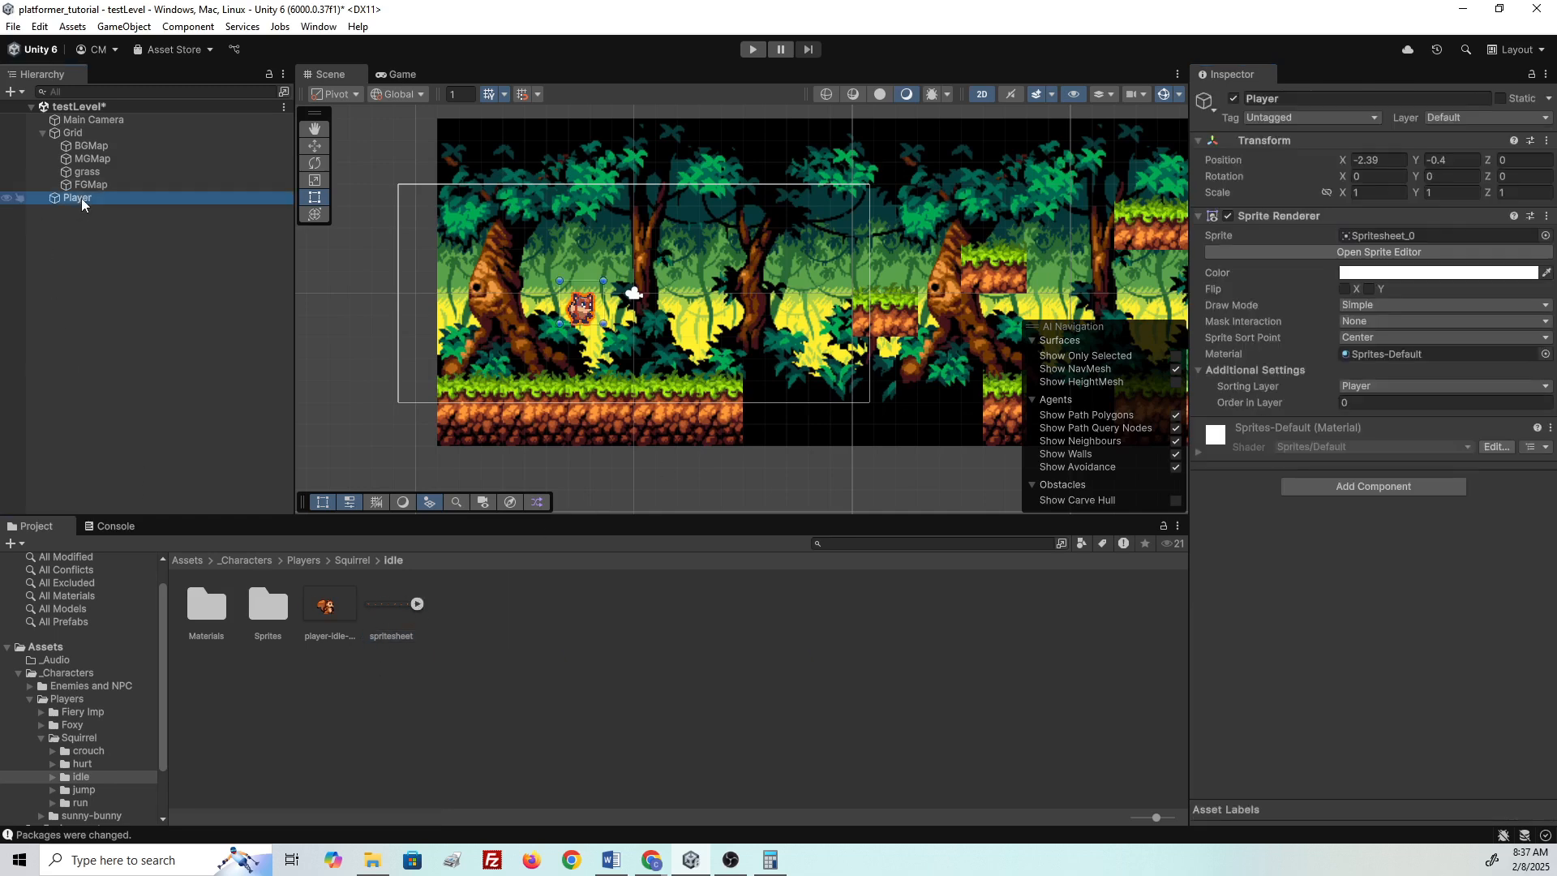
key(Delete)
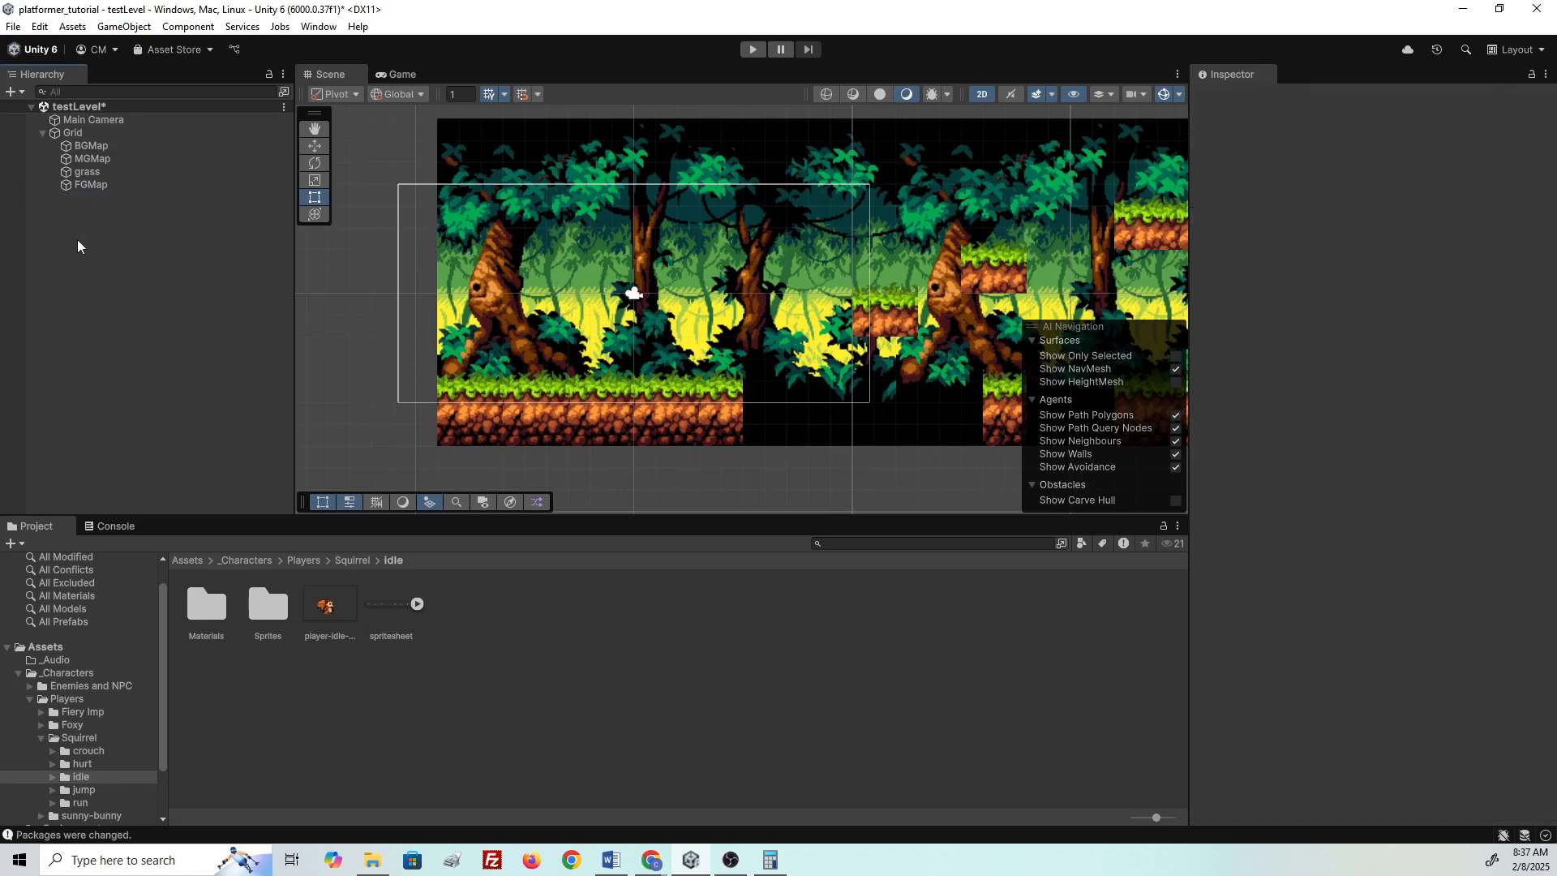
double_click(270, 621)
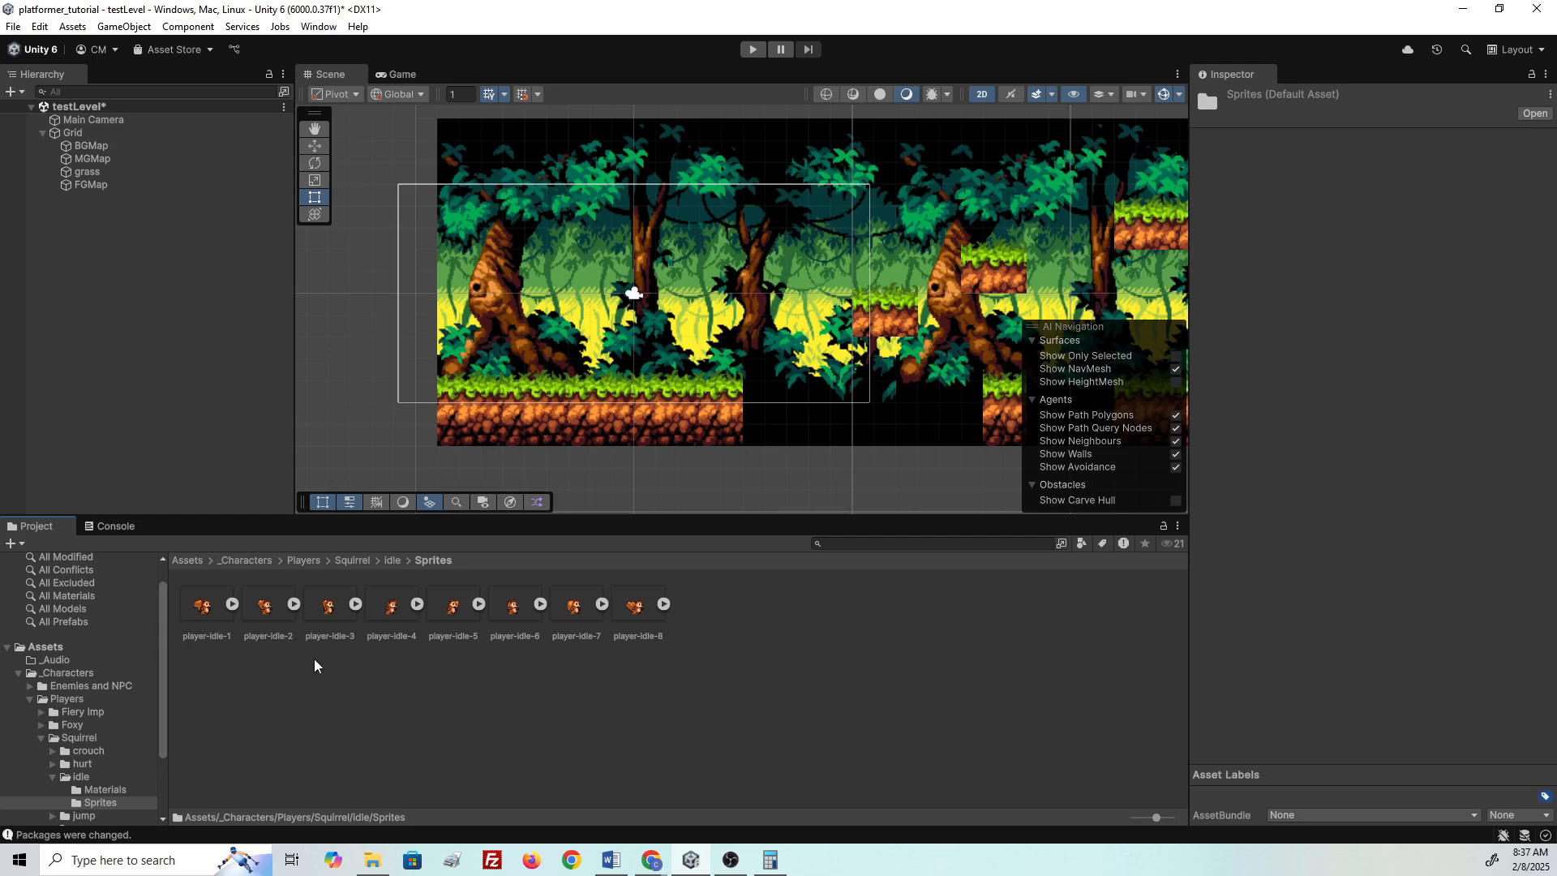
drag(204, 607, 84, 268)
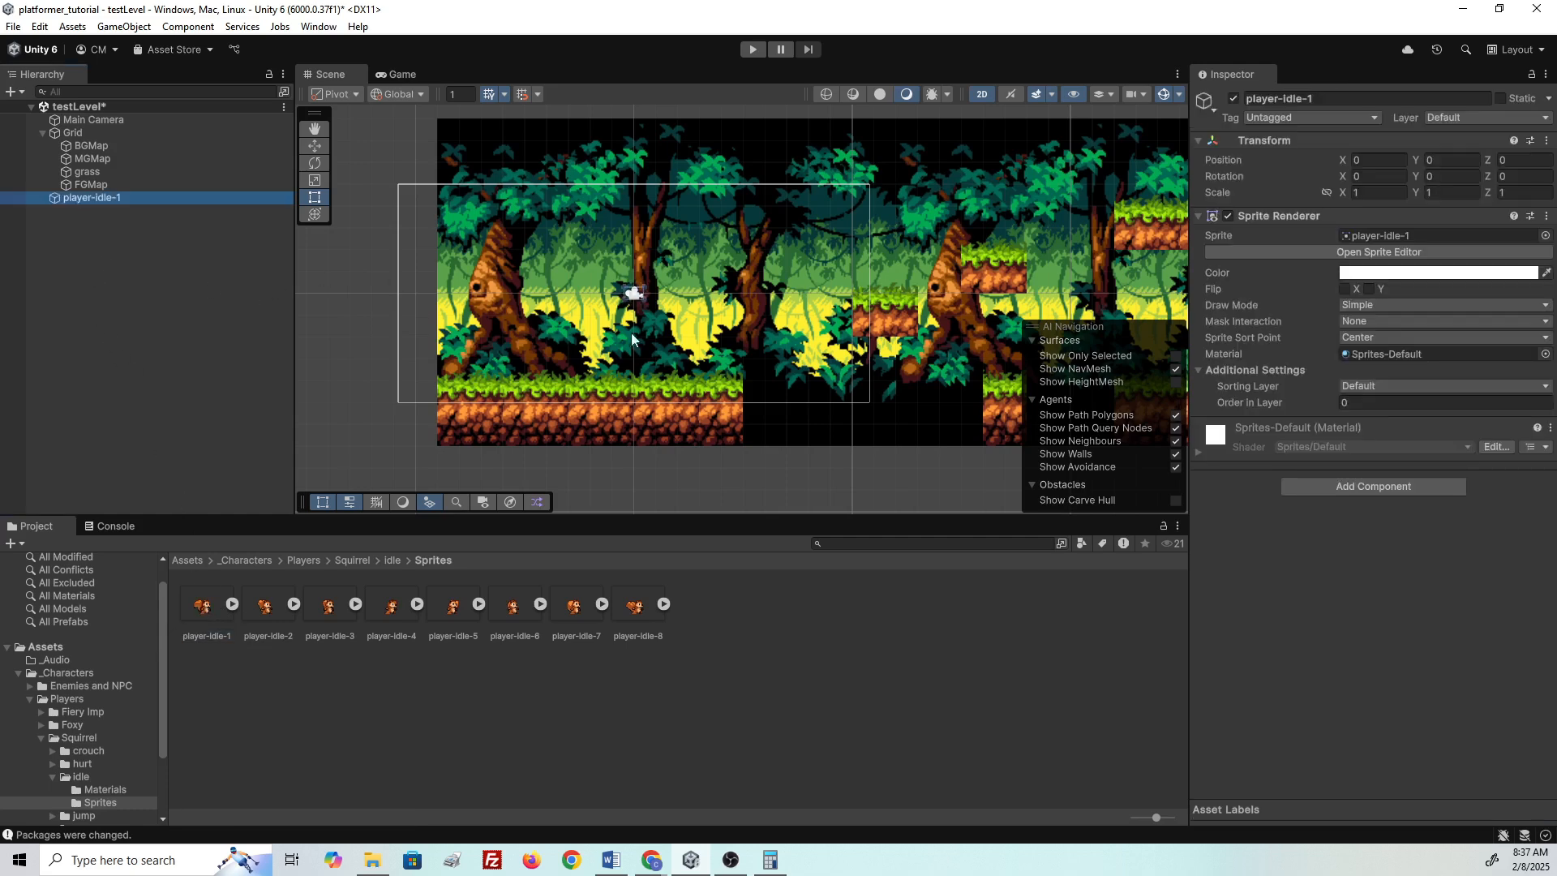
- Try the Player sorting layer, undo it, and select the player-idle-1 sprite asset
click(1362, 386)
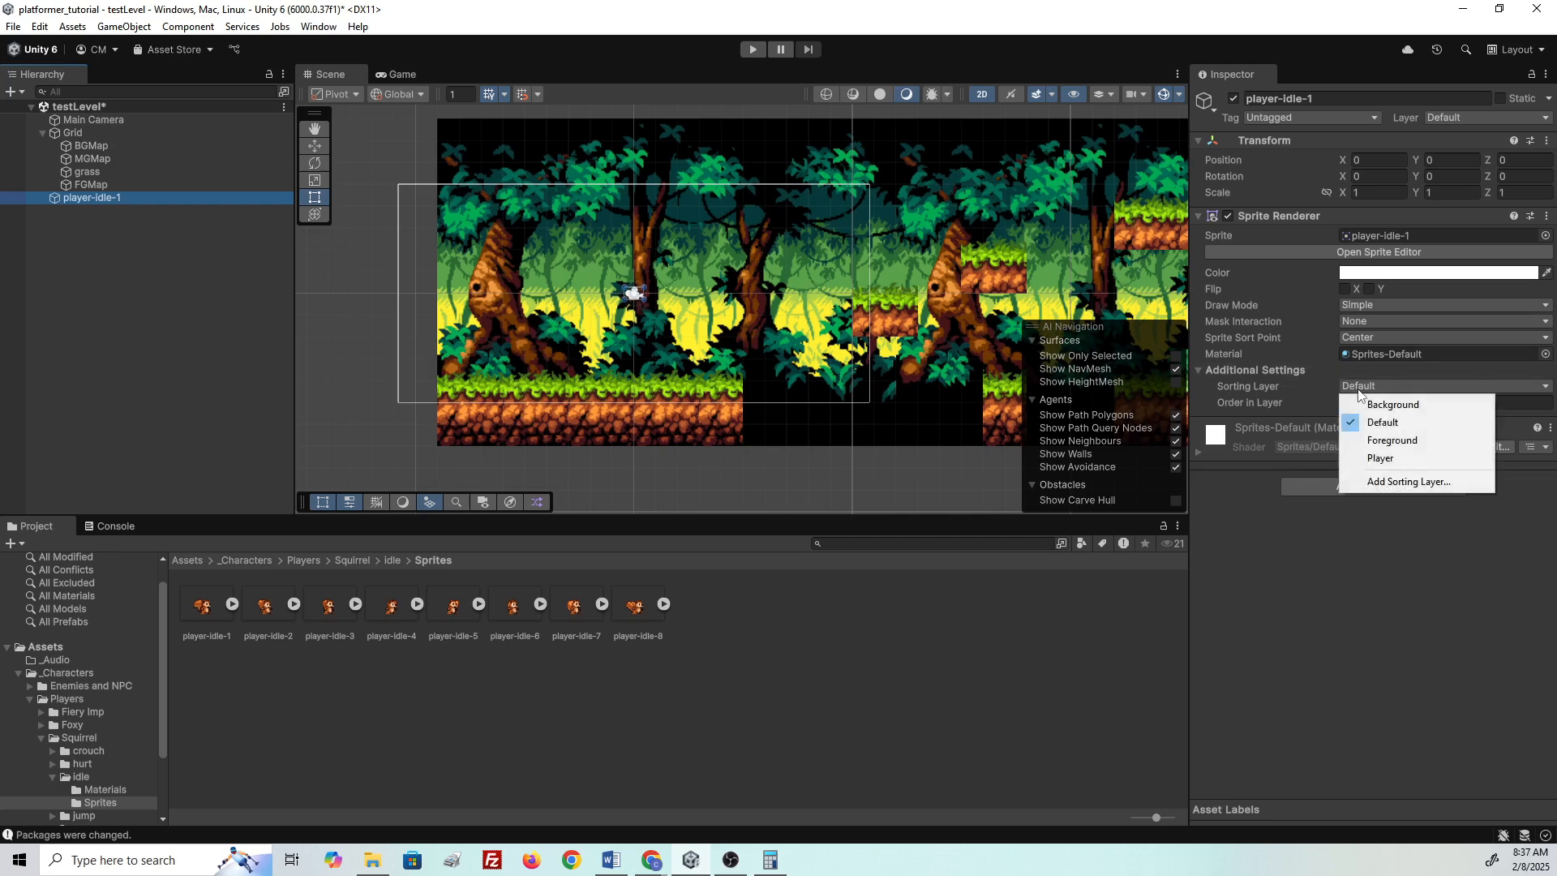
click(1377, 460)
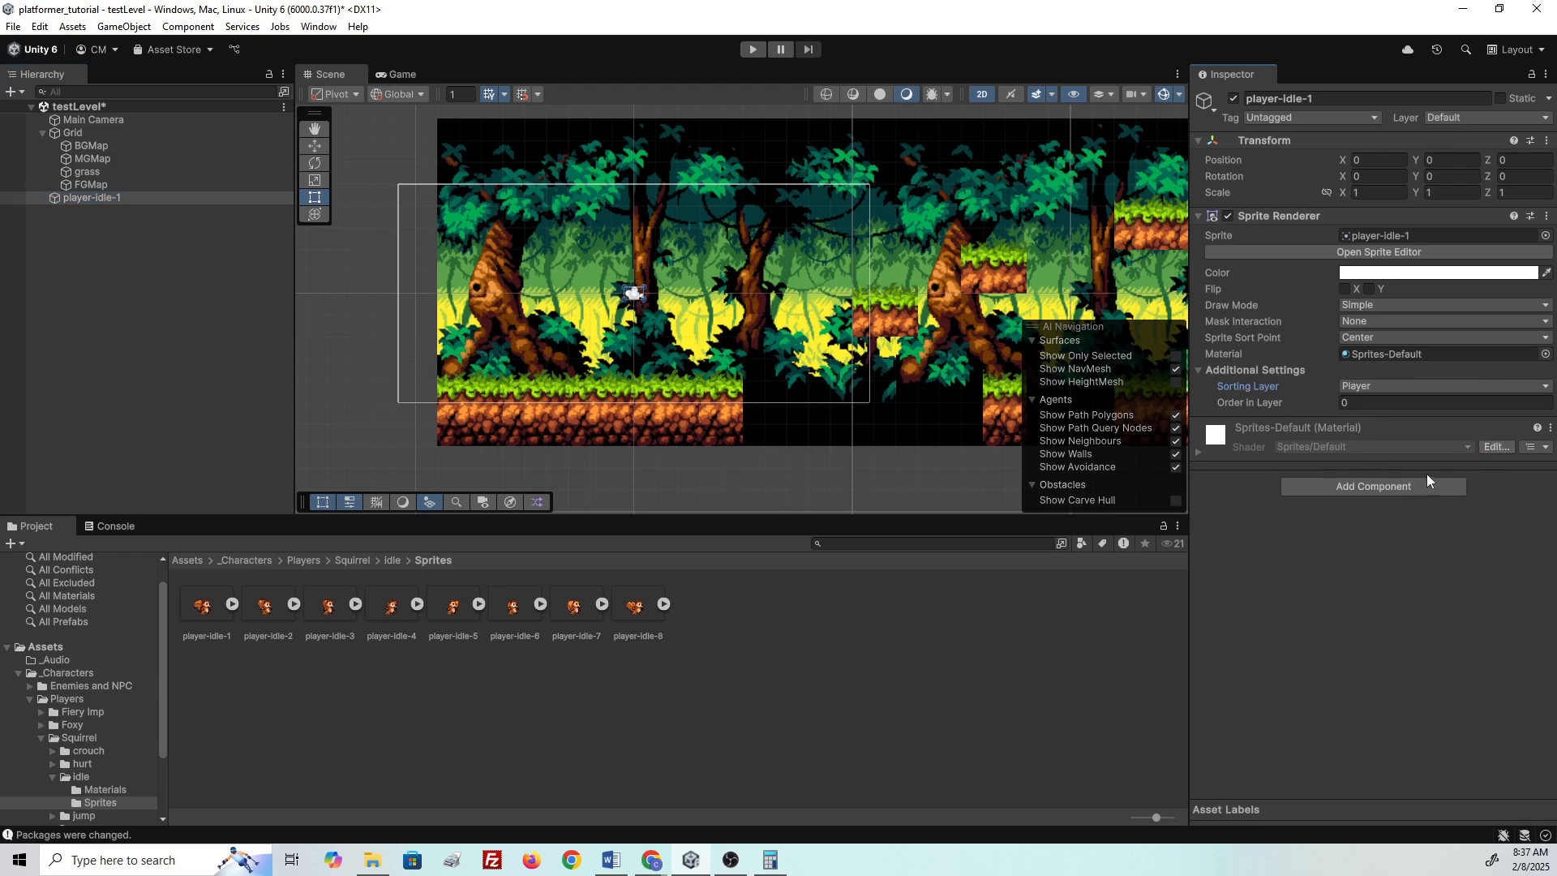
key(ctrl+z)
click(221, 618)
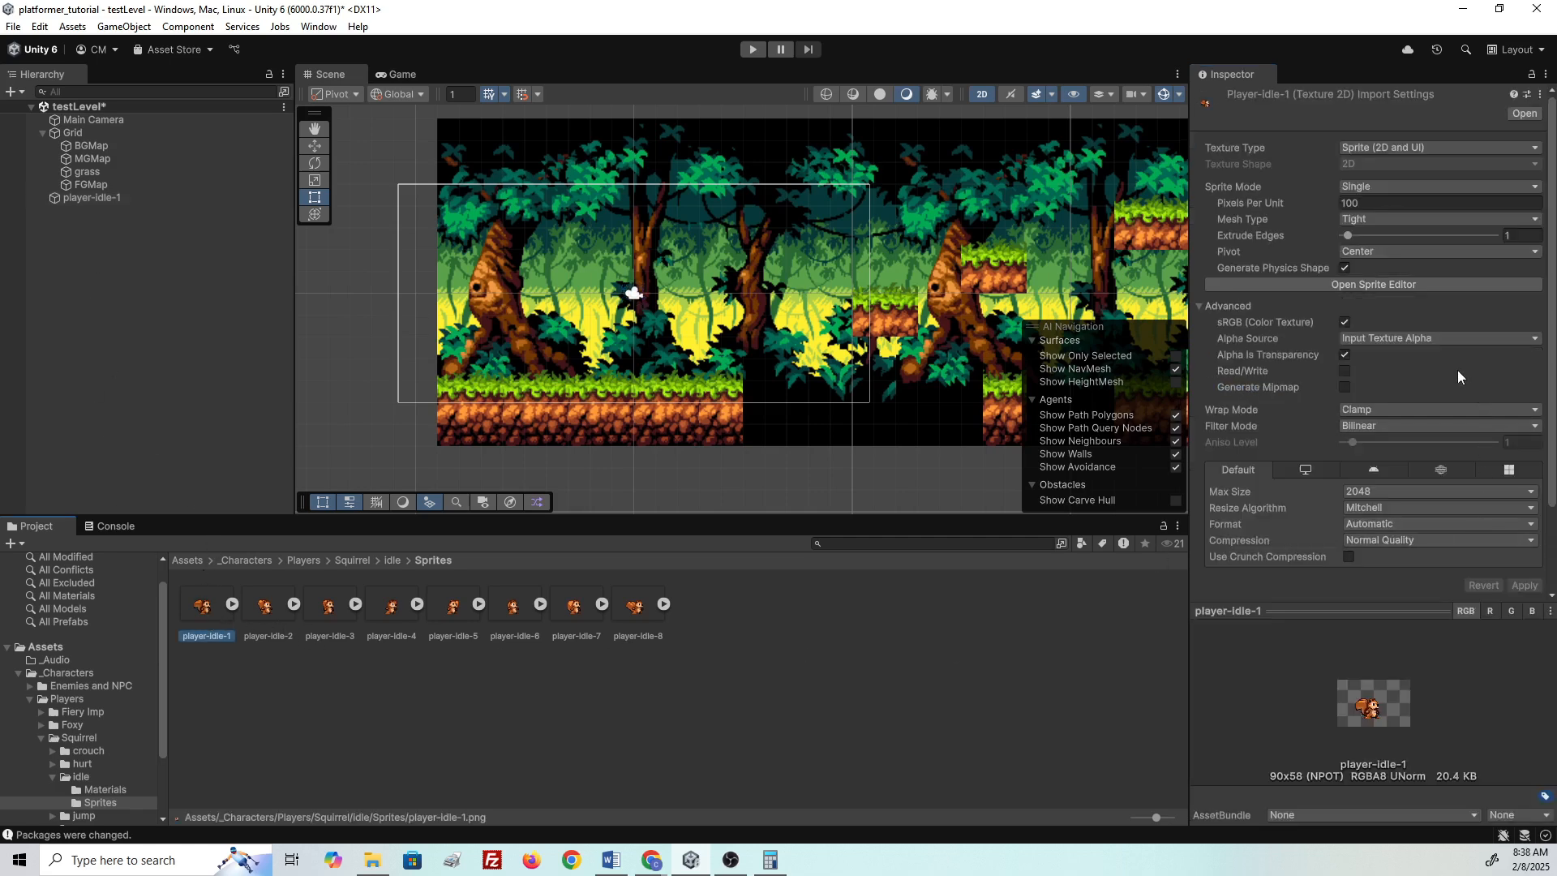
- Give all eight idle sprites 16 pixels per unit and Point filtering, and apply
click(1373, 185)
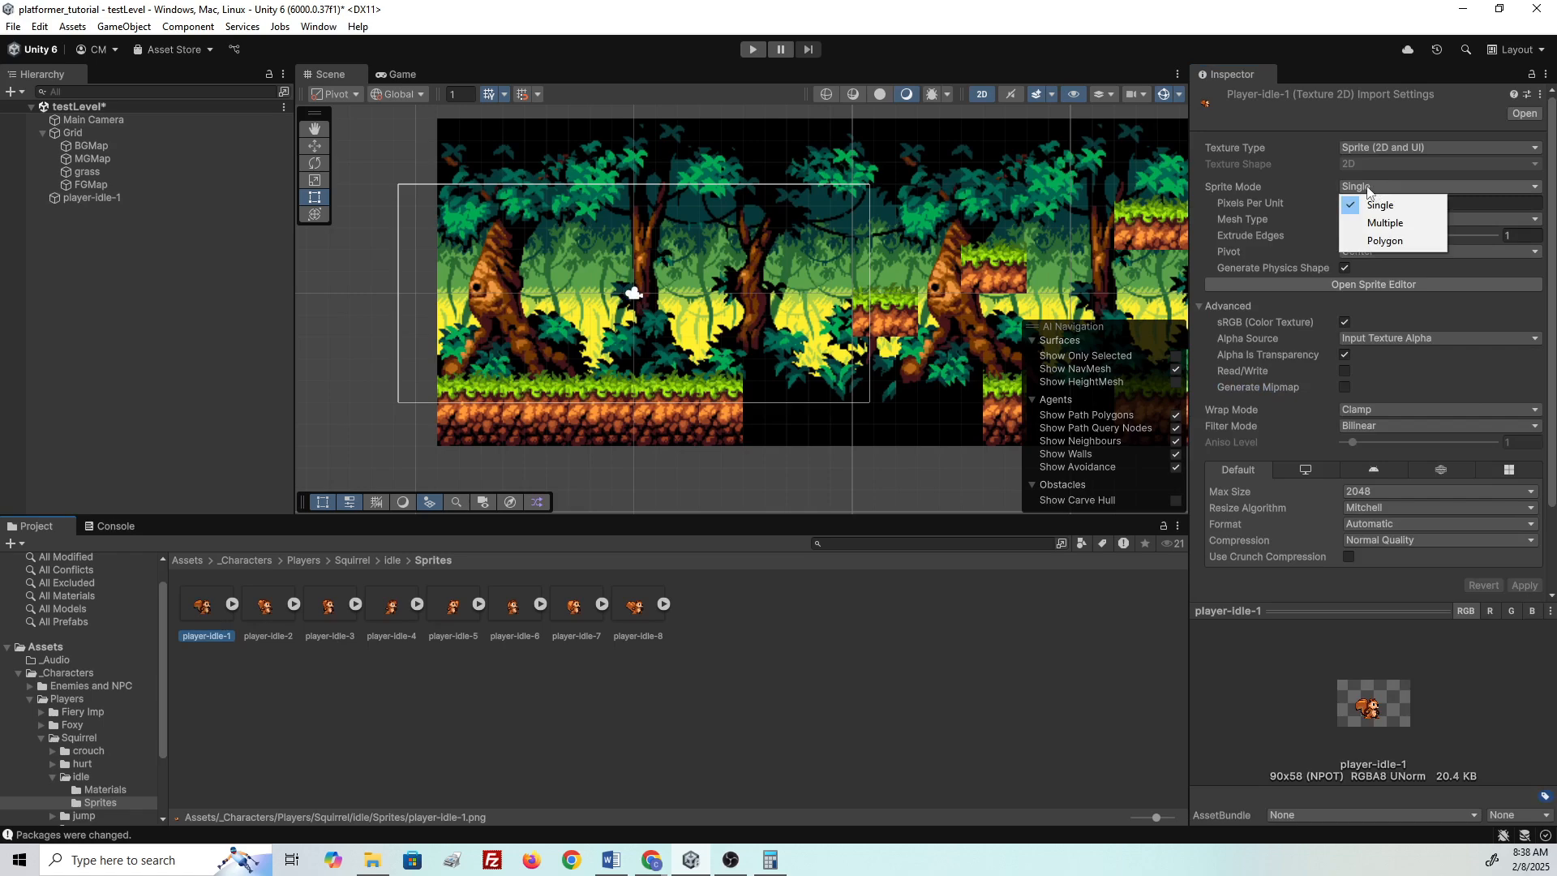
shift+click(635, 606)
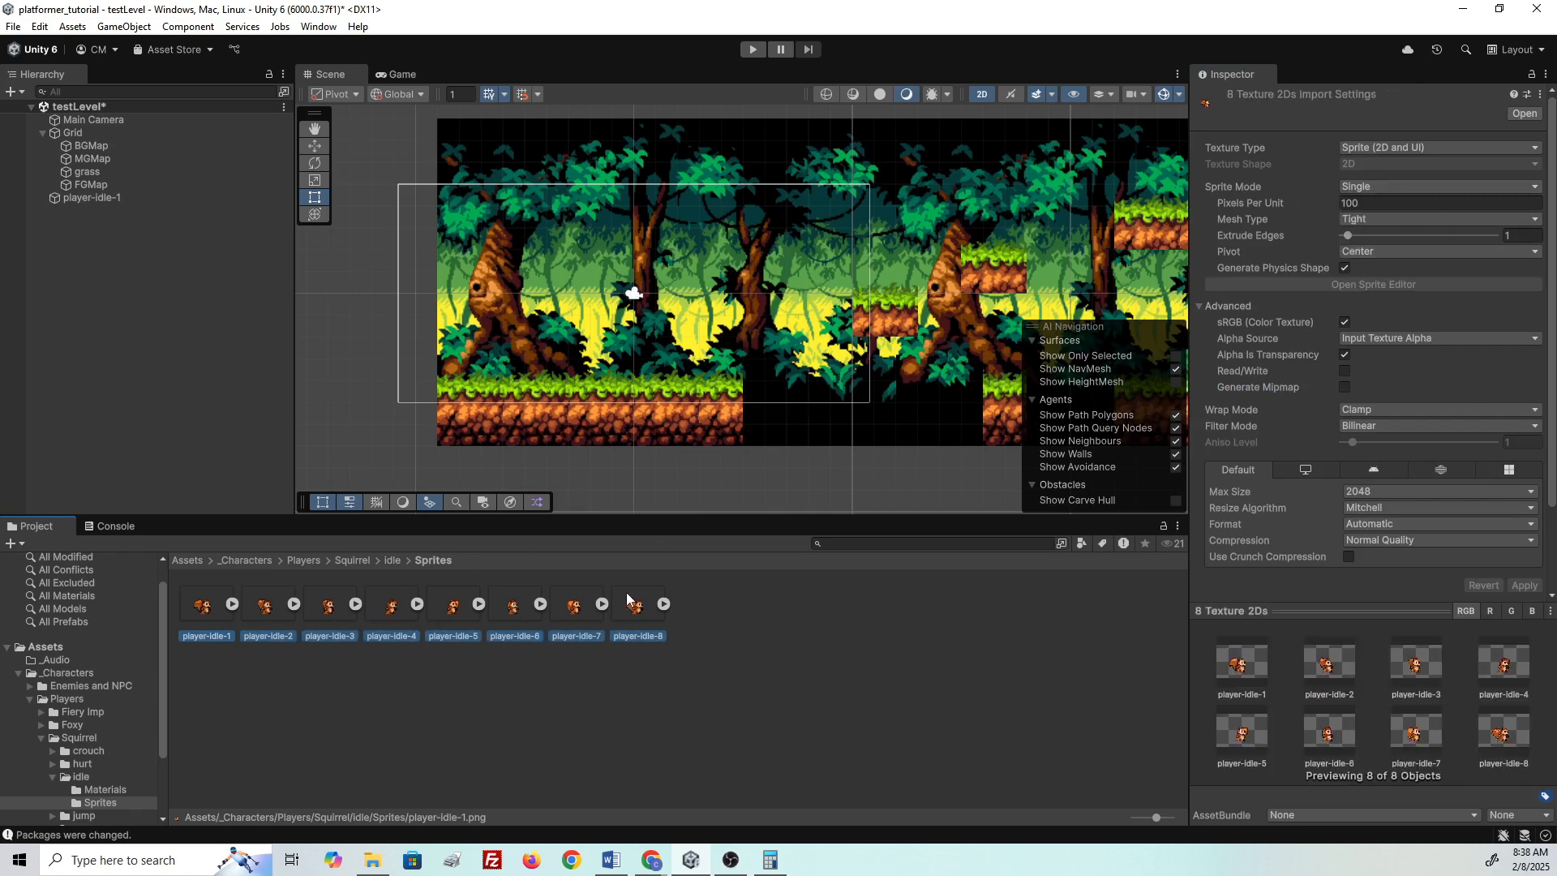
click(1380, 187)
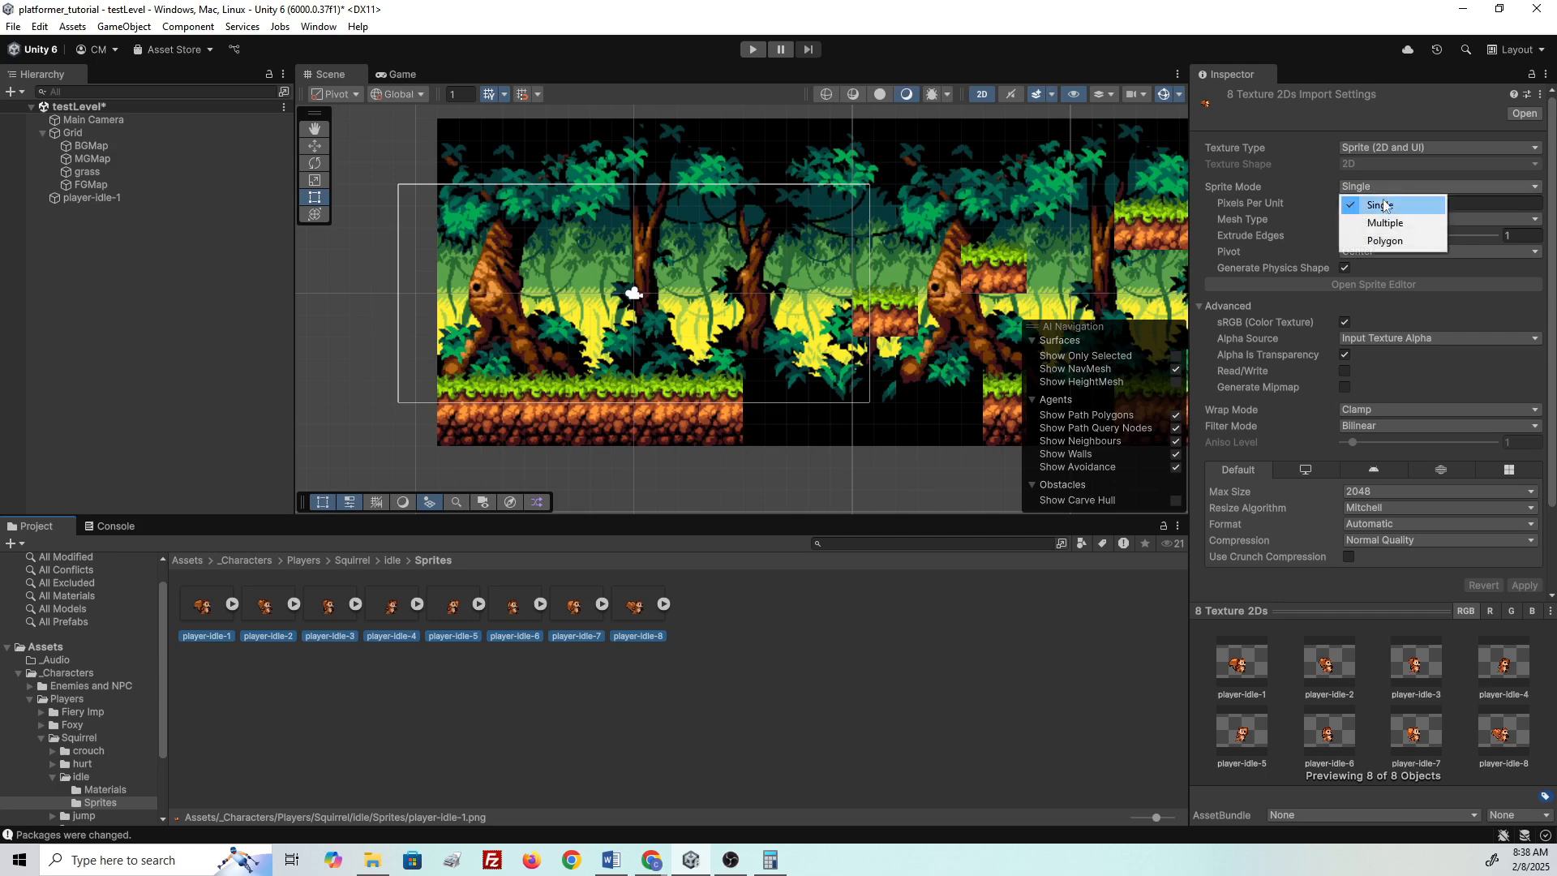
click(1383, 206)
click(1348, 203)
text(16)
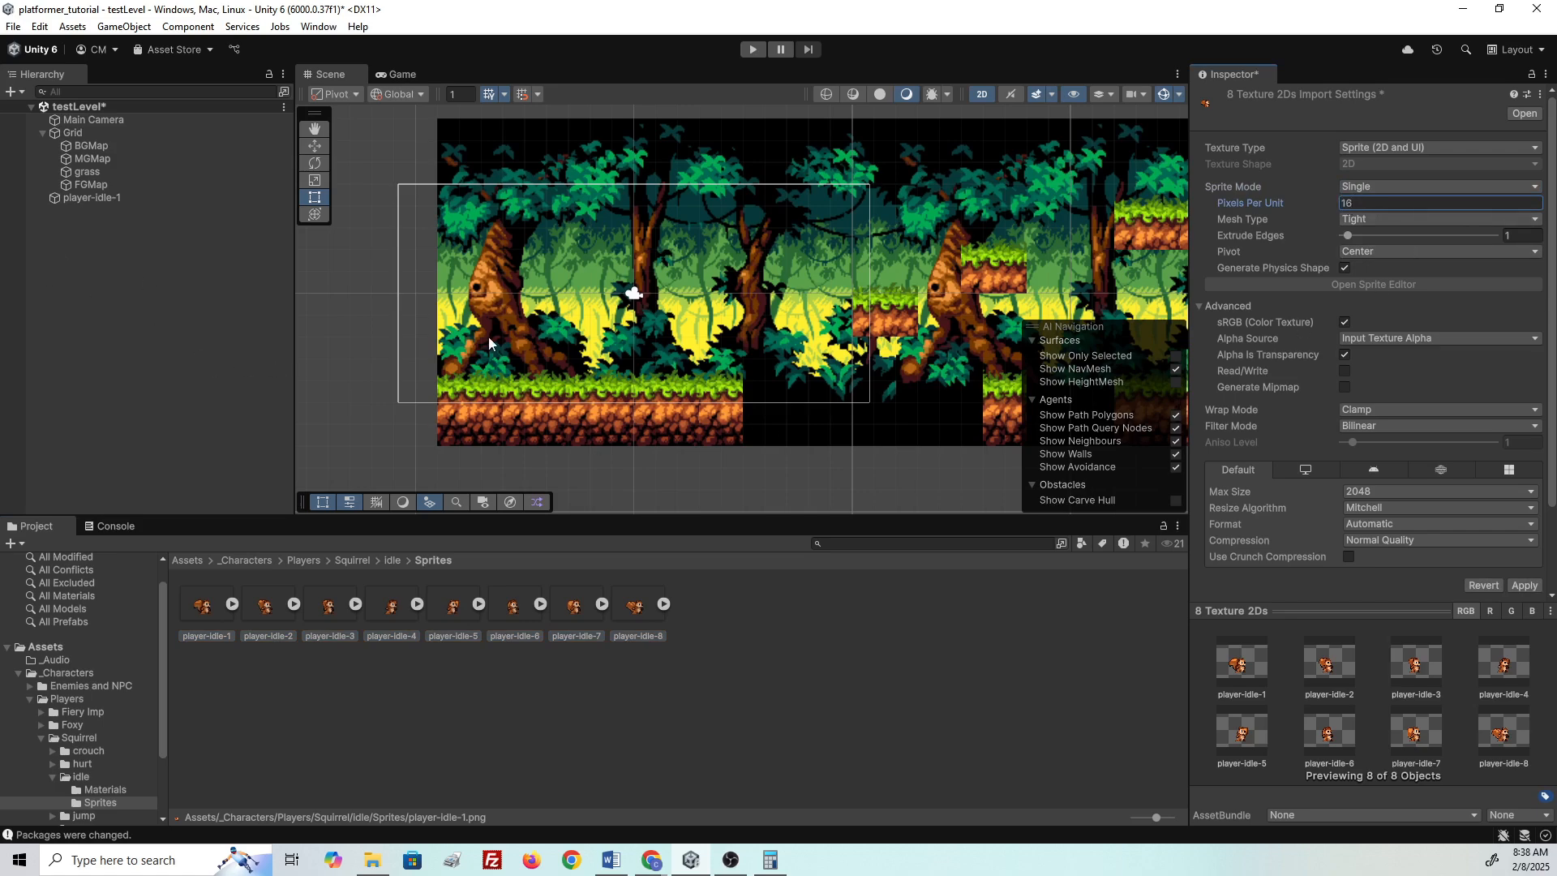
click(1380, 426)
click(1388, 443)
click(1522, 586)
- Drag the squirrel down onto the grass, undo an accidental tilemap shift, and recheck the idle frames
drag(629, 312, 518, 361)
click(498, 364)
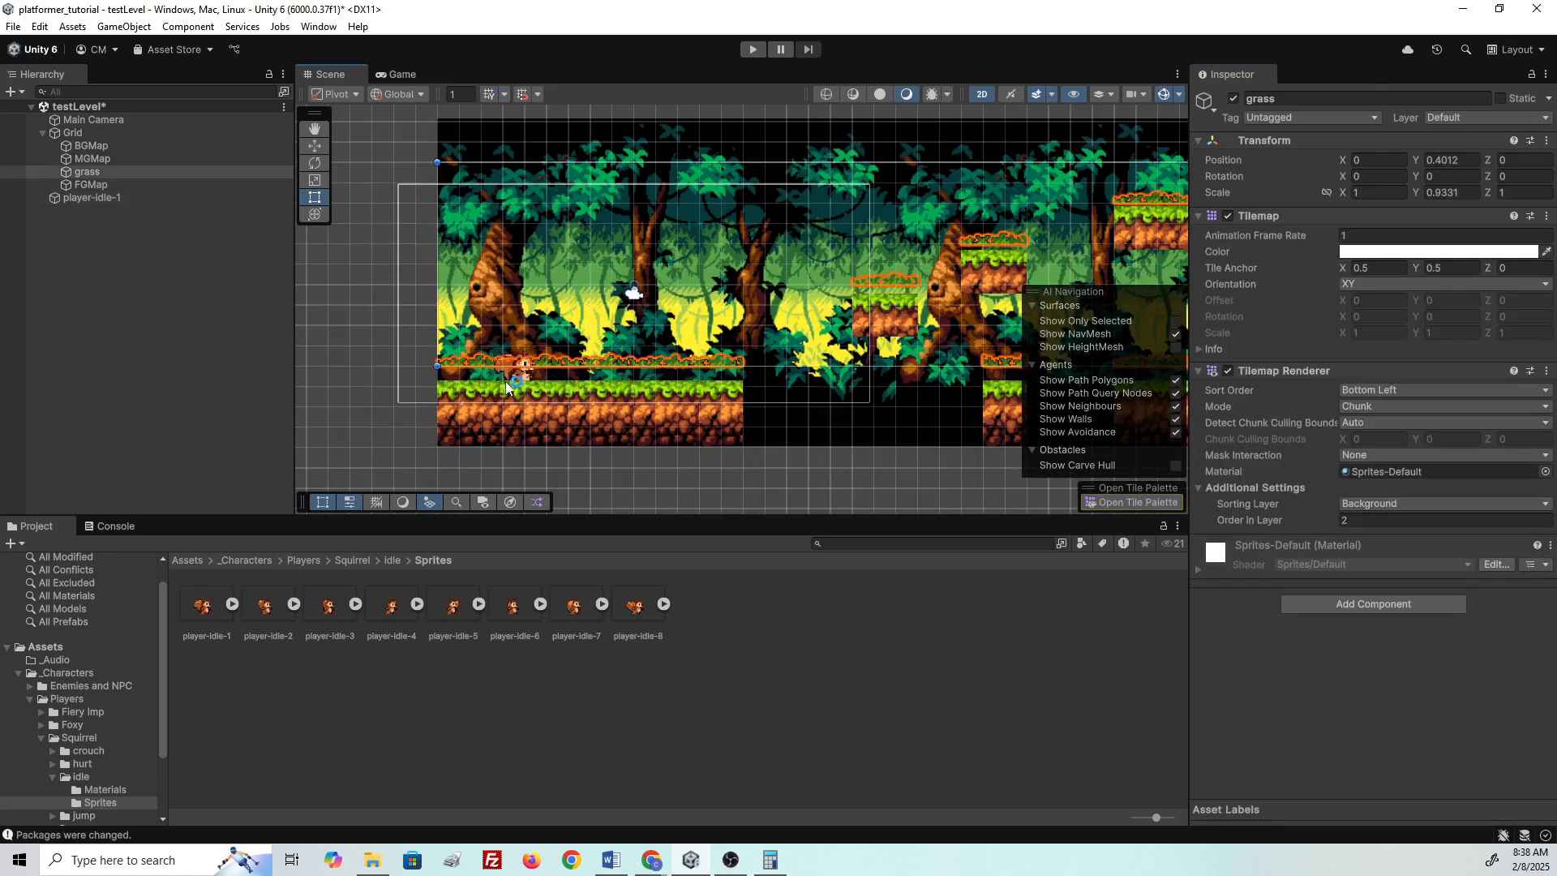
key(ctrl+z)
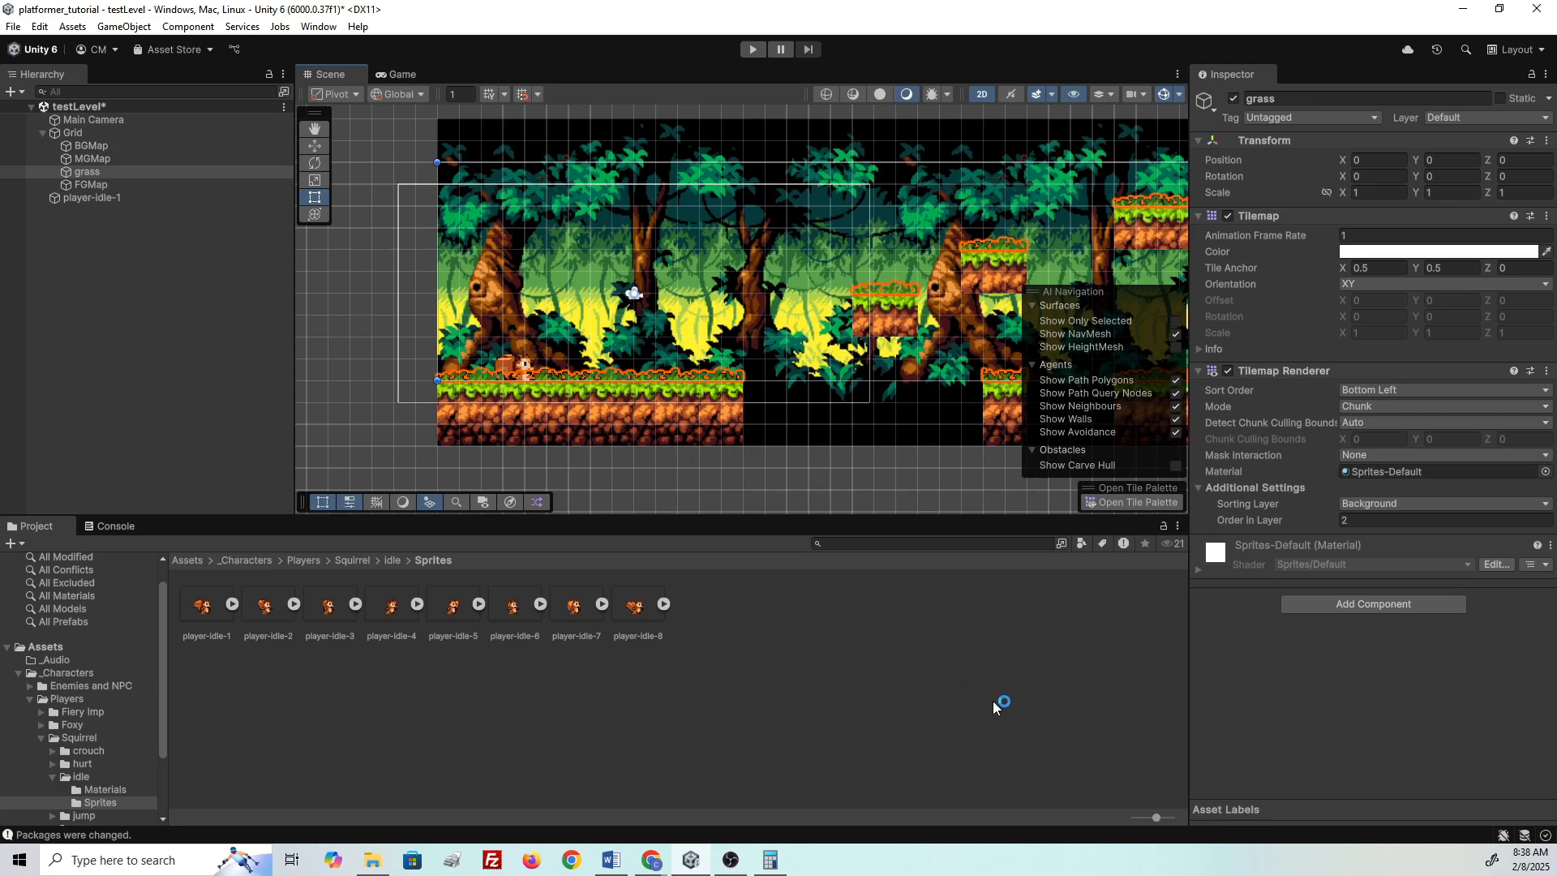
click(91, 199)
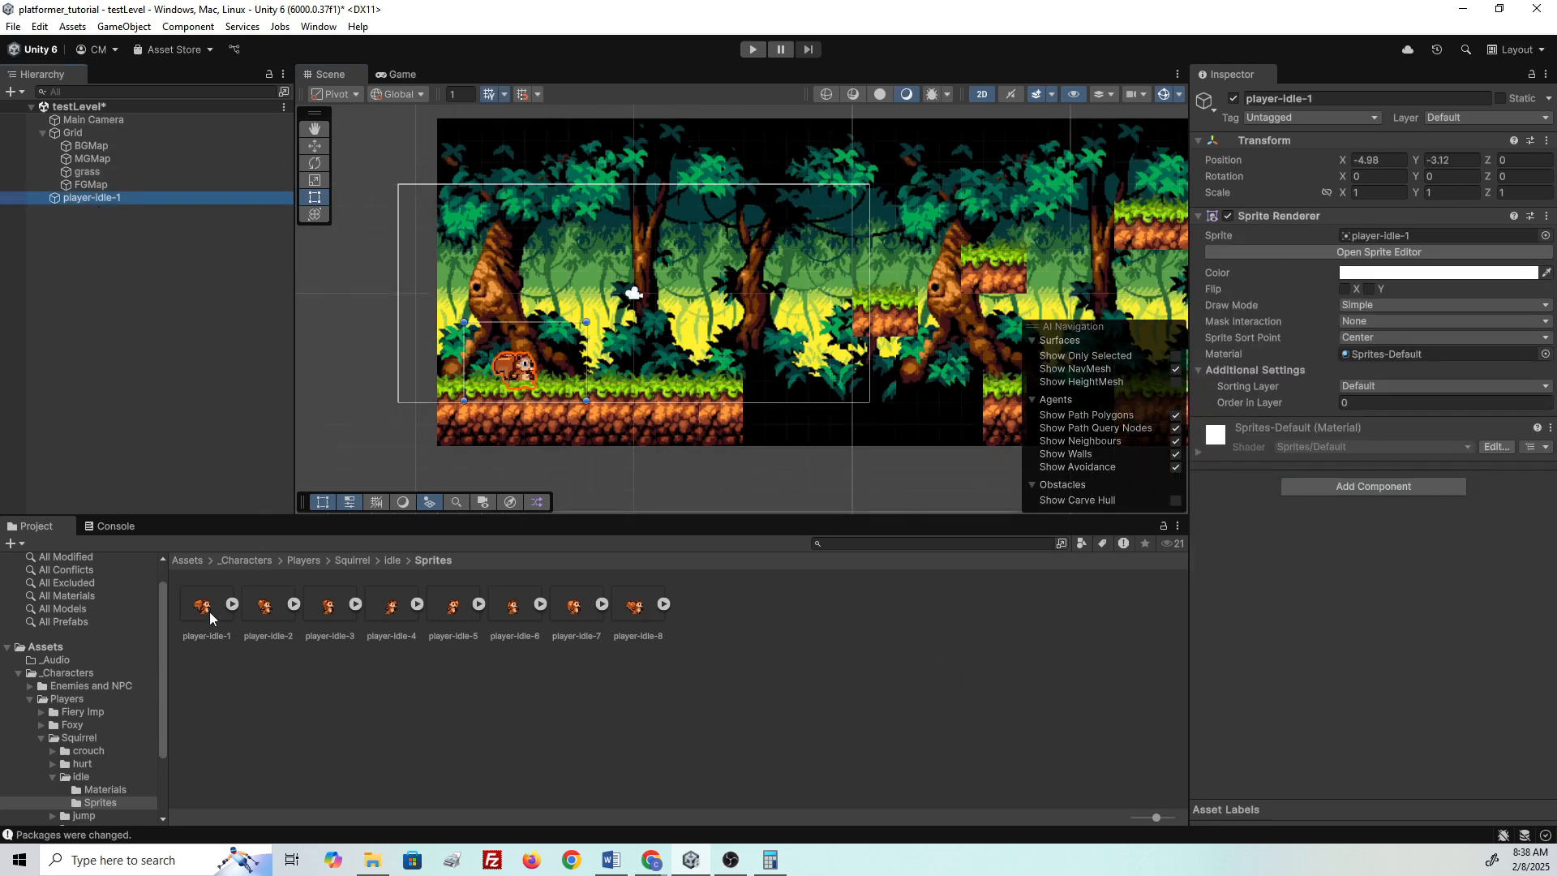
click(205, 610)
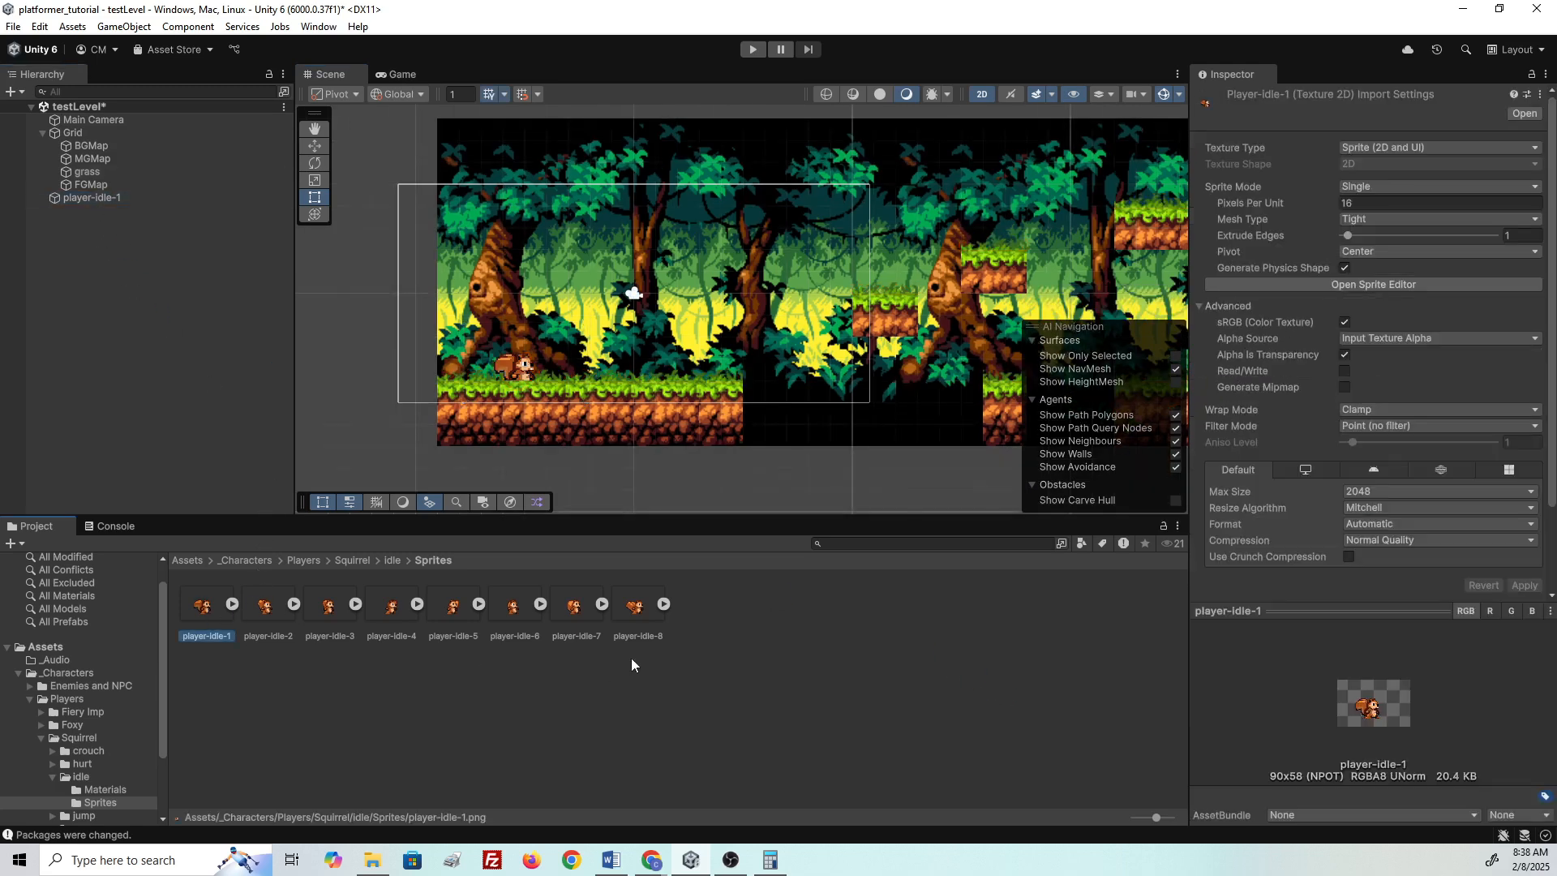
shift+click(646, 605)
scroll(1385, 469, down, 2)
scroll(1393, 470, up, 2)
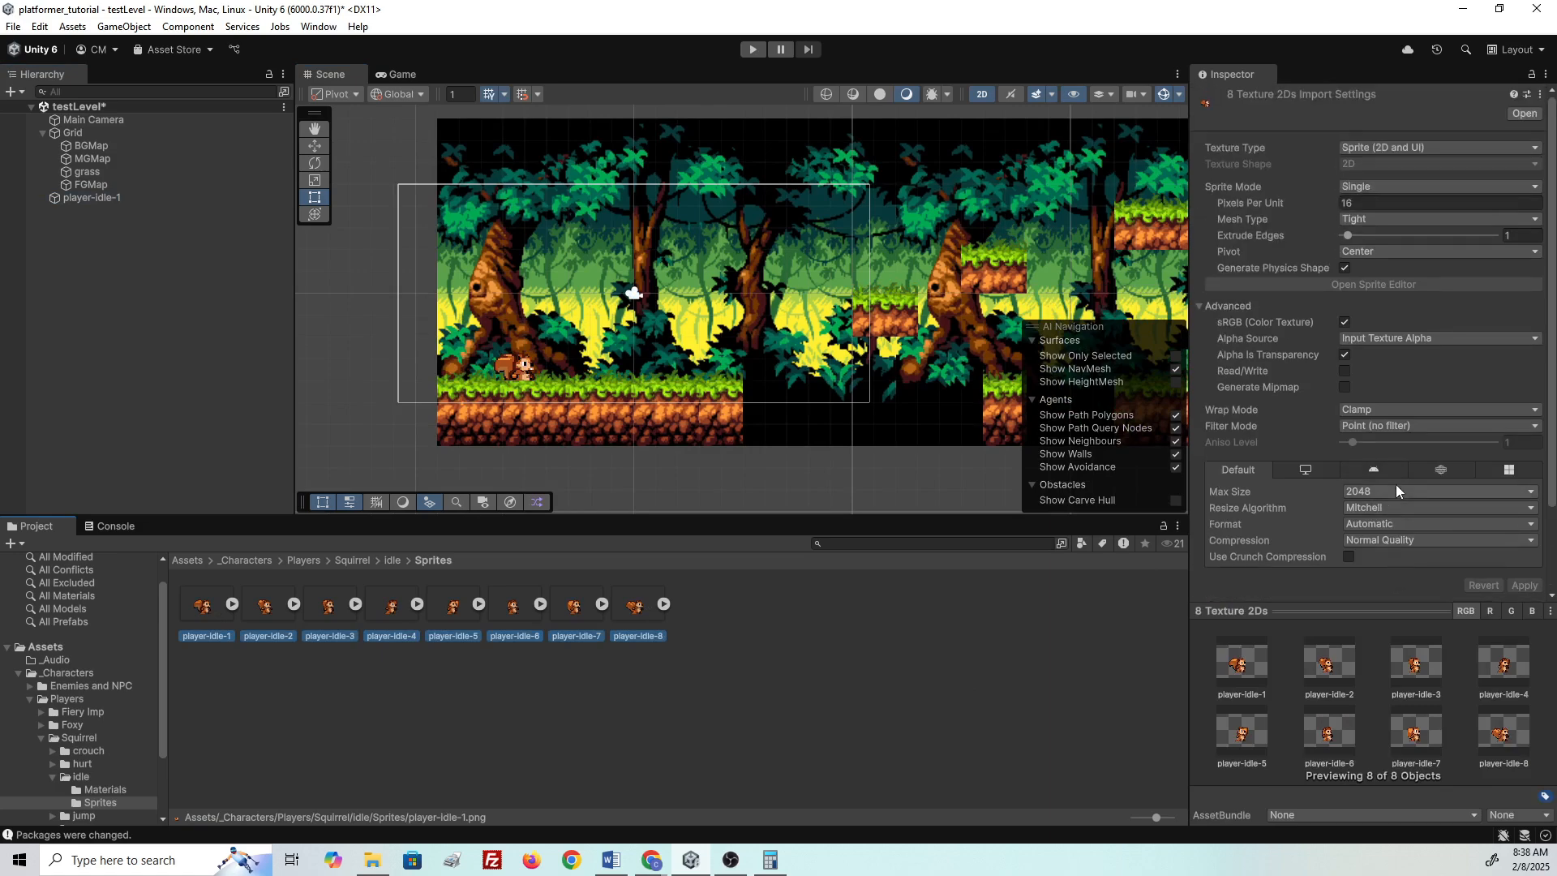
- Put player-idle-1 on the Player sorting layer and drag it to stand on the ground
click(89, 198)
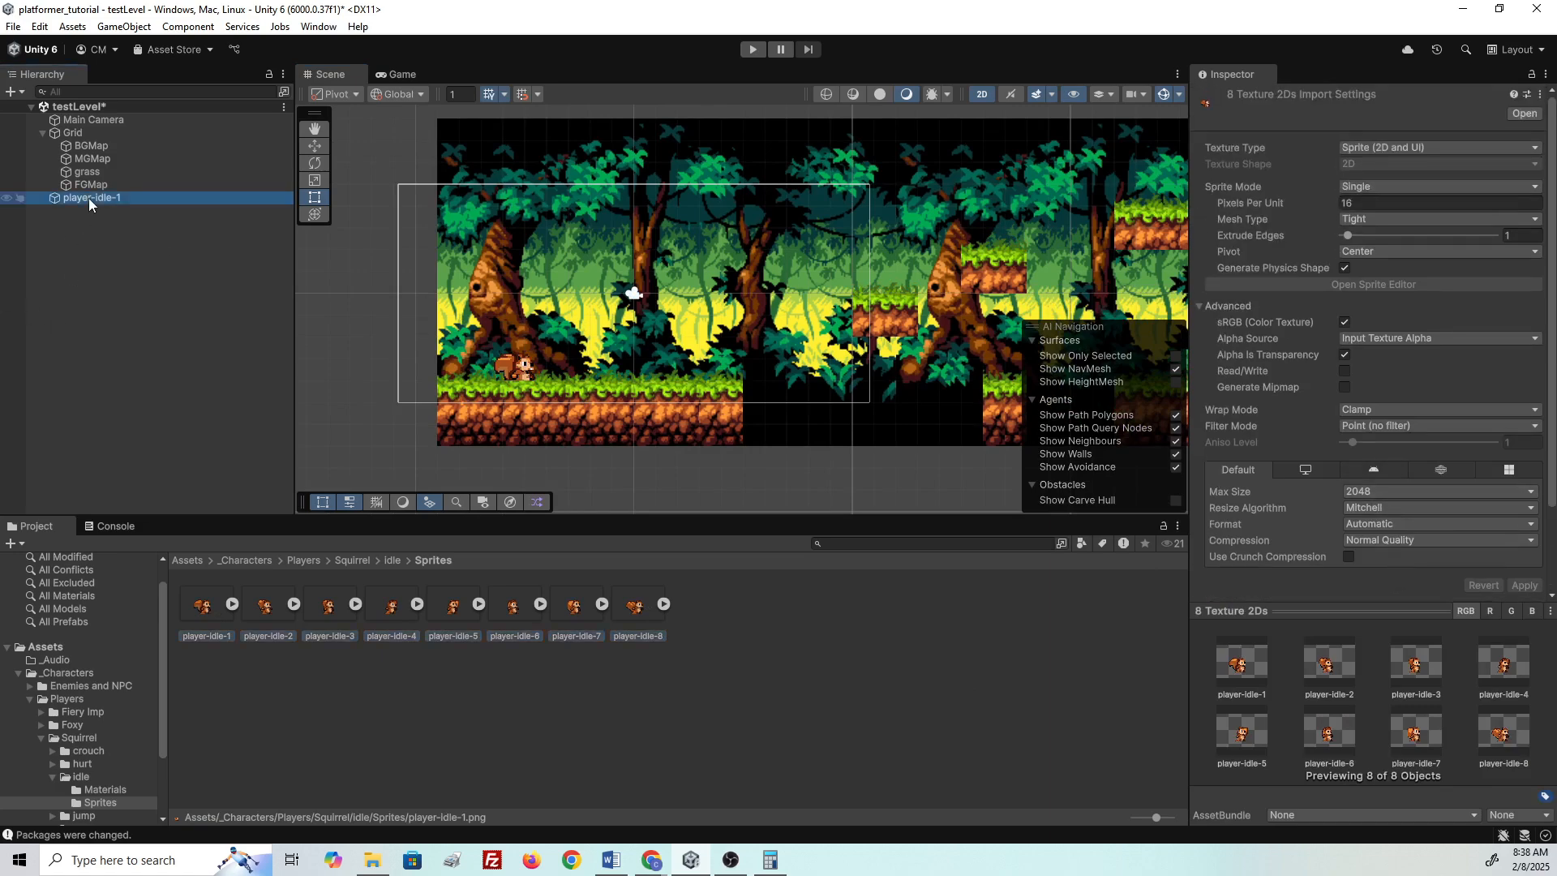
click(1370, 386)
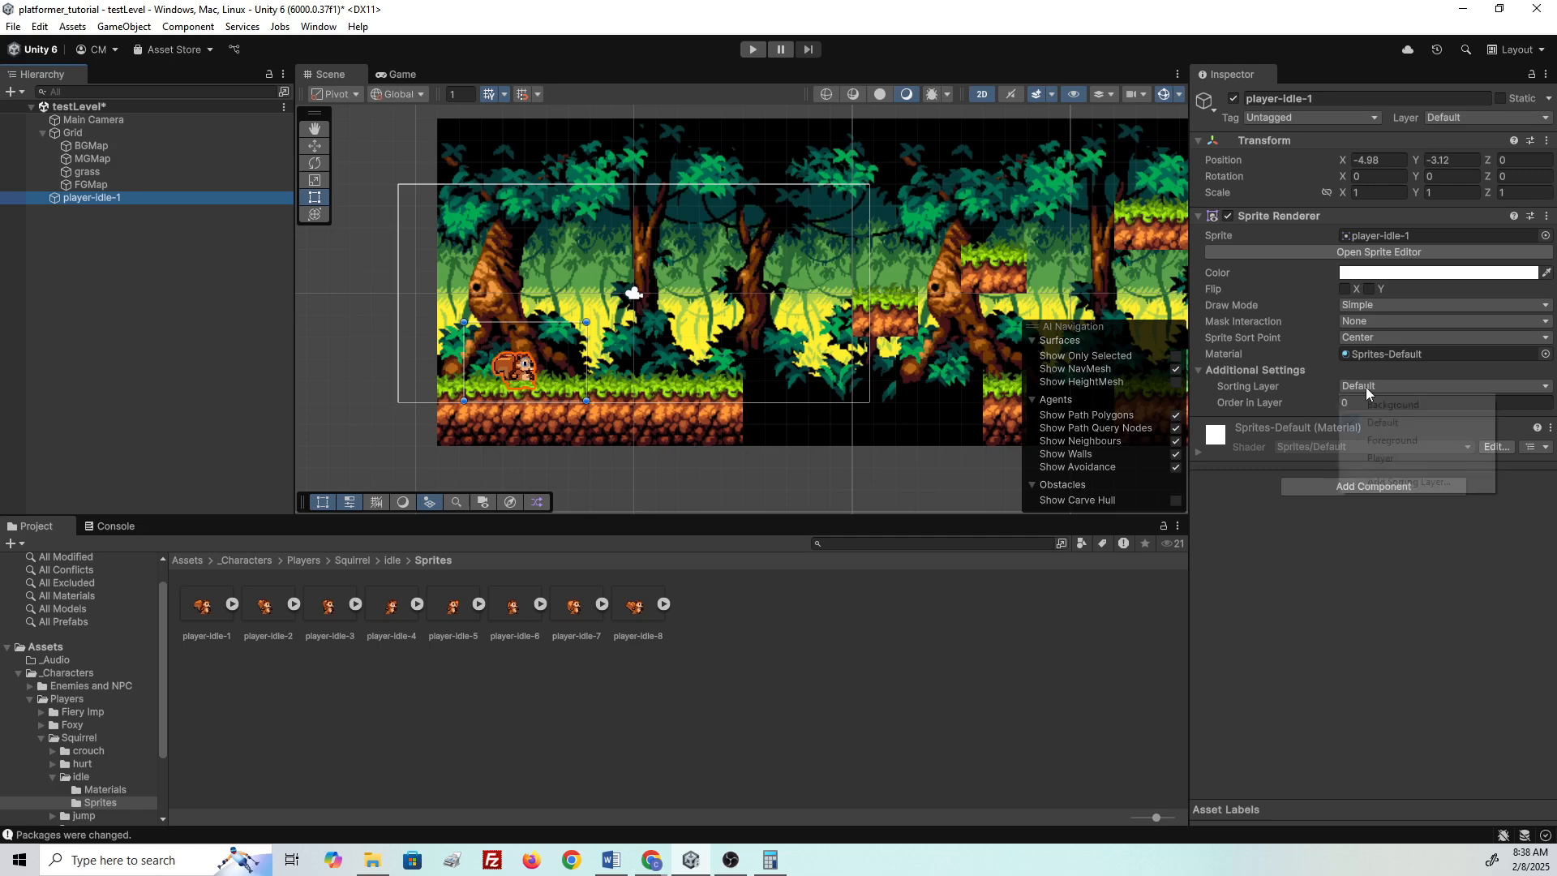
click(1406, 459)
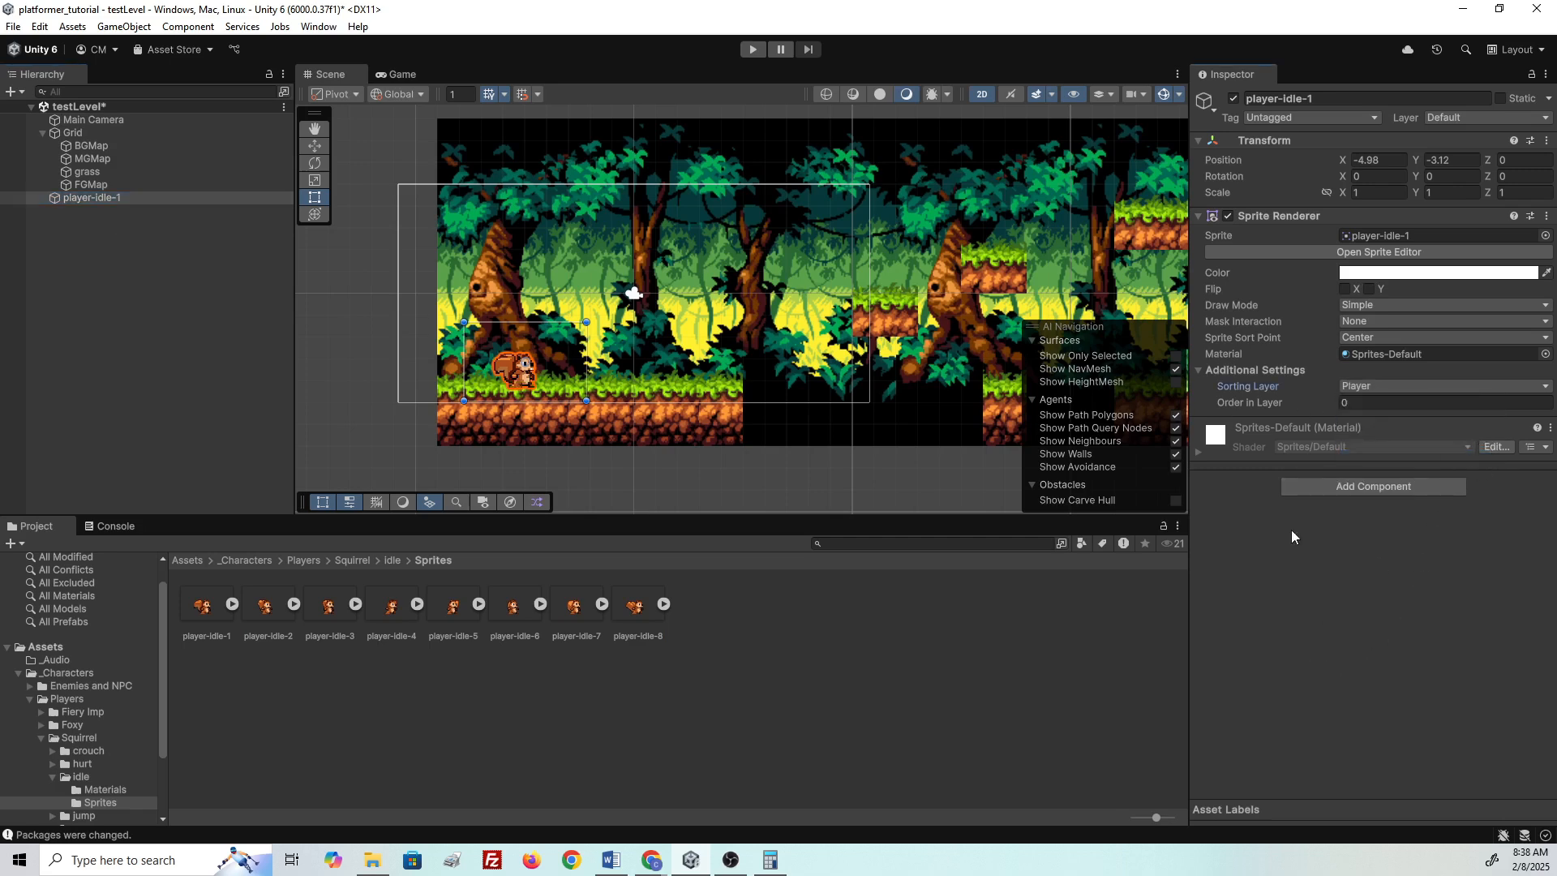
mouse_move(528, 373)
mouse_down()
mouse_move(537, 357)
mouse_move(535, 434)
mouse_move(499, 288)
mouse_move(654, 366)
mouse_move(519, 364)
mouse_move(511, 383)
mouse_up()
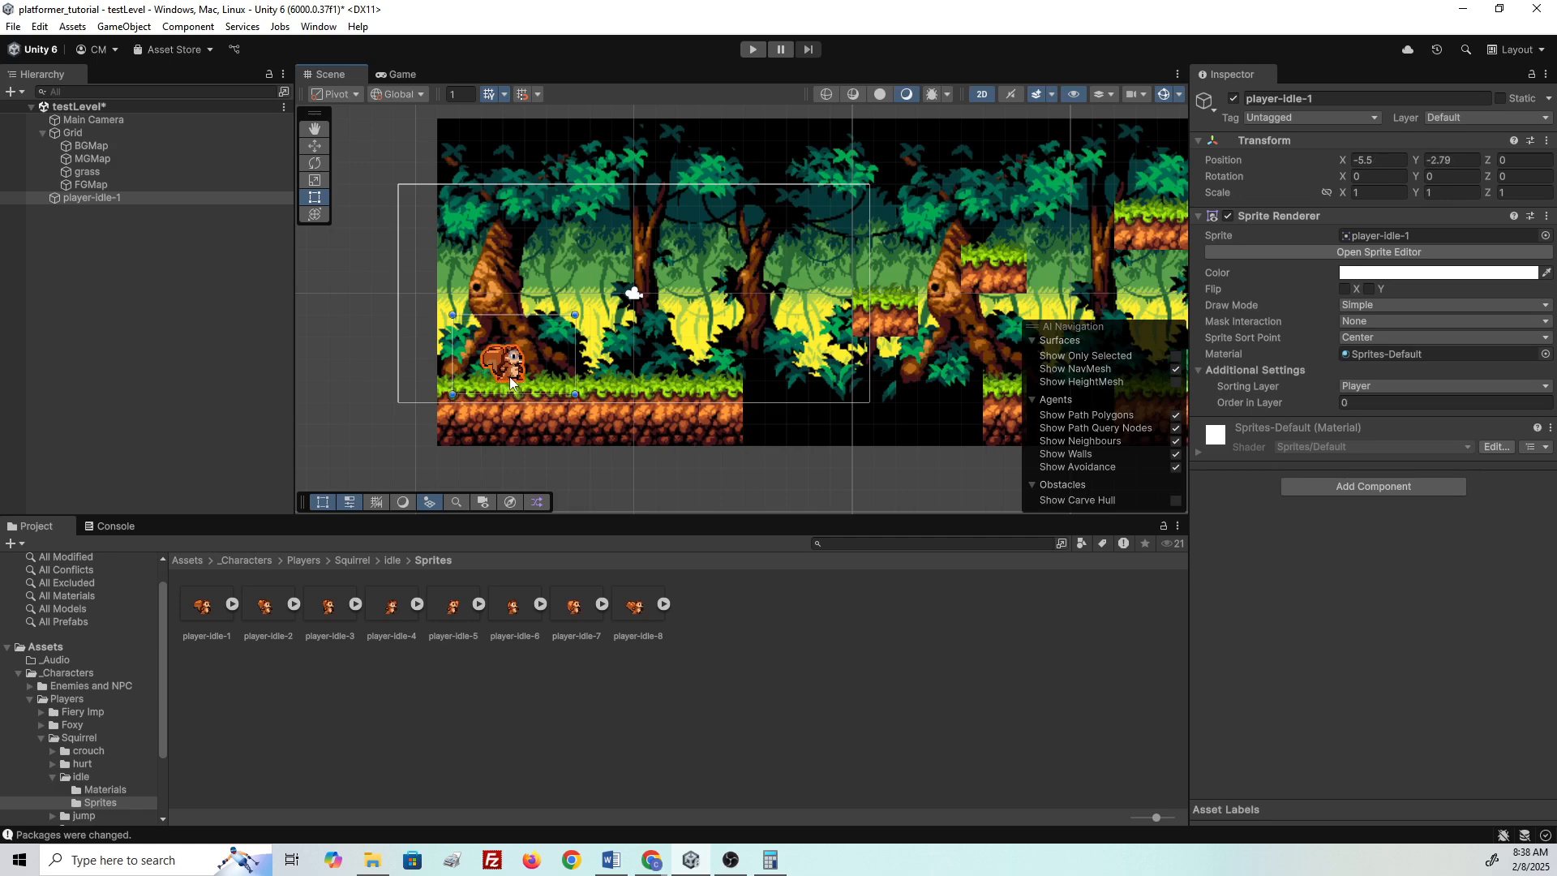